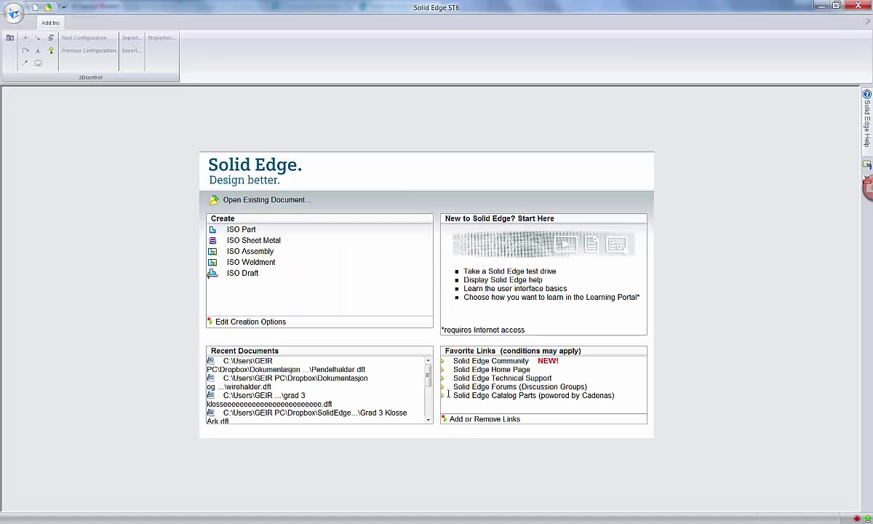
Create a new ISO Part and display its base reference planes.
{"action": "left_click", "coordinate": [237, 230]}
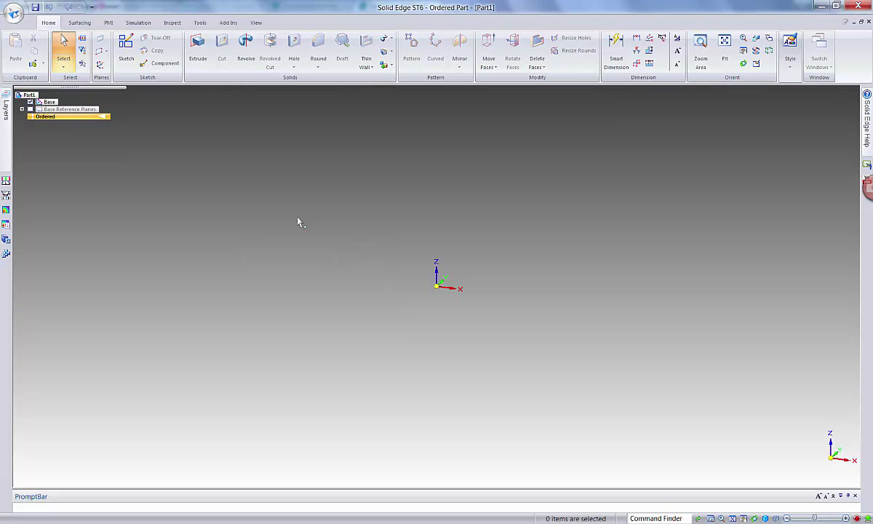
{"action": "left_click", "coordinate": [30, 109]}
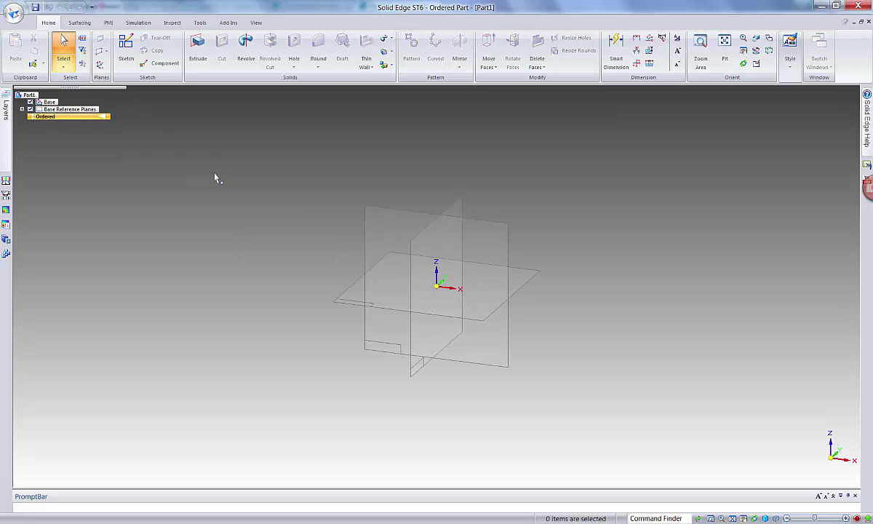
Start an Extrude on the YZ reference plane and sketch two nested rectangles around the origin.
{"action": "left_click", "coordinate": [199, 48]}
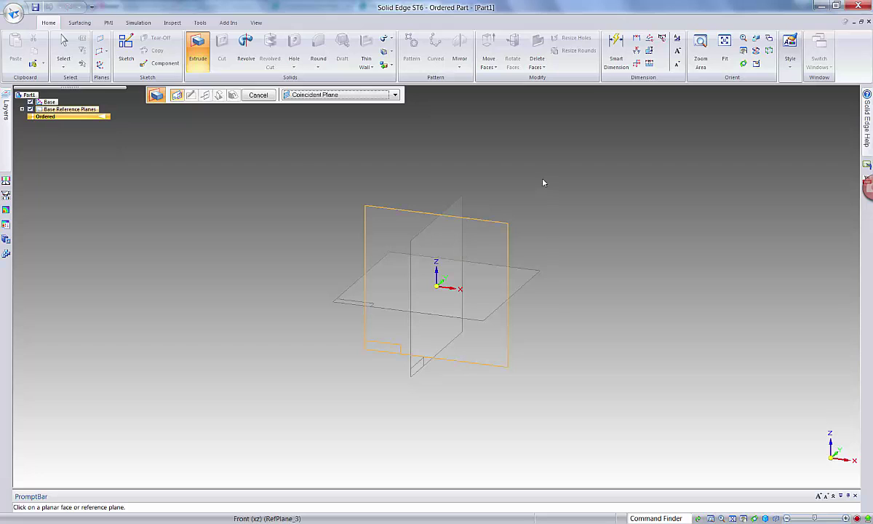
{"action": "left_click", "coordinate": [458, 205]}
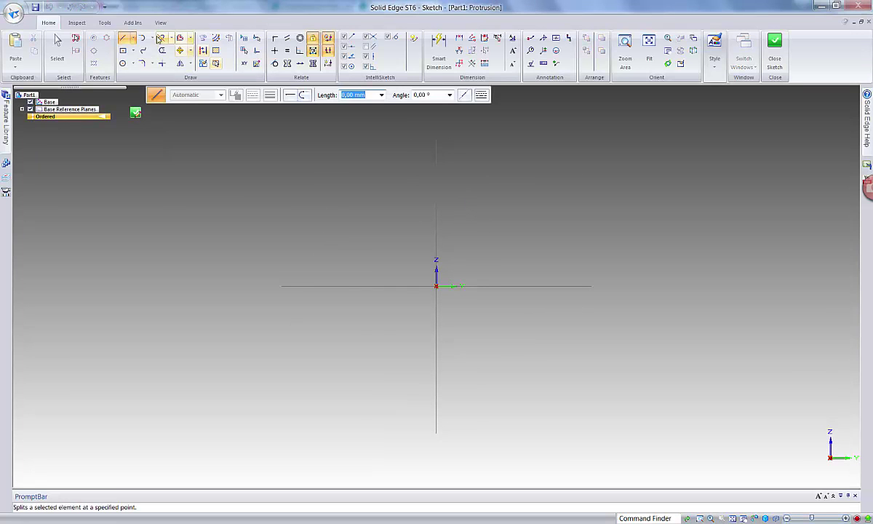
{"action": "left_click", "coordinate": [124, 50]}
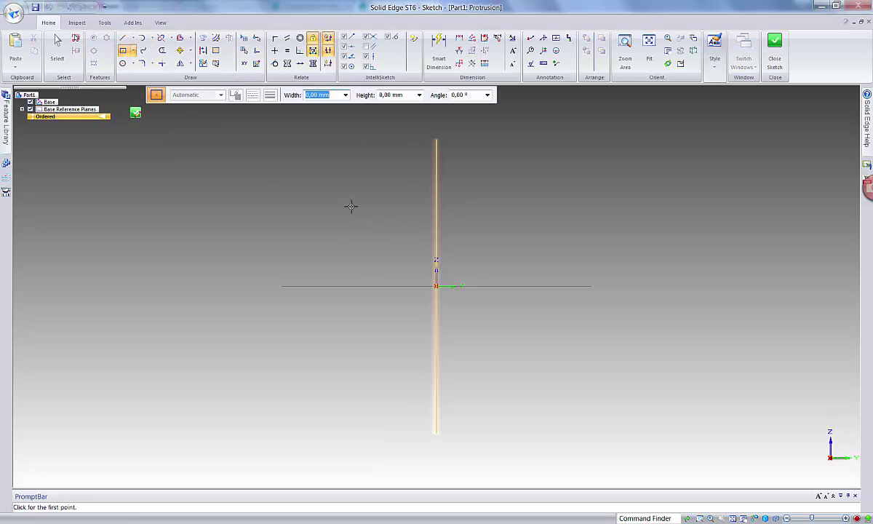
{"action": "left_click_drag", "start_coordinate": [384, 273], "coordinate": [526, 358]}
{"action": "left_click_drag", "start_coordinate": [355, 219], "coordinate": [497, 319]}
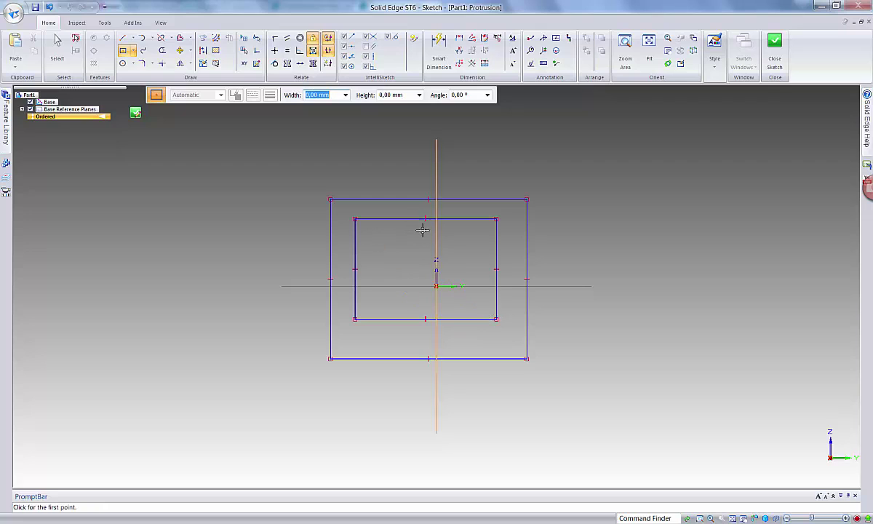
Connect the midpoints of both rectangles' upper edges to the vertical reference axis.
{"action": "left_click", "coordinate": [274, 37]}
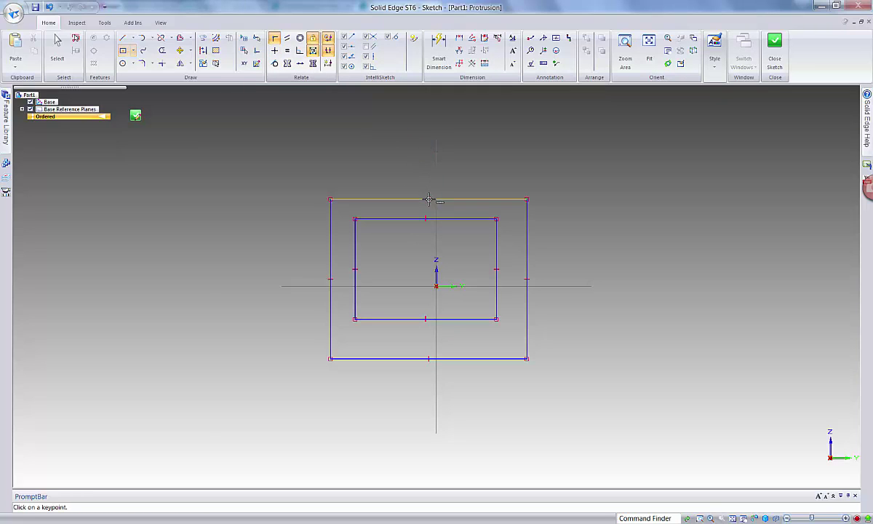
{"action": "left_click", "coordinate": [436, 181]}
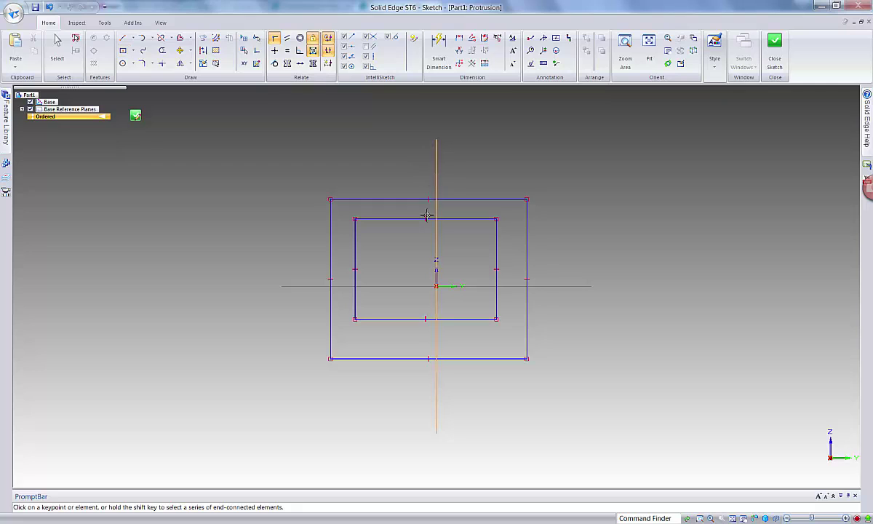
{"action": "left_click", "coordinate": [428, 200]}
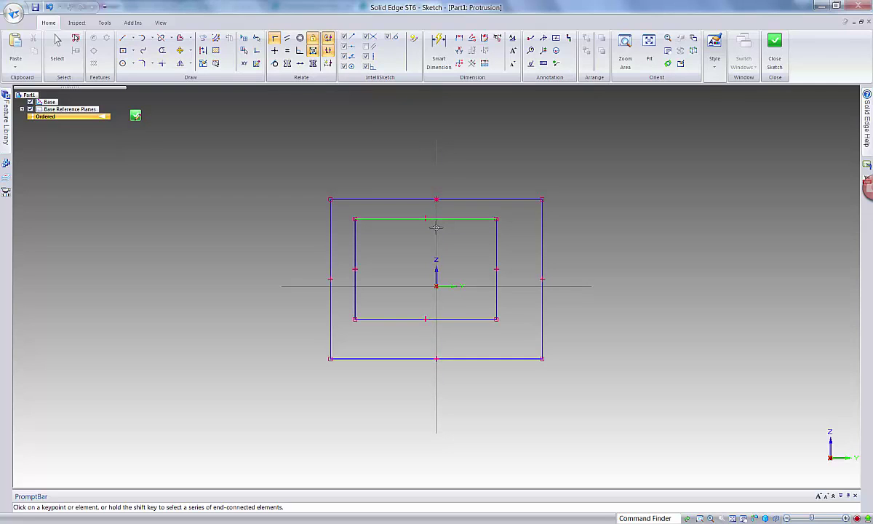
{"action": "left_click", "coordinate": [436, 223]}
{"action": "left_click", "coordinate": [430, 220]}
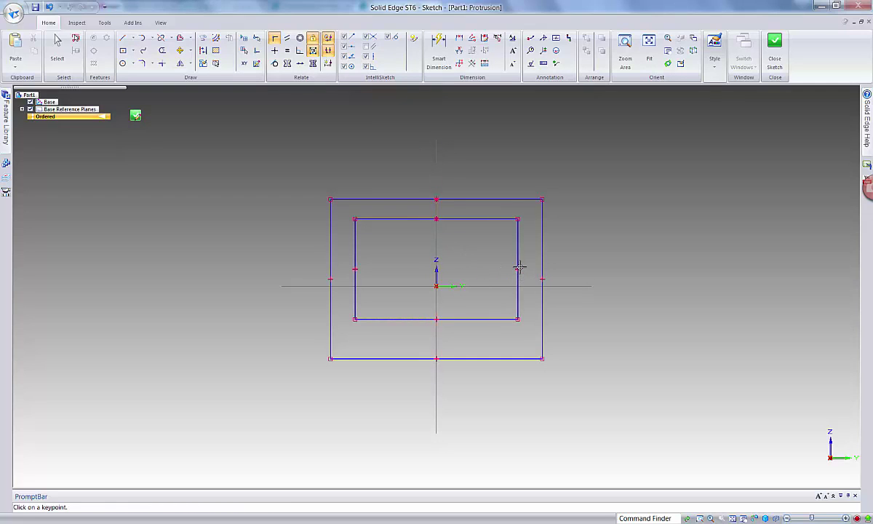
Connect the midpoints of both rectangles' right-hand edges to the horizontal reference axis.
{"action": "left_click", "coordinate": [518, 266]}
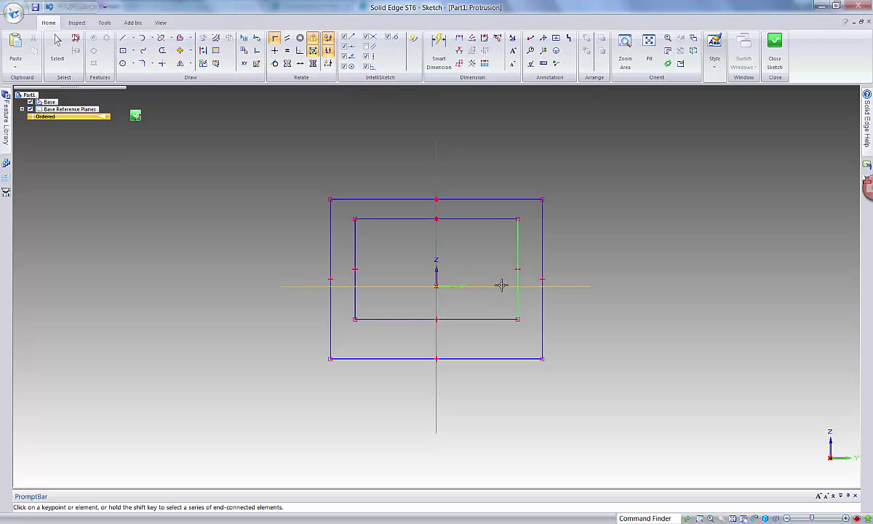
{"action": "left_click", "coordinate": [521, 286]}
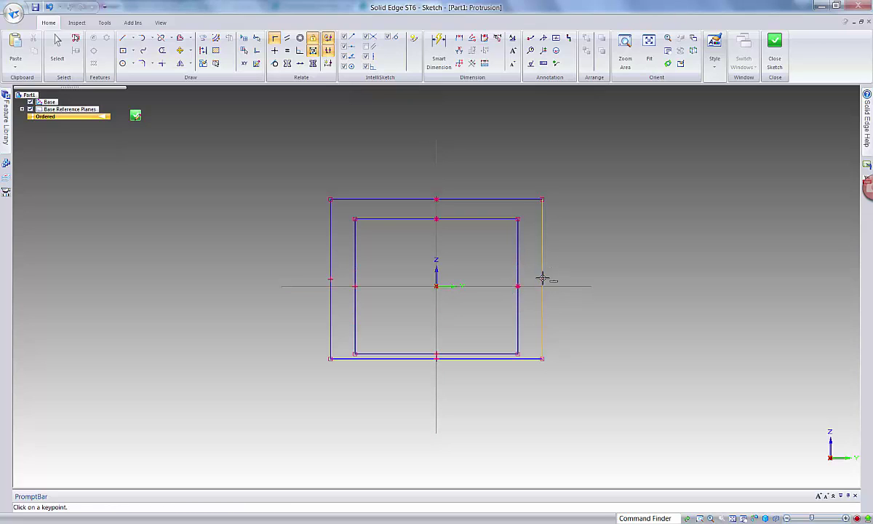
{"action": "left_click", "coordinate": [543, 279]}
{"action": "left_click", "coordinate": [560, 286]}
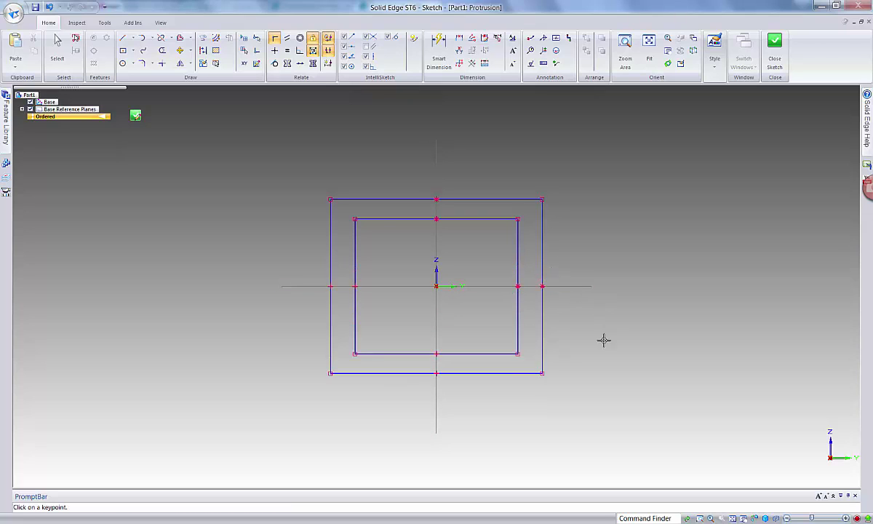
Dimension the outer rectangle with a height of 80 mm and a width of 80 mm.
{"action": "left_click", "coordinate": [438, 45]}
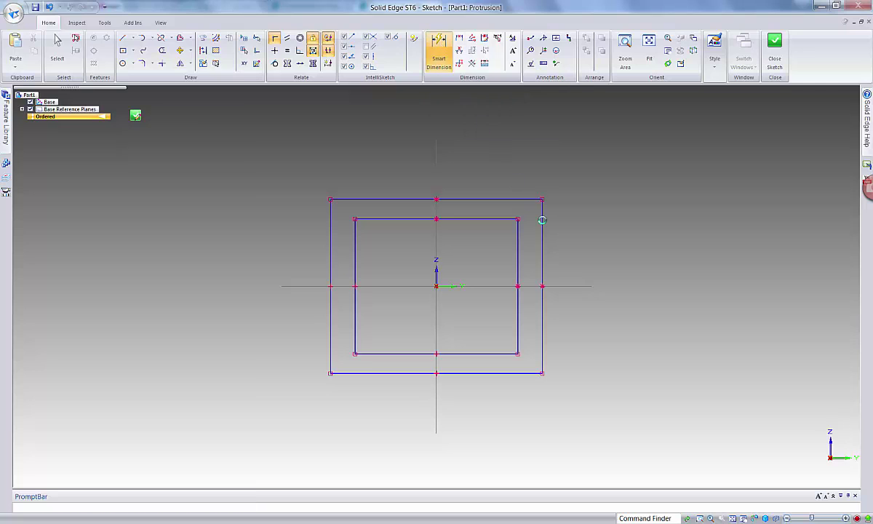
{"action": "left_click", "coordinate": [543, 243]}
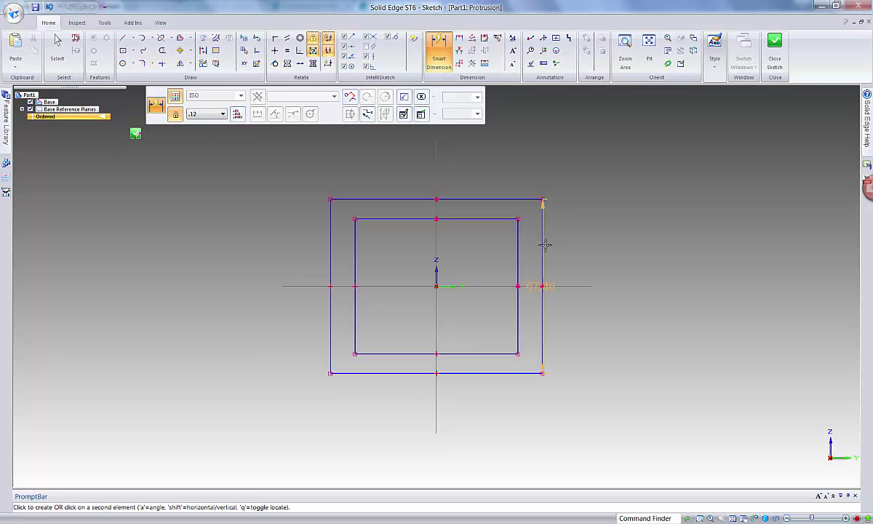
{"action": "left_click", "coordinate": [605, 247]}
{"action": "type", "text": "8"}
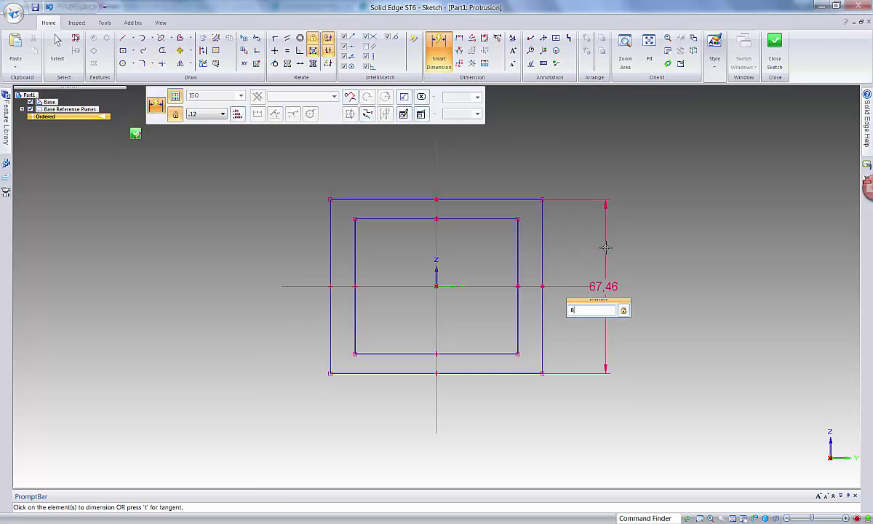
{"action": "type", "text": "0"}
{"action": "key", "text": "Return"}
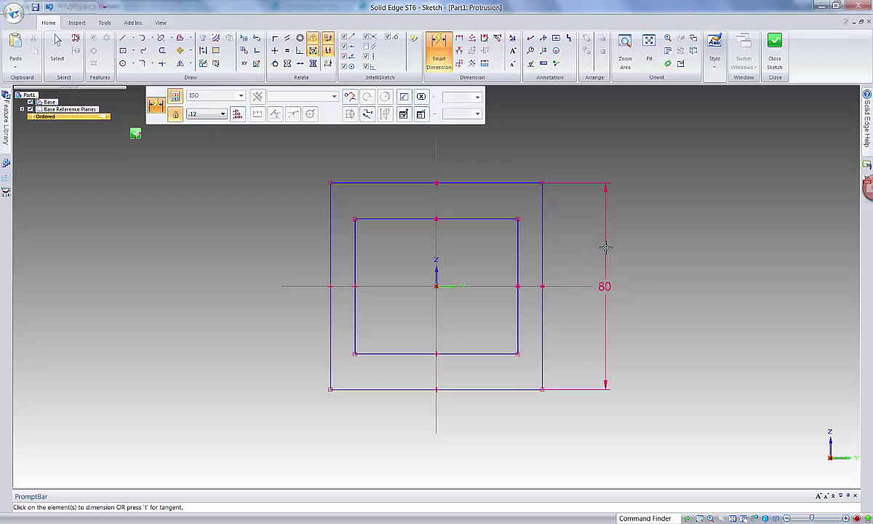
{"action": "left_click", "coordinate": [497, 182]}
{"action": "left_click", "coordinate": [497, 159]}
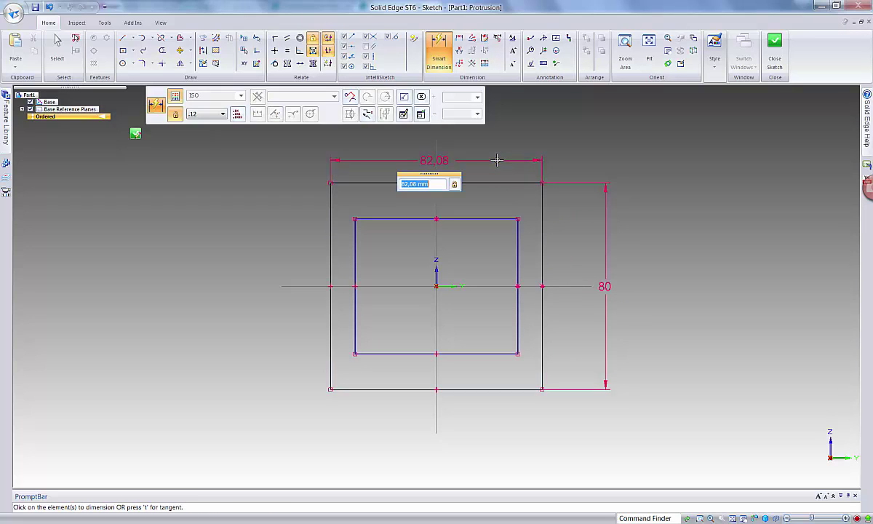
{"action": "type", "text": "80"}
{"action": "key", "text": "Return"}
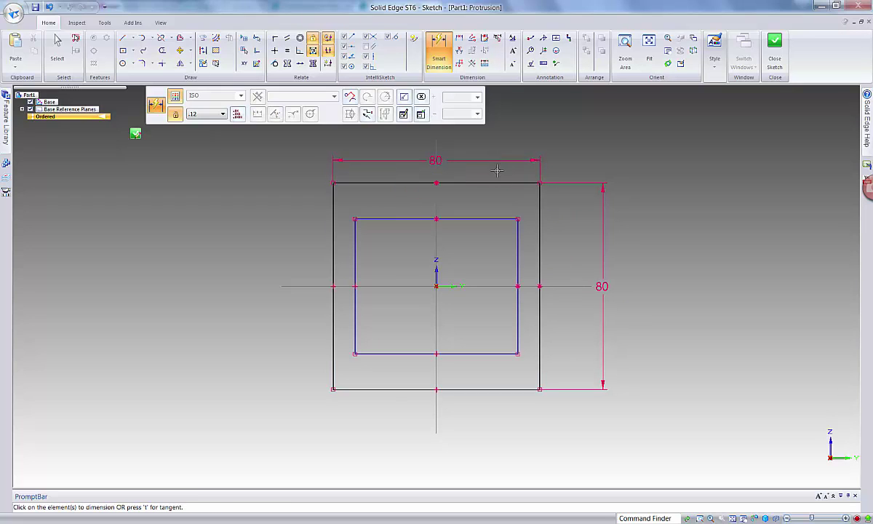
Dimension the horizontal gap between the right-hand edges of the inner and outer rectangles as 5 mm.
{"action": "left_click", "coordinate": [492, 218]}
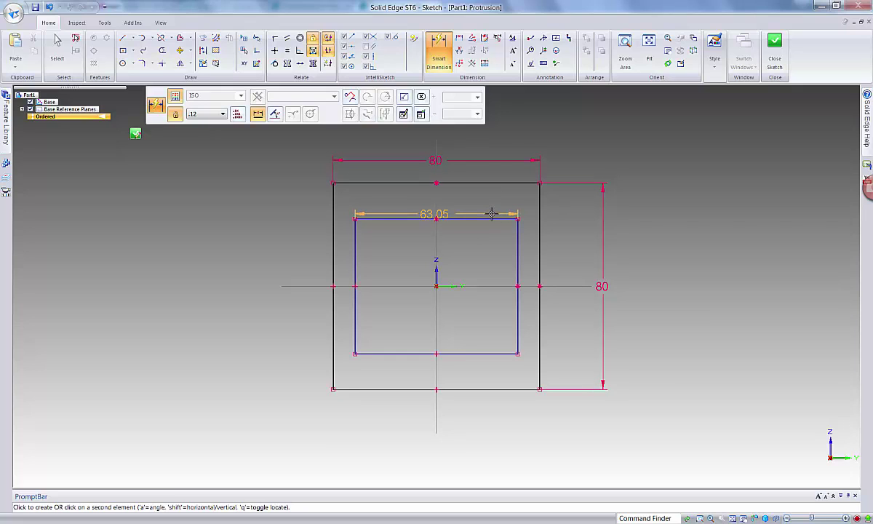
{"action": "key", "text": "Escape"}
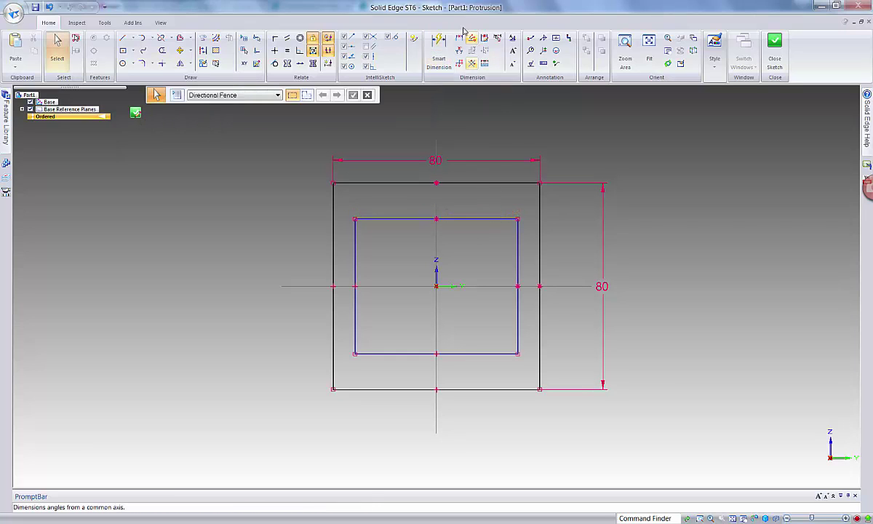
{"action": "key", "text": "d"}
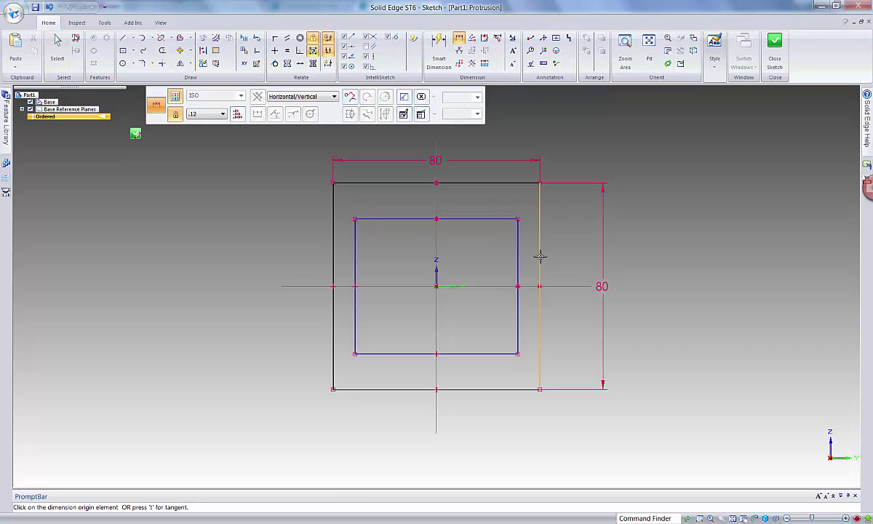
{"action": "left_click", "coordinate": [519, 259]}
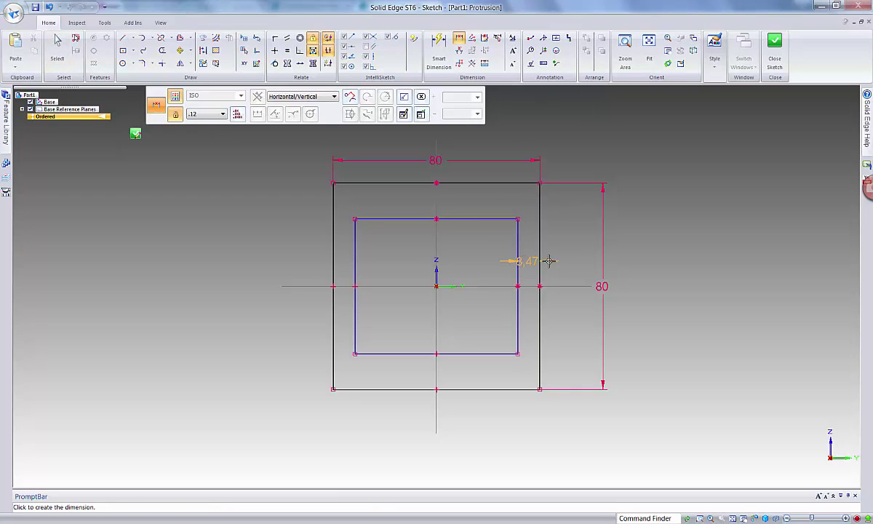
{"action": "left_click", "coordinate": [566, 261]}
{"action": "type", "text": "5"}
{"action": "key", "text": "Return"}
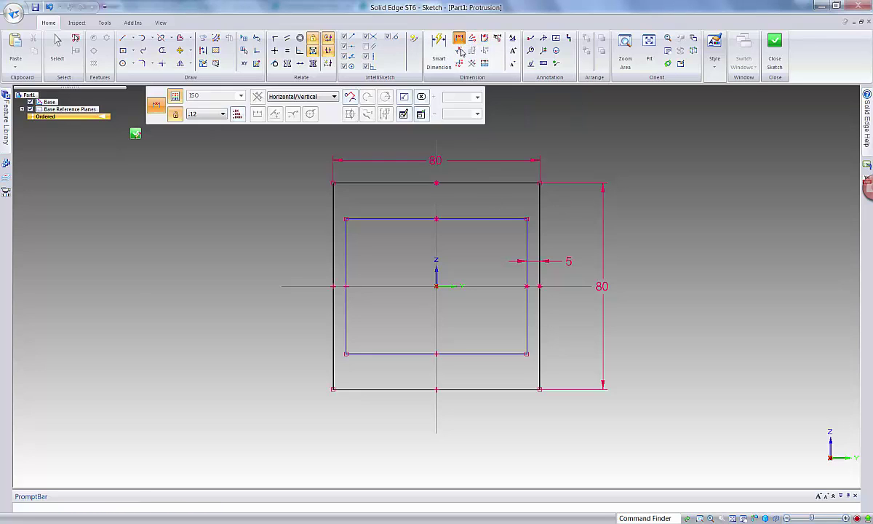
Dimension the vertical gap between the upper edges of the outer and inner rectangles as 5 mm.
{"action": "left_click", "coordinate": [459, 38]}
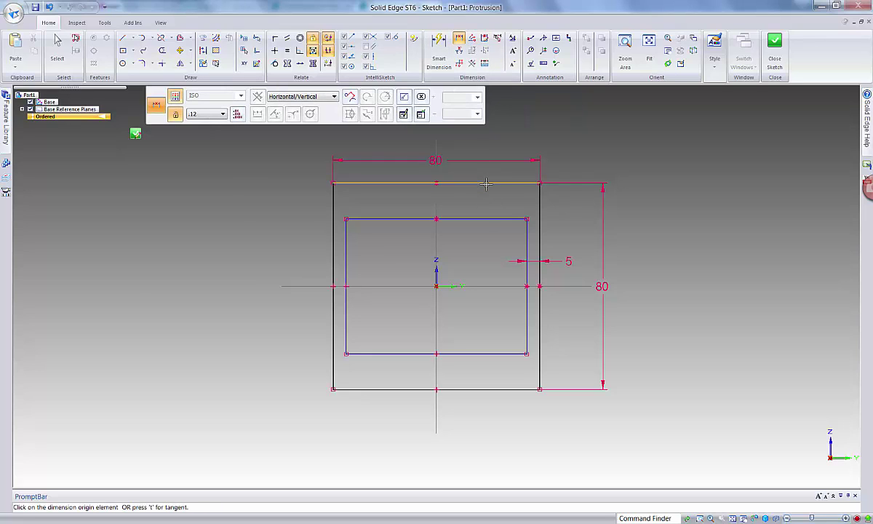
{"action": "left_click", "coordinate": [486, 184]}
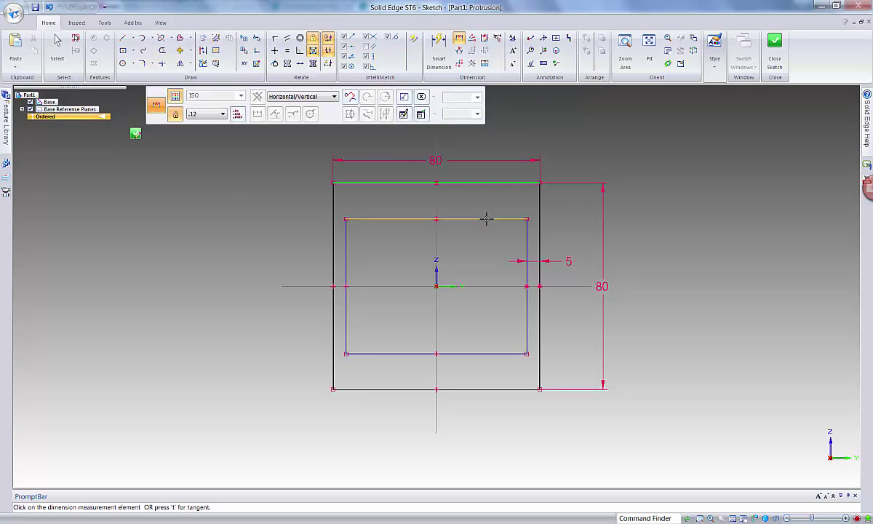
{"action": "left_click", "coordinate": [484, 218]}
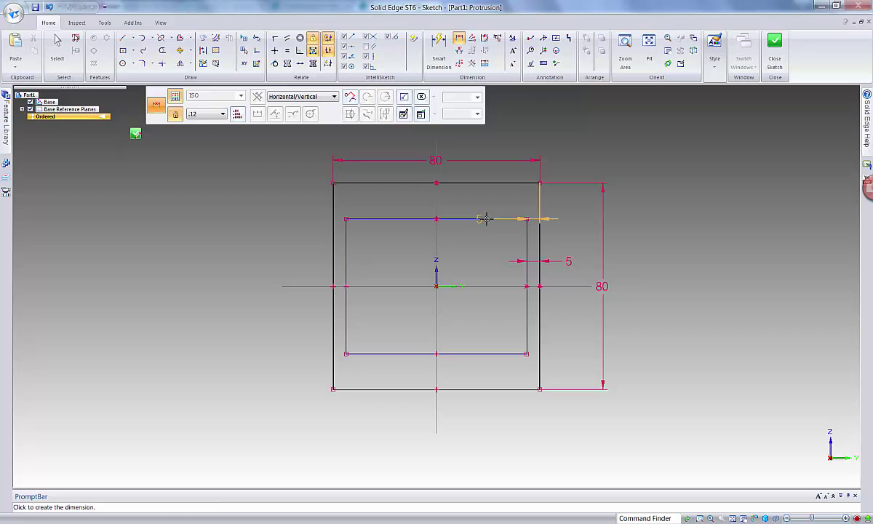
{"action": "left_click", "coordinate": [439, 195]}
{"action": "type", "text": "5"}
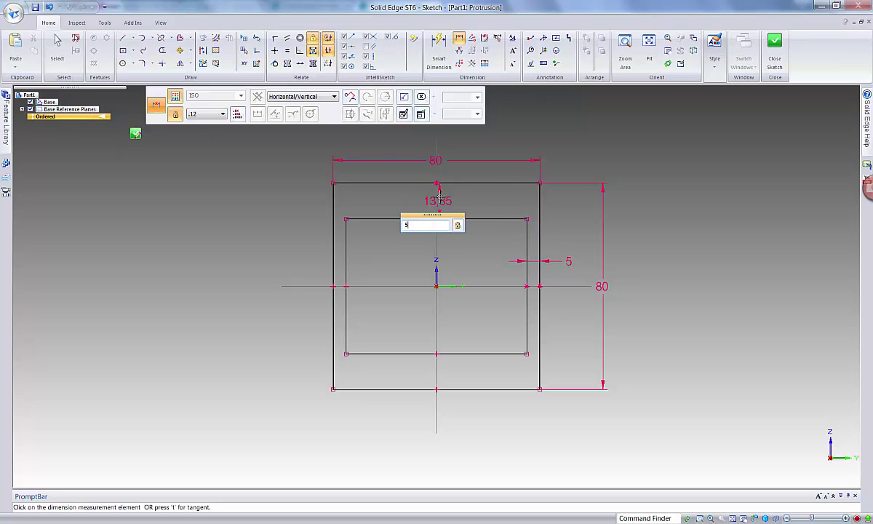
{"action": "key", "text": "Return"}
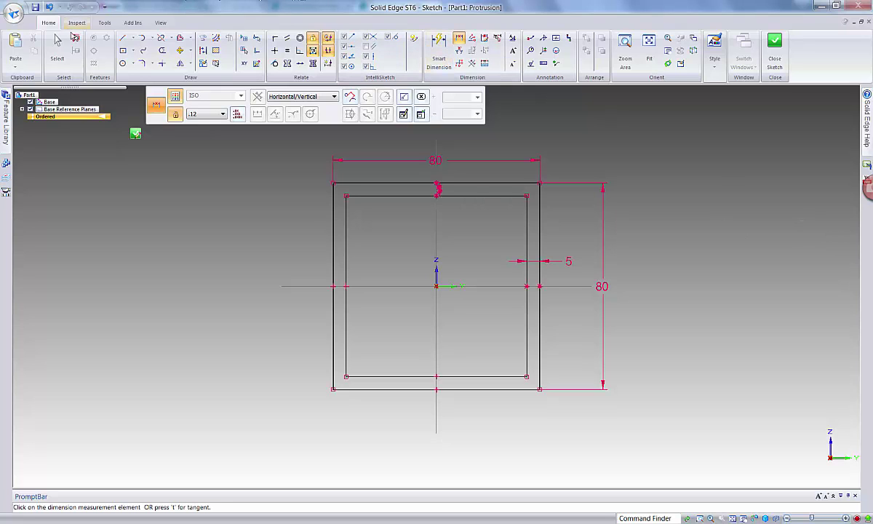
Check the profile's constraint status by switching Relationship Colors off and back on.
{"action": "left_click", "coordinate": [79, 25]}
{"action": "left_click", "coordinate": [135, 63]}
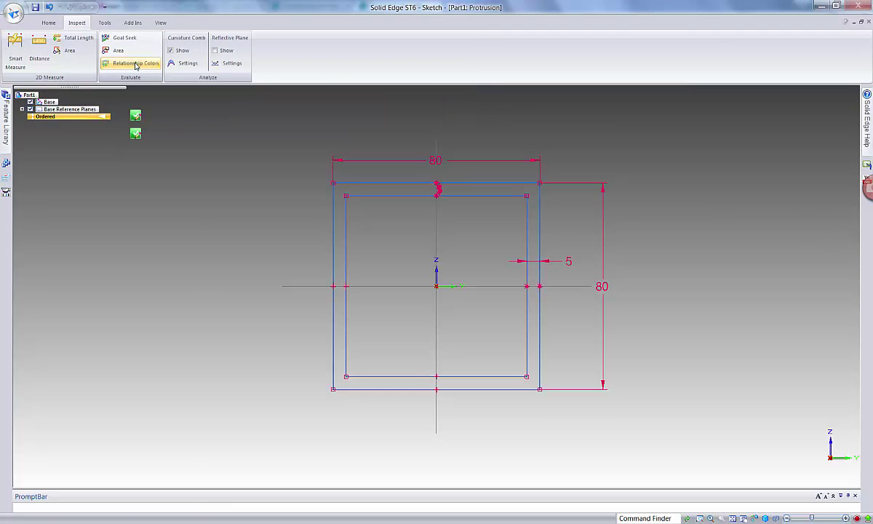
{"action": "left_click", "coordinate": [135, 66]}
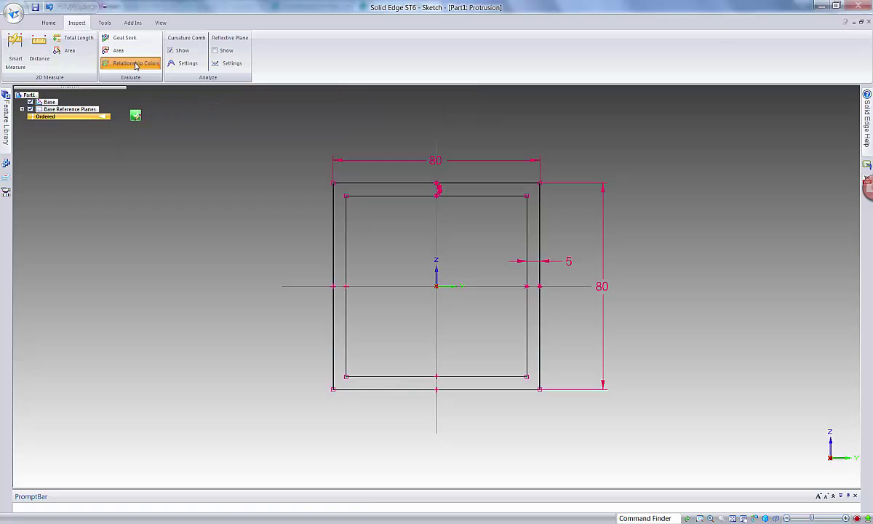
{"action": "left_click", "coordinate": [48, 22]}
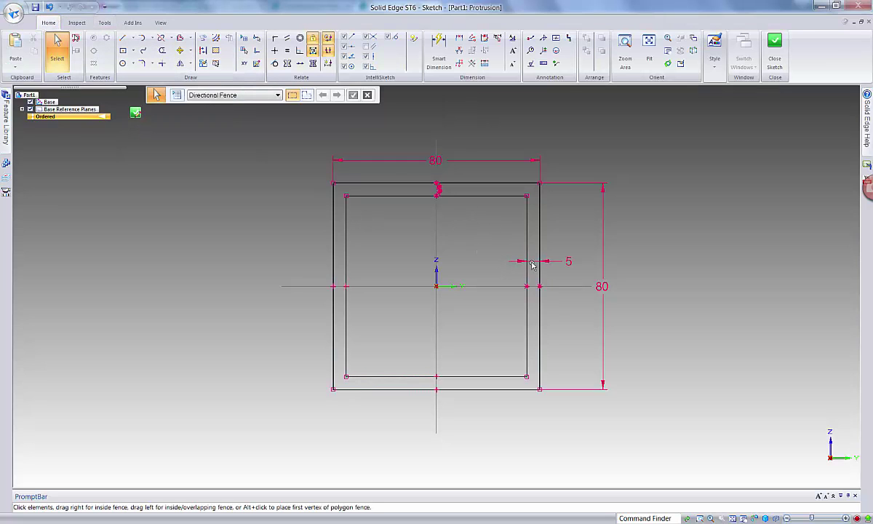
Close the sketch and extrude the hollow square profile symmetrically to a total length of 130 mm.
{"action": "left_click", "coordinate": [773, 50]}
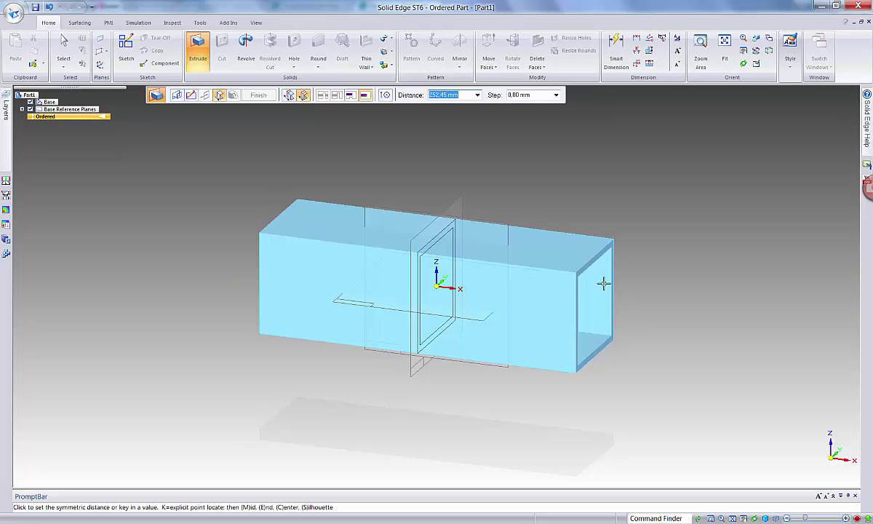
{"action": "type", "text": "130"}
{"action": "key", "text": "Return"}
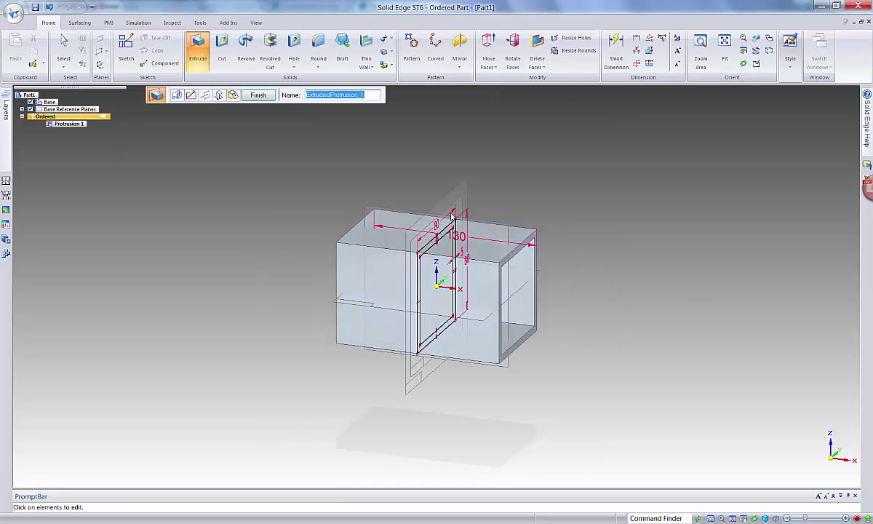
{"action": "left_click", "coordinate": [260, 95]}
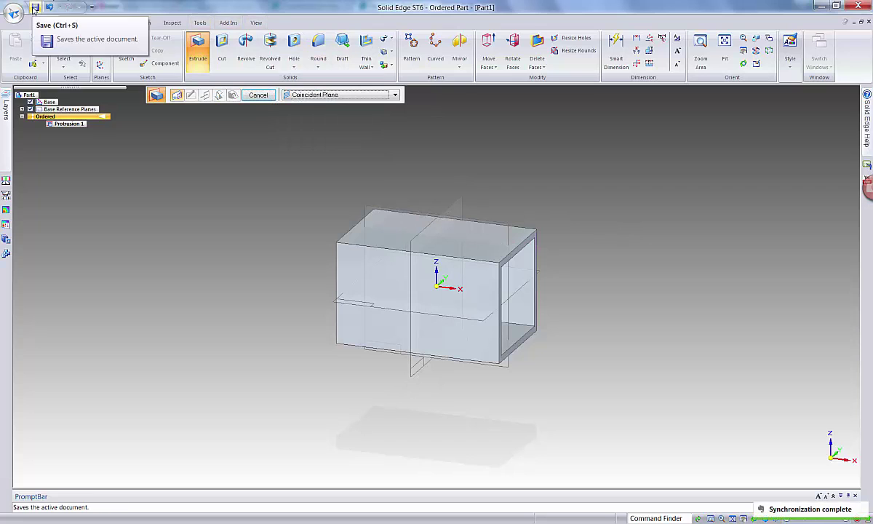
Save the part as pendelhalder in the Understell folder.
{"action": "left_click", "coordinate": [35, 7]}
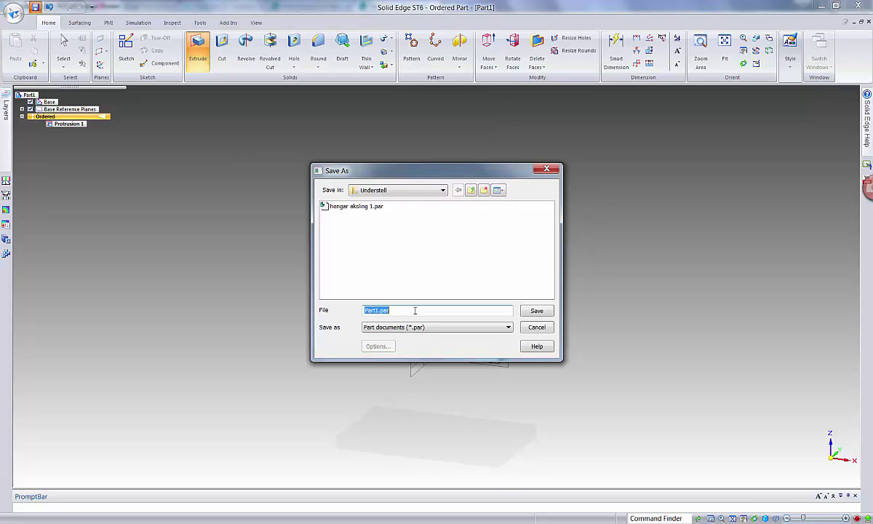
{"action": "type", "text": "pe"}
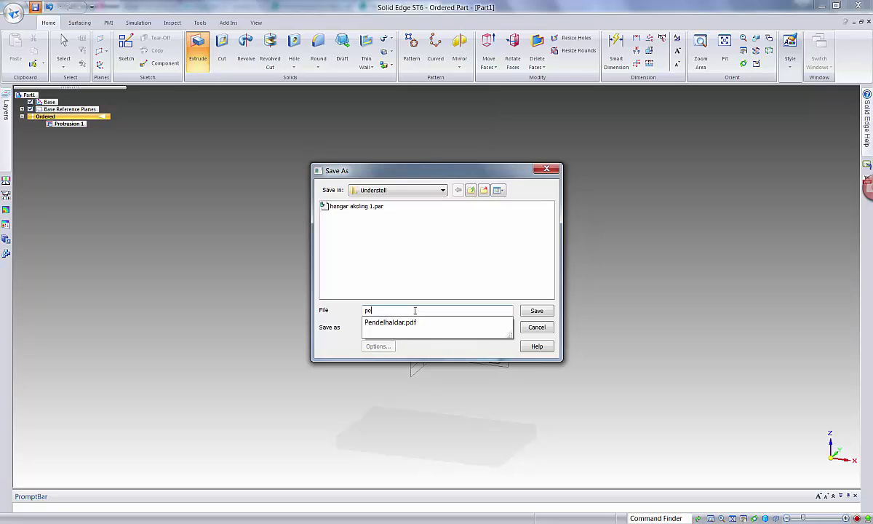
{"action": "type", "text": "ndelhalder"}
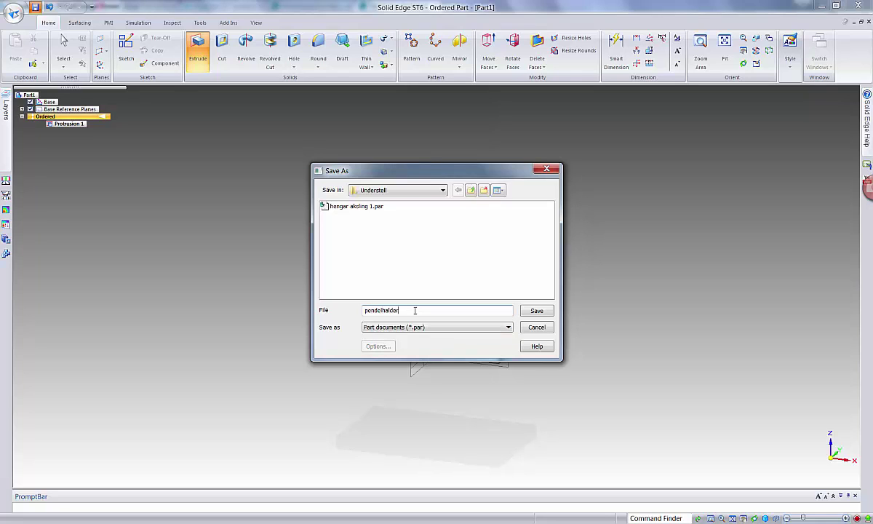
{"action": "left_click", "coordinate": [533, 311]}
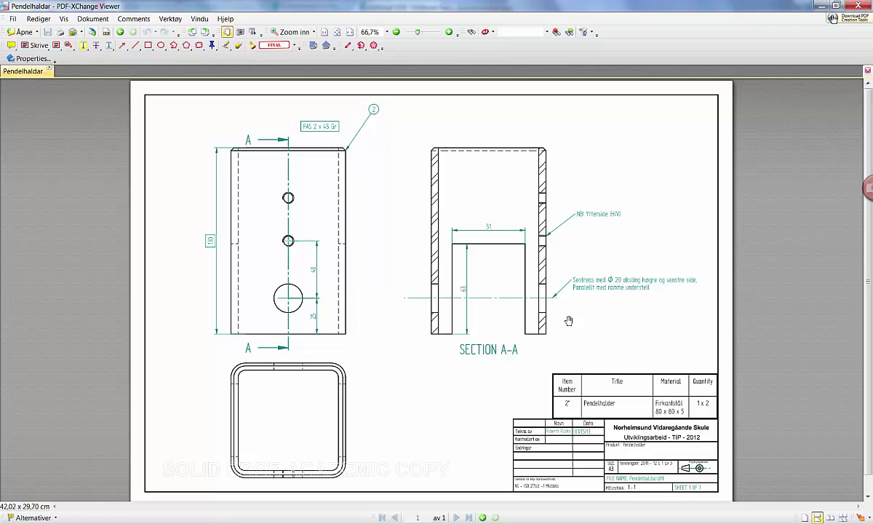
Return from the PDF drawing to the part and configure a simple 20 mm diameter hole with a through-all extent.
{"action": "left_click", "coordinate": [821, 5]}
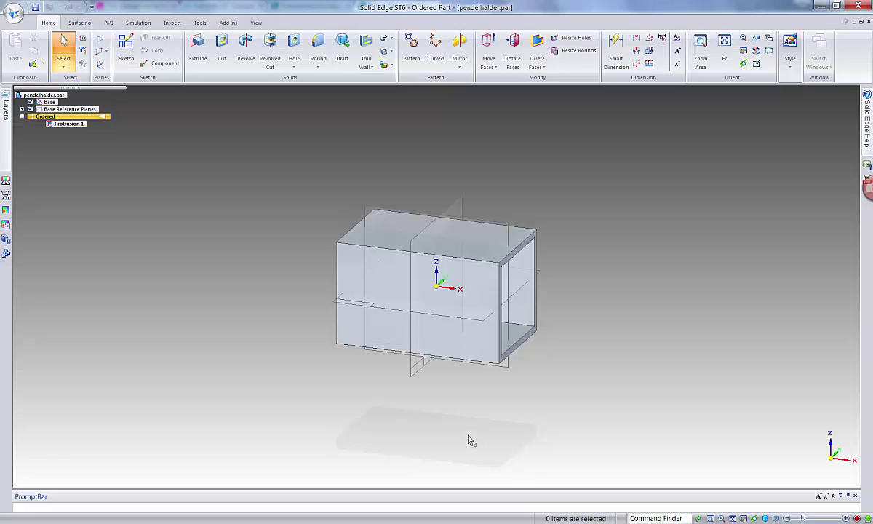
{"action": "left_click", "coordinate": [295, 45]}
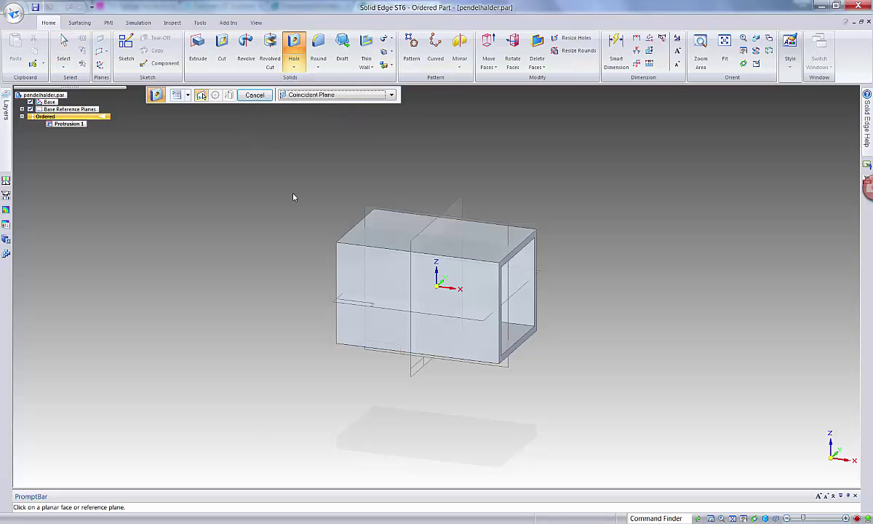
{"action": "left_click", "coordinate": [177, 96]}
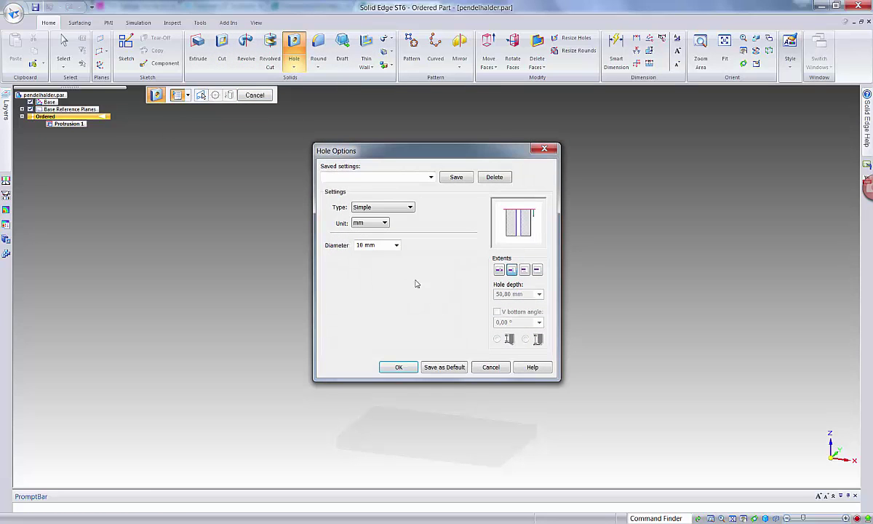
{"action": "left_click", "coordinate": [396, 246]}
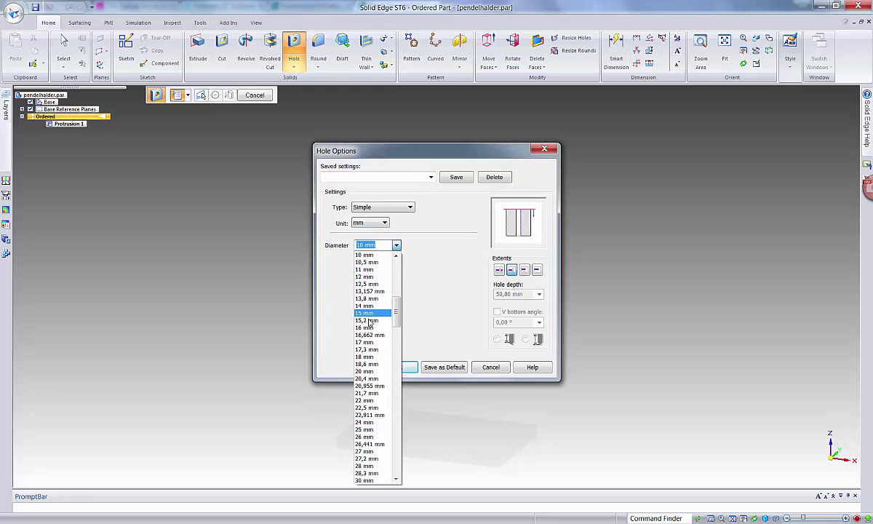
{"action": "left_click", "coordinate": [364, 371]}
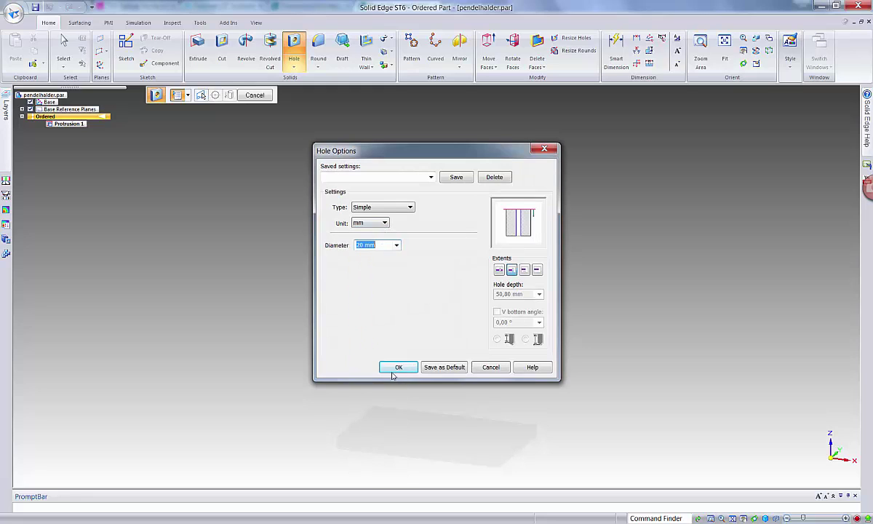
{"action": "left_click", "coordinate": [499, 271]}
{"action": "left_click", "coordinate": [399, 367]}
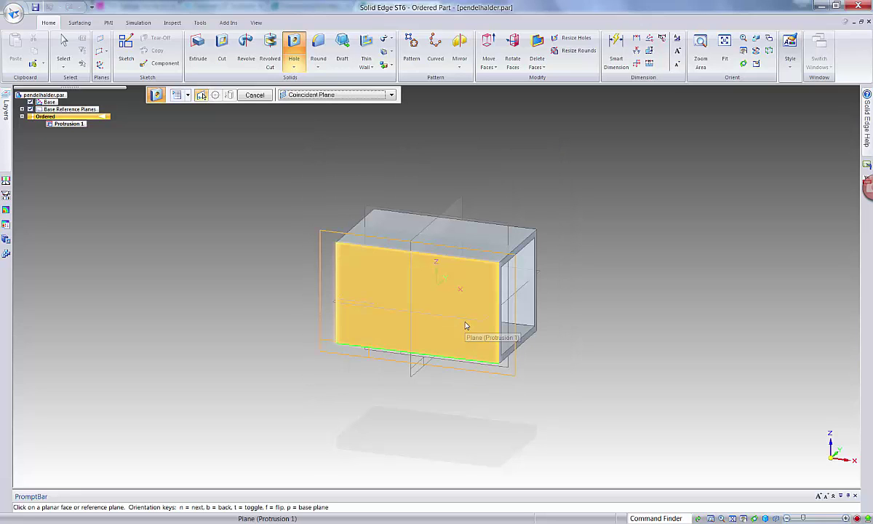
Place the hole on the tube's front face along the horizontal centre line and dimension its centre 25 mm from the right-hand edge.
{"action": "left_click", "coordinate": [465, 326]}
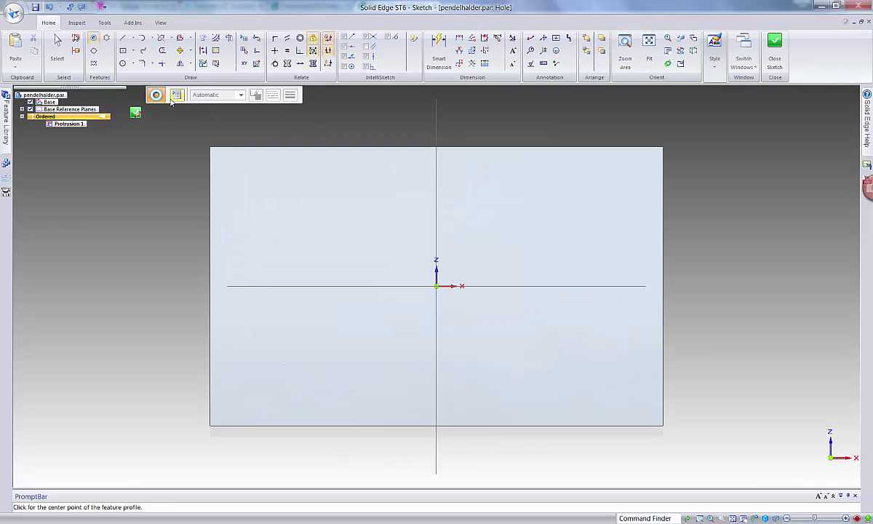
{"action": "left_click", "coordinate": [539, 286]}
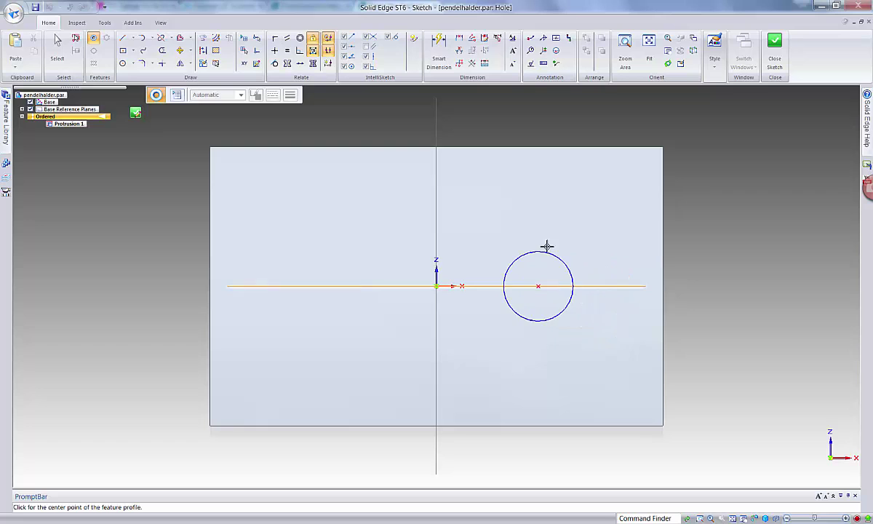
{"action": "left_click", "coordinate": [460, 41]}
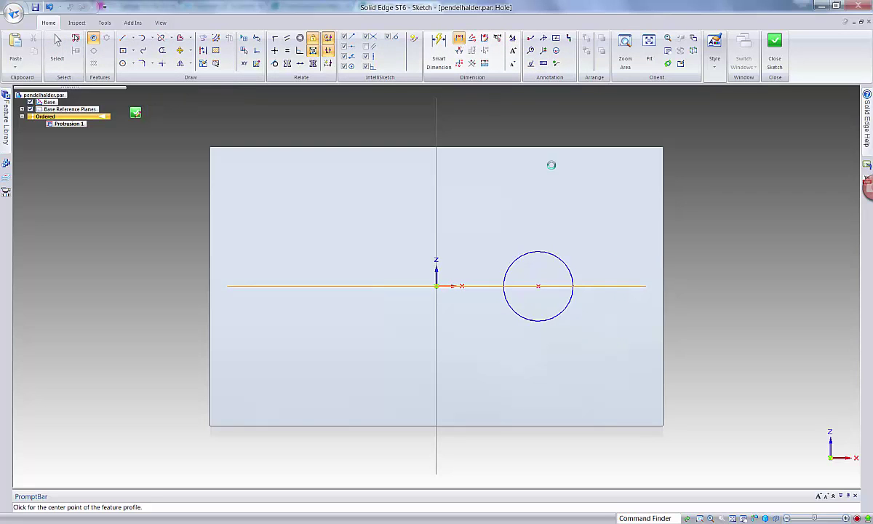
{"action": "left_click", "coordinate": [663, 269]}
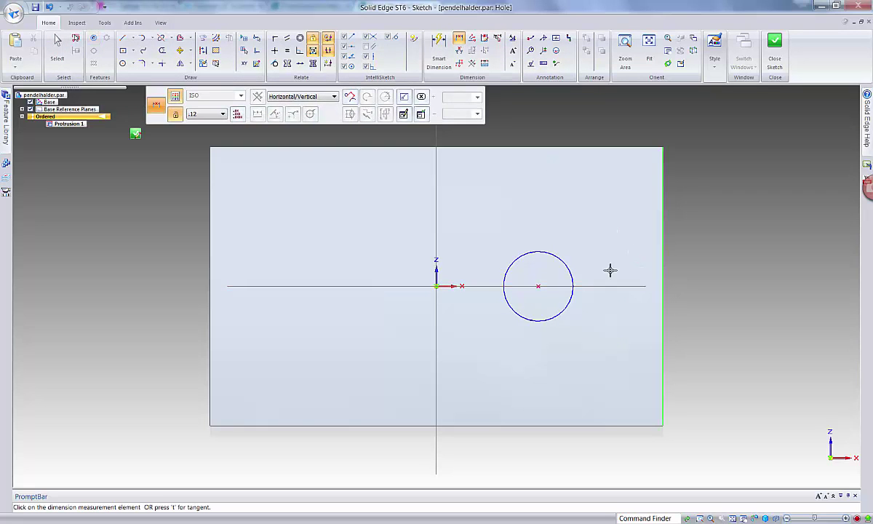
{"action": "left_click", "coordinate": [539, 286]}
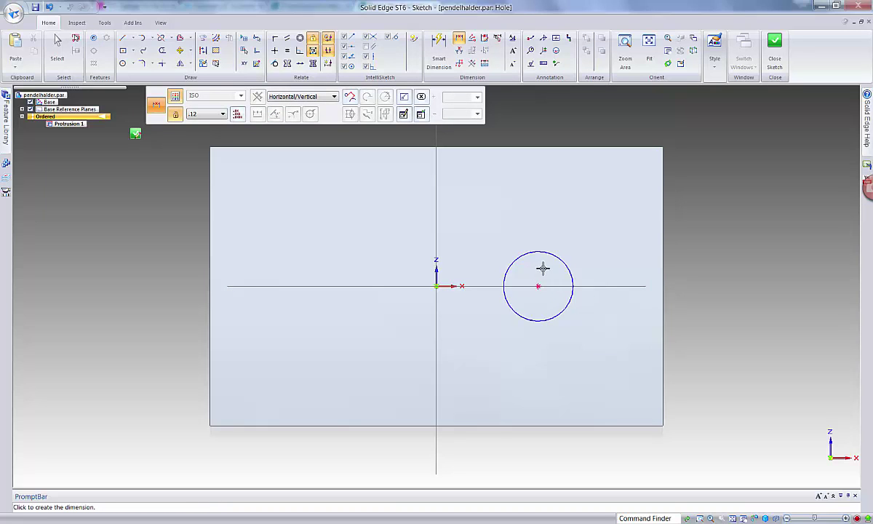
{"action": "left_click", "coordinate": [545, 214]}
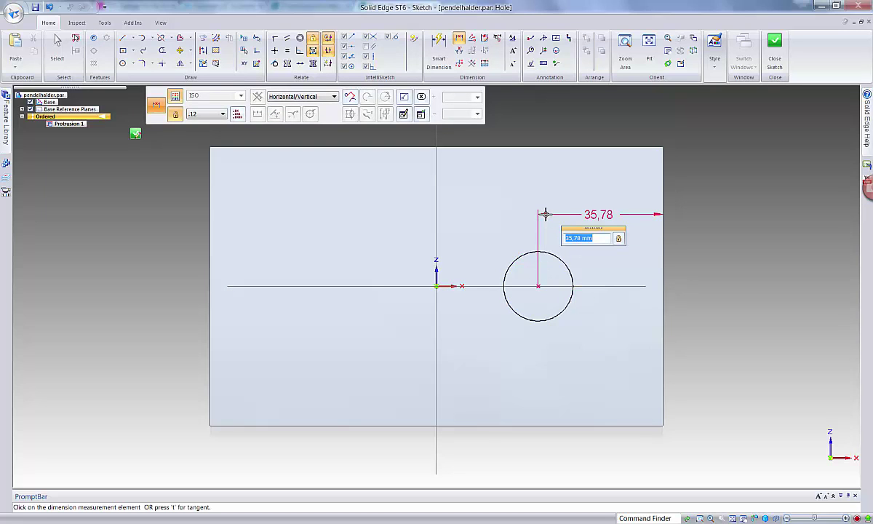
{"action": "type", "text": "25"}
{"action": "key", "text": "Return"}
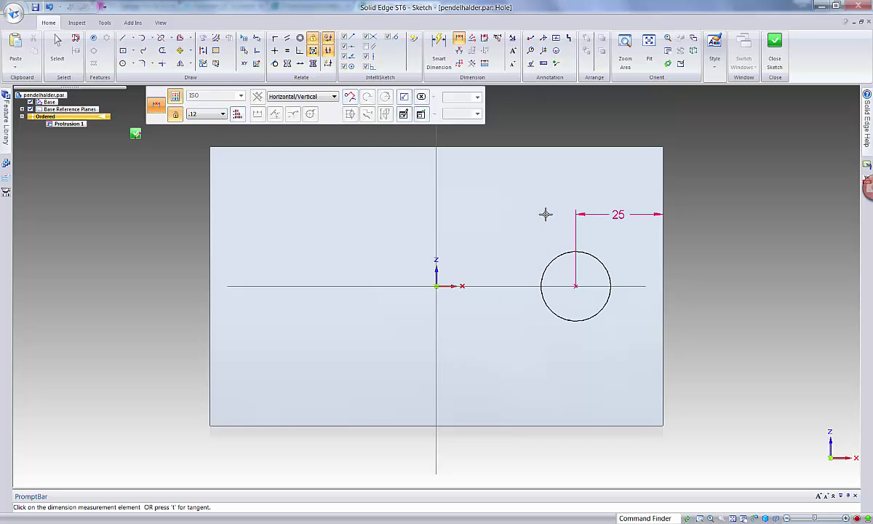
Close the hole sketch, finish cutting the hole through both side walls and save the part.
{"action": "left_click", "coordinate": [774, 51]}
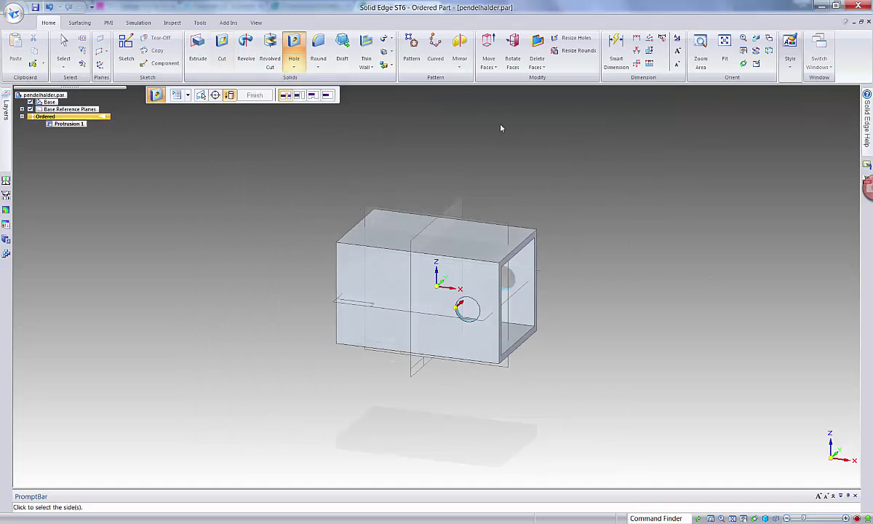
{"action": "left_click", "coordinate": [594, 169]}
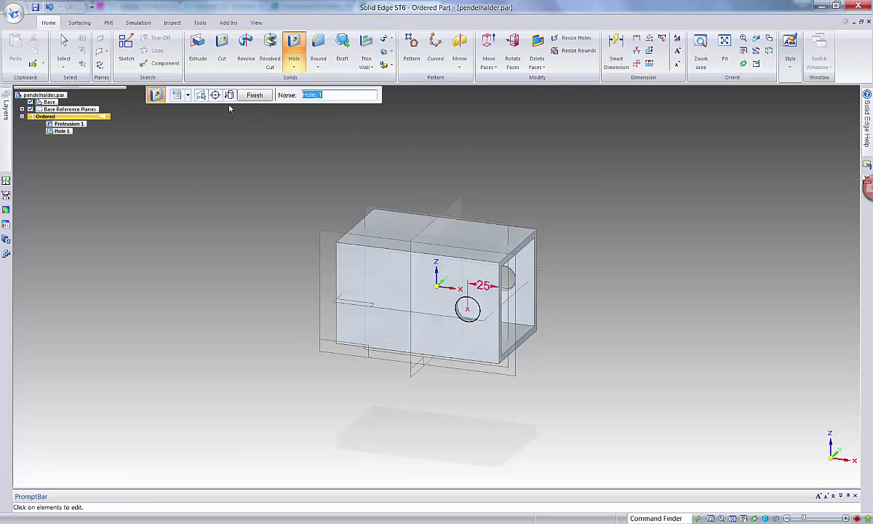
{"action": "left_click", "coordinate": [254, 95]}
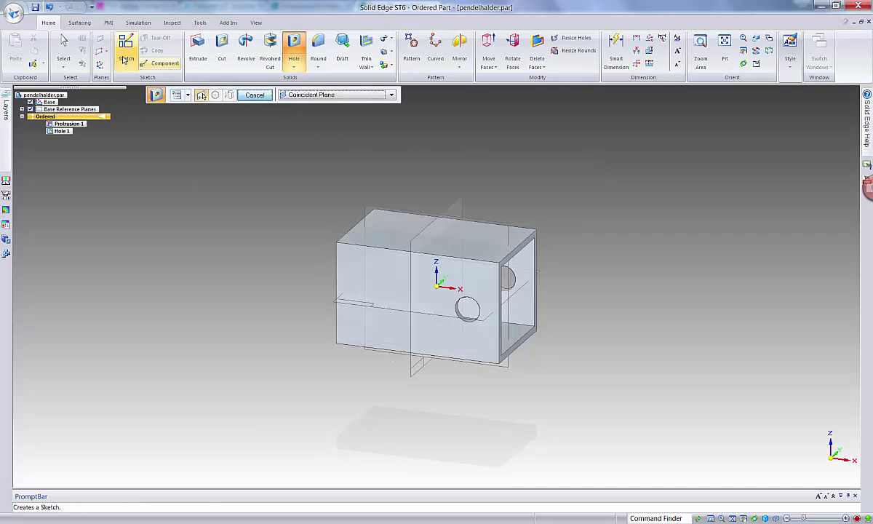
{"action": "left_click", "coordinate": [35, 7]}
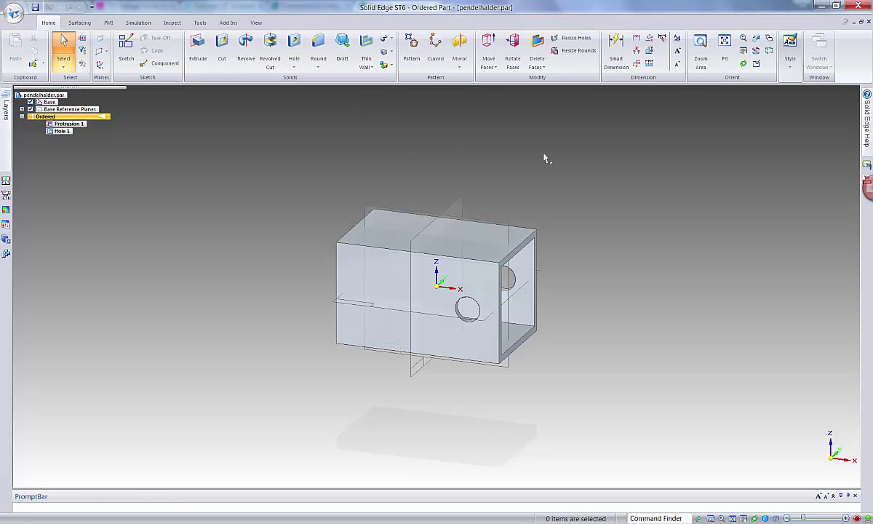
Configure a new threaded hole with a standard M8 thread running to the hole extent.
{"action": "mouse_move", "coordinate": [669, 337]}
{"action": "middle_mouse_down"}
{"action": "mouse_move", "coordinate": [624, 331]}
{"action": "mouse_move", "coordinate": [681, 324]}
{"action": "middle_mouse_up"}
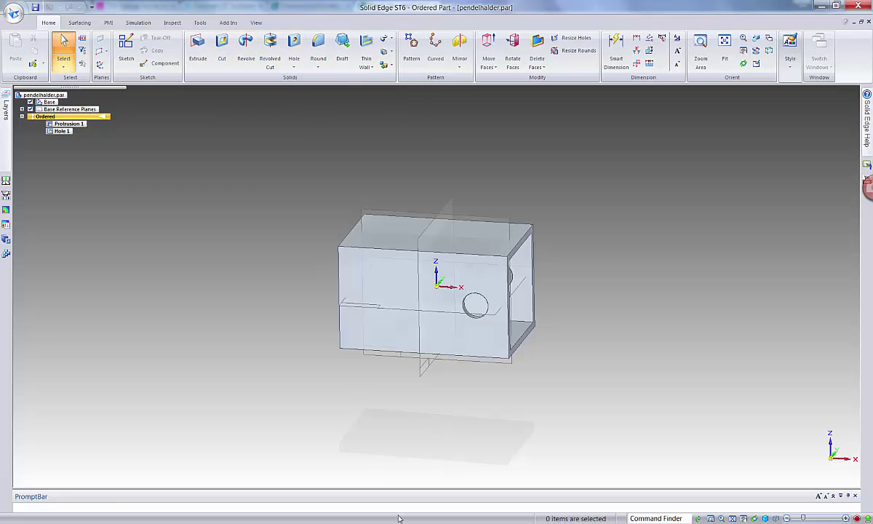
{"action": "left_click", "coordinate": [294, 48]}
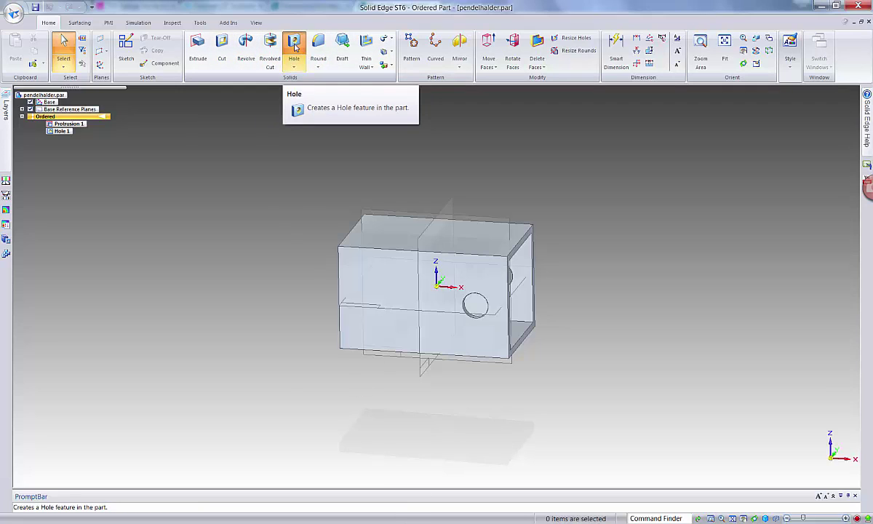
{"action": "left_click", "coordinate": [177, 96]}
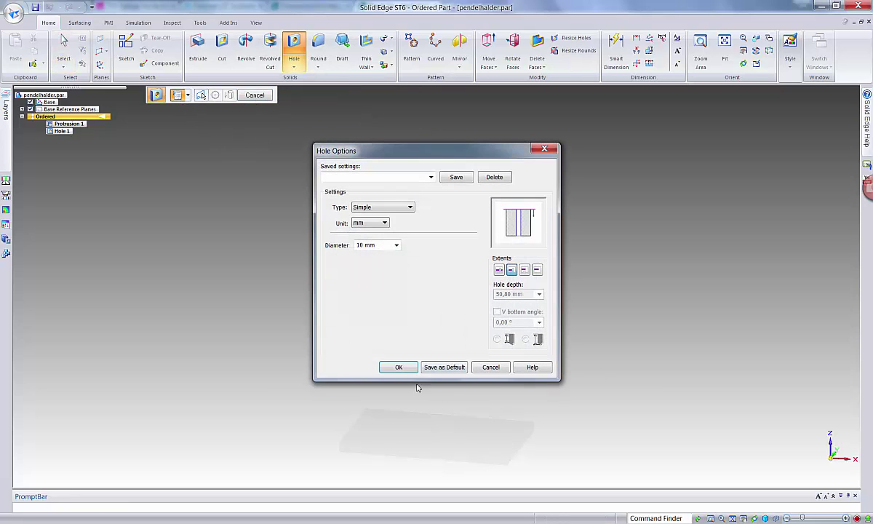
{"action": "left_click", "coordinate": [385, 246]}
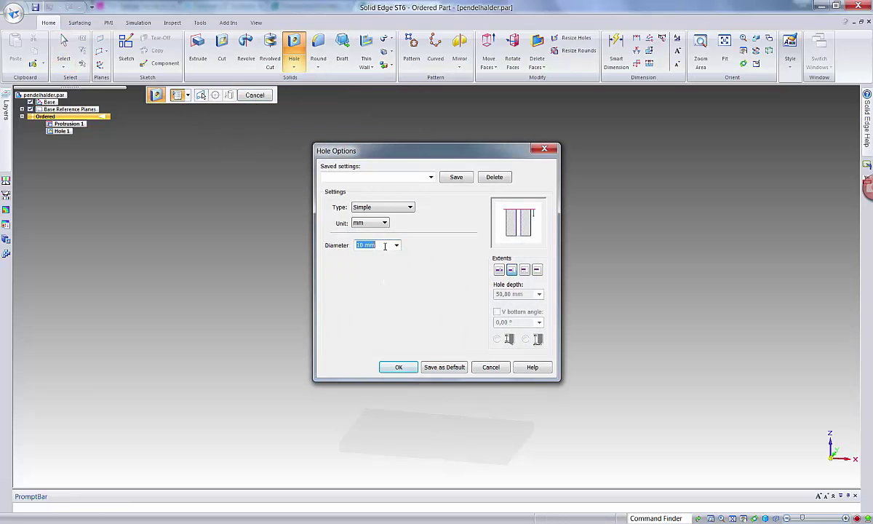
{"action": "left_click", "coordinate": [391, 207]}
{"action": "left_click", "coordinate": [371, 224]}
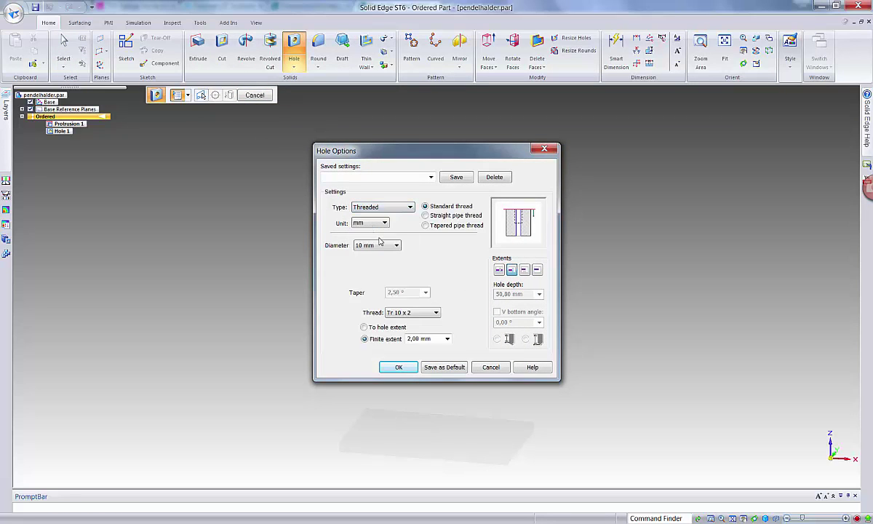
{"action": "left_click", "coordinate": [427, 312]}
{"action": "scroll", "coordinate": [396, 364], "scroll_direction": "up", "scroll_amount": 4}
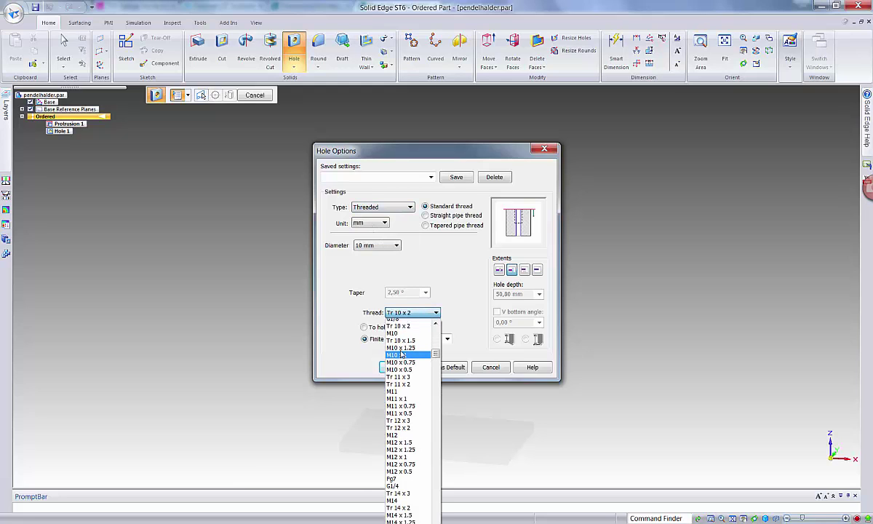
{"action": "left_click", "coordinate": [392, 329]}
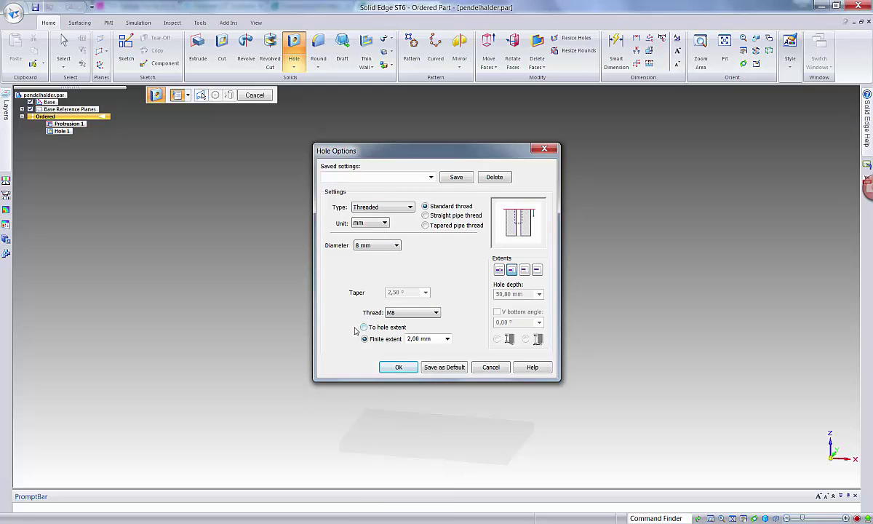
{"action": "left_click", "coordinate": [365, 328]}
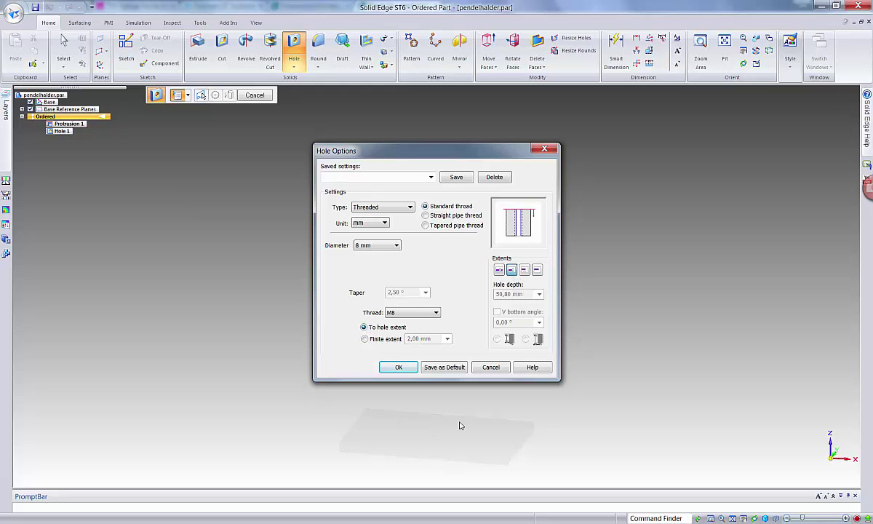
{"action": "left_click", "coordinate": [399, 368]}
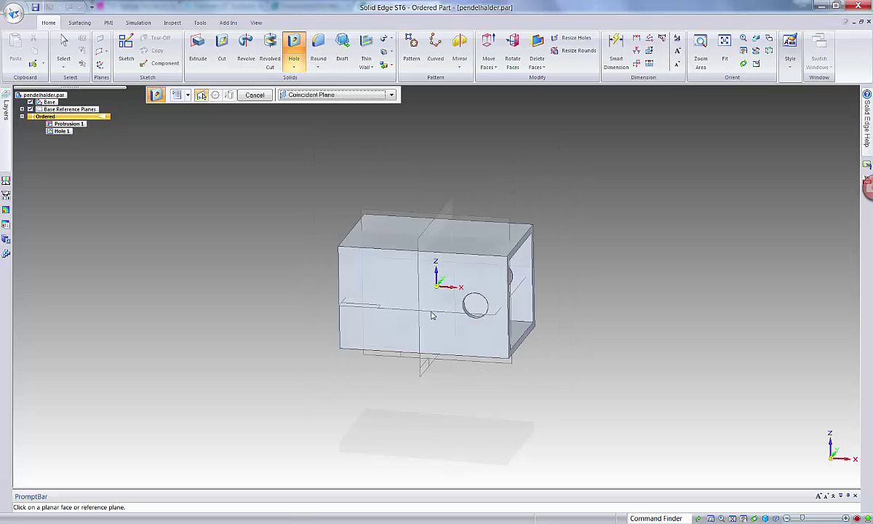
Place two M8 hole profiles on the front face along the horizontal centre line, both left of the origin.
{"action": "left_click", "coordinate": [494, 342]}
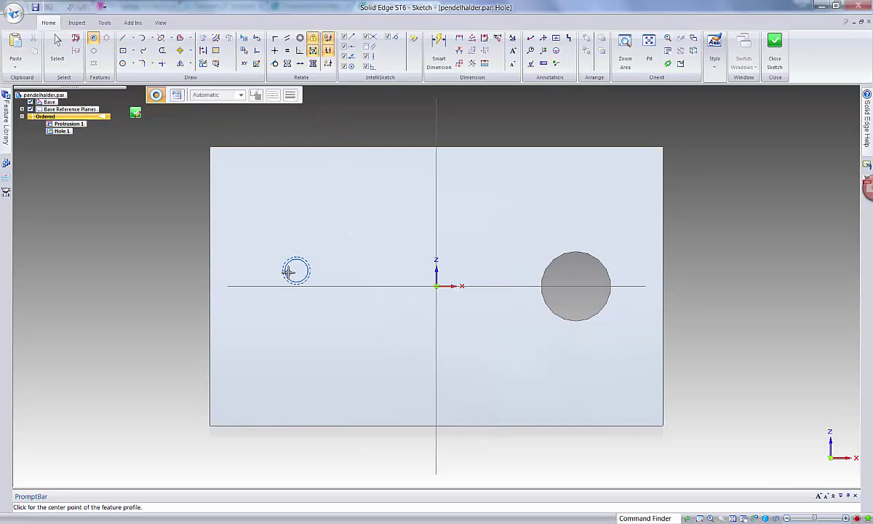
{"action": "left_click", "coordinate": [379, 286]}
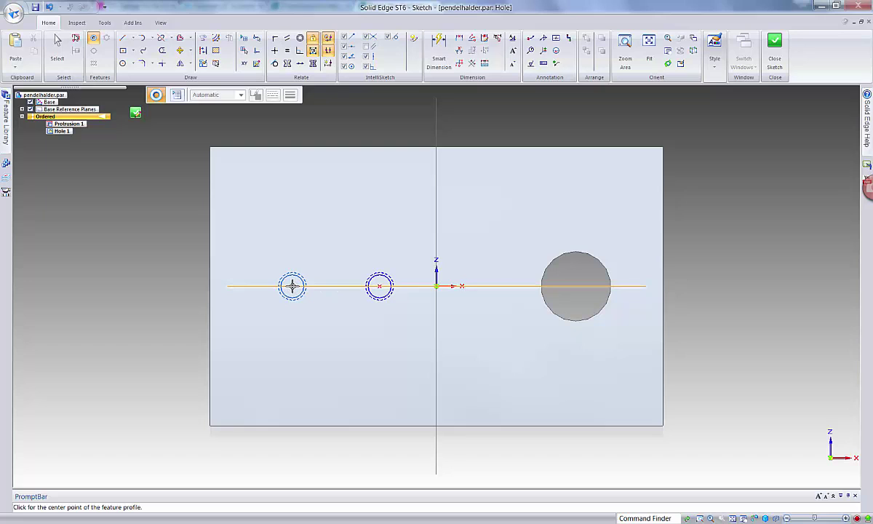
{"action": "left_click", "coordinate": [292, 286]}
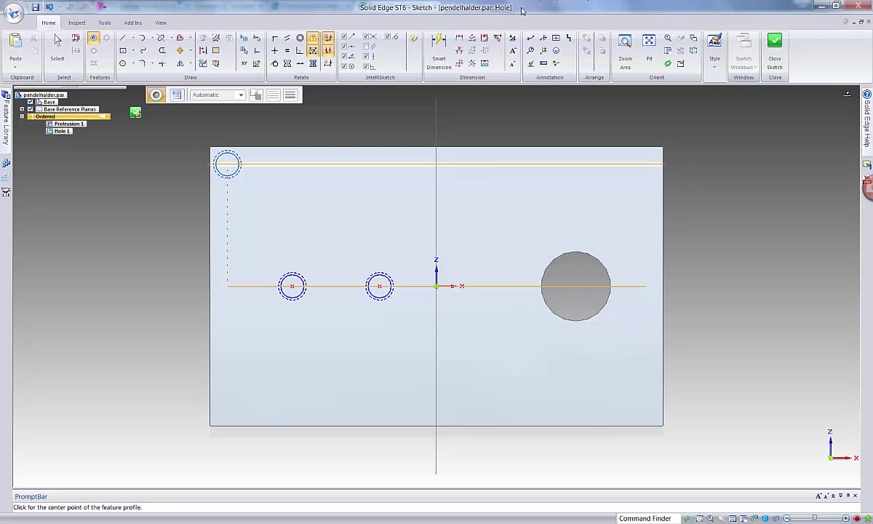
Dimension the M8 hole nearest the 20 mm hole at 40 mm horizontally between the two centres.
{"action": "left_click", "coordinate": [459, 38]}
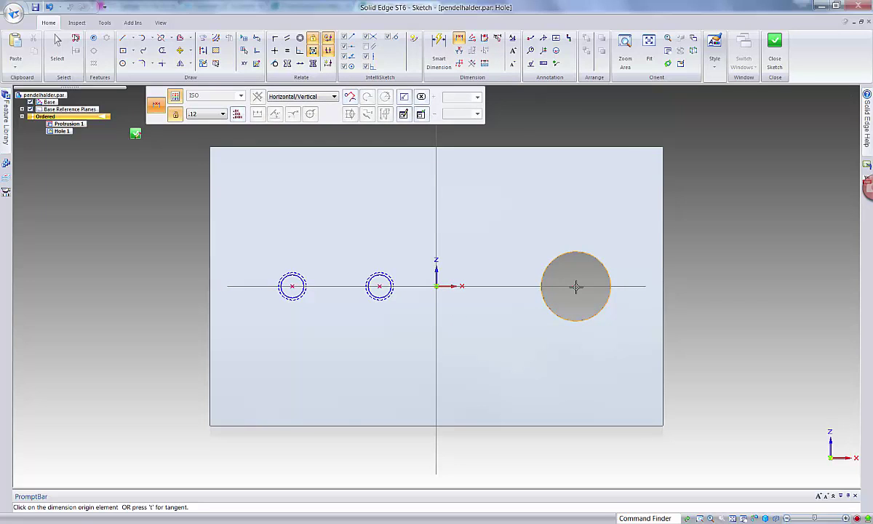
{"action": "left_click", "coordinate": [577, 287]}
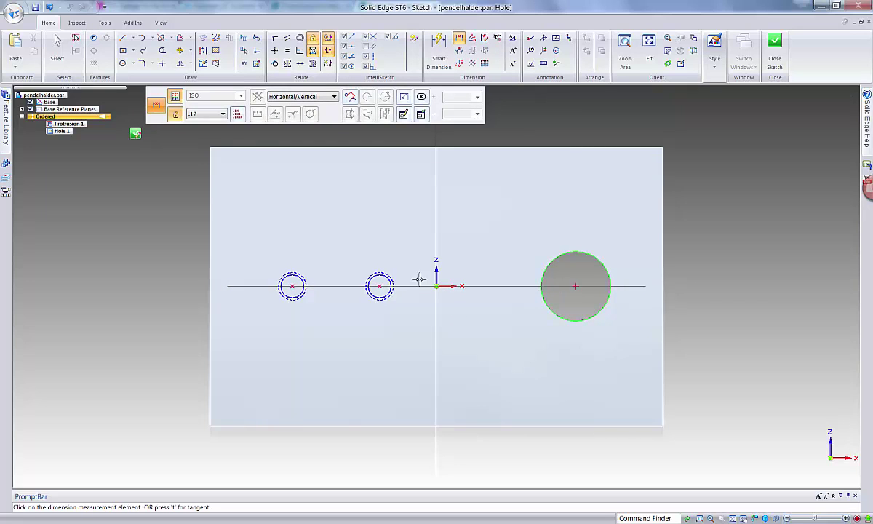
{"action": "left_click", "coordinate": [379, 286]}
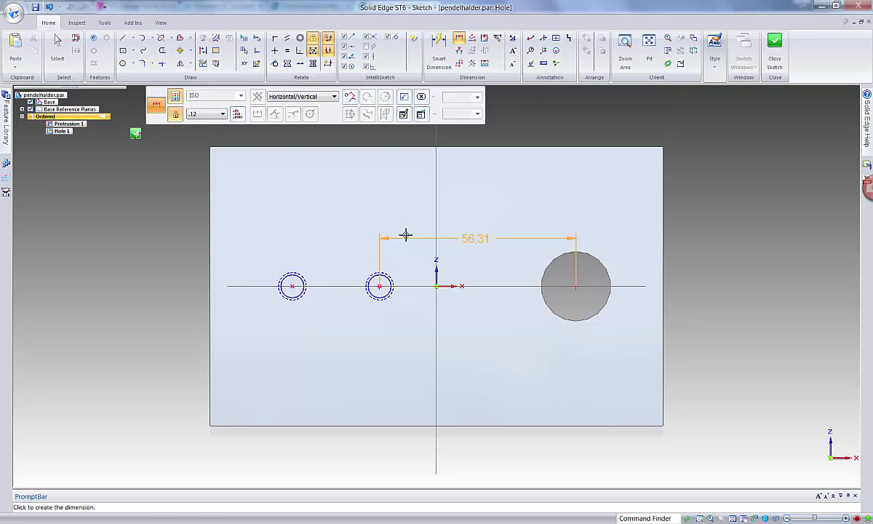
{"action": "left_click", "coordinate": [405, 234]}
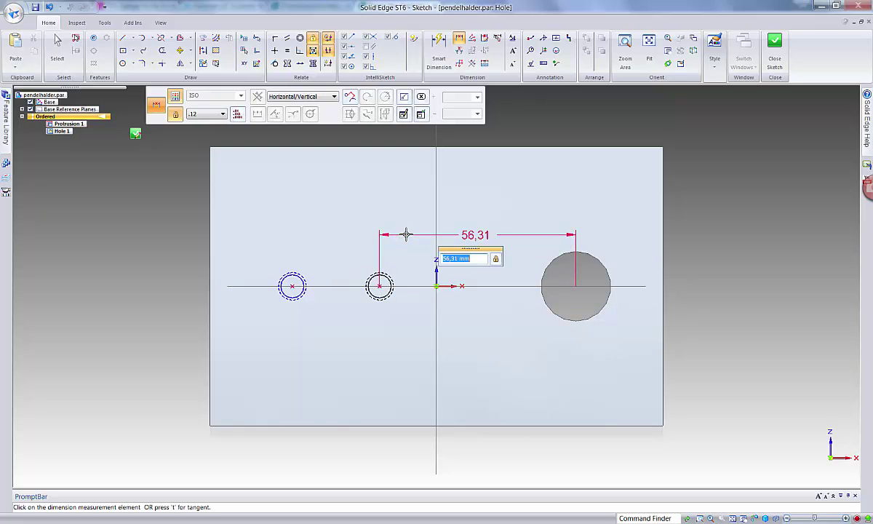
{"action": "type", "text": "40"}
{"action": "key", "text": "Return"}
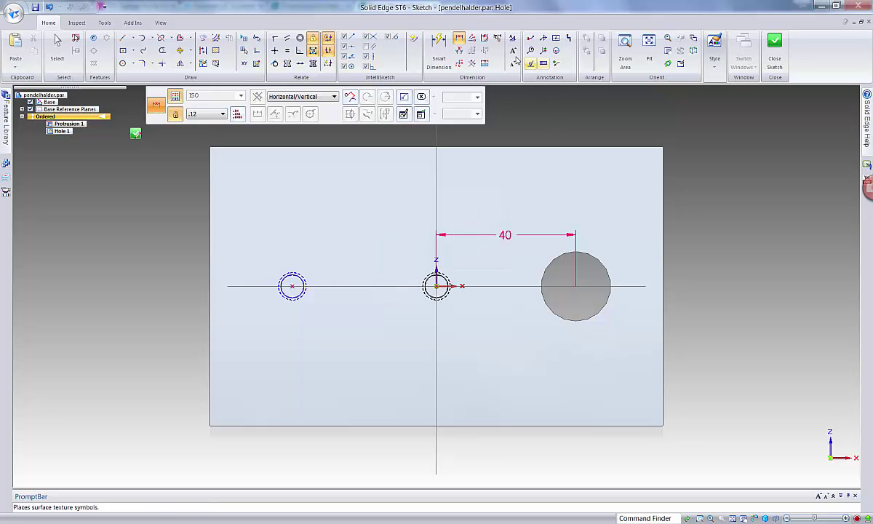
{"action": "key", "text": "Escape"}
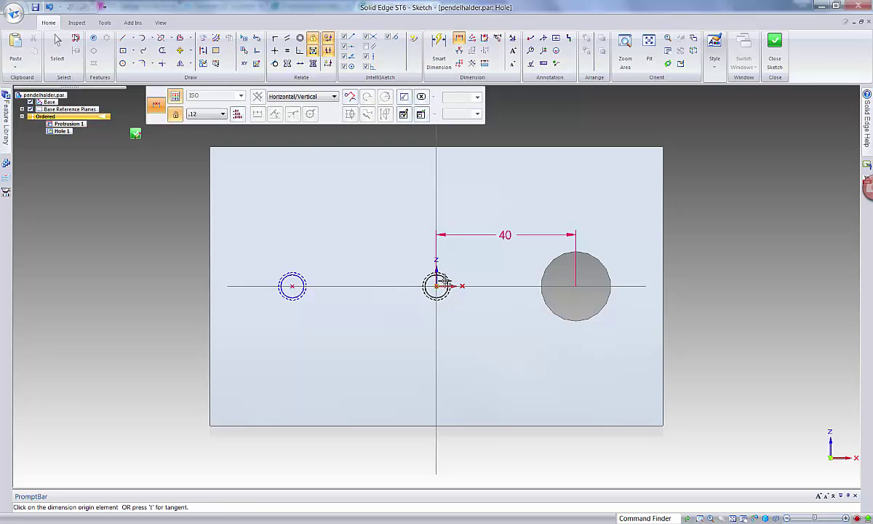
{"action": "left_click", "coordinate": [291, 286]}
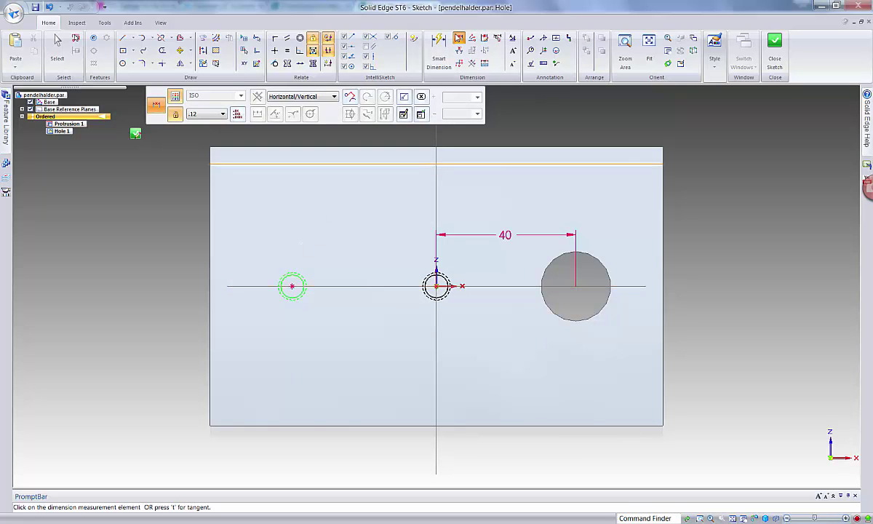
{"action": "left_click", "coordinate": [459, 37]}
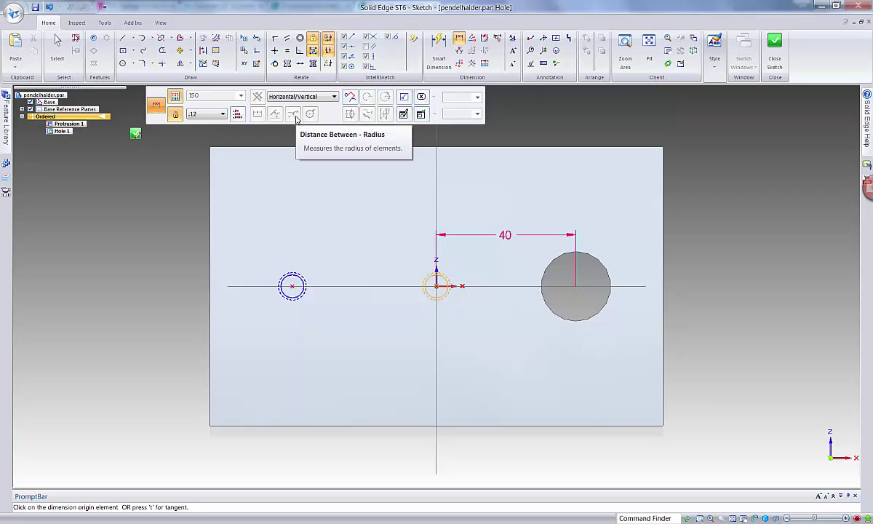
{"action": "left_click", "coordinate": [438, 51]}
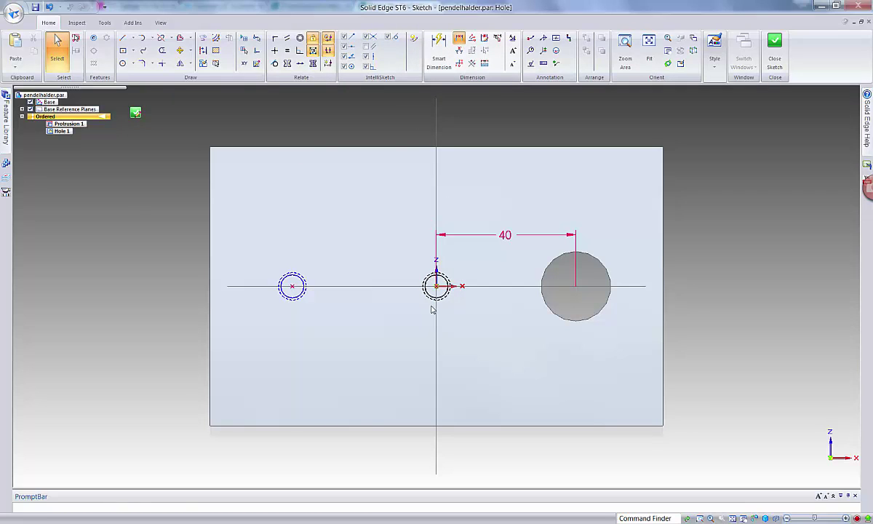
Dimension the horizontal spacing between the centres of the two M8 holes as 30 mm.
{"action": "left_click", "coordinate": [292, 286]}
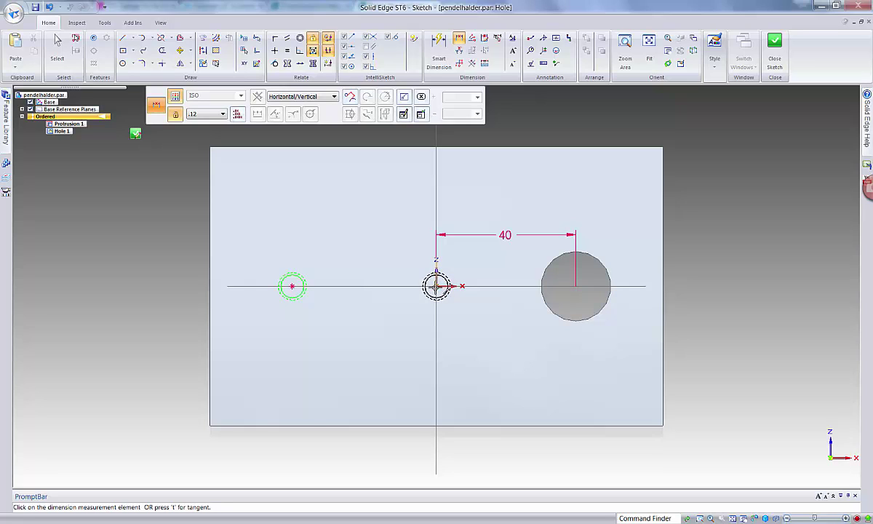
{"action": "left_click", "coordinate": [436, 286]}
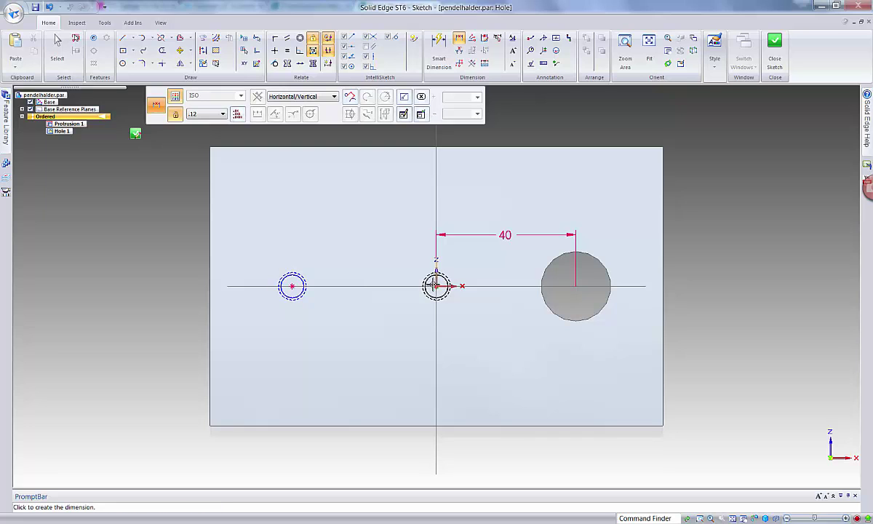
{"action": "left_click", "coordinate": [414, 232]}
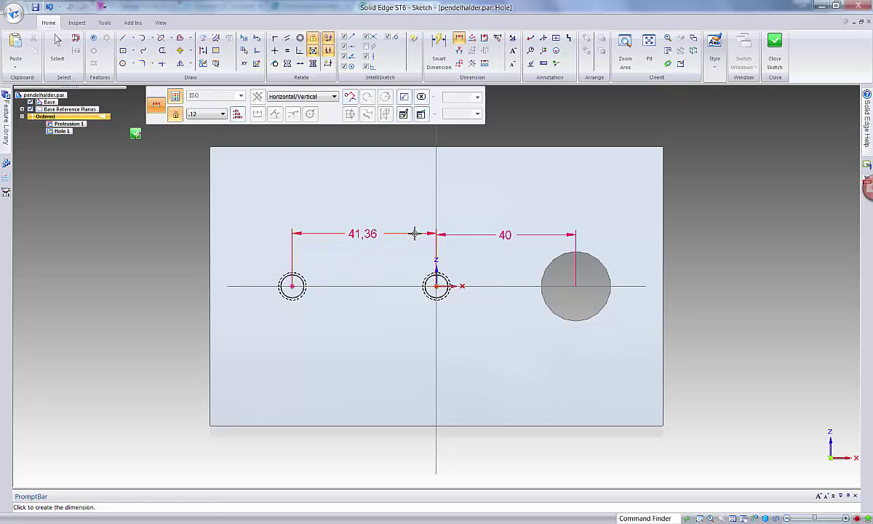
{"action": "type", "text": "30"}
{"action": "key", "text": "Return"}
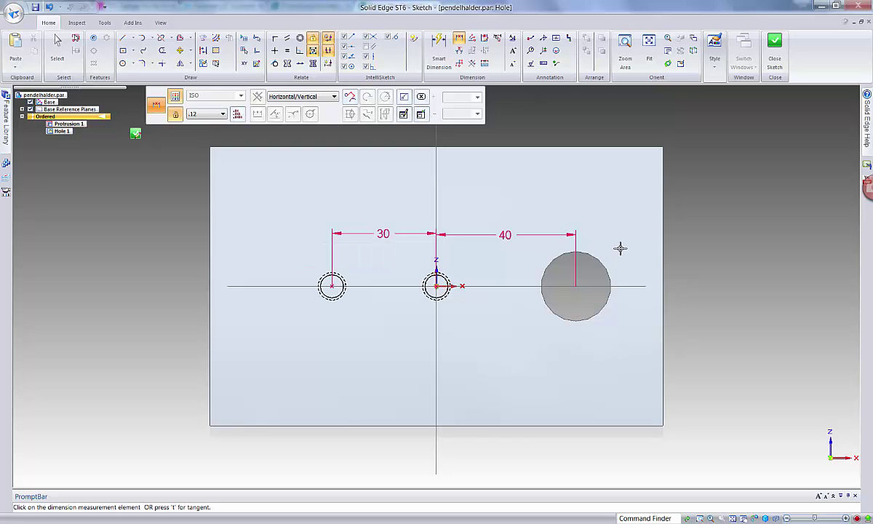
Close the hole sketch and finish the threaded M8 hole feature in the tube's front wall.
{"action": "left_click", "coordinate": [774, 50]}
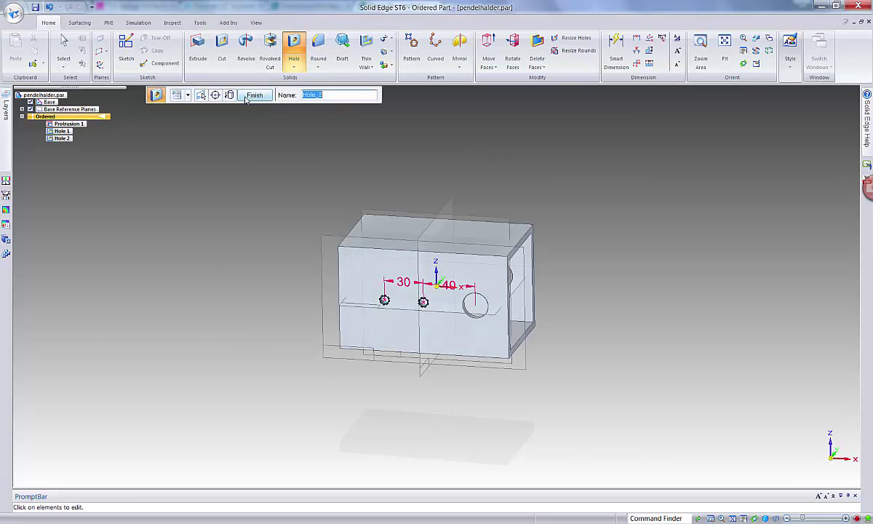
{"action": "left_click", "coordinate": [251, 96]}
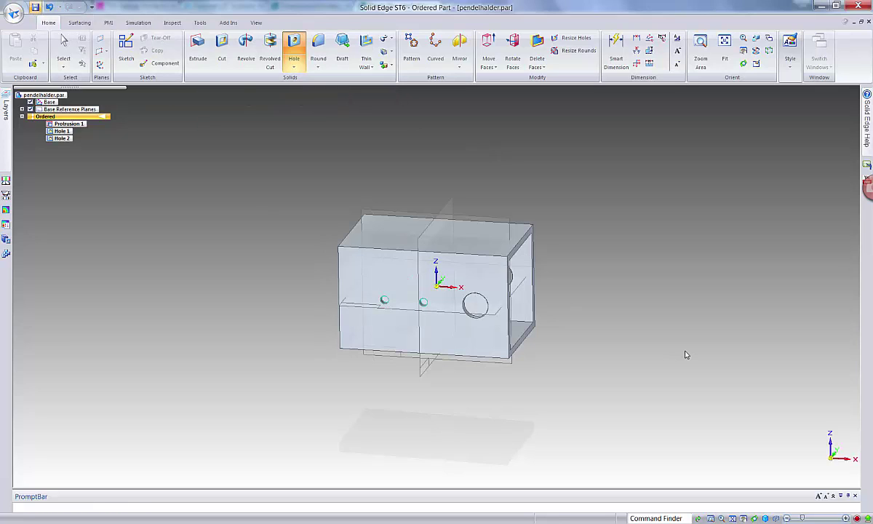
{"action": "key", "text": "Escape"}
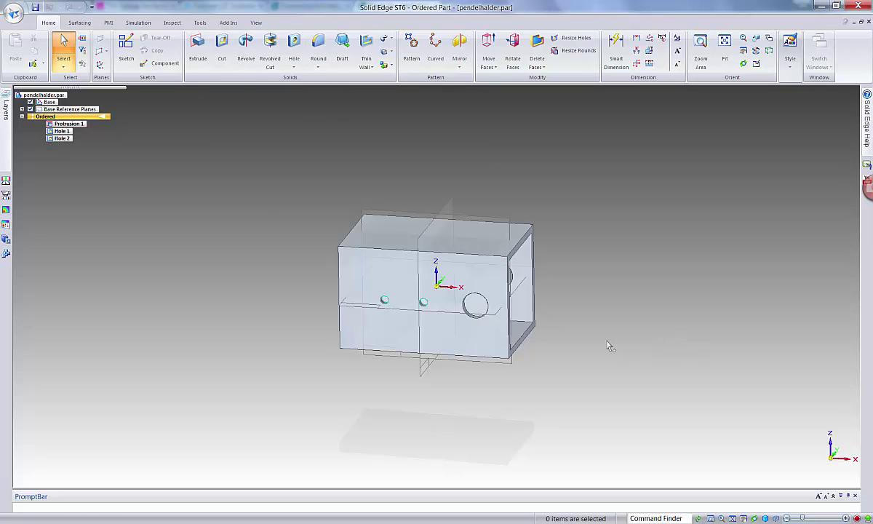
Round the tube's four outer lengthwise corner edges with a 10 mm radius and finish the feature.
{"action": "mouse_move", "coordinate": [791, 338]}
{"action": "middle_mouse_down"}
{"action": "mouse_move", "coordinate": [745, 352]}
{"action": "mouse_move", "coordinate": [785, 418]}
{"action": "mouse_move", "coordinate": [815, 378]}
{"action": "mouse_move", "coordinate": [767, 343]}
{"action": "mouse_move", "coordinate": [765, 362]}
{"action": "mouse_move", "coordinate": [805, 350]}
{"action": "mouse_move", "coordinate": [782, 371]}
{"action": "mouse_move", "coordinate": [790, 351]}
{"action": "mouse_move", "coordinate": [790, 429]}
{"action": "mouse_move", "coordinate": [787, 327]}
{"action": "middle_mouse_up"}
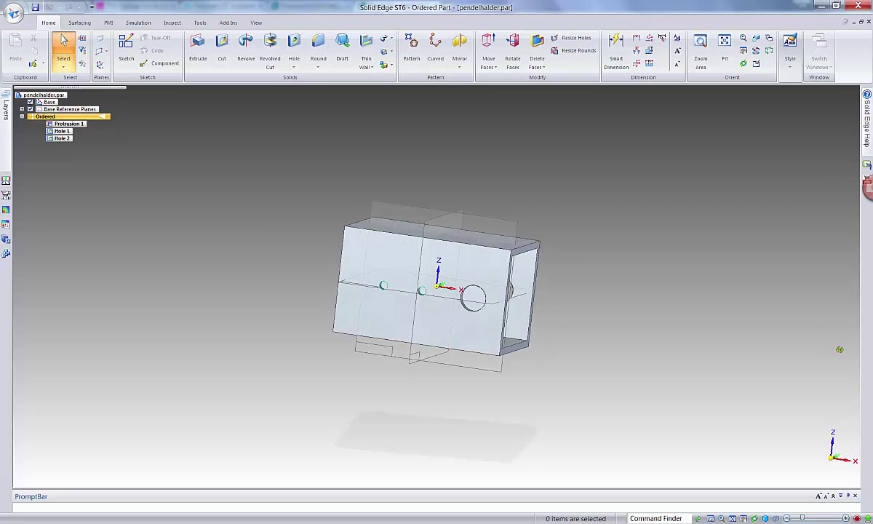
{"action": "left_click", "coordinate": [320, 45]}
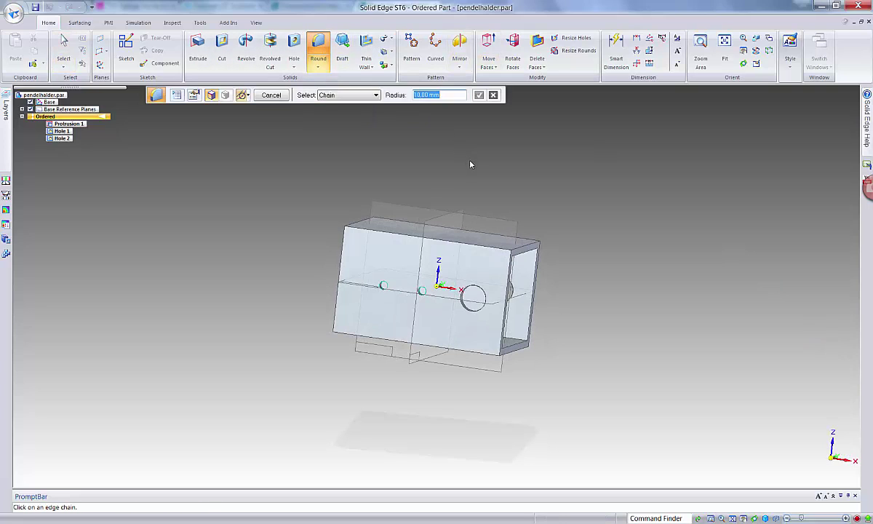
{"action": "left_click", "coordinate": [477, 251]}
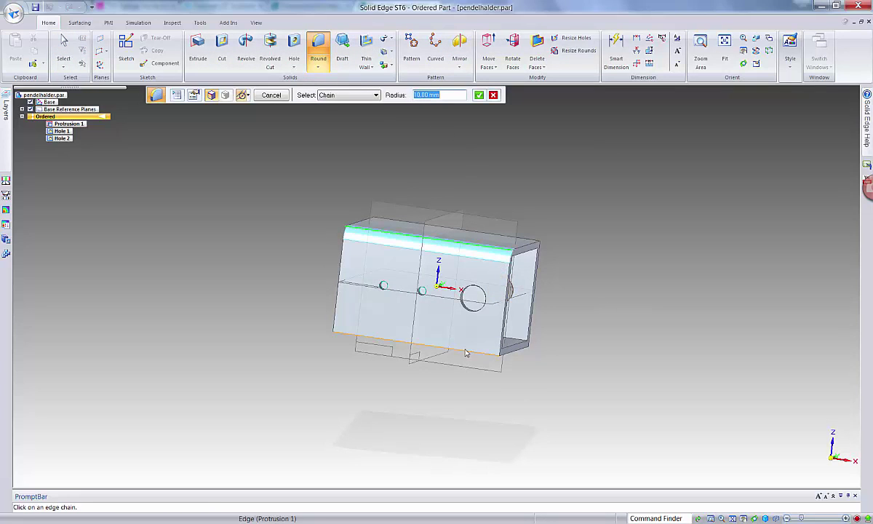
{"action": "middle_click_drag", "start_coordinate": [615, 370], "coordinate": [468, 333]}
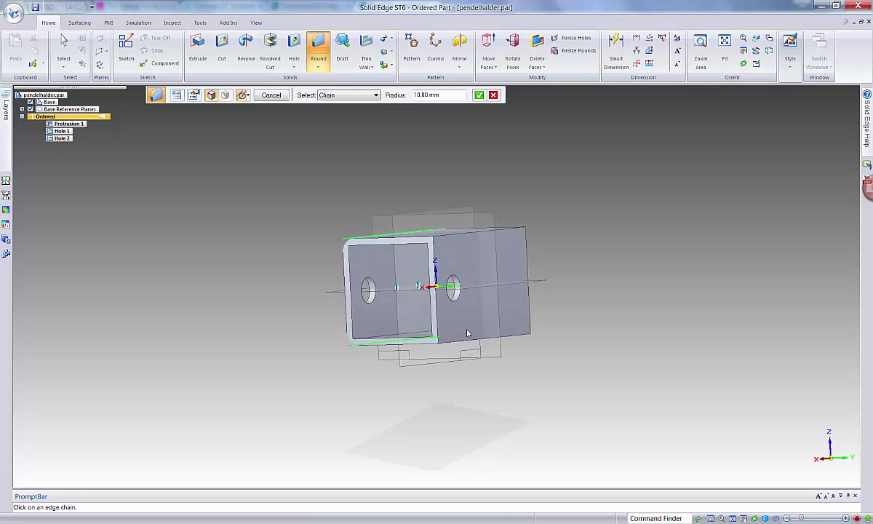
{"action": "left_click", "coordinate": [447, 238]}
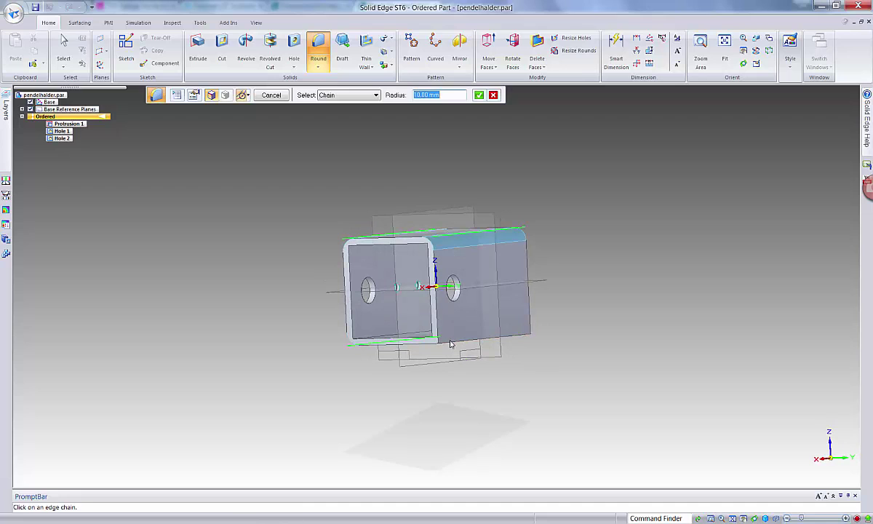
{"action": "left_click", "coordinate": [495, 335]}
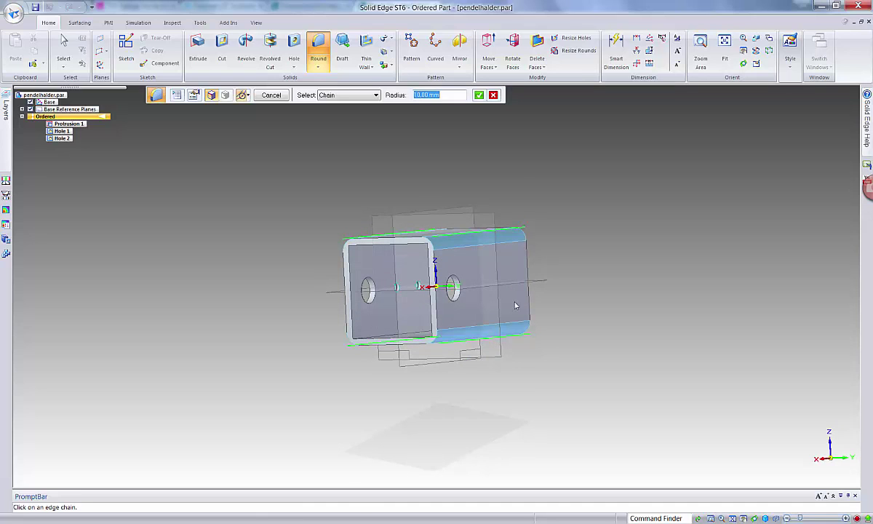
{"action": "left_click", "coordinate": [479, 95]}
{"action": "middle_click_drag", "start_coordinate": [659, 319], "coordinate": [725, 317]}
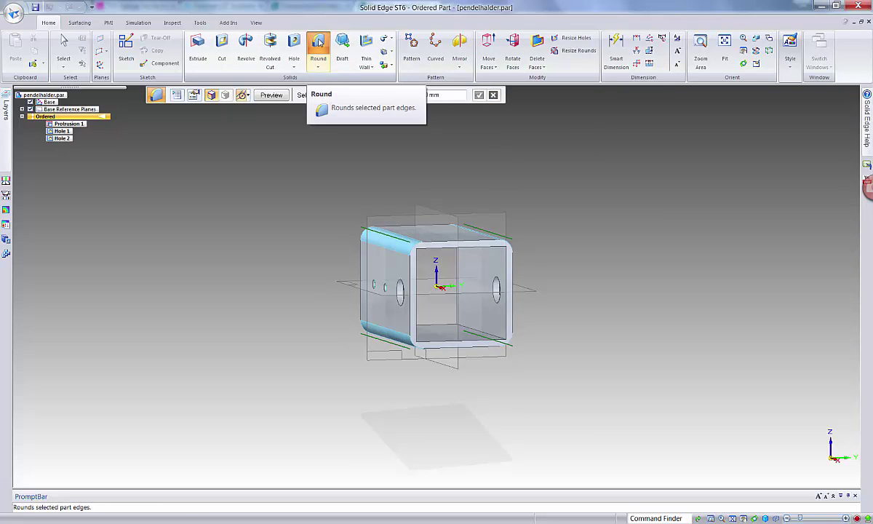
{"action": "left_click", "coordinate": [318, 43]}
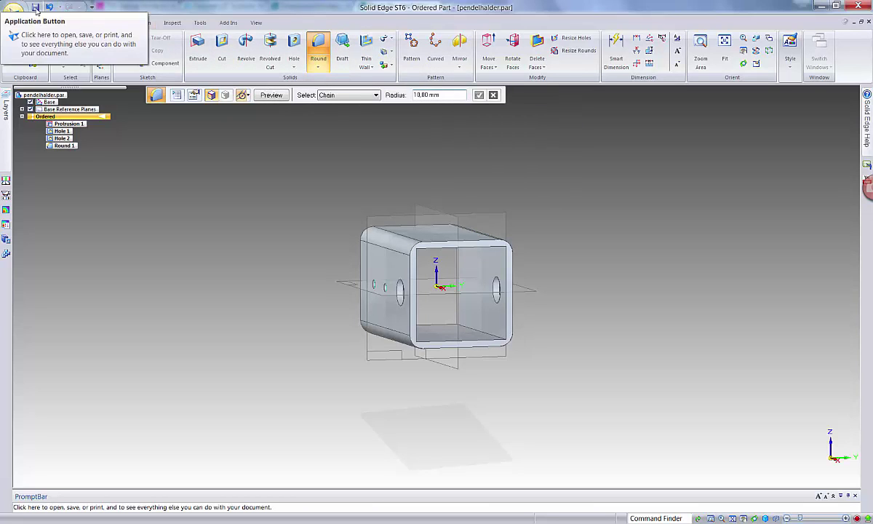
{"action": "key", "text": "Escape"}
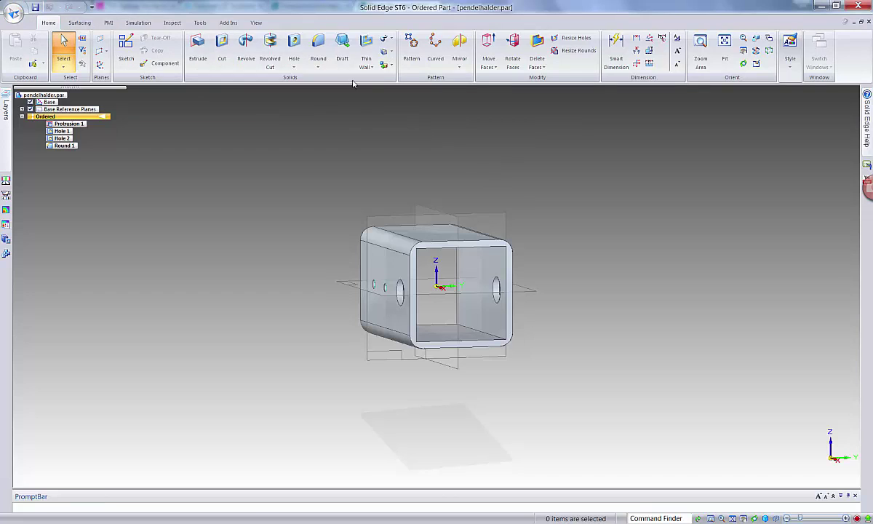
Start a new round with a 7 mm radius on one lower inner lengthwise edge of the tube.
{"action": "left_click", "coordinate": [318, 48]}
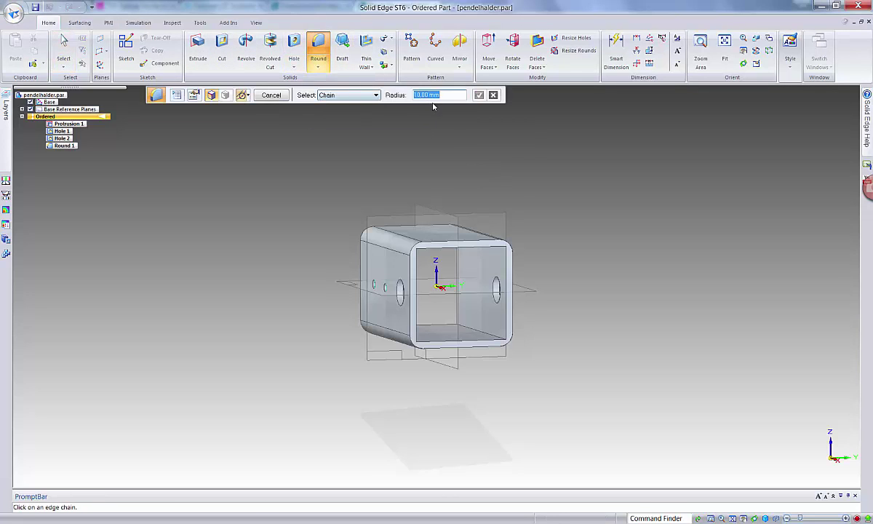
{"action": "type", "text": "7"}
{"action": "key", "text": "Return"}
{"action": "left_click", "coordinate": [482, 331]}
{"action": "middle_click_drag", "start_coordinate": [573, 351], "coordinate": [549, 323]}
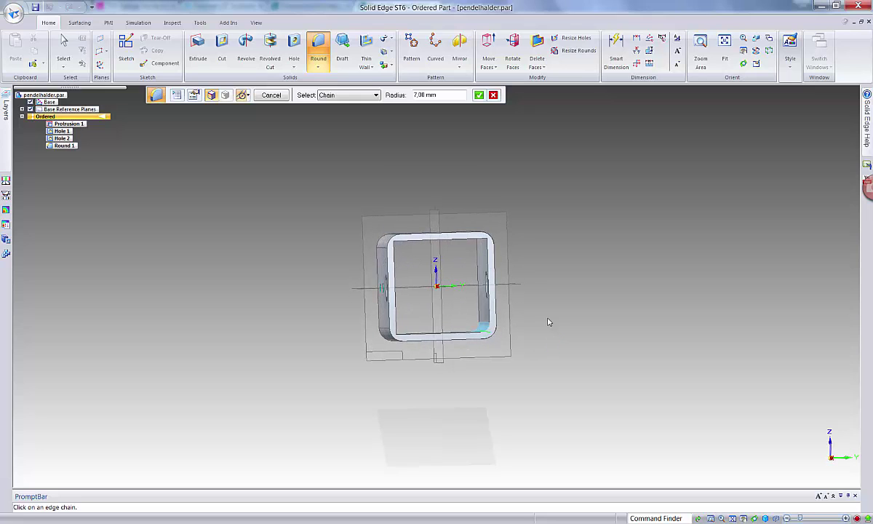
Try a radius of 8 mm for the round on the lower inner edge.
{"action": "double_click", "coordinate": [445, 97]}
{"action": "key", "text": "Return"}
{"action": "mouse_move", "coordinate": [626, 333]}
{"action": "middle_mouse_down"}
{"action": "mouse_move", "coordinate": [606, 324]}
{"action": "mouse_move", "coordinate": [620, 337]}
{"action": "mouse_move", "coordinate": [623, 325]}
{"action": "middle_mouse_up"}
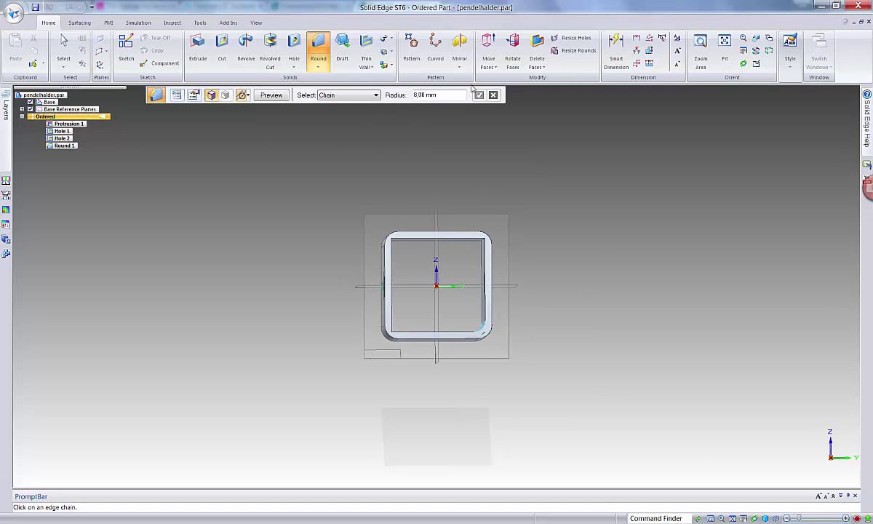
Set the round radius to 6 mm, add the tube's remaining three inner lengthwise edges and finish the feature.
{"action": "left_click", "coordinate": [448, 96]}
{"action": "type", "text": "6"}
{"action": "key", "text": "Return"}
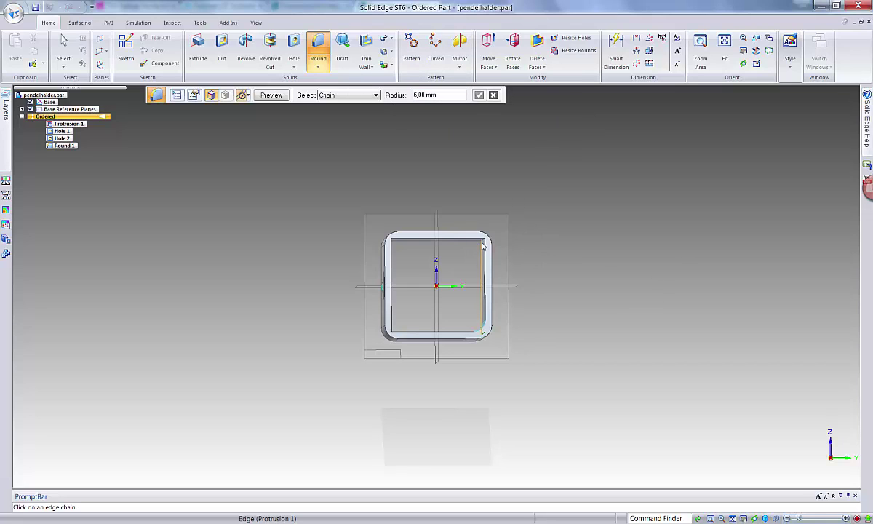
{"action": "middle_click_drag", "start_coordinate": [709, 293], "coordinate": [725, 258]}
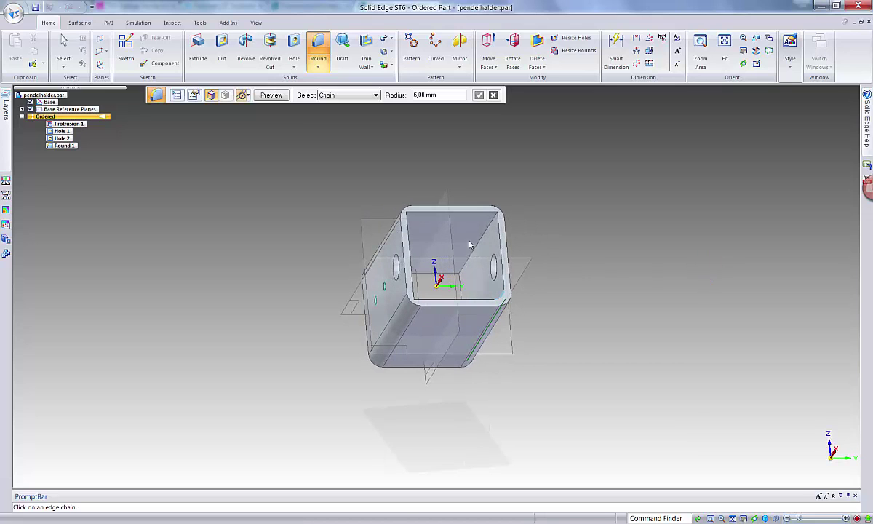
{"action": "left_click", "coordinate": [464, 209]}
{"action": "middle_click_drag", "start_coordinate": [584, 242], "coordinate": [559, 247]}
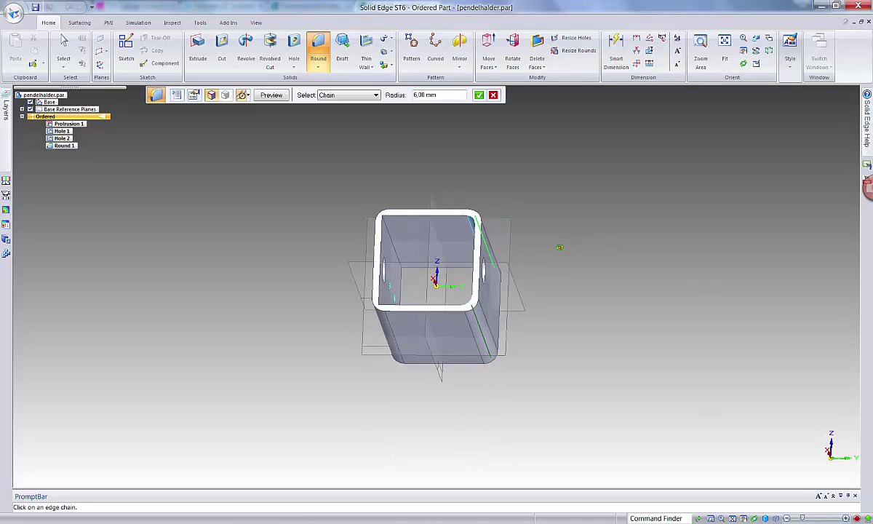
{"action": "left_click", "coordinate": [390, 235]}
{"action": "middle_click_drag", "start_coordinate": [680, 294], "coordinate": [661, 350]}
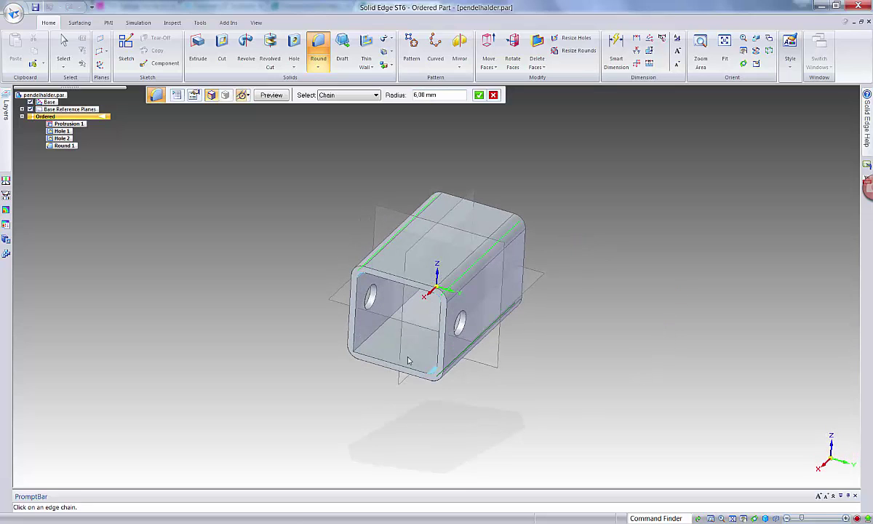
{"action": "left_click", "coordinate": [365, 342]}
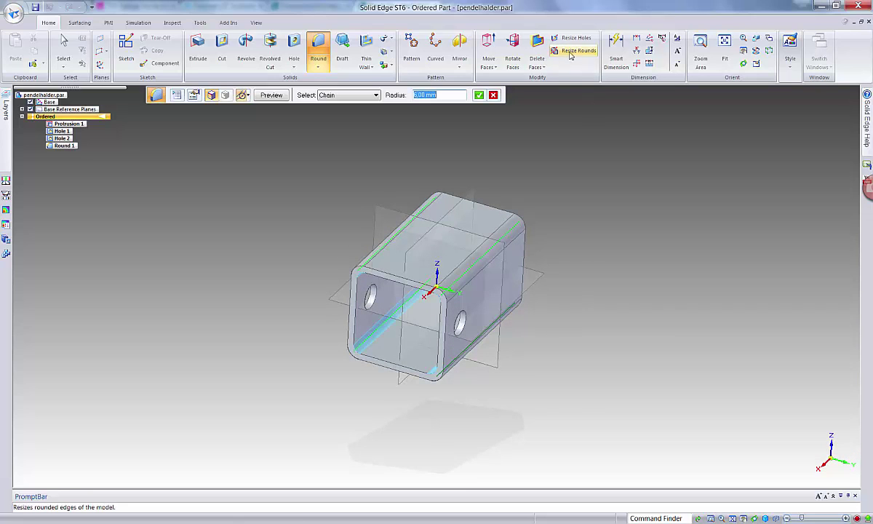
{"action": "left_click", "coordinate": [479, 94]}
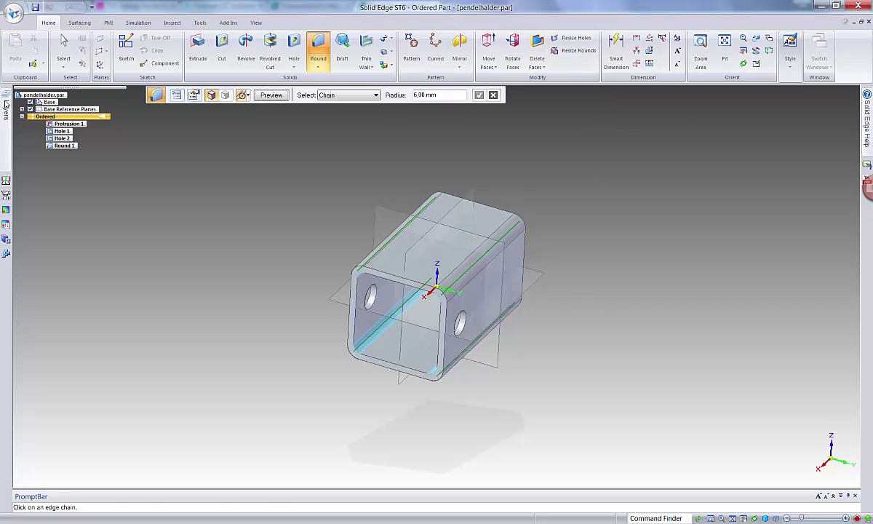
{"action": "left_click", "coordinate": [271, 95]}
{"action": "left_click", "coordinate": [273, 95]}
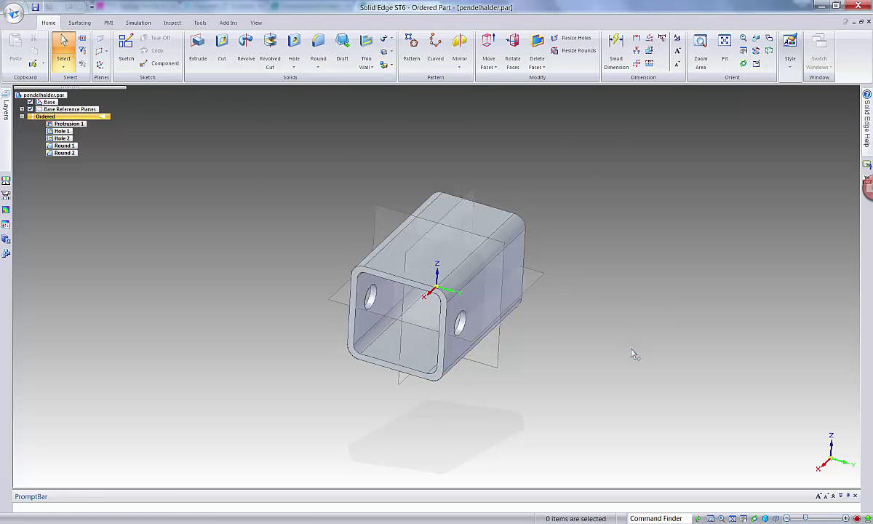
Switch to the Pendelhaldar PDF drawing to examine the slot dimensions in Section A-A, and return to the Solid Edge part.
{"action": "middle_click_drag", "start_coordinate": [632, 354], "coordinate": [603, 452]}
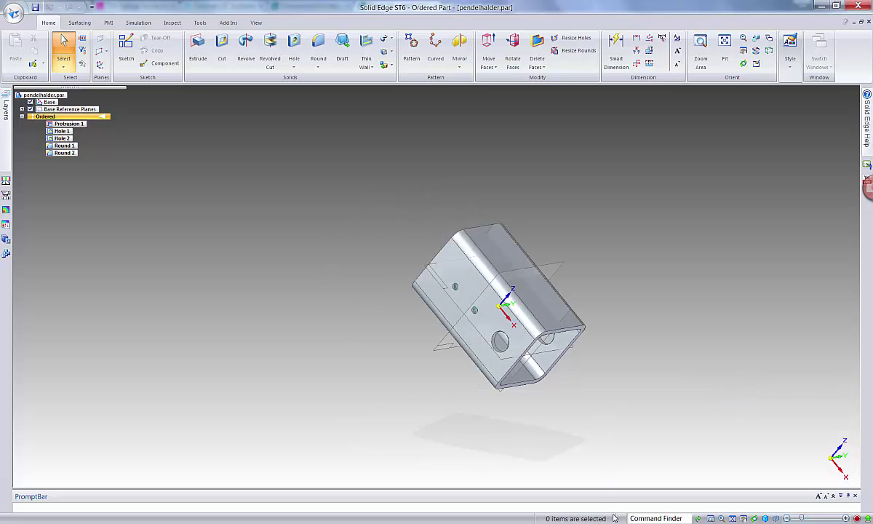
{"action": "left_click", "coordinate": [553, 444]}
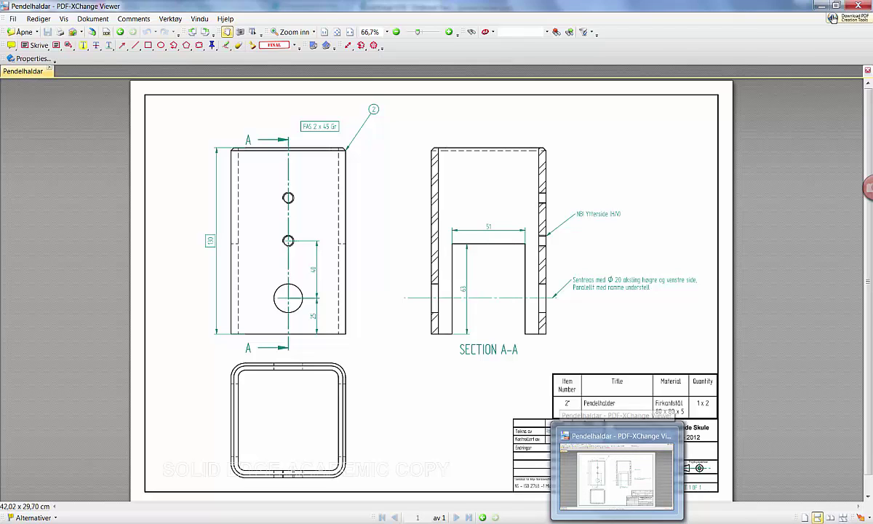
{"action": "key", "text": "alt+Tab"}
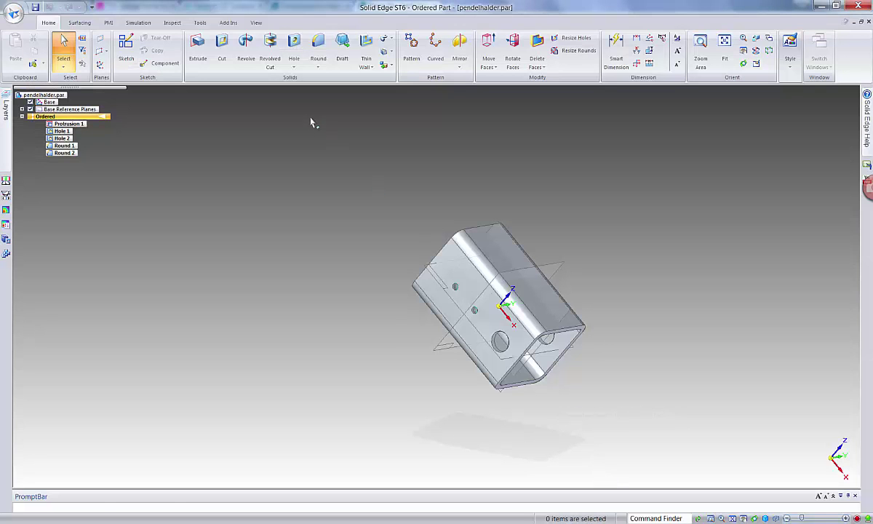
Start a cut on the tube's flat upper face and sketch a rectangle about 43 mm wide and 55 mm long, ending at the tube's end edge.
{"action": "left_click", "coordinate": [222, 45]}
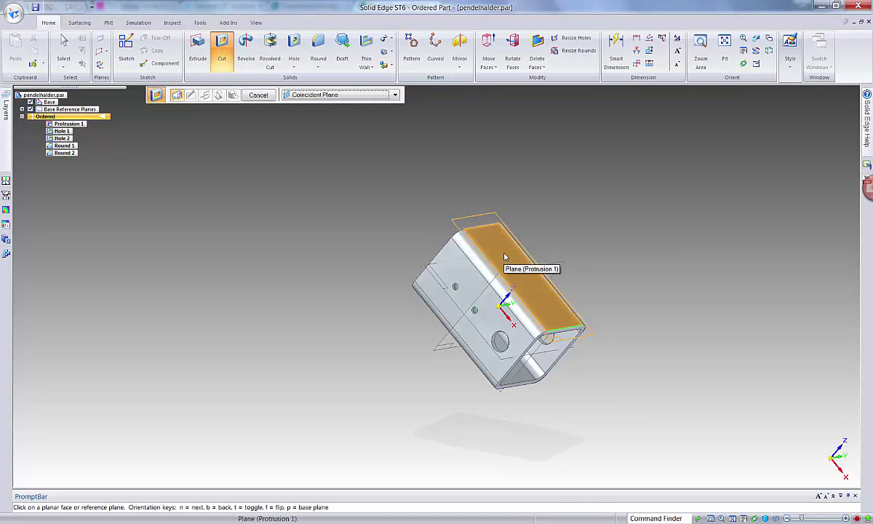
{"action": "left_click", "coordinate": [504, 256]}
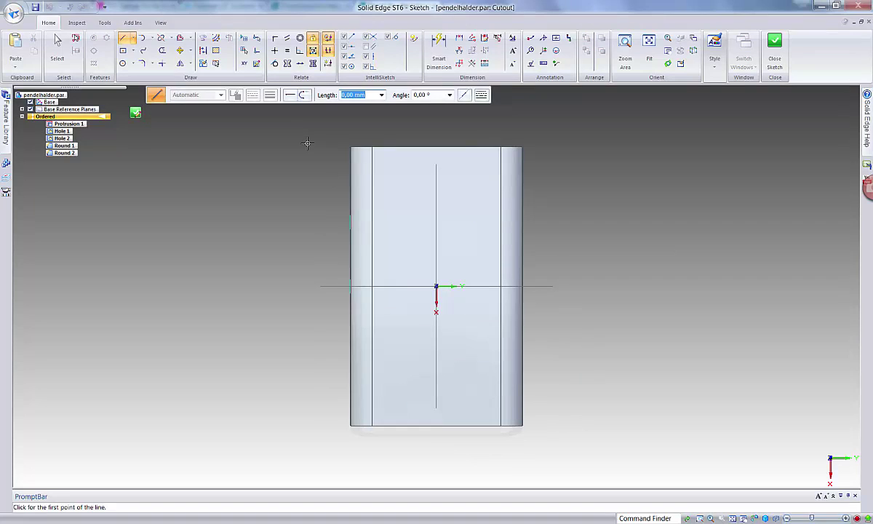
{"action": "left_click", "coordinate": [125, 51]}
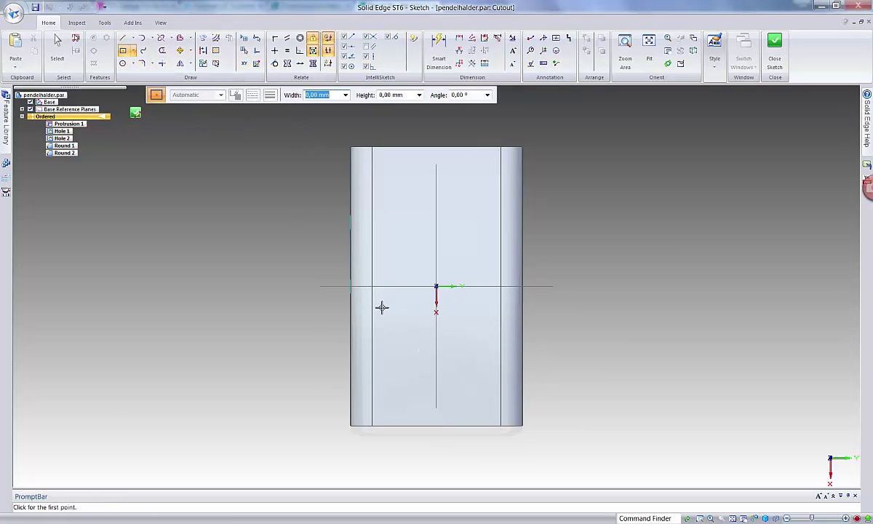
{"action": "left_click_drag", "start_coordinate": [382, 307], "coordinate": [474, 426]}
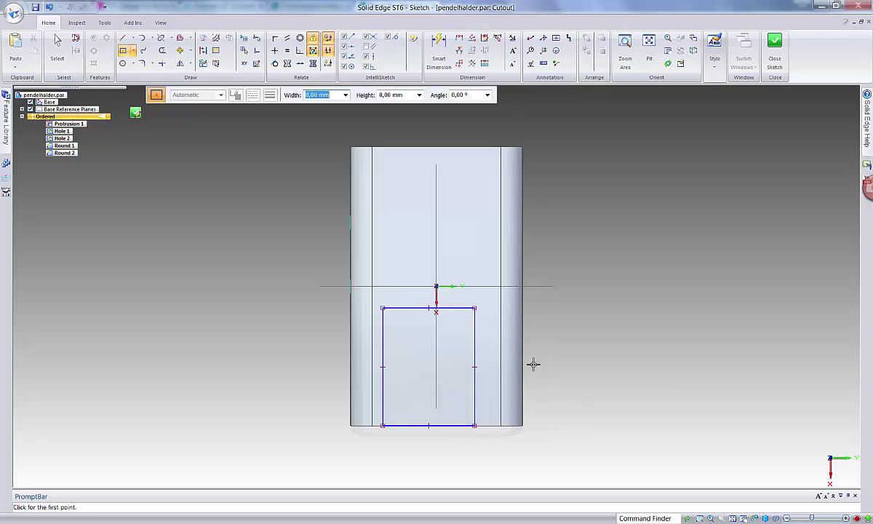
Move the rectangle's lower line beyond the tube's end and connect its midpoint to the midpoint of the end edge.
{"action": "left_click", "coordinate": [275, 38]}
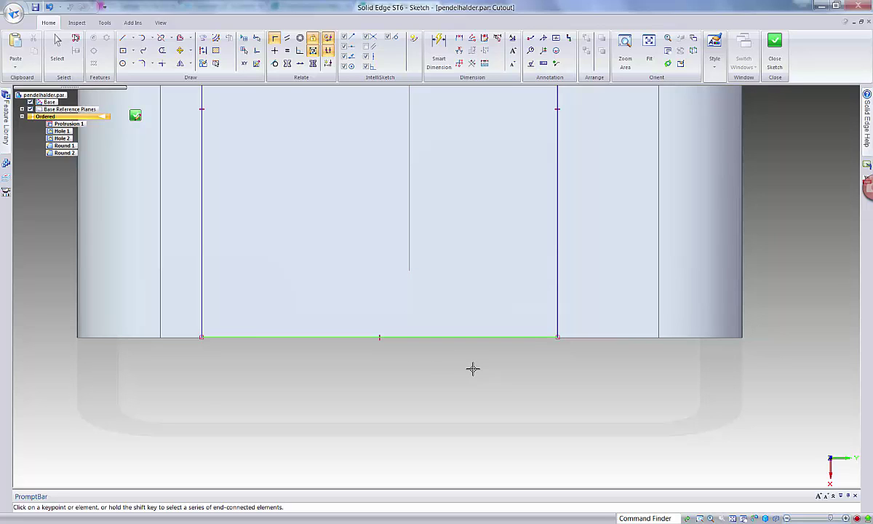
{"action": "left_click", "coordinate": [57, 45]}
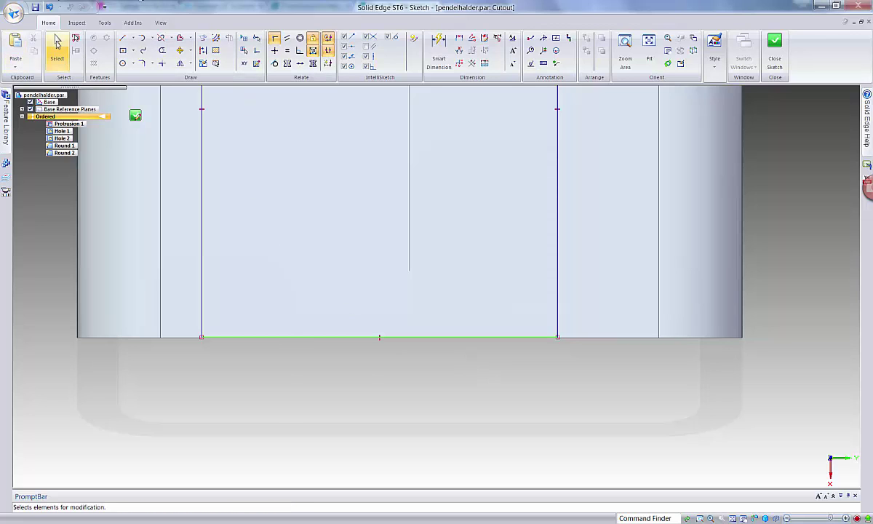
{"action": "left_click", "coordinate": [350, 337]}
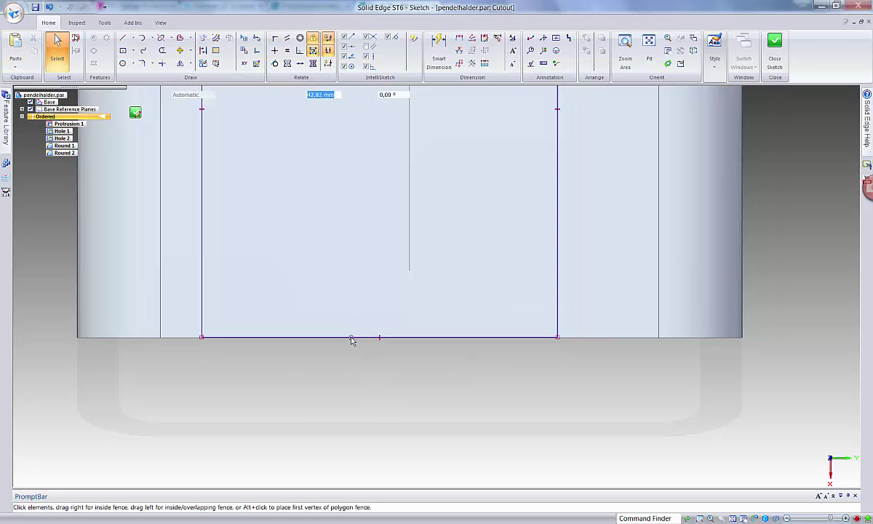
{"action": "mouse_move", "coordinate": [351, 337]}
{"action": "left_mouse_down"}
{"action": "mouse_move", "coordinate": [353, 367]}
{"action": "mouse_move", "coordinate": [368, 373]}
{"action": "left_mouse_up"}
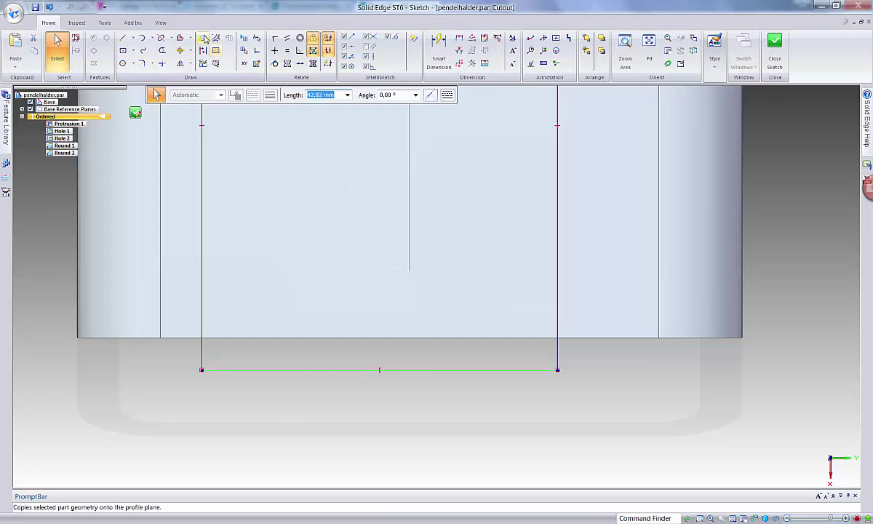
{"action": "left_click", "coordinate": [275, 38]}
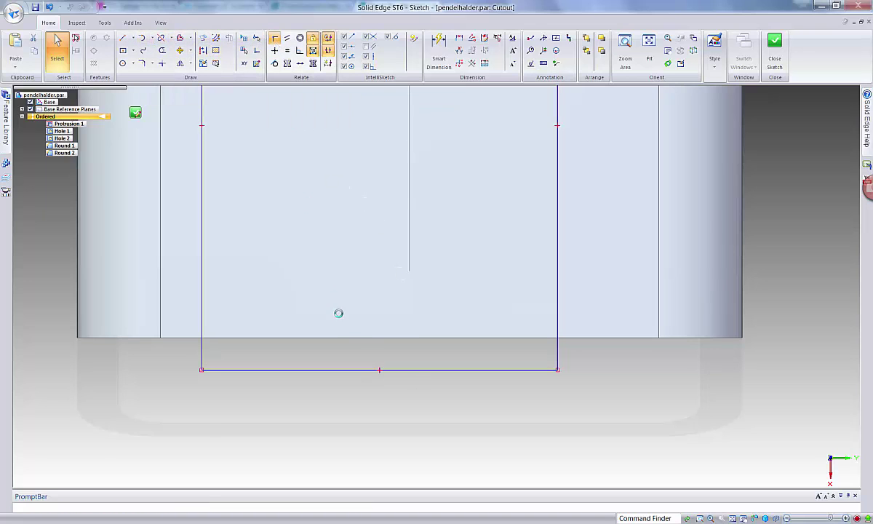
{"action": "left_click", "coordinate": [380, 371]}
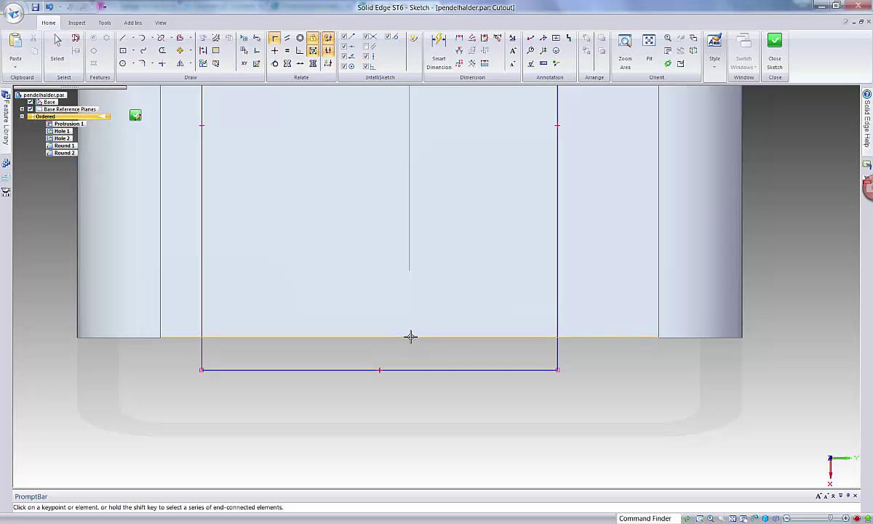
{"action": "left_click", "coordinate": [410, 337]}
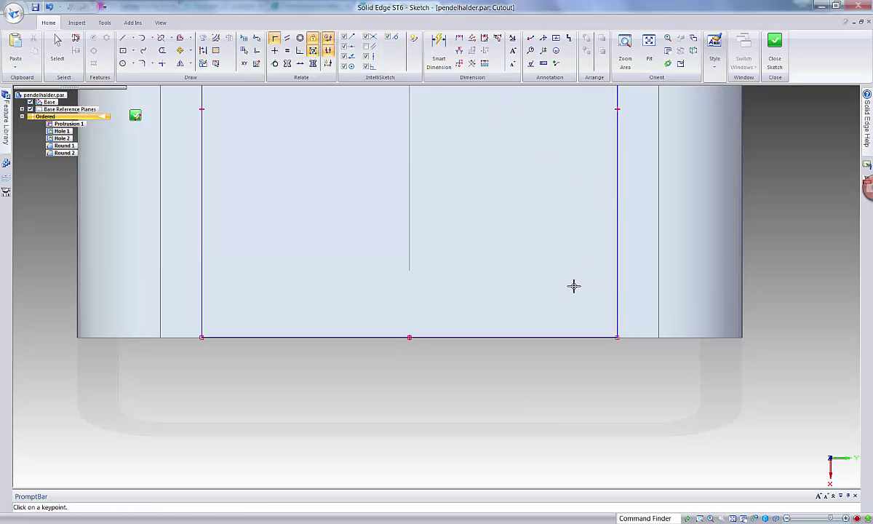
Dimension the width of the slot rectangle and set it to 51 mm.
{"action": "scroll", "coordinate": [542, 333], "scroll_direction": "down", "scroll_amount": 3}
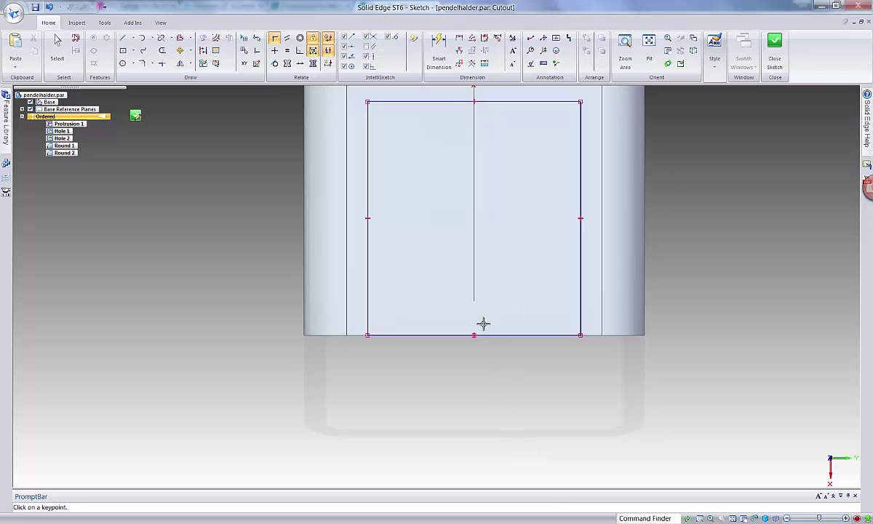
{"action": "left_click", "coordinate": [439, 52]}
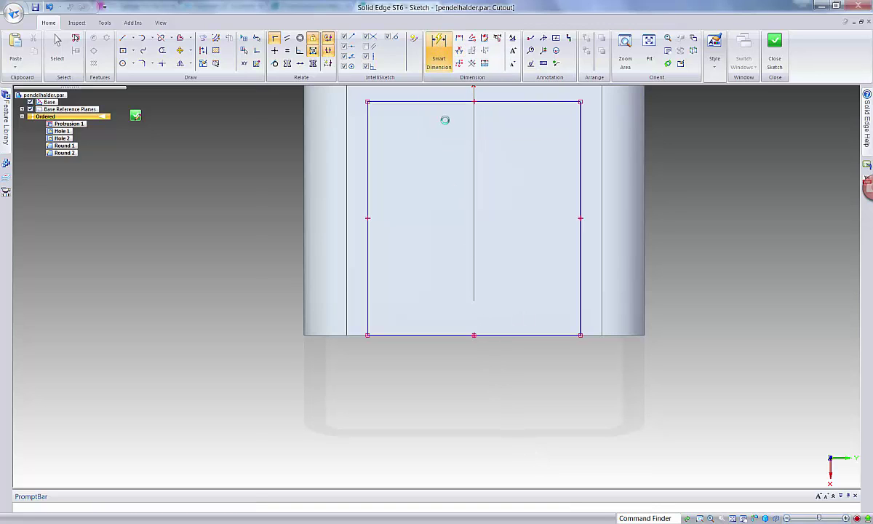
{"action": "left_click", "coordinate": [538, 335]}
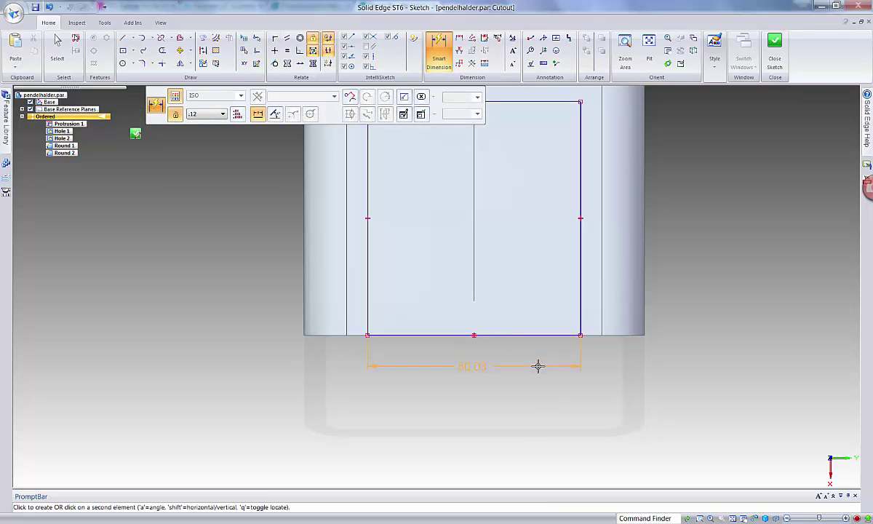
{"action": "left_click", "coordinate": [538, 366]}
{"action": "type", "text": "51"}
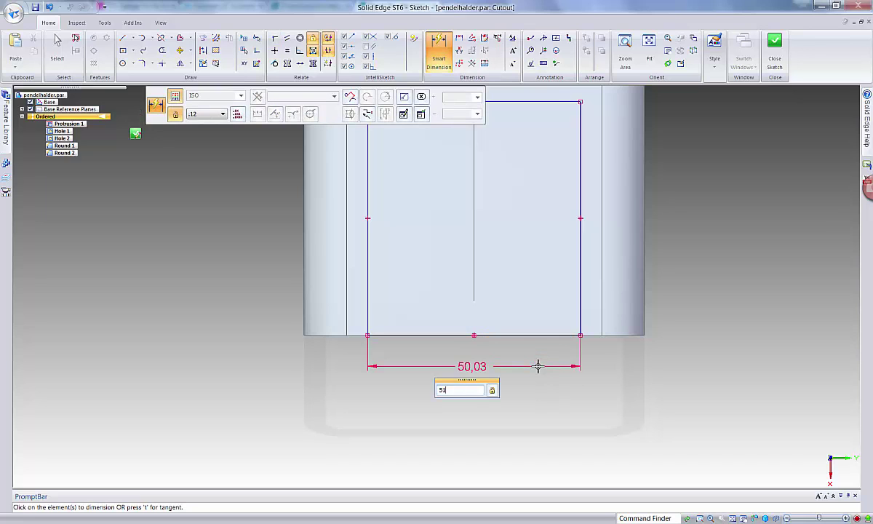
{"action": "key", "text": "Return"}
Dimension the length of the slot rectangle along the tube and set it to 63 mm.
{"action": "left_click", "coordinate": [583, 302]}
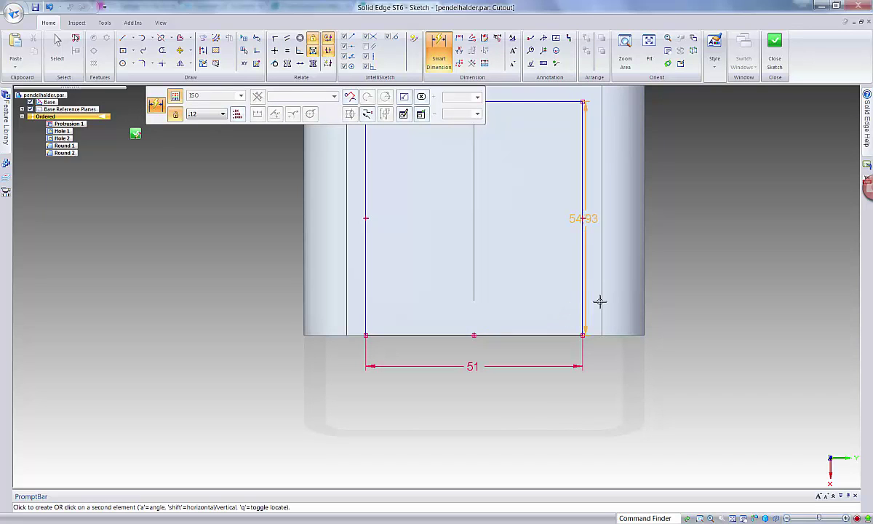
{"action": "left_click", "coordinate": [734, 308]}
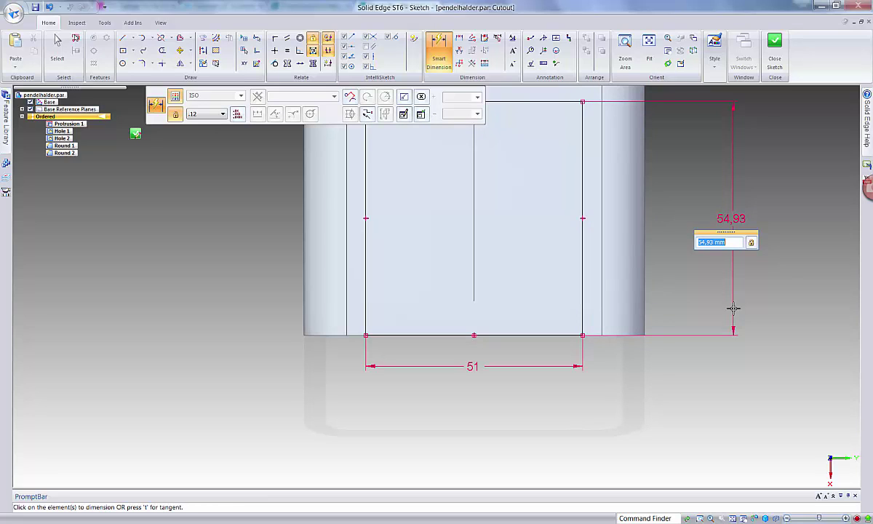
{"action": "type", "text": "63"}
{"action": "key", "text": "Return"}
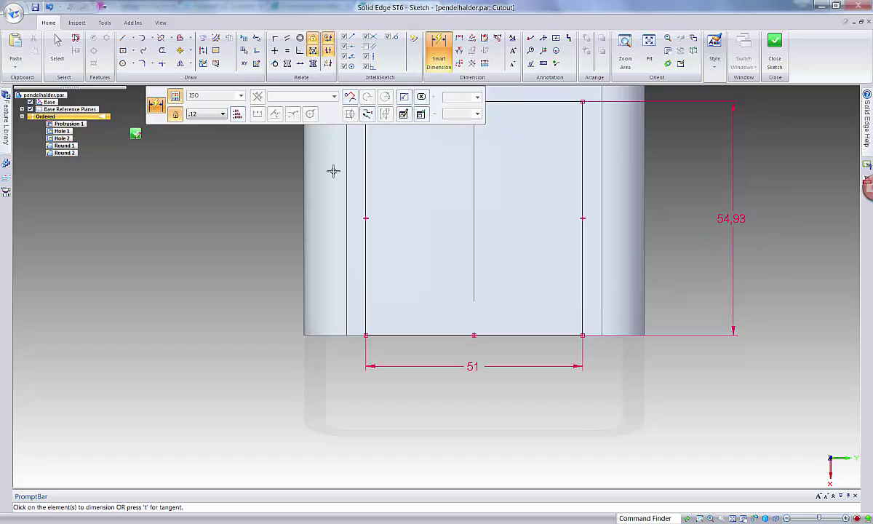
{"action": "left_click", "coordinate": [57, 46]}
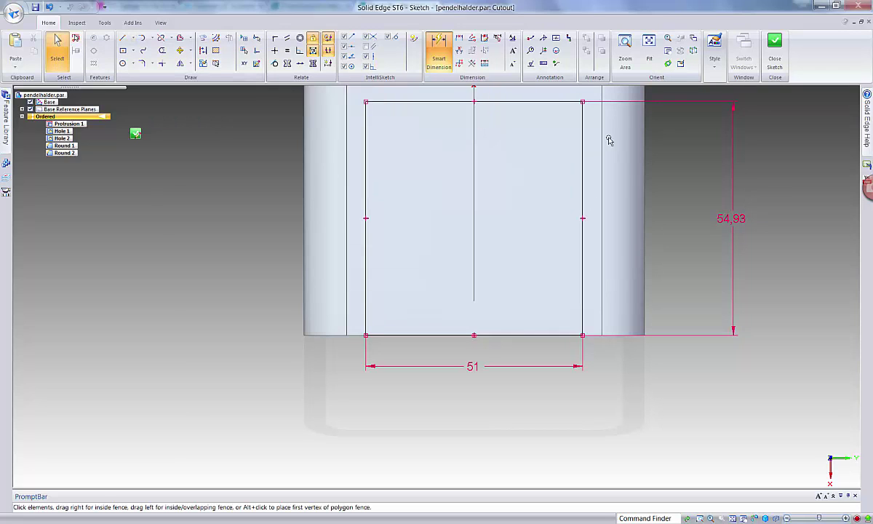
{"action": "left_click", "coordinate": [747, 212]}
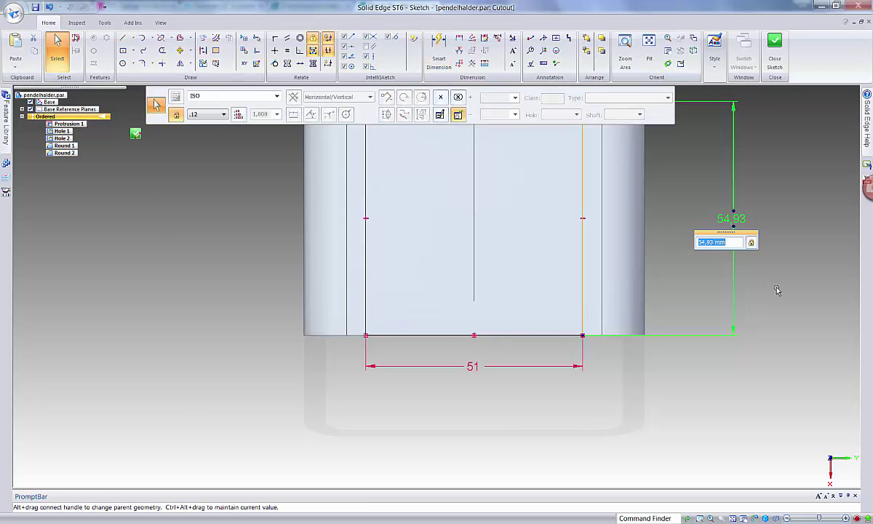
{"action": "type", "text": "63"}
{"action": "key", "text": "Return"}
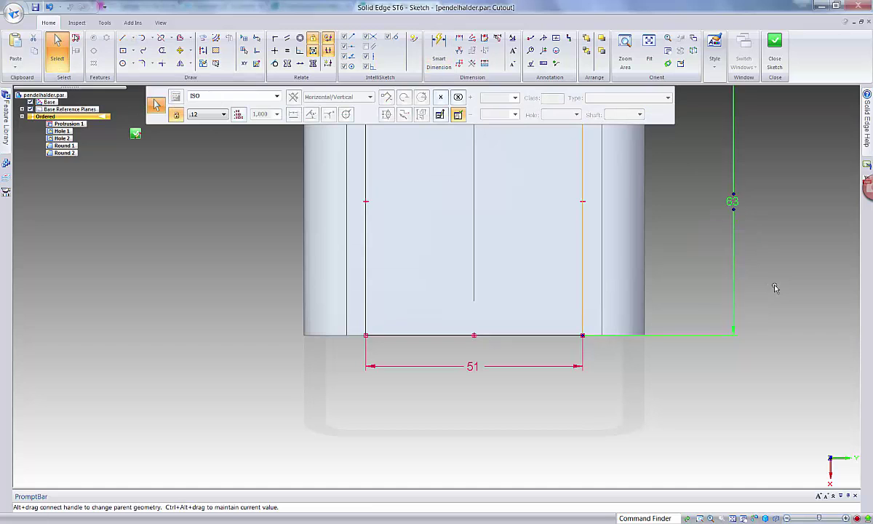
Close the sketch, cut the slot profile through all of the tube, finish the cutout and save the part.
{"action": "left_click", "coordinate": [774, 44]}
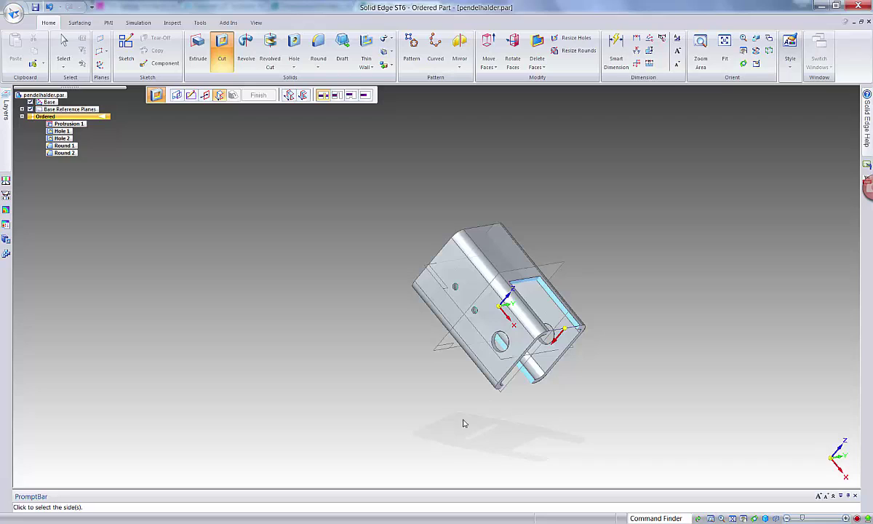
{"action": "left_click", "coordinate": [322, 95]}
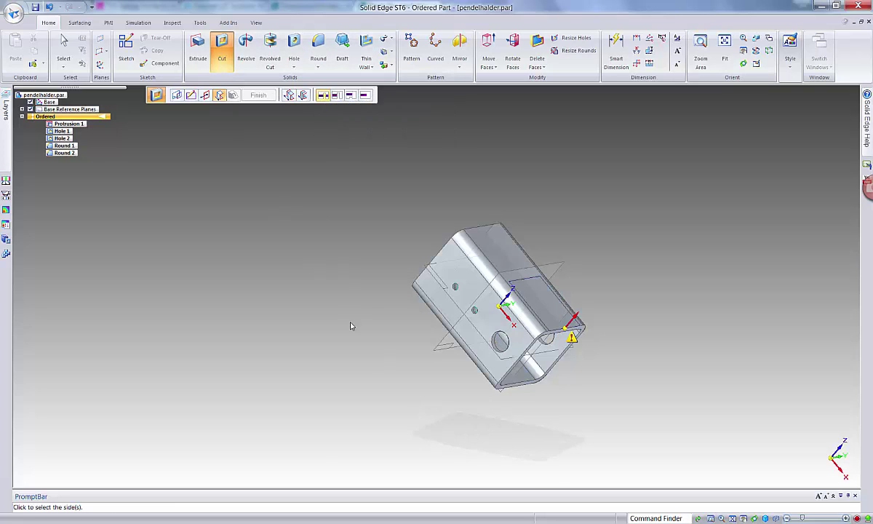
{"action": "left_click", "coordinate": [360, 376]}
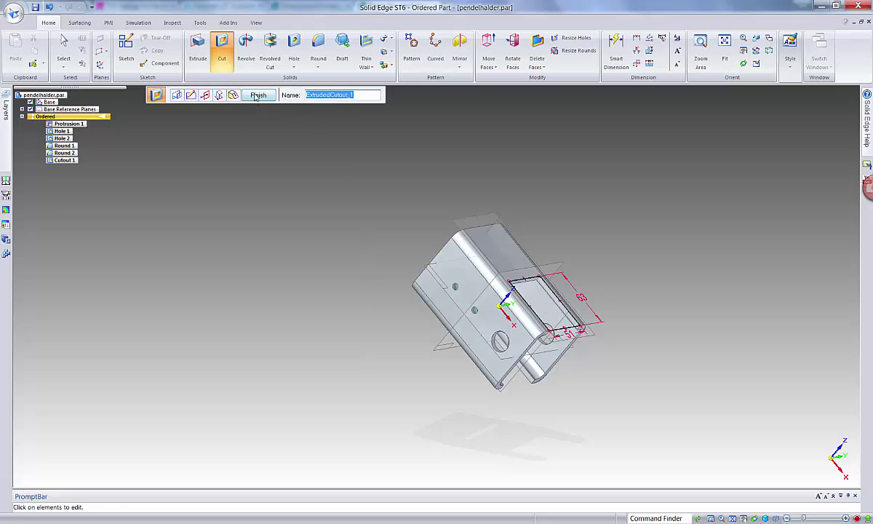
{"action": "left_click", "coordinate": [256, 96]}
{"action": "left_click", "coordinate": [35, 7]}
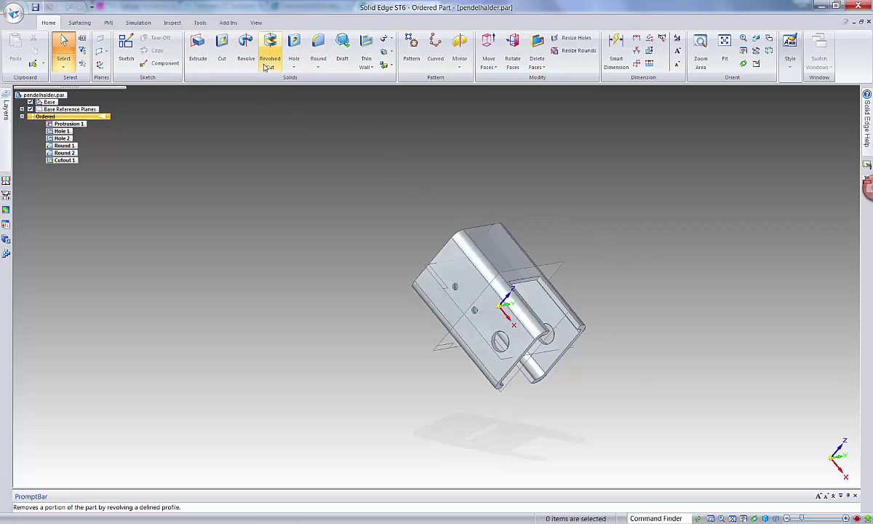
Start a chamfer with a 0.5 mm setback and select the outer edges of the large hole and both small holes on one side face.
{"action": "left_click", "coordinate": [320, 67]}
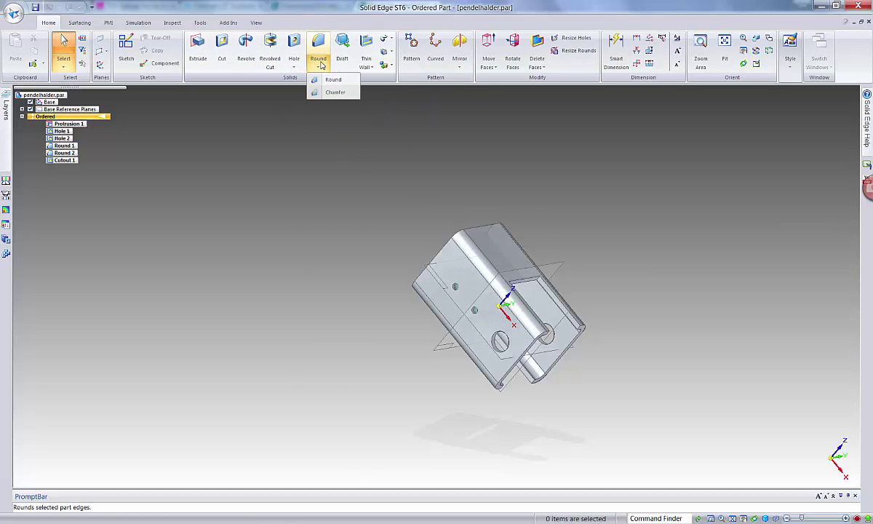
{"action": "left_click", "coordinate": [331, 92]}
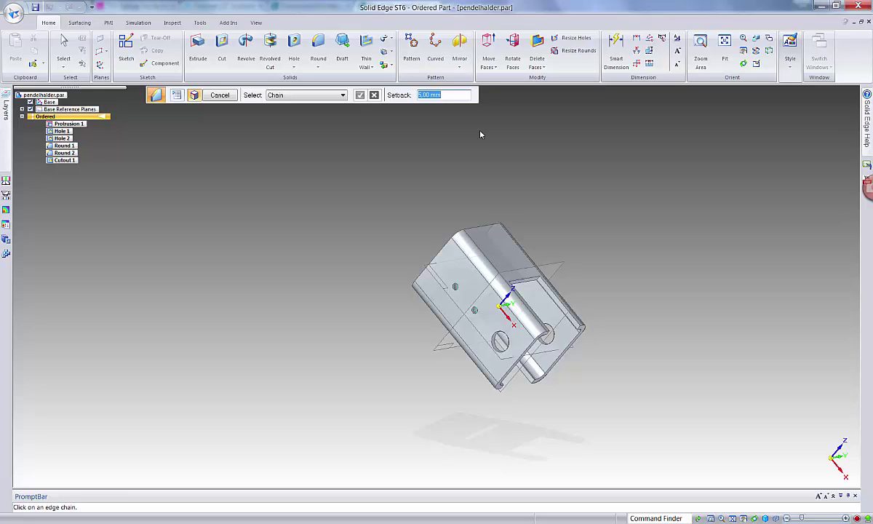
{"action": "type", "text": "0,5"}
{"action": "key", "text": "Return"}
{"action": "scroll", "coordinate": [595, 430], "scroll_direction": "up", "scroll_amount": 2}
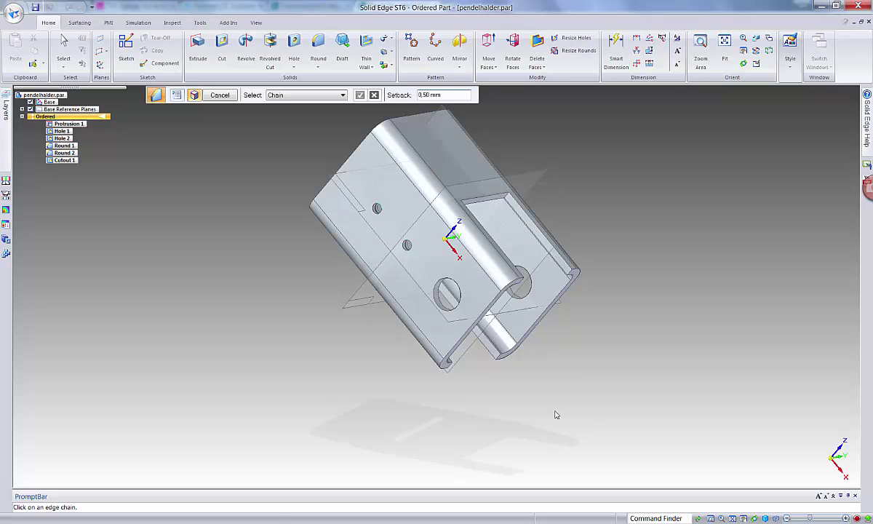
{"action": "left_click", "coordinate": [437, 300]}
{"action": "left_click", "coordinate": [405, 246]}
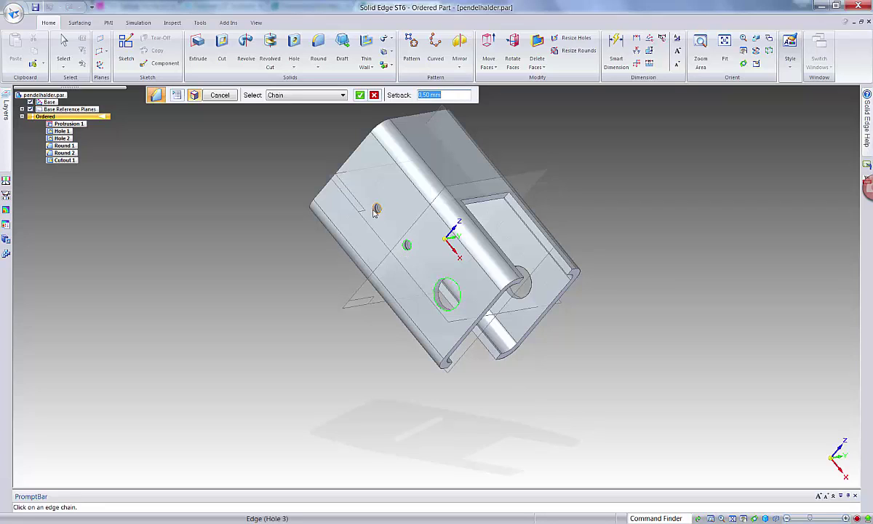
{"action": "left_click", "coordinate": [376, 210]}
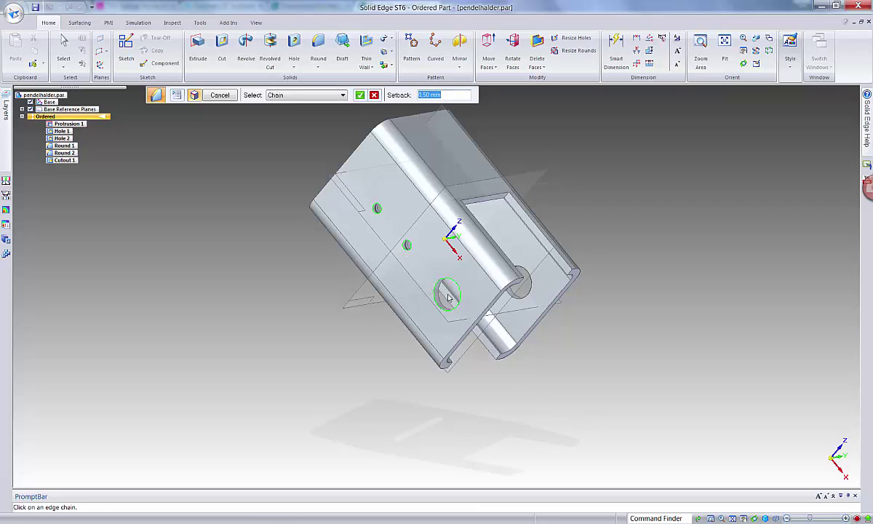
Add the outer and inner edges of both arm faces at the slotted end of the tube to the chamfer selection.
{"action": "left_click", "coordinate": [476, 336]}
{"action": "middle_click_drag", "start_coordinate": [735, 364], "coordinate": [644, 334]}
{"action": "left_click", "coordinate": [390, 321]}
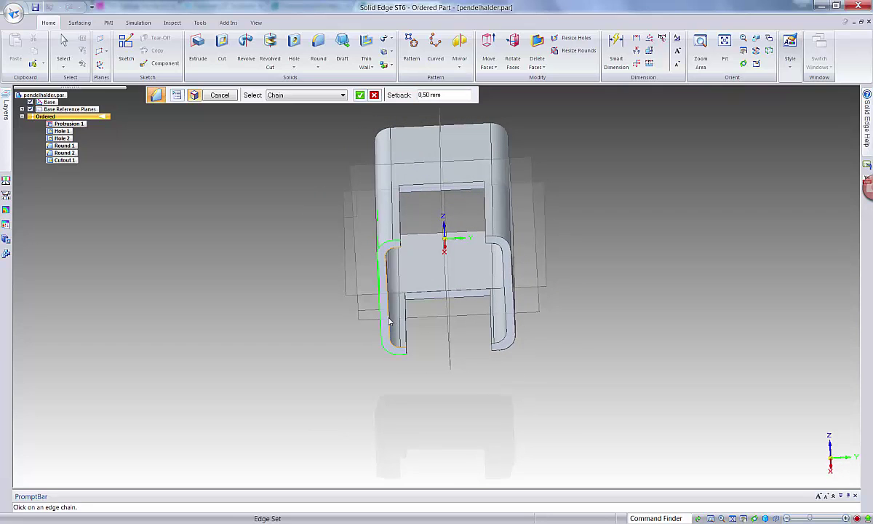
{"action": "left_click", "coordinate": [509, 306]}
{"action": "middle_click_drag", "start_coordinate": [593, 308], "coordinate": [615, 323]}
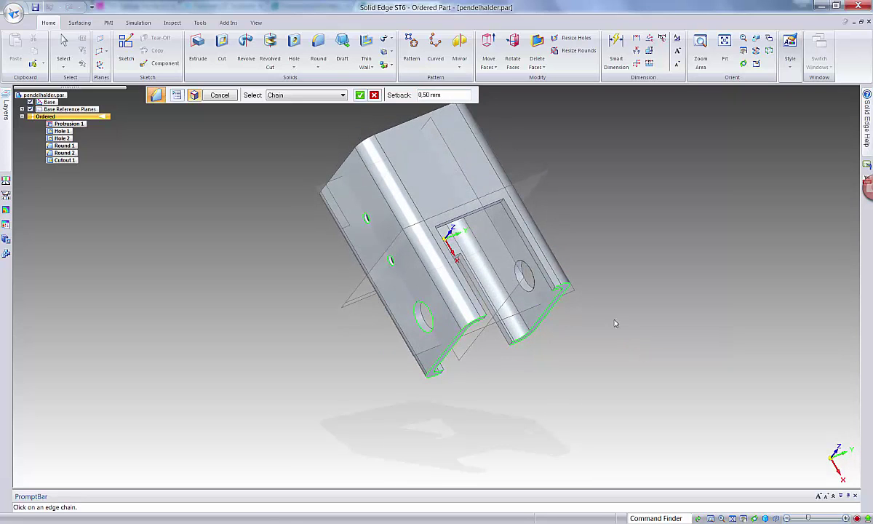
Add the edges of the slot openings on both slotted walls of the tube to the chamfer selection.
{"action": "left_click", "coordinate": [551, 286]}
{"action": "middle_click_drag", "start_coordinate": [671, 270], "coordinate": [637, 242]}
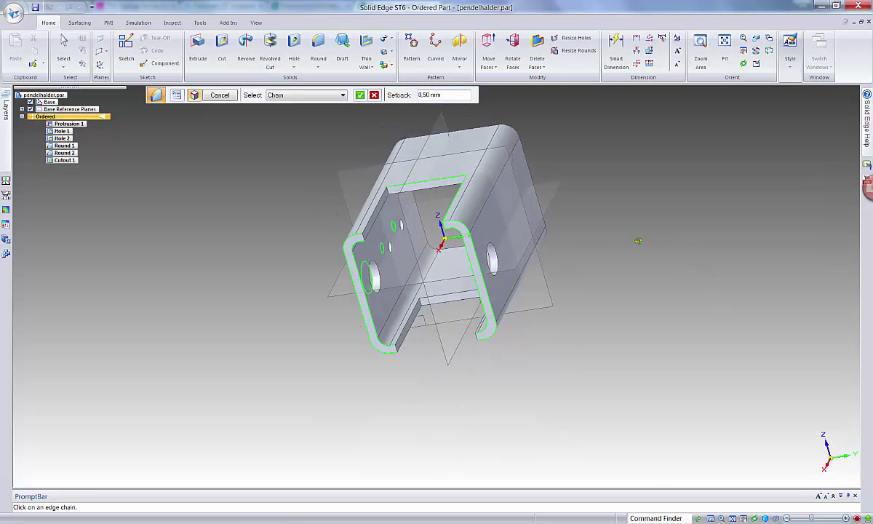
{"action": "left_click", "coordinate": [366, 222]}
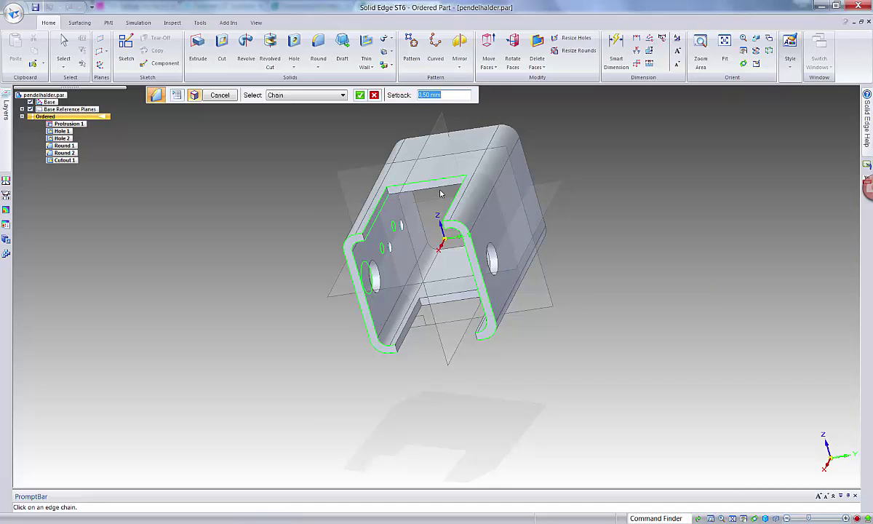
{"action": "middle_click_drag", "start_coordinate": [694, 393], "coordinate": [611, 371]}
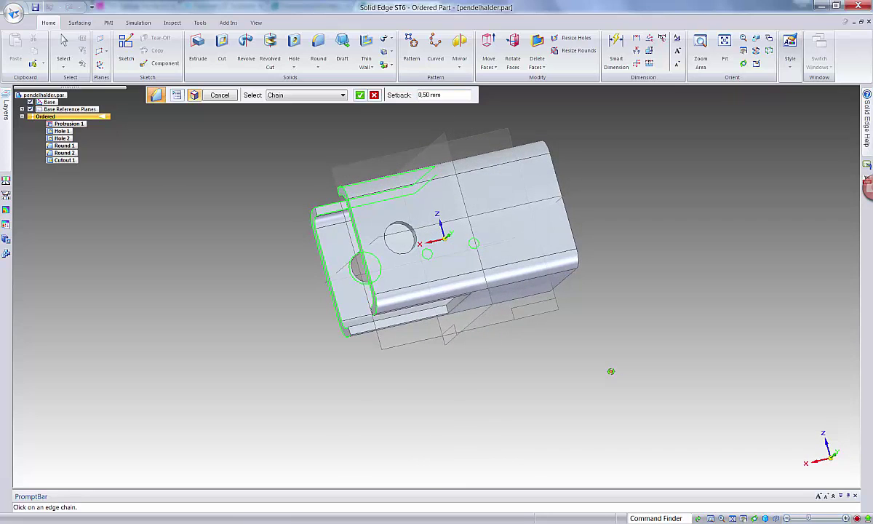
{"action": "left_click", "coordinate": [421, 320]}
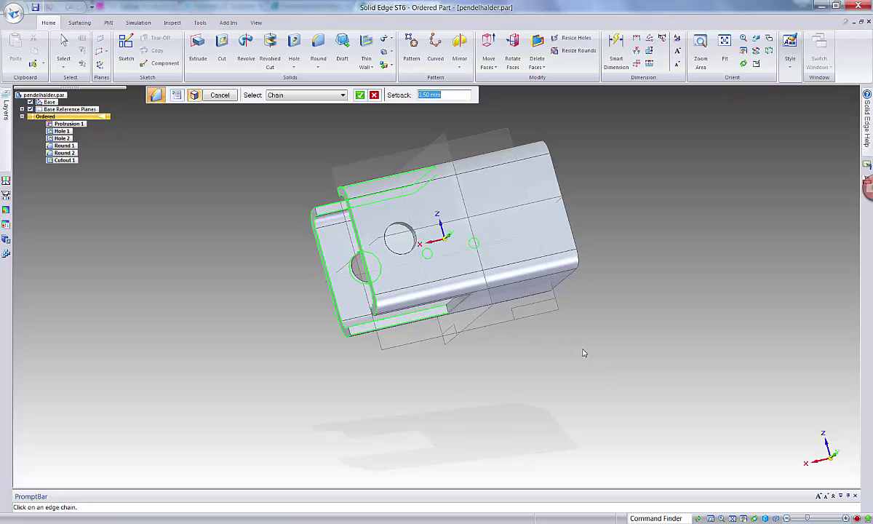
{"action": "middle_click_drag", "start_coordinate": [583, 353], "coordinate": [681, 310]}
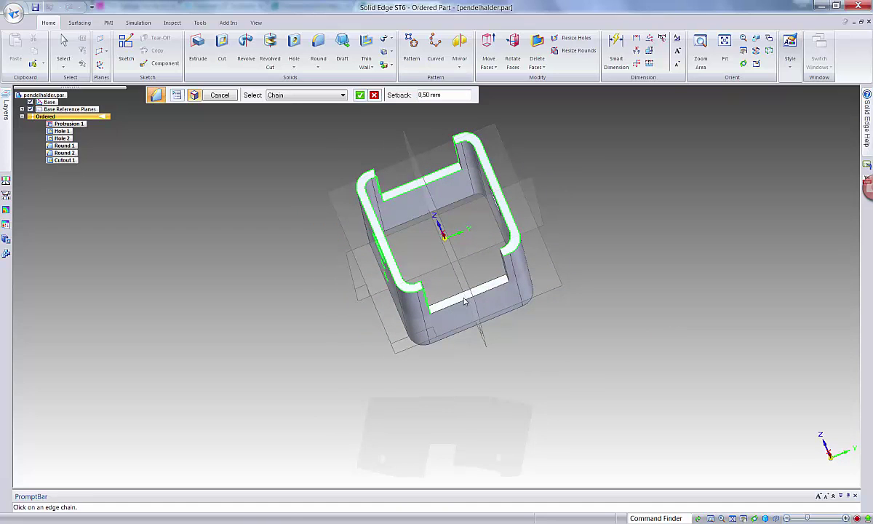
{"action": "left_click", "coordinate": [484, 287]}
{"action": "middle_click_drag", "start_coordinate": [695, 335], "coordinate": [589, 313]}
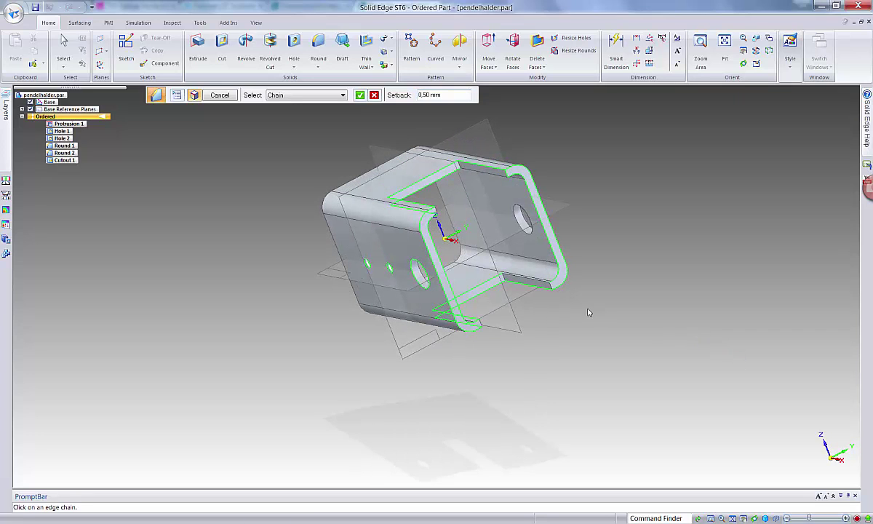
Add the outer edge of the large hole on the opposite side face, then accept the selection and finish the 0.5 mm chamfer.
{"action": "middle_click_drag", "start_coordinate": [730, 353], "coordinate": [598, 373]}
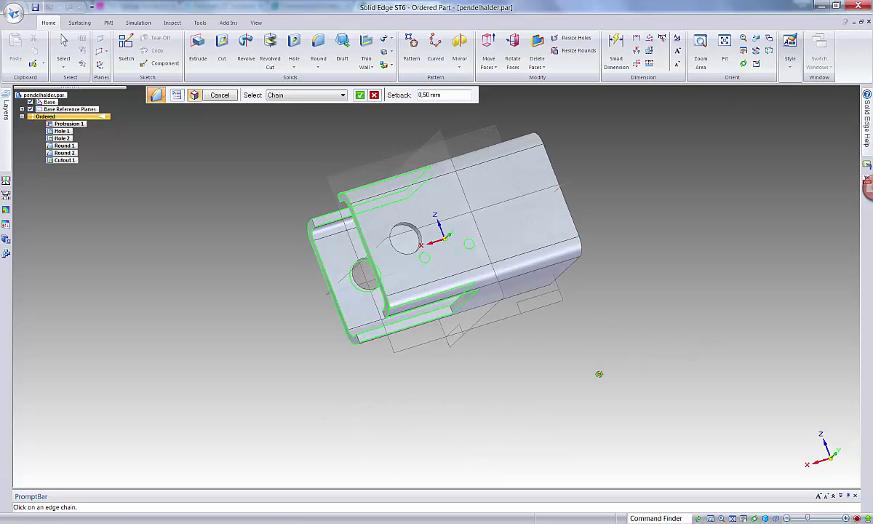
{"action": "left_click", "coordinate": [404, 252]}
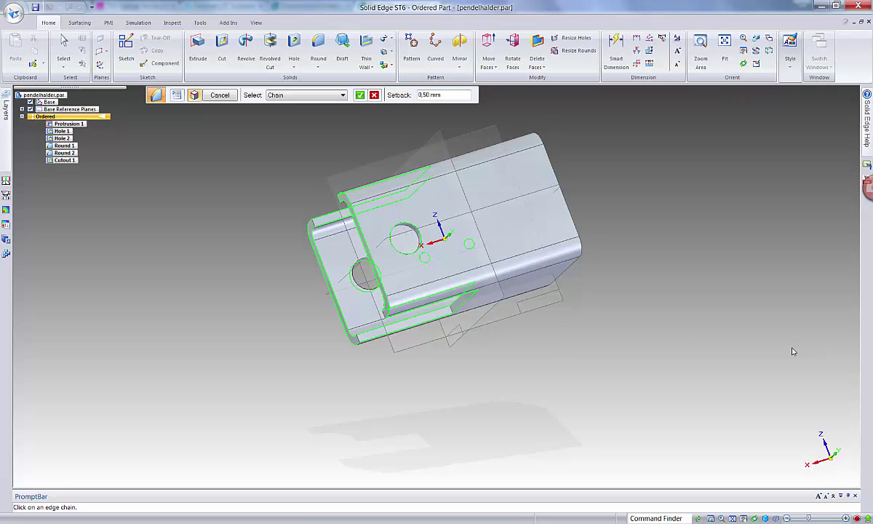
{"action": "middle_click_drag", "start_coordinate": [736, 337], "coordinate": [753, 348]}
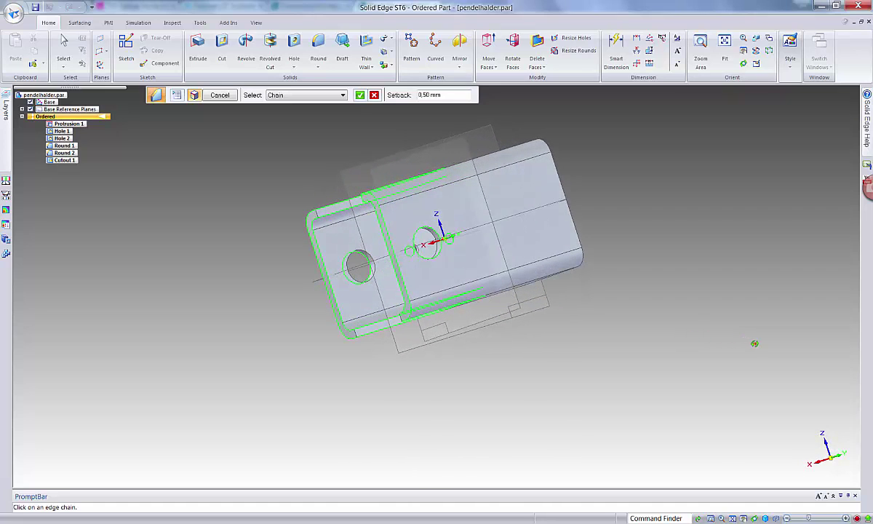
{"action": "left_click", "coordinate": [359, 94]}
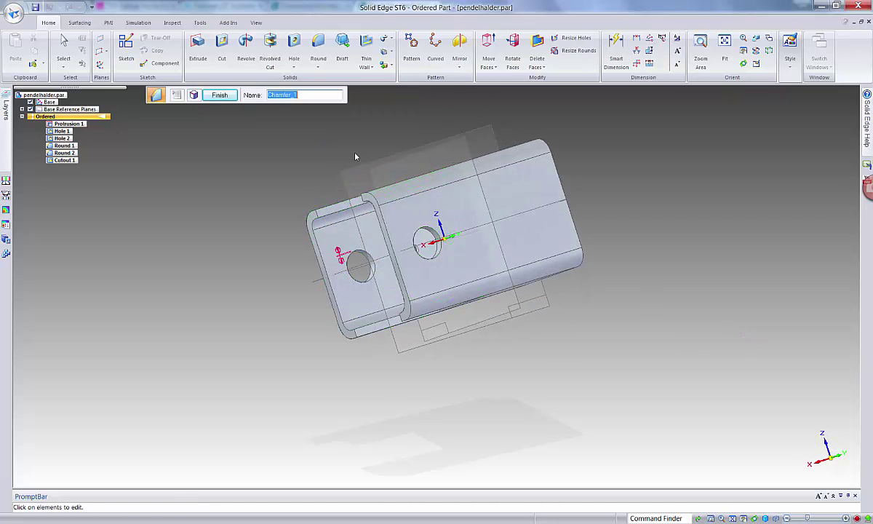
{"action": "left_click", "coordinate": [207, 96]}
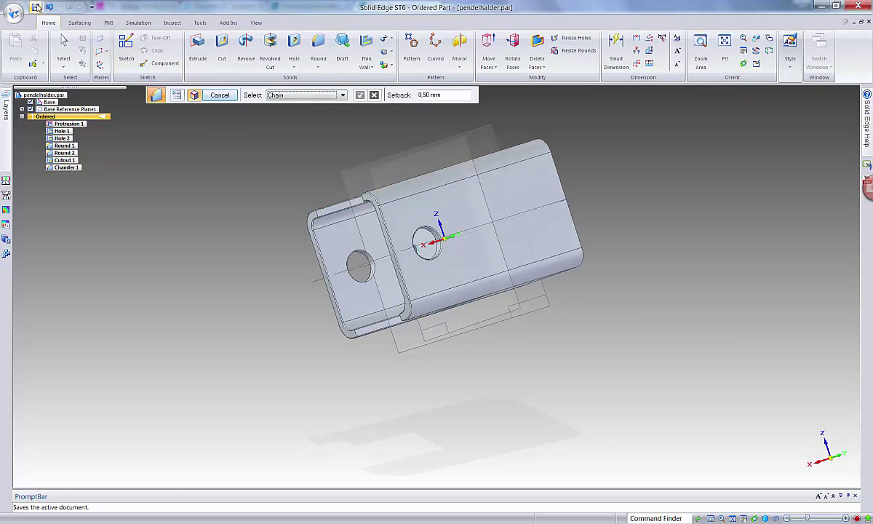
{"action": "key", "text": "Escape"}
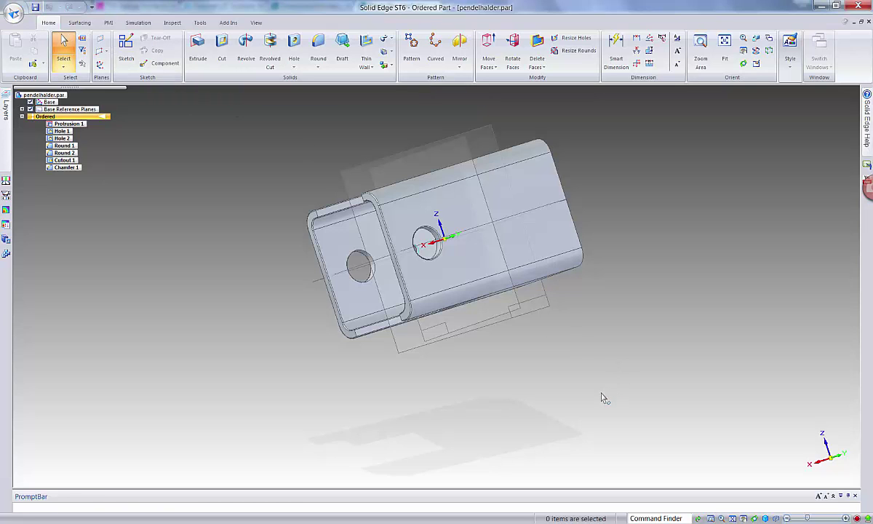
Chamfer the outer edge chain of the tube's closed, unslotted end with a 2.5 mm setback.
{"action": "middle_click_drag", "start_coordinate": [575, 398], "coordinate": [674, 468]}
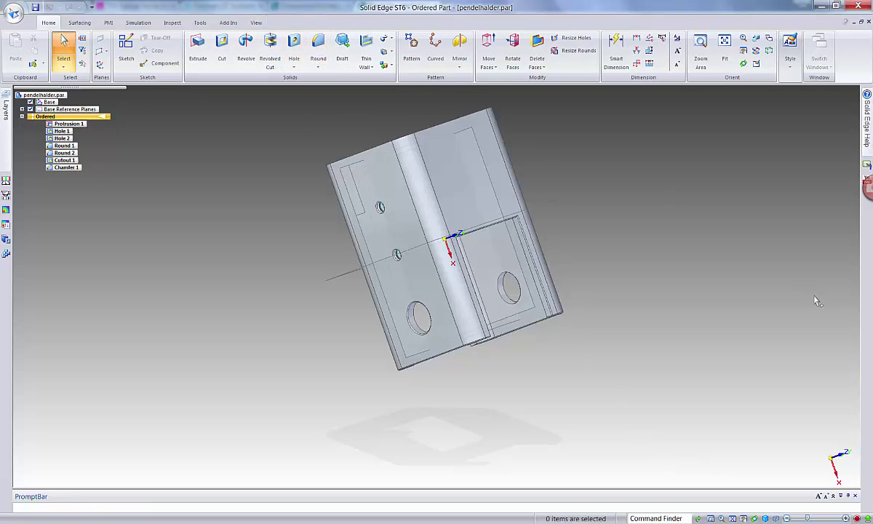
{"action": "middle_click_drag", "start_coordinate": [686, 279], "coordinate": [695, 331]}
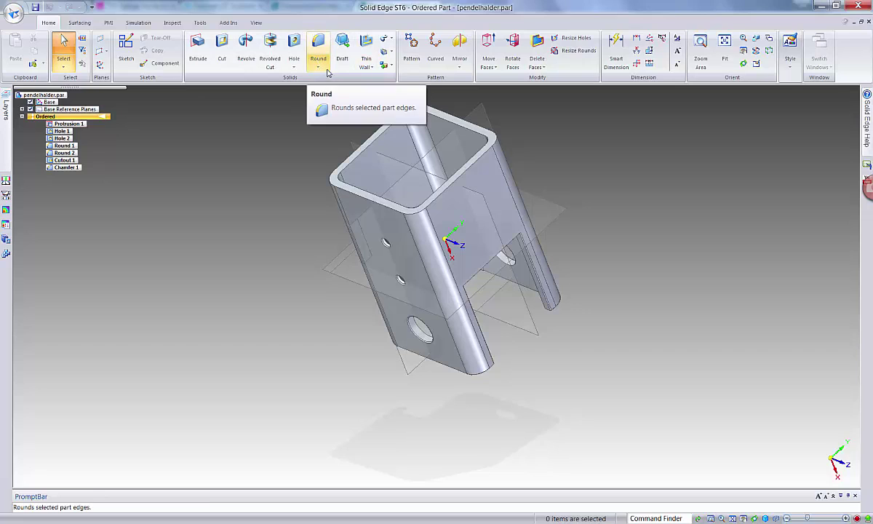
{"action": "left_click", "coordinate": [318, 67]}
{"action": "left_click", "coordinate": [334, 93]}
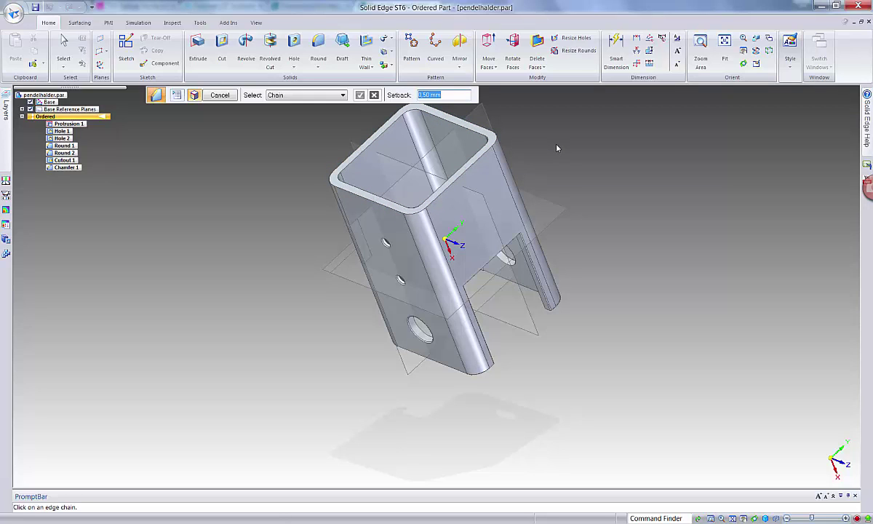
{"action": "type", "text": "2,5"}
{"action": "key", "text": "Return"}
{"action": "left_click", "coordinate": [446, 160]}
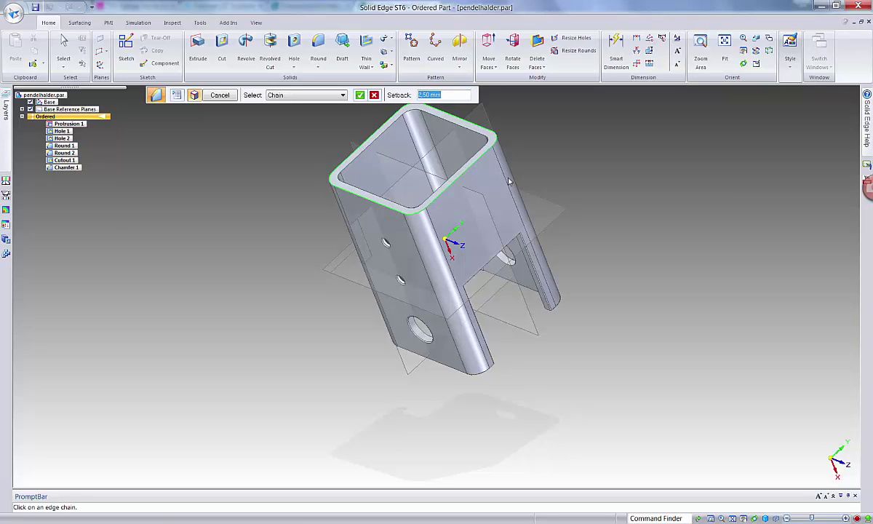
{"action": "left_click", "coordinate": [360, 94]}
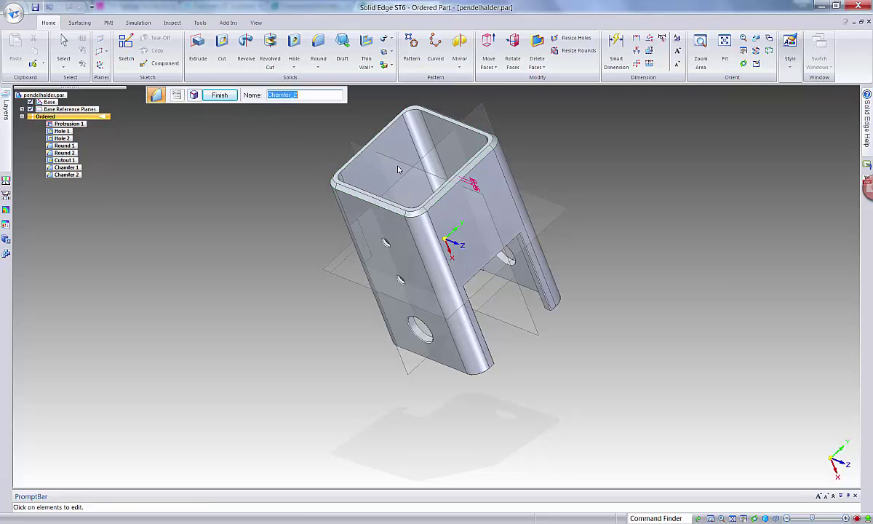
{"action": "left_click", "coordinate": [218, 96]}
{"action": "key", "text": "Escape"}
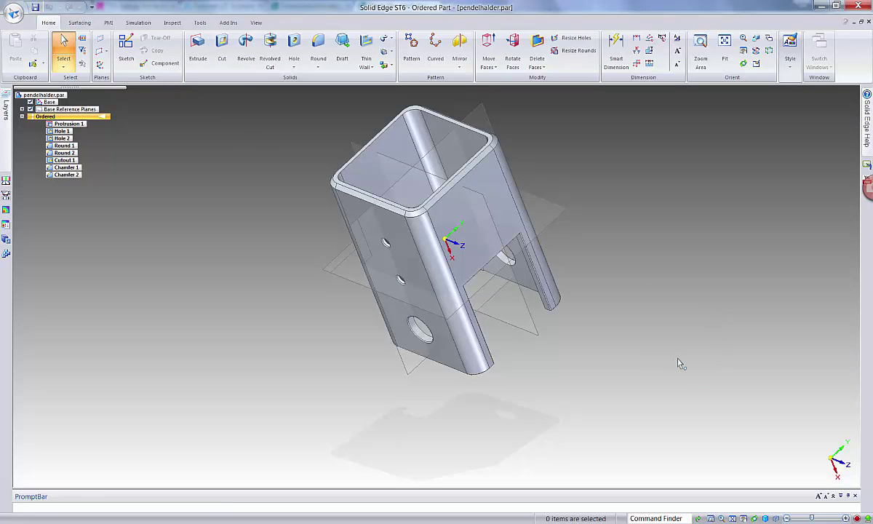
Open the part's material table and choose Steel as the material.
{"action": "mouse_move", "coordinate": [678, 364]}
{"action": "middle_mouse_down"}
{"action": "mouse_move", "coordinate": [575, 335]}
{"action": "mouse_move", "coordinate": [655, 325]}
{"action": "mouse_move", "coordinate": [664, 364]}
{"action": "mouse_move", "coordinate": [716, 352]}
{"action": "mouse_move", "coordinate": [668, 355]}
{"action": "mouse_move", "coordinate": [670, 333]}
{"action": "mouse_move", "coordinate": [700, 308]}
{"action": "mouse_move", "coordinate": [669, 337]}
{"action": "mouse_move", "coordinate": [705, 324]}
{"action": "mouse_move", "coordinate": [677, 347]}
{"action": "middle_mouse_up"}
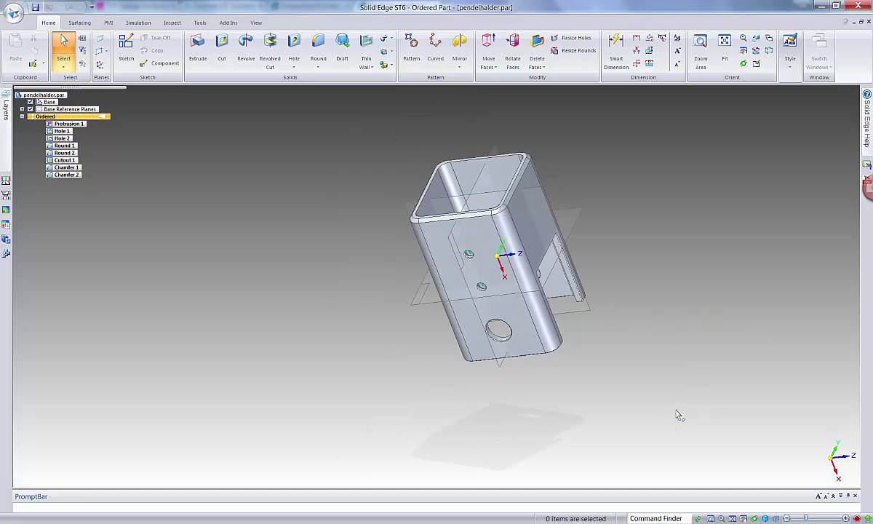
{"action": "middle_click_drag", "start_coordinate": [698, 387], "coordinate": [681, 365]}
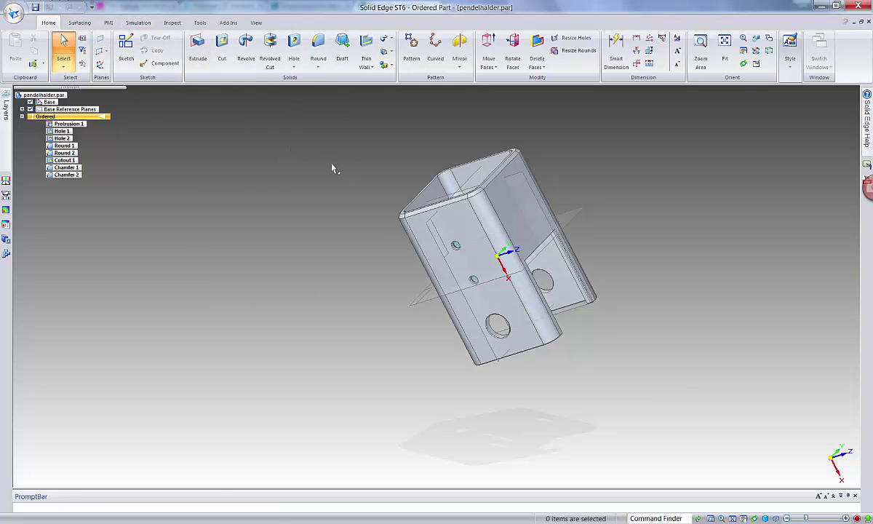
{"action": "left_click", "coordinate": [14, 14]}
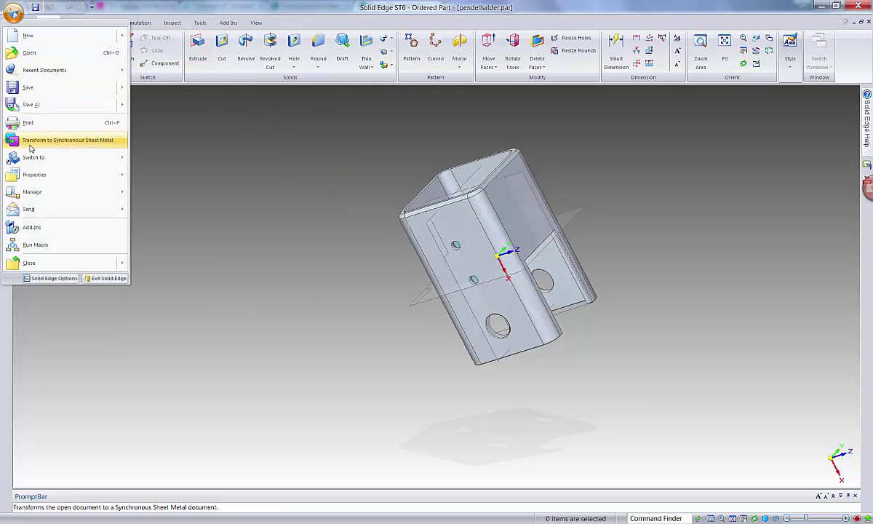
{"action": "mouse_move", "coordinate": [32, 174]}
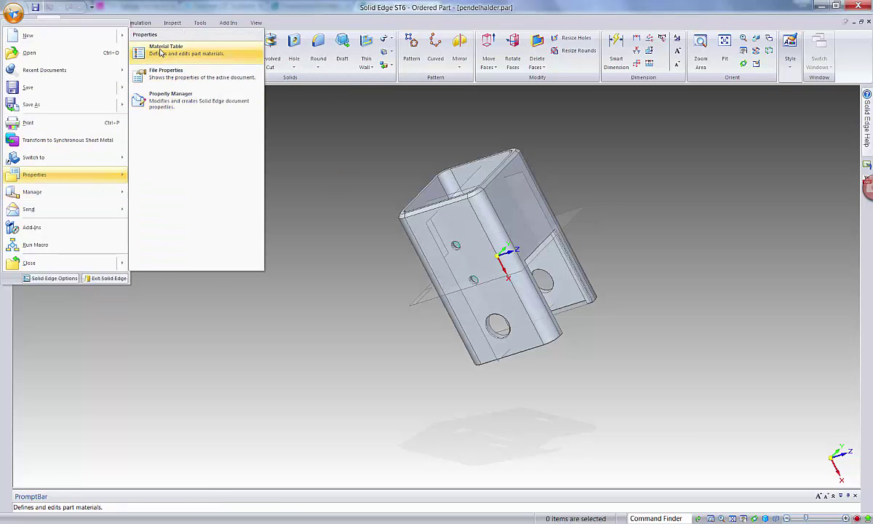
{"action": "left_click", "coordinate": [162, 54]}
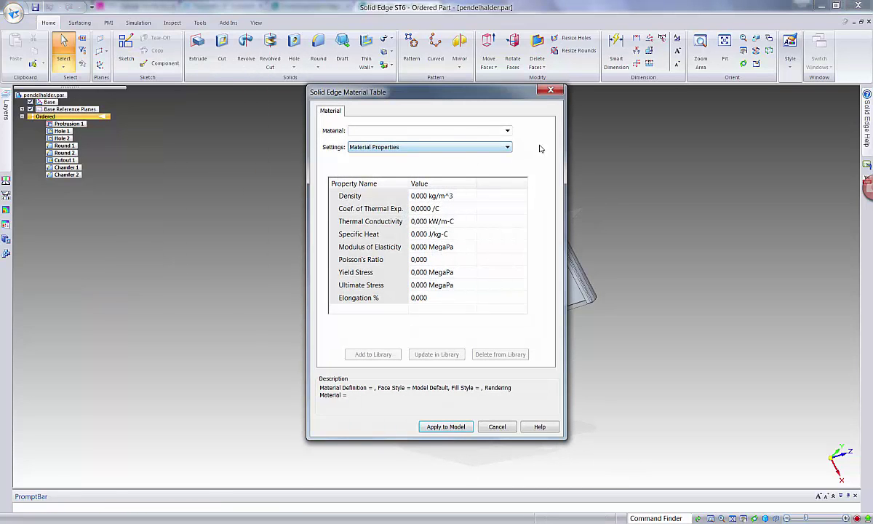
{"action": "left_click", "coordinate": [507, 131]}
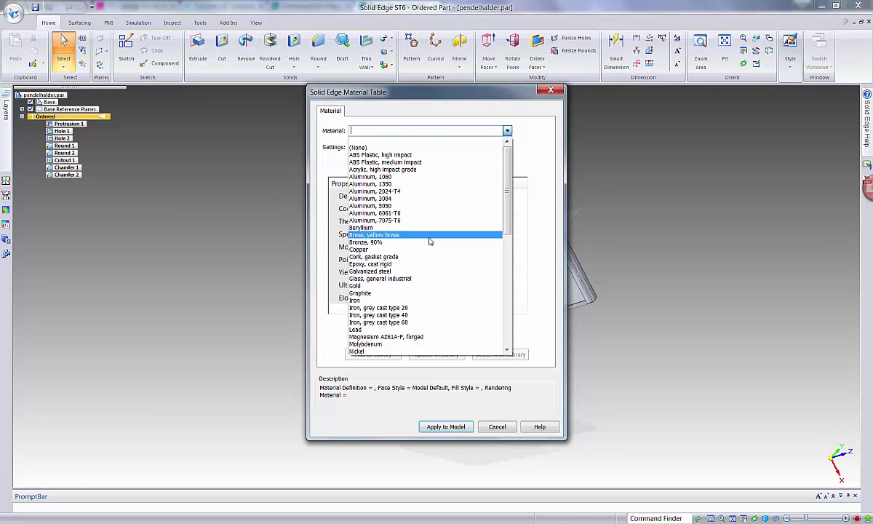
{"action": "scroll", "coordinate": [413, 264], "scroll_direction": "down", "scroll_amount": 9}
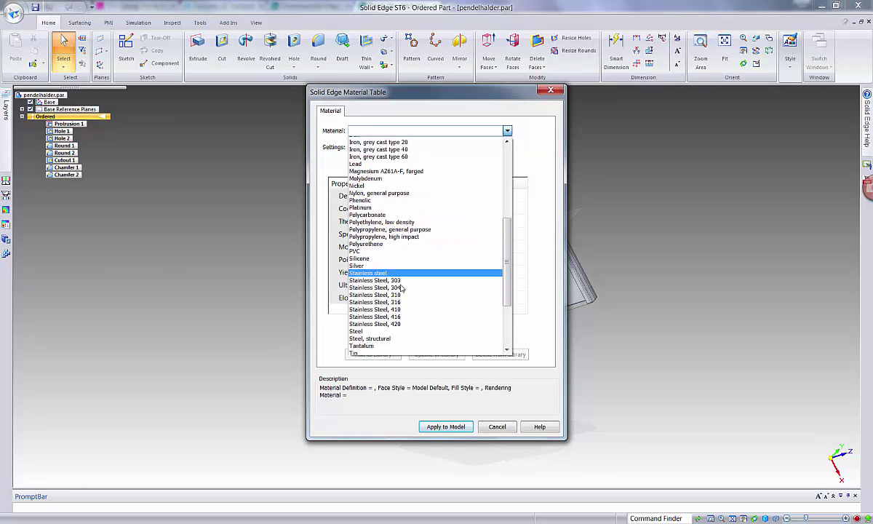
{"action": "scroll", "coordinate": [399, 289], "scroll_direction": "down", "scroll_amount": 2}
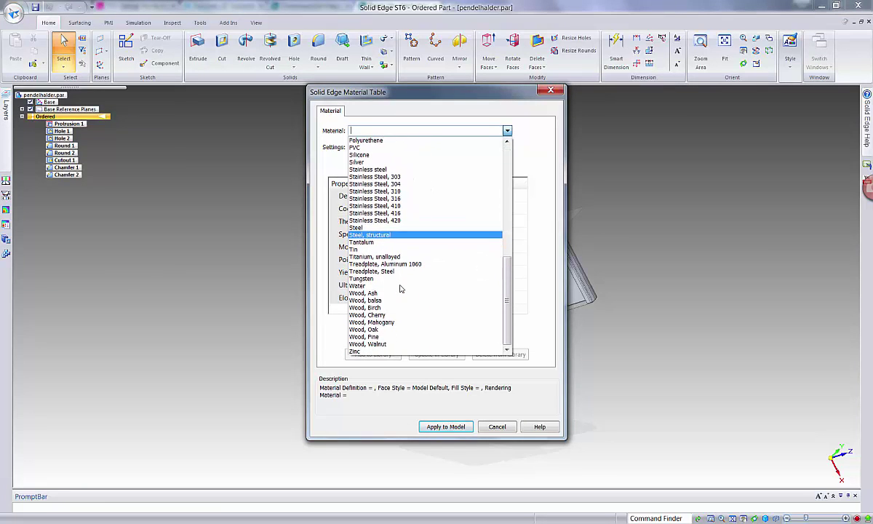
{"action": "scroll", "coordinate": [400, 289], "scroll_direction": "up", "scroll_amount": 5}
{"action": "scroll", "coordinate": [400, 289], "scroll_direction": "up", "scroll_amount": 7}
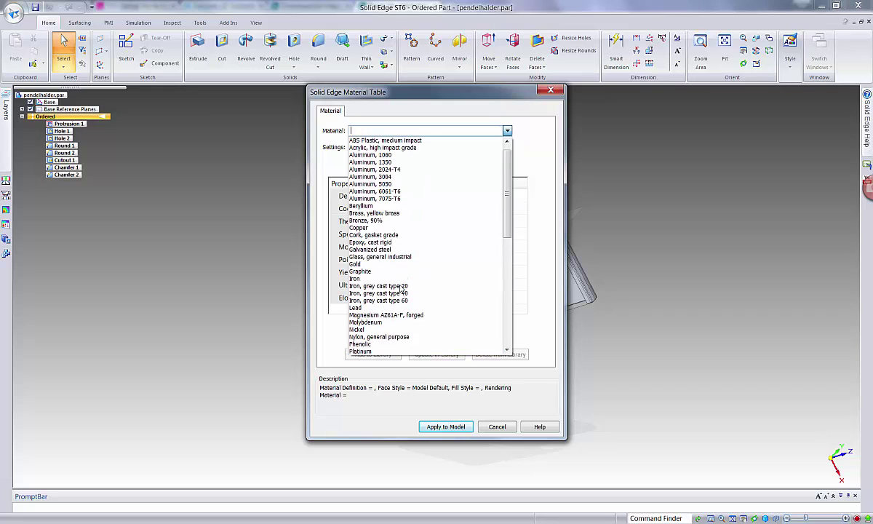
{"action": "scroll", "coordinate": [400, 289], "scroll_direction": "down", "scroll_amount": 10}
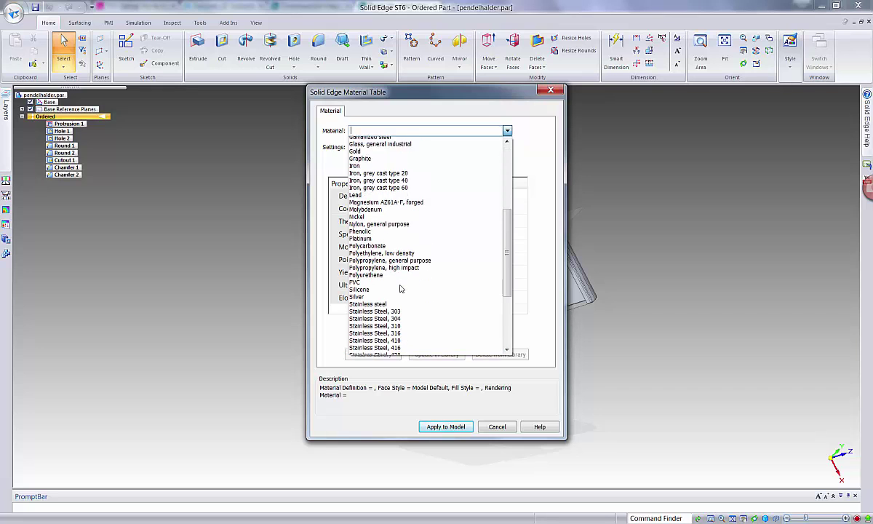
{"action": "left_click", "coordinate": [368, 279]}
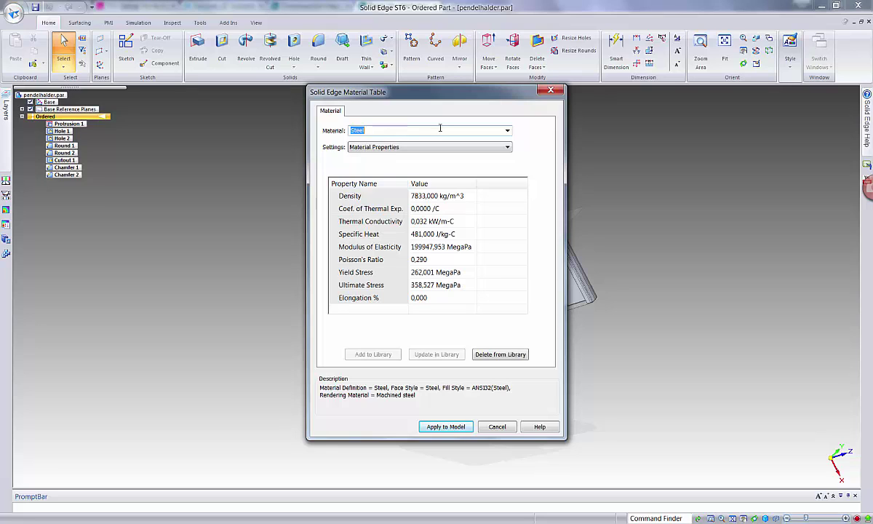
Rename the material definition to Firkantstål 80 x 80 x 5 and apply it to the model.
{"action": "type", "text": "Firkan"}
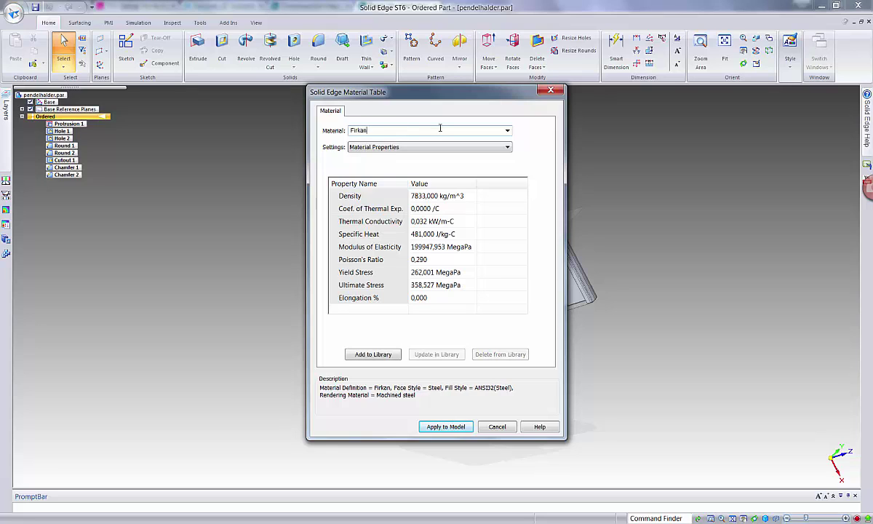
{"action": "type", "text": "tstål "}
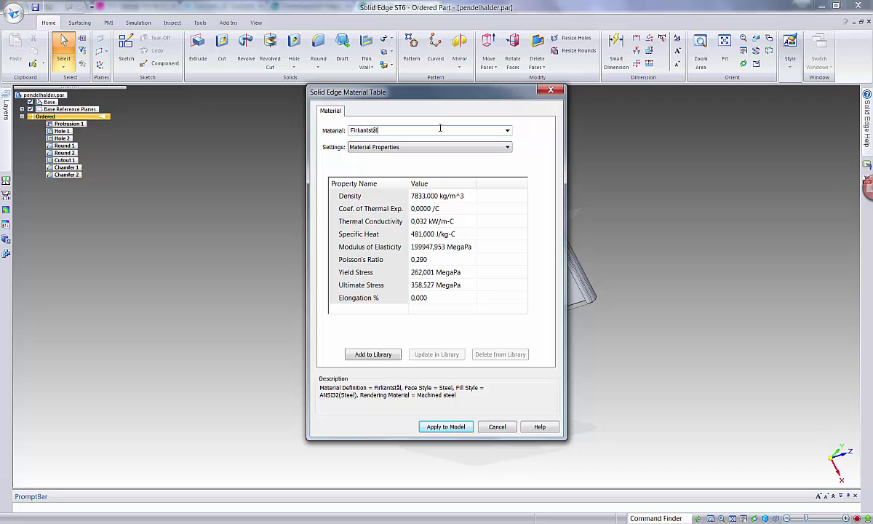
{"action": "type", "text": "80 "}
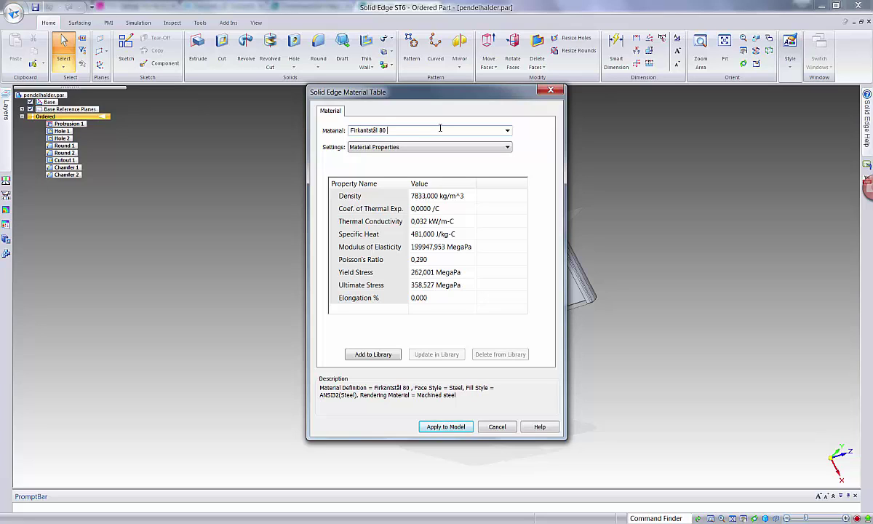
{"action": "type", "text": "x "}
{"action": "type", "text": "80 "}
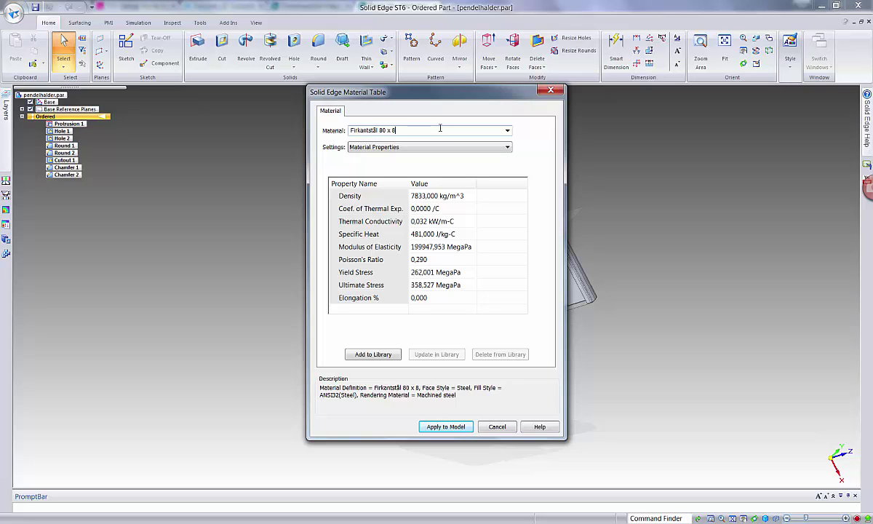
{"action": "type", "text": "x 5"}
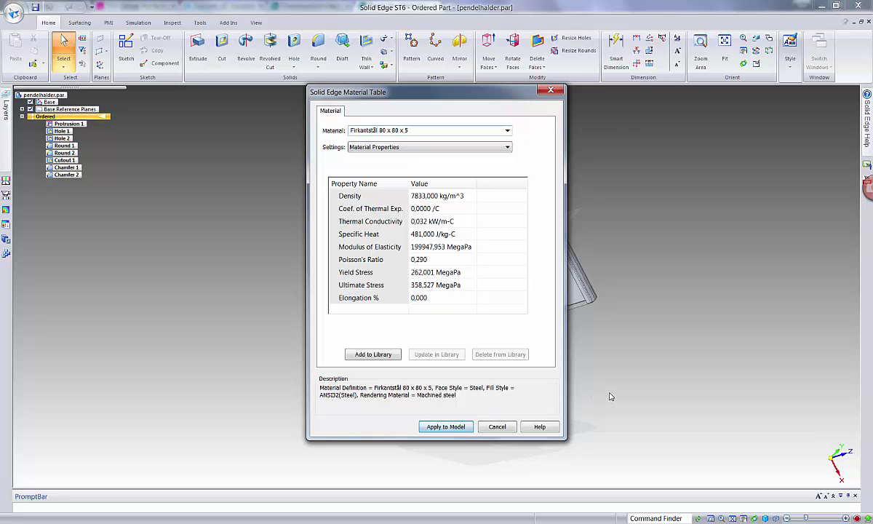
{"action": "key", "text": "Return"}
Set the title in the part's file properties to Pendelhalder, then save and close the part.
{"action": "left_click", "coordinate": [14, 15]}
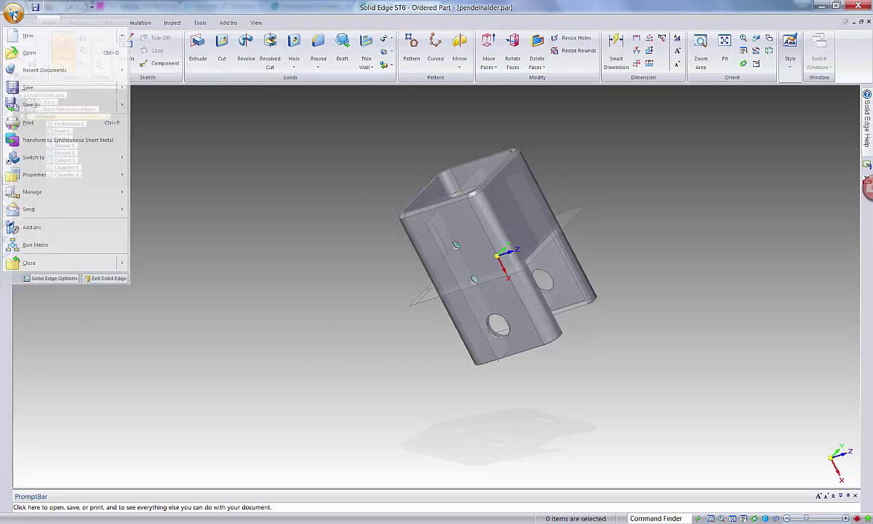
{"action": "mouse_move", "coordinate": [80, 173]}
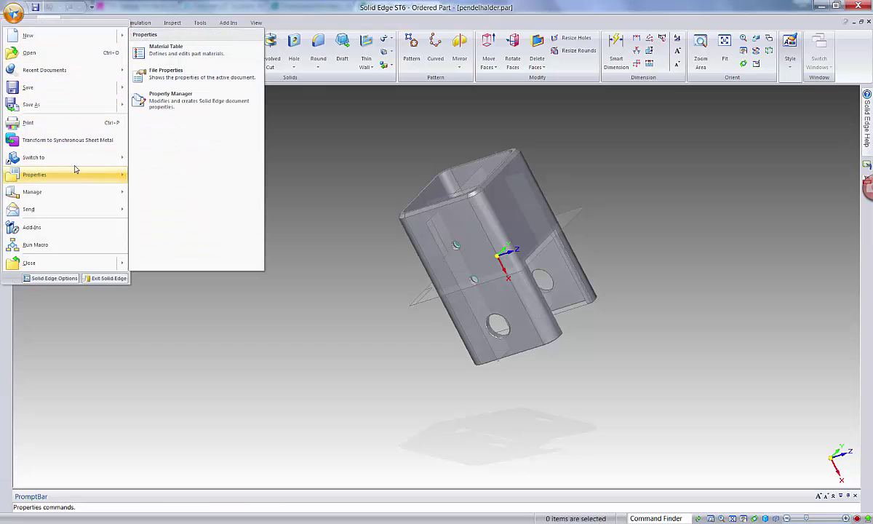
{"action": "left_click", "coordinate": [165, 75]}
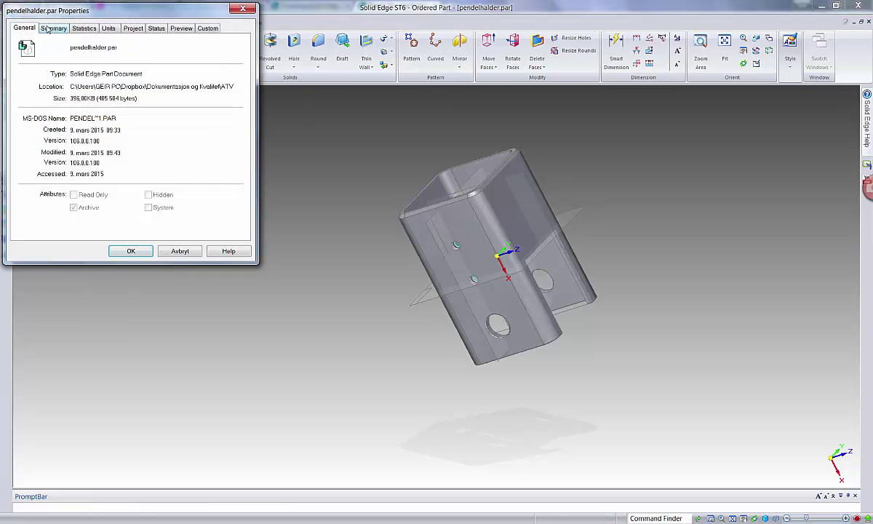
{"action": "left_click", "coordinate": [46, 27]}
{"action": "left_click", "coordinate": [62, 45]}
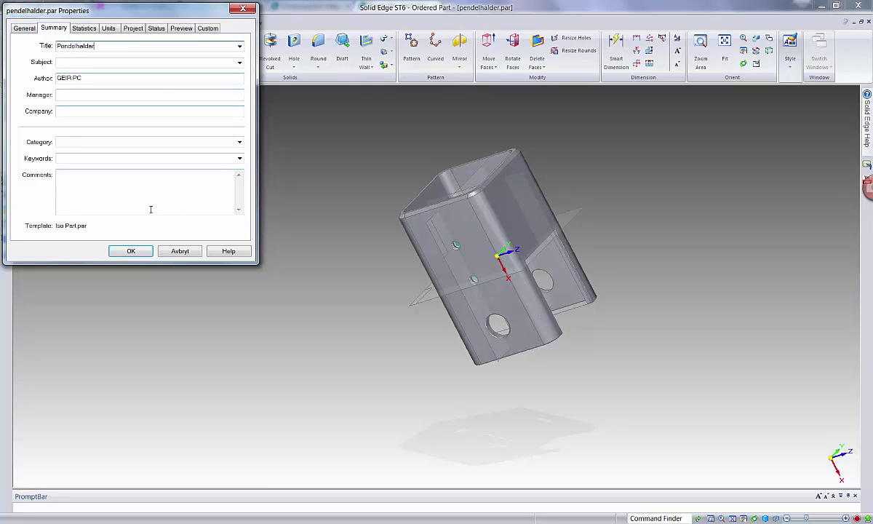
{"action": "left_click", "coordinate": [130, 250]}
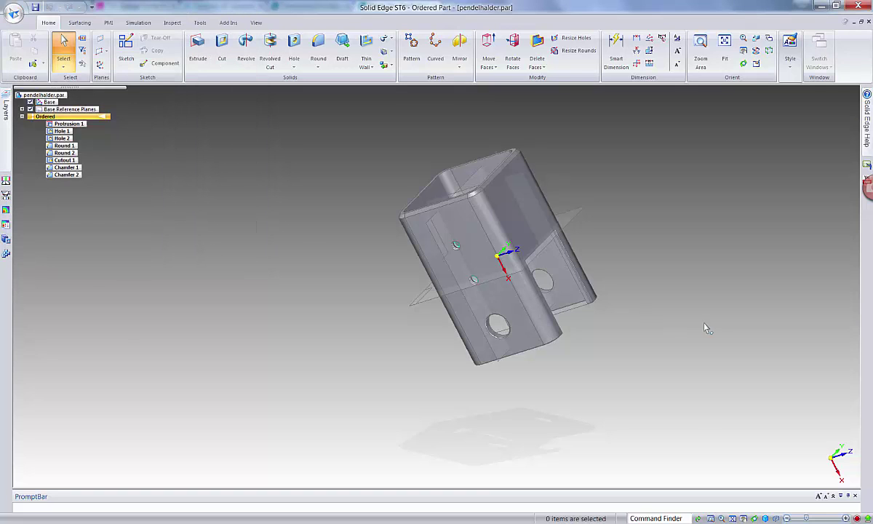
{"action": "left_click", "coordinate": [35, 7]}
{"action": "left_click", "coordinate": [869, 22]}
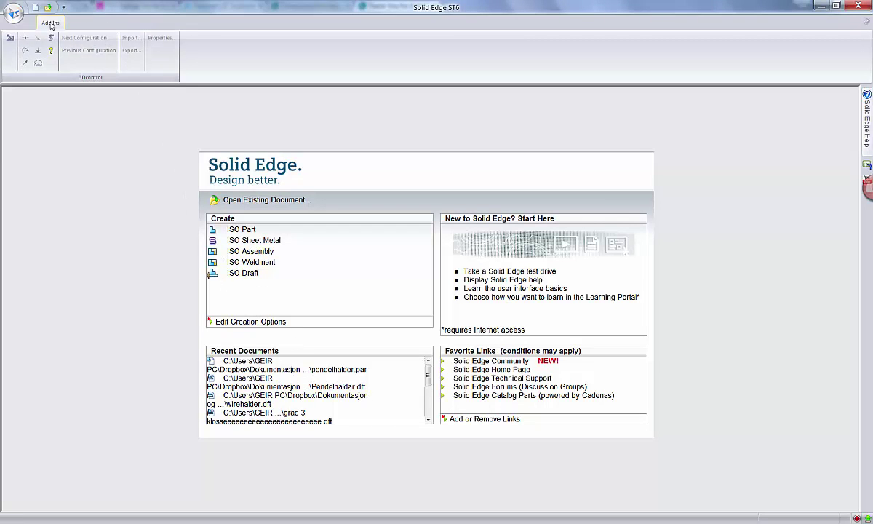
Open the title block drawing maltittelfelt HFK A3-A4.dft from the Dokumentasjon og Kvalitet folder.
{"action": "left_click", "coordinate": [253, 201]}
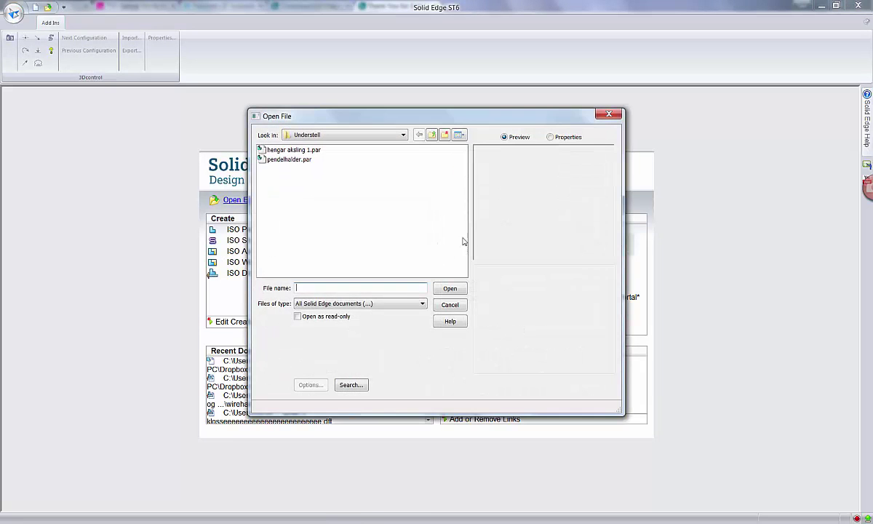
{"action": "left_click", "coordinate": [432, 135]}
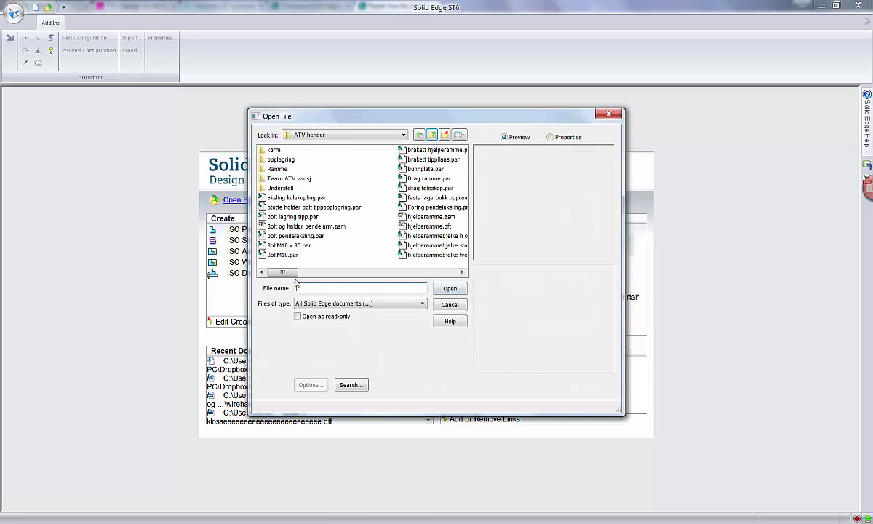
{"action": "left_click", "coordinate": [432, 135]}
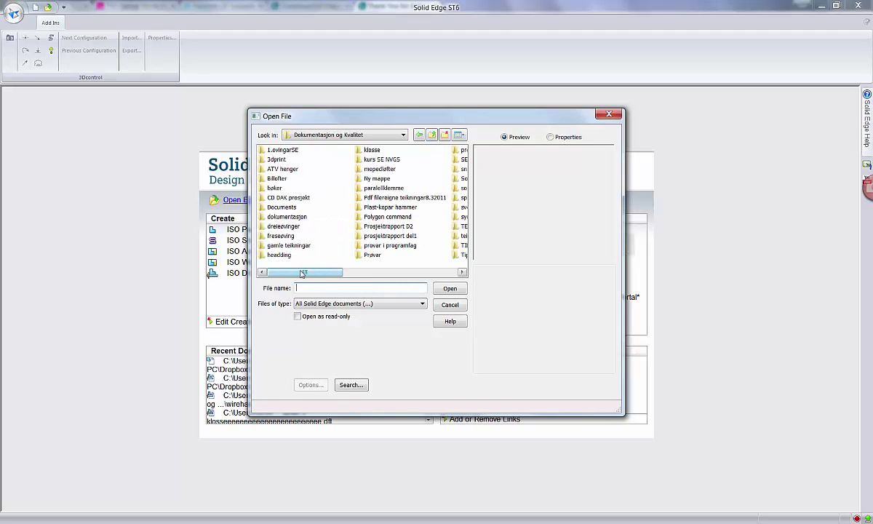
{"action": "left_click_drag", "start_coordinate": [302, 274], "coordinate": [415, 277]}
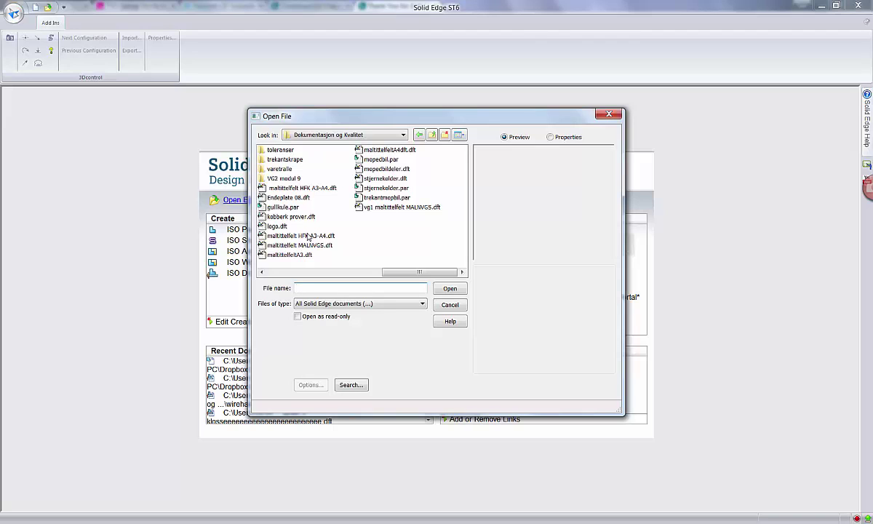
{"action": "left_click", "coordinate": [306, 189]}
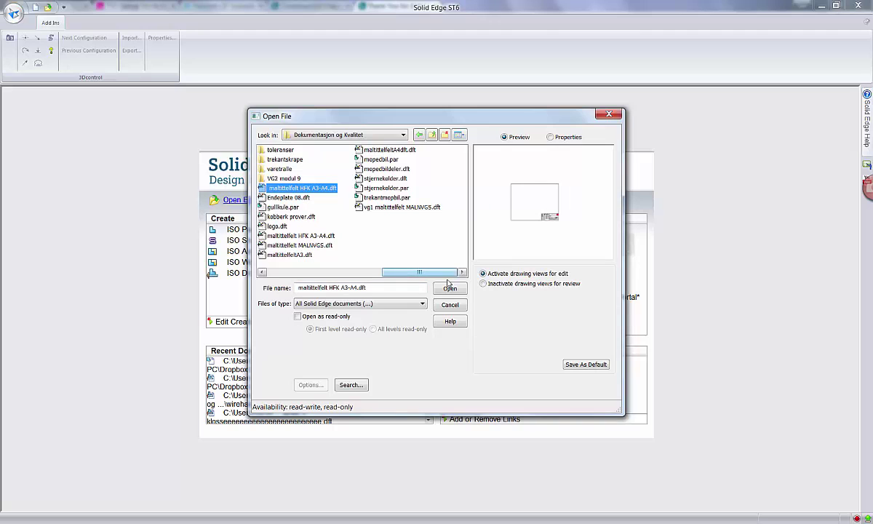
{"action": "left_click", "coordinate": [451, 288]}
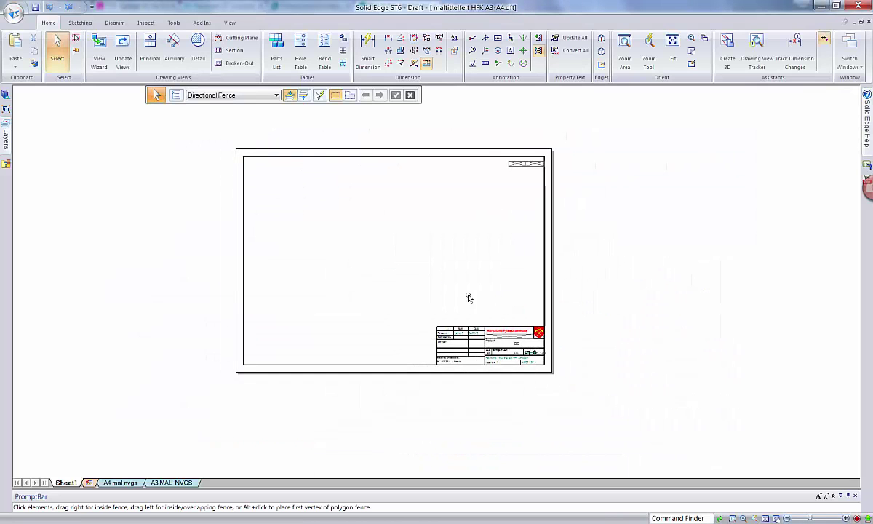
{"action": "scroll", "coordinate": [546, 364], "scroll_direction": "up", "scroll_amount": 2}
{"action": "scroll", "coordinate": [508, 342], "scroll_direction": "down", "scroll_amount": 1}
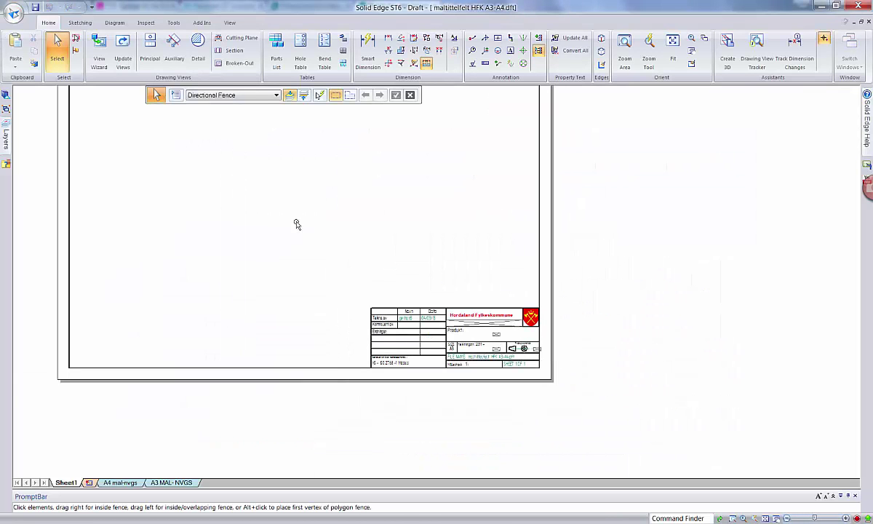
Save the drawing under the name pendelhalder in the Understell folder inside ATV henger.
{"action": "left_click", "coordinate": [14, 13]}
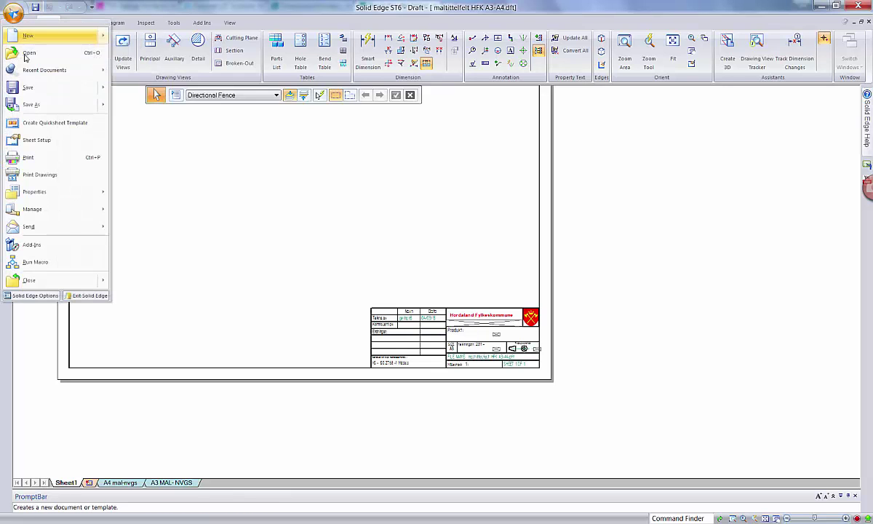
{"action": "left_click", "coordinate": [32, 105]}
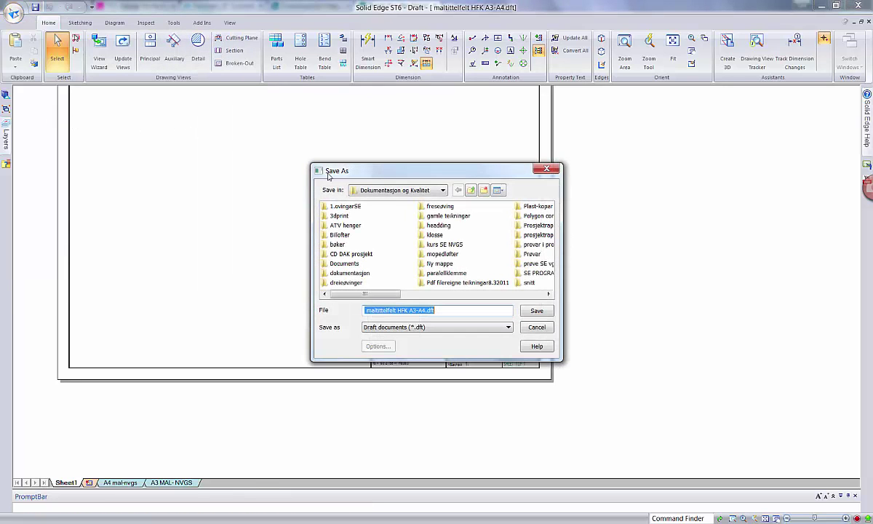
{"action": "left_click", "coordinate": [346, 225]}
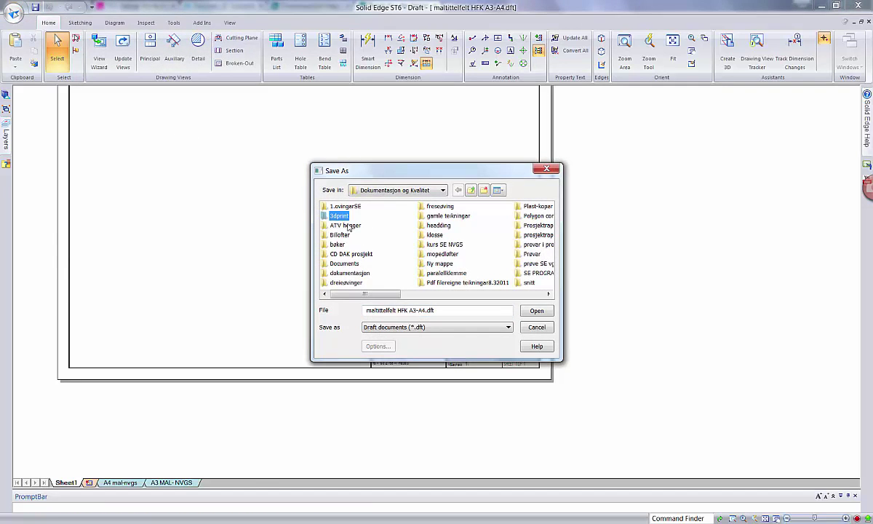
{"action": "double_click", "coordinate": [348, 225]}
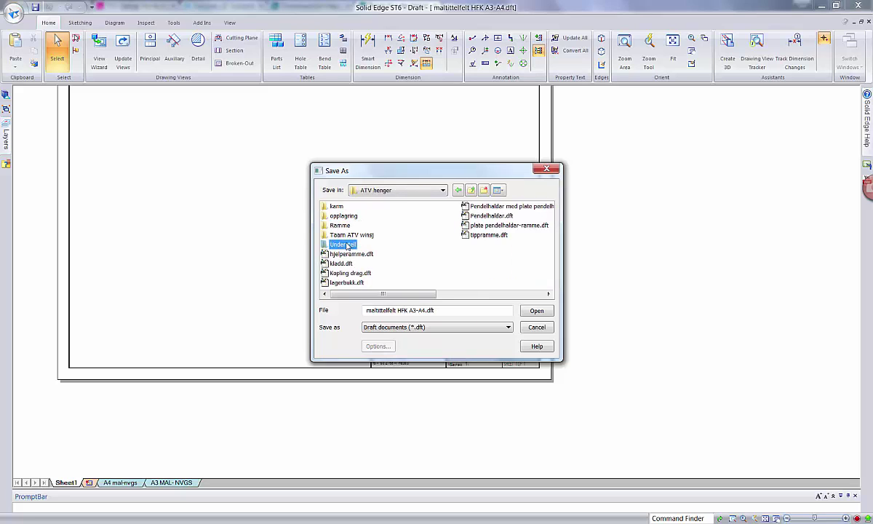
{"action": "double_click", "coordinate": [348, 245]}
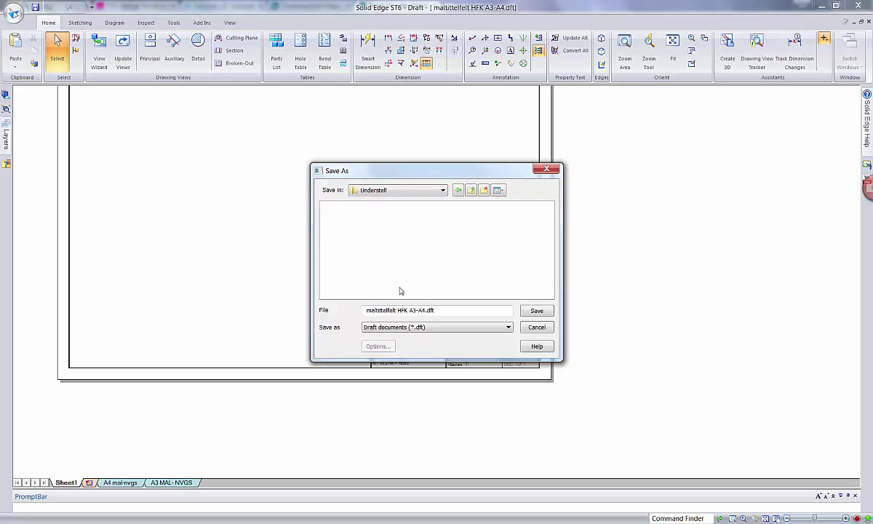
{"action": "left_click", "coordinate": [437, 312]}
{"action": "type", "text": "pendelha"}
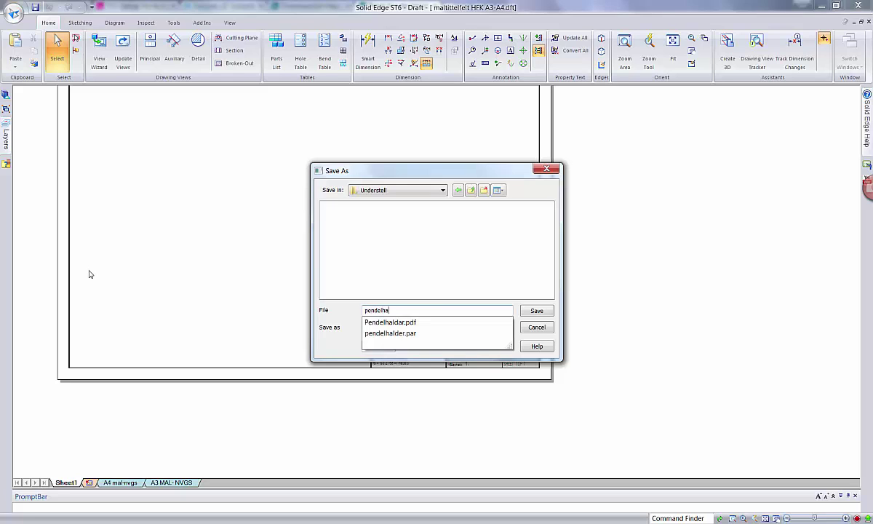
{"action": "type", "text": "lder"}
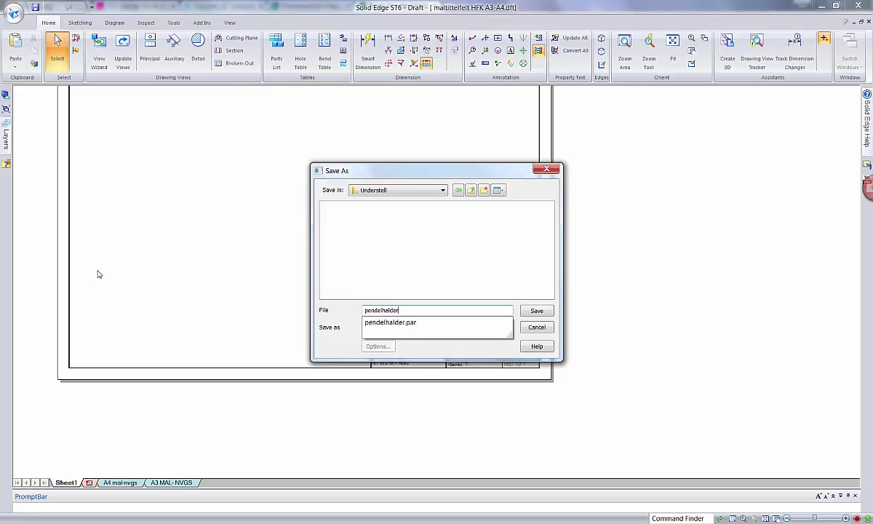
{"action": "left_click", "coordinate": [537, 310]}
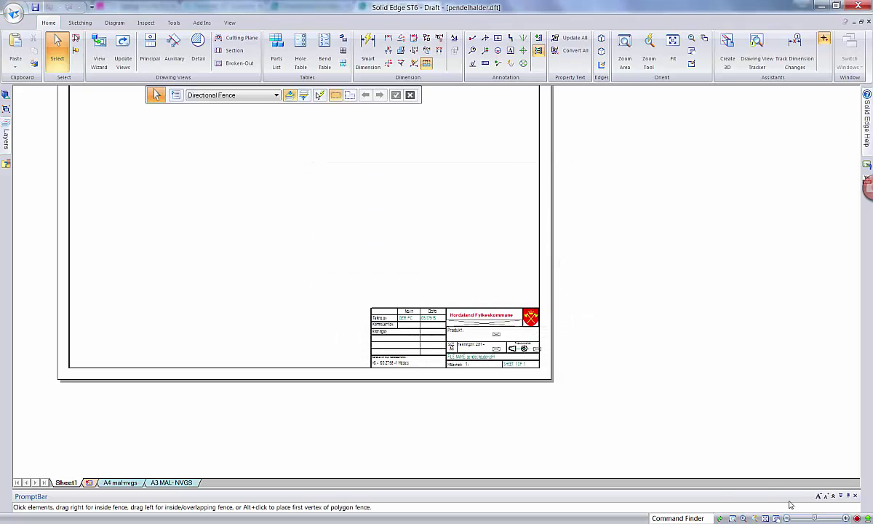
Fit the sheet in the window and start a View Wizard drawing view of pendelhalder.par.
{"action": "left_click", "coordinate": [757, 517]}
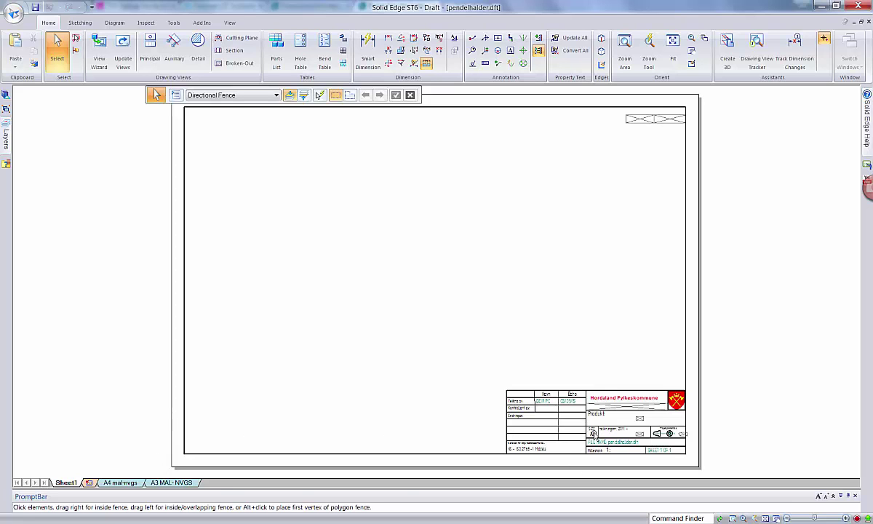
{"action": "left_click", "coordinate": [99, 57]}
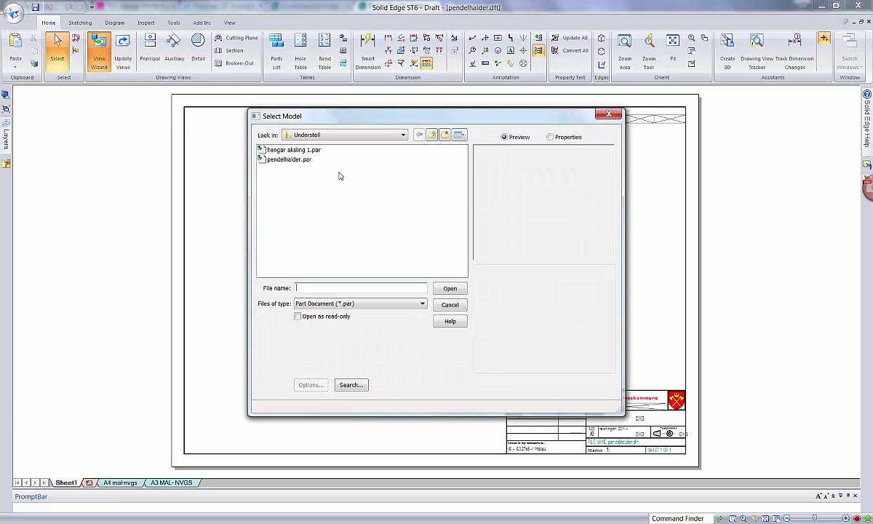
{"action": "left_click", "coordinate": [289, 160]}
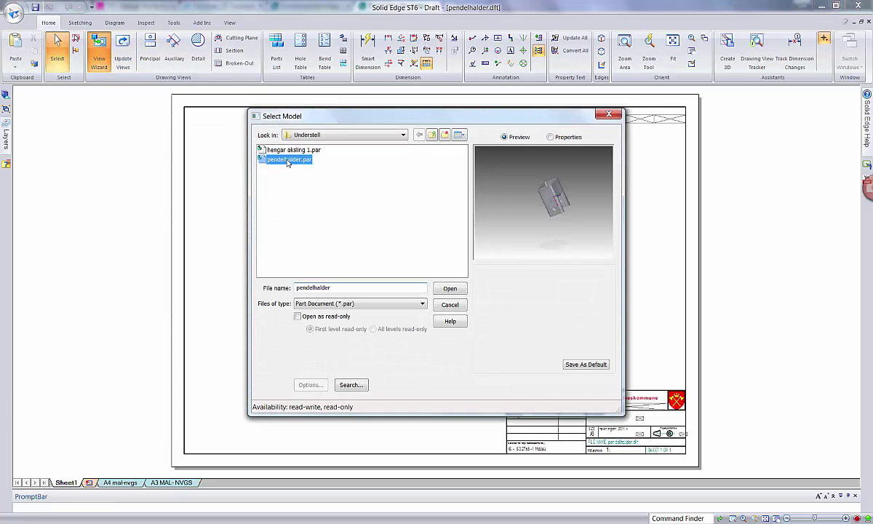
{"action": "left_click", "coordinate": [451, 290]}
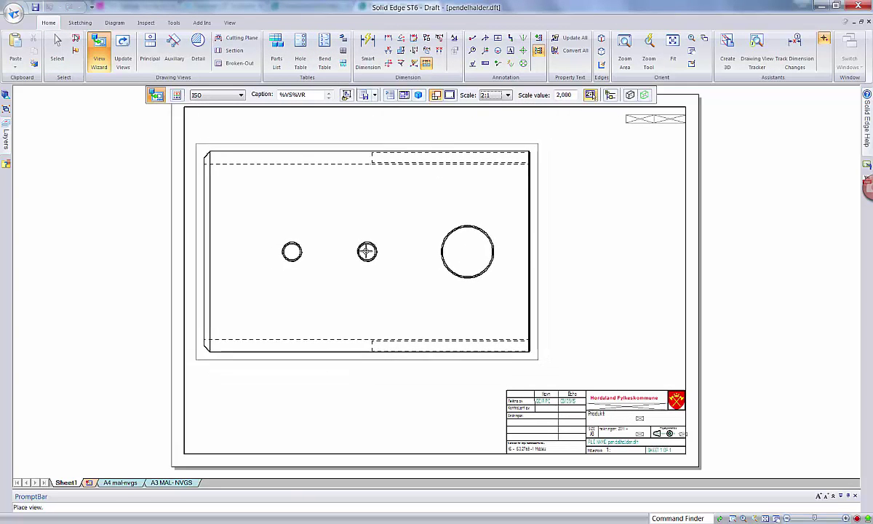
Define a custom primary view orientation by rotating the part in 90° steps until the large hole points down.
{"action": "left_click", "coordinate": [405, 96]}
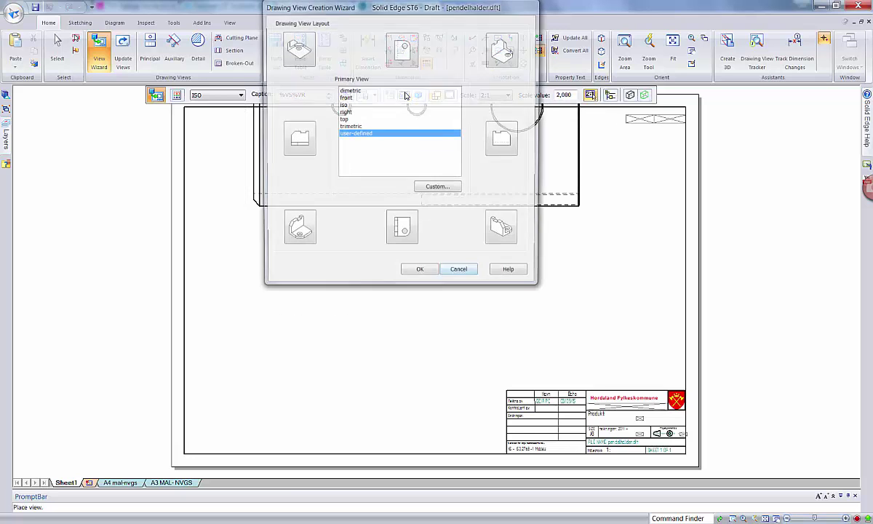
{"action": "left_click", "coordinate": [438, 189]}
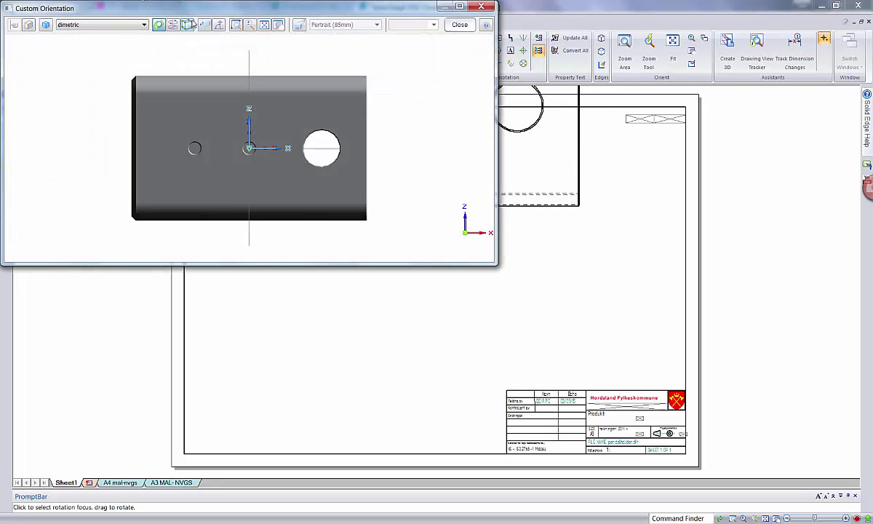
{"action": "left_click", "coordinate": [189, 25]}
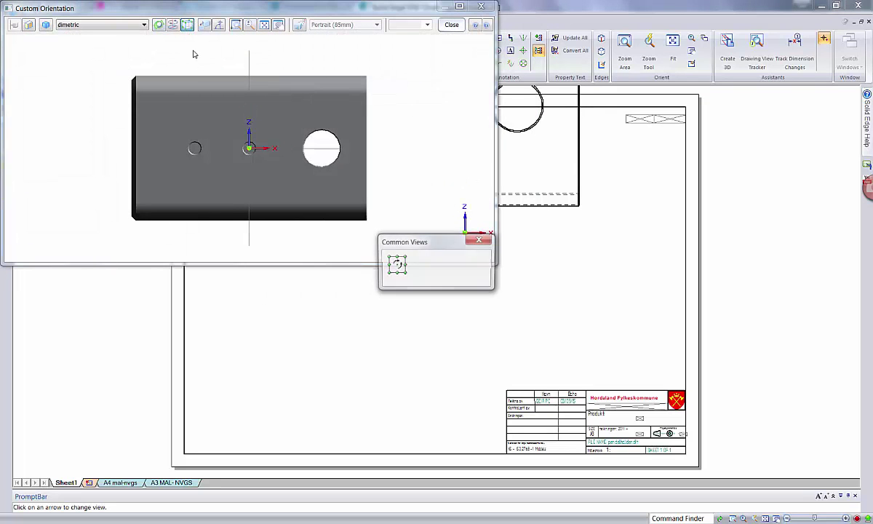
{"action": "left_click", "coordinate": [400, 266]}
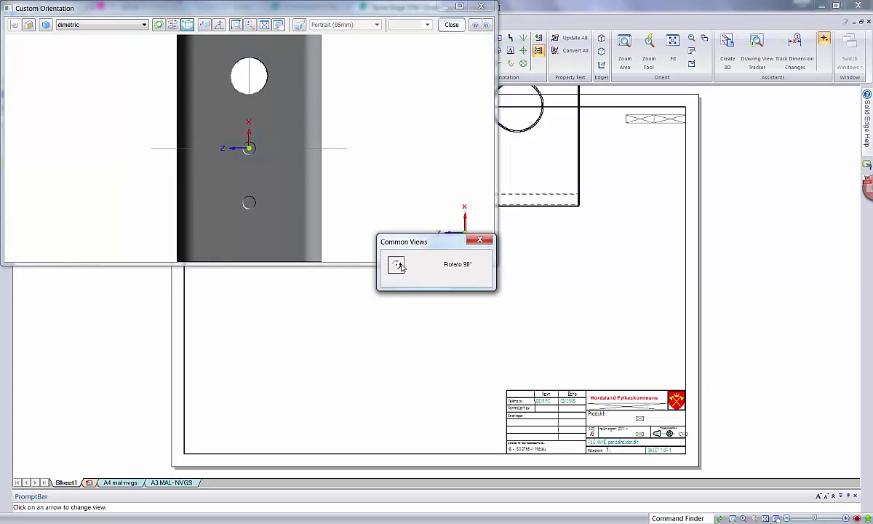
{"action": "left_click", "coordinate": [399, 266]}
{"action": "left_click", "coordinate": [400, 266]}
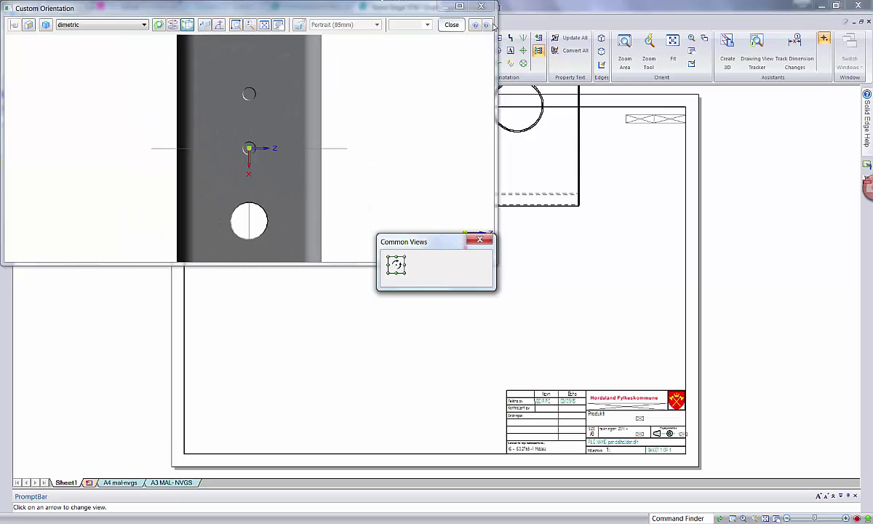
{"action": "left_click", "coordinate": [451, 25]}
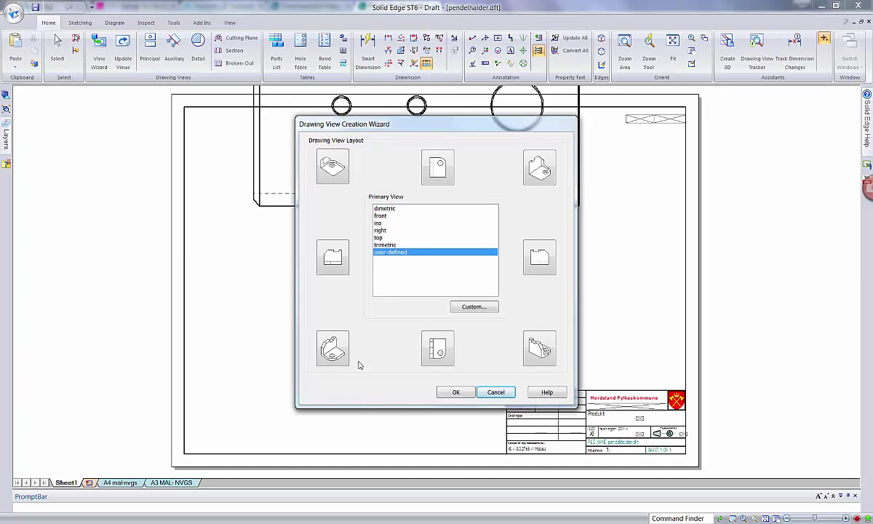
Add the lower-left pictorial view and the view below to the layout, and place the views at 1:1 scale.
{"action": "left_click", "coordinate": [333, 348]}
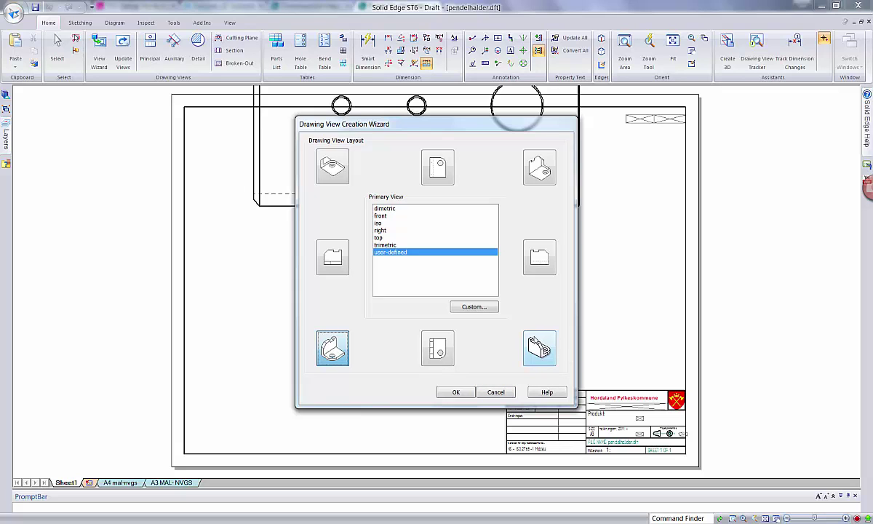
{"action": "left_click", "coordinate": [438, 350]}
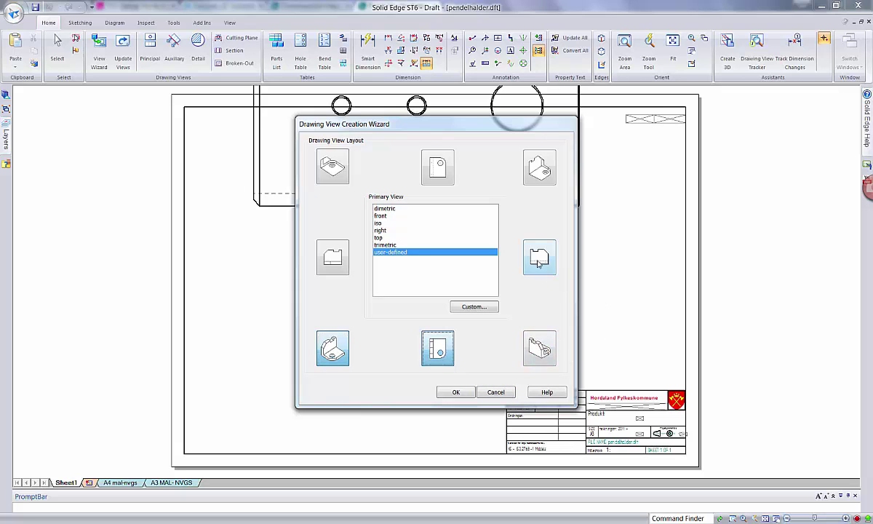
{"action": "left_click", "coordinate": [457, 392]}
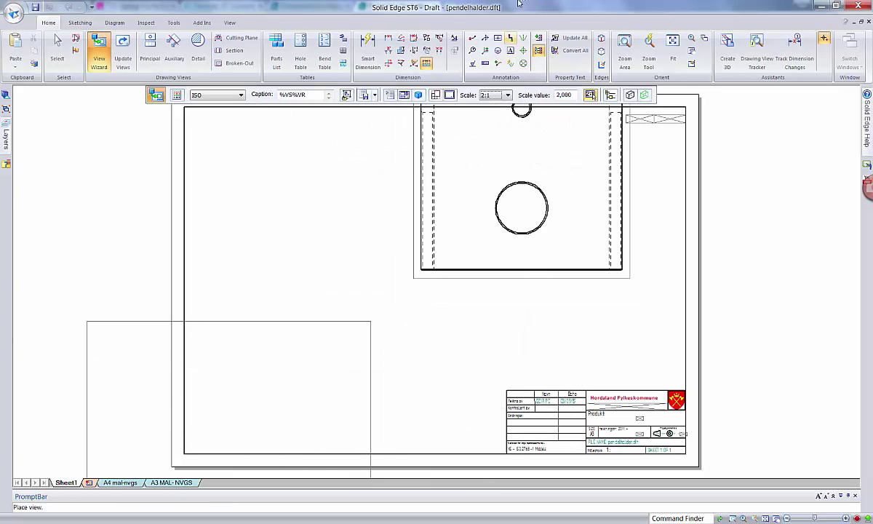
{"action": "left_click", "coordinate": [489, 95]}
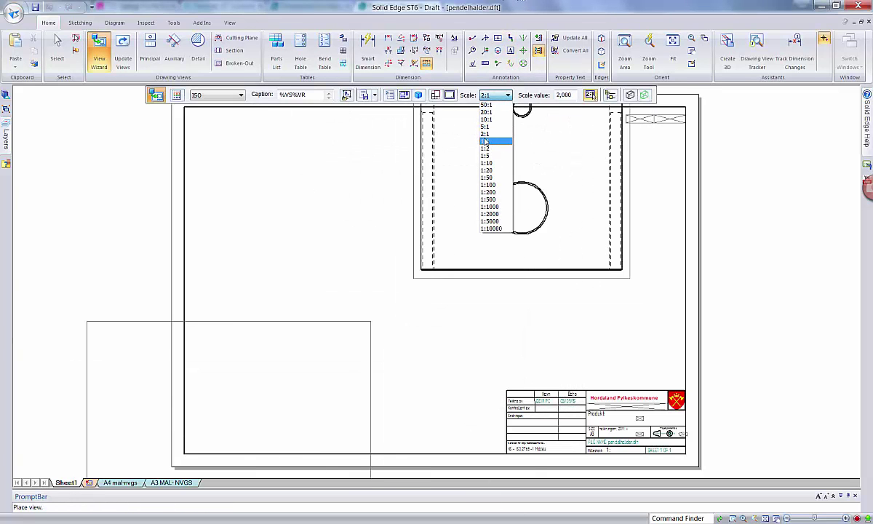
{"action": "left_click", "coordinate": [460, 131]}
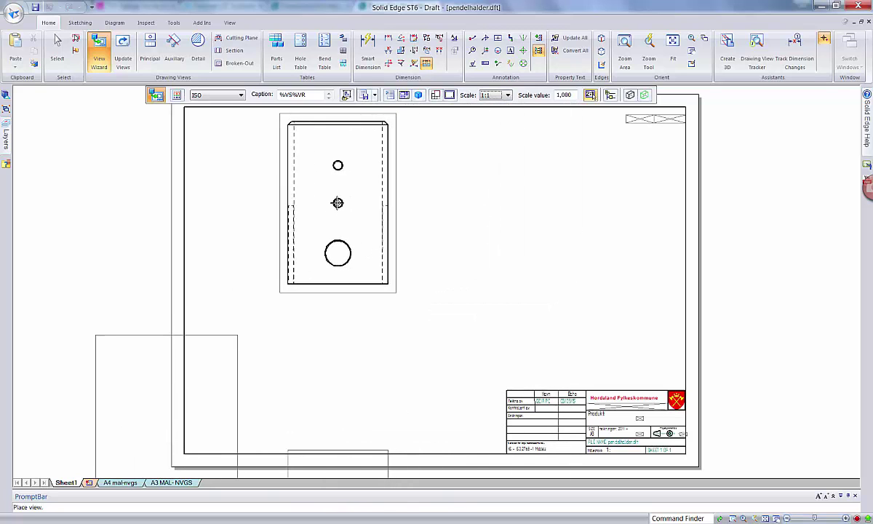
{"action": "left_click", "coordinate": [334, 204]}
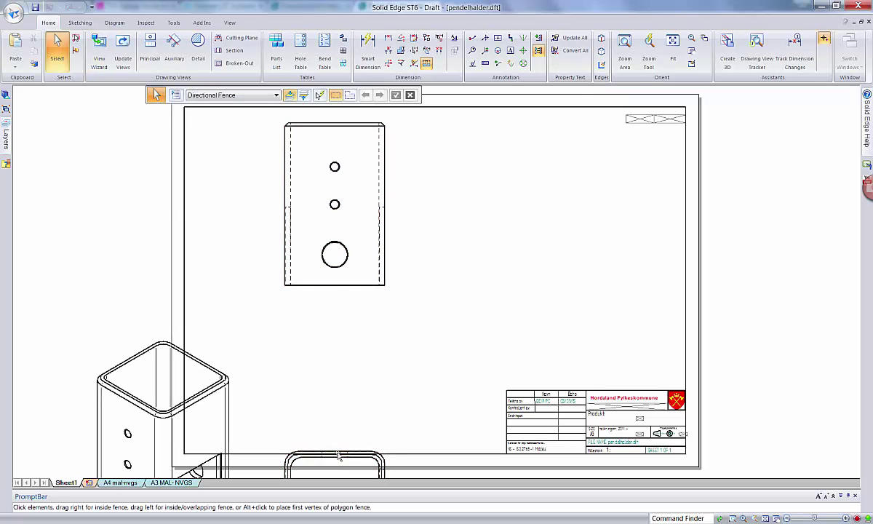
Move the square end view up beneath the front view and shift both aligned views slightly to the right.
{"action": "mouse_move", "coordinate": [337, 449]}
{"action": "left_mouse_down"}
{"action": "mouse_move", "coordinate": [361, 329]}
{"action": "mouse_move", "coordinate": [371, 329]}
{"action": "left_mouse_up"}
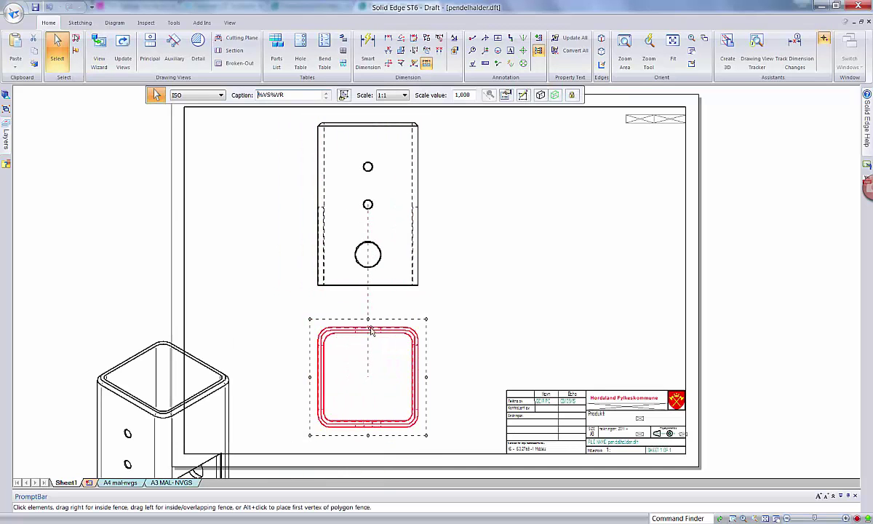
{"action": "left_click", "coordinate": [416, 198]}
{"action": "left_click_drag", "start_coordinate": [417, 198], "coordinate": [434, 199]}
{"action": "left_click", "coordinate": [474, 218]}
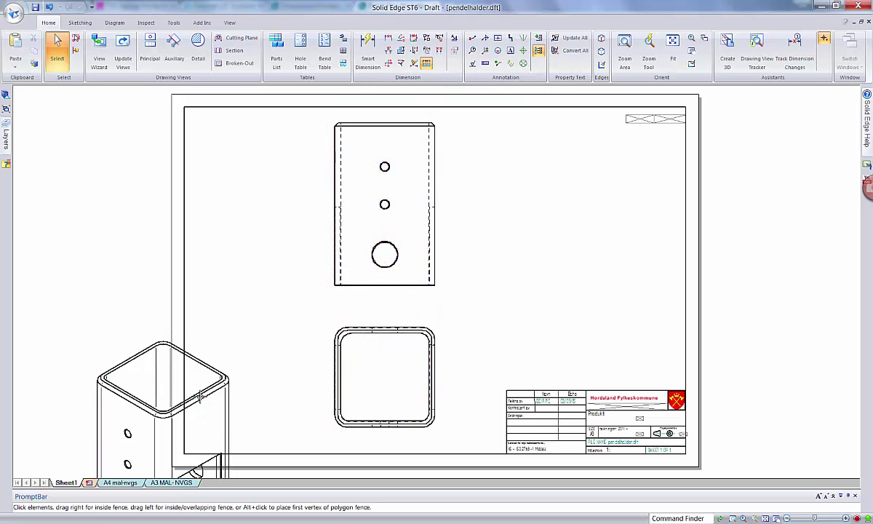
Move the pictorial view inside the sheet's lower-left corner and set its scale to 1:2.
{"action": "left_click_drag", "start_coordinate": [201, 414], "coordinate": [224, 303]}
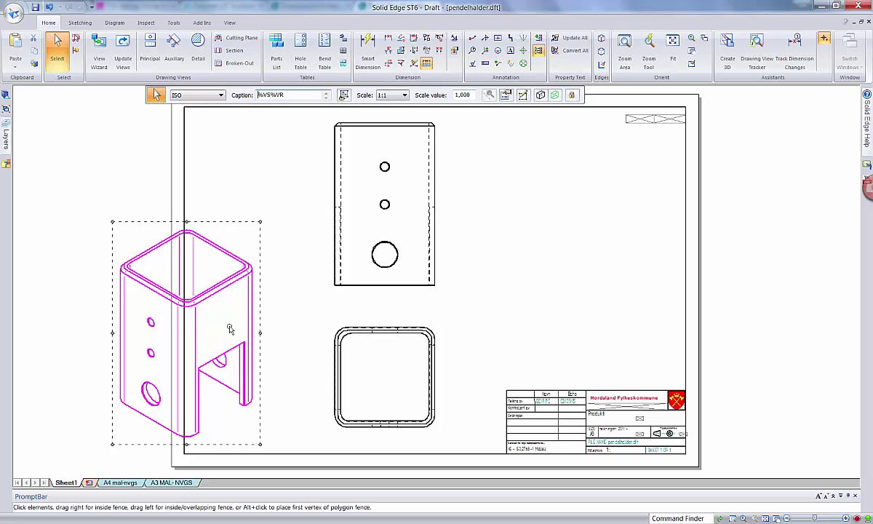
{"action": "left_click", "coordinate": [405, 96]}
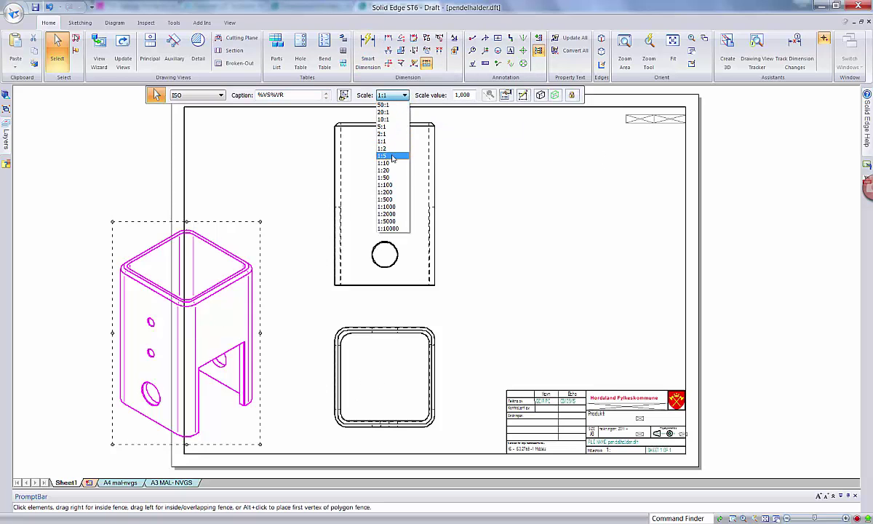
{"action": "left_click", "coordinate": [390, 157]}
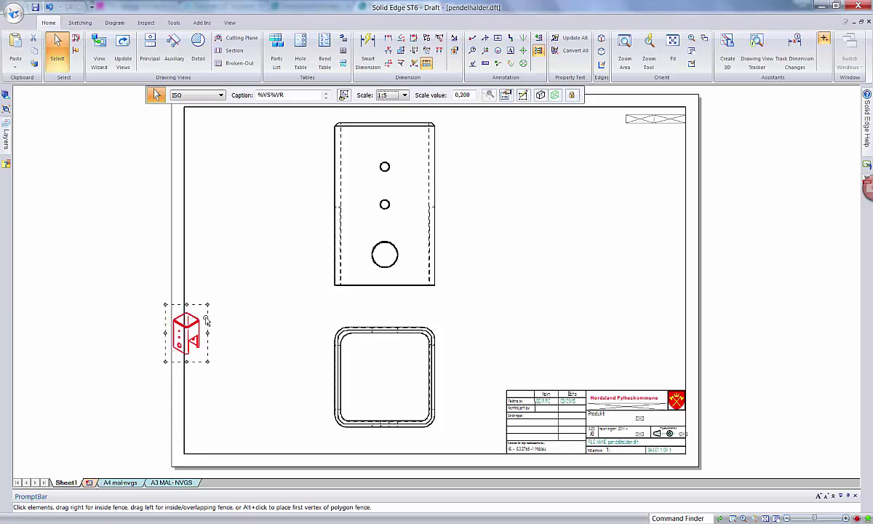
{"action": "left_click_drag", "start_coordinate": [207, 321], "coordinate": [272, 378]}
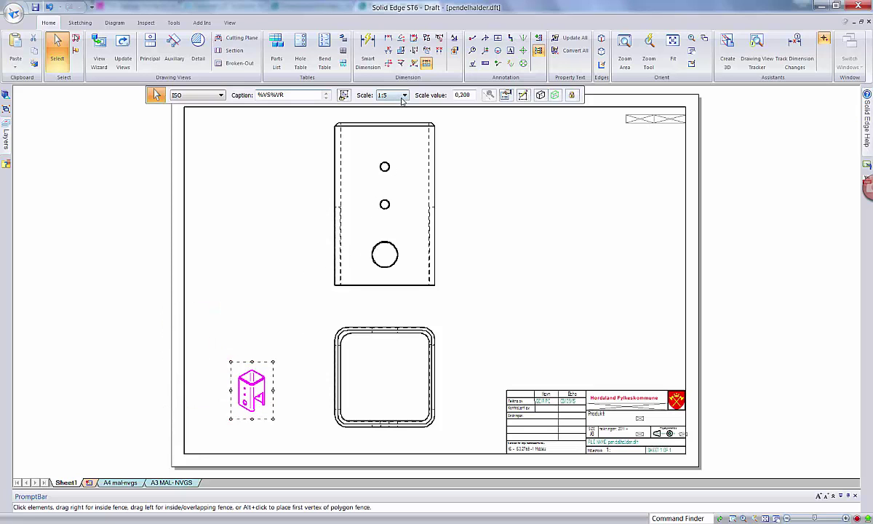
{"action": "left_click", "coordinate": [404, 96]}
{"action": "left_click", "coordinate": [385, 149]}
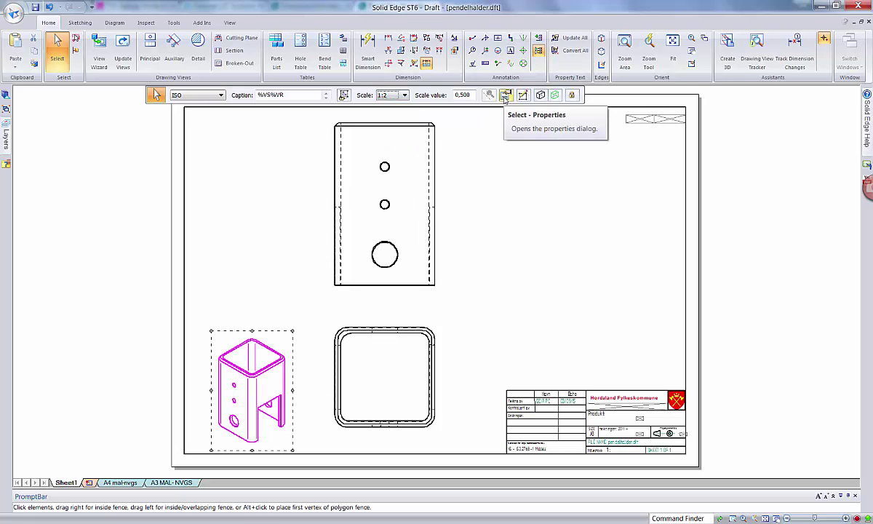
Enable shading for the pictorial view in its properties and update the drawing views.
{"action": "left_click", "coordinate": [505, 97]}
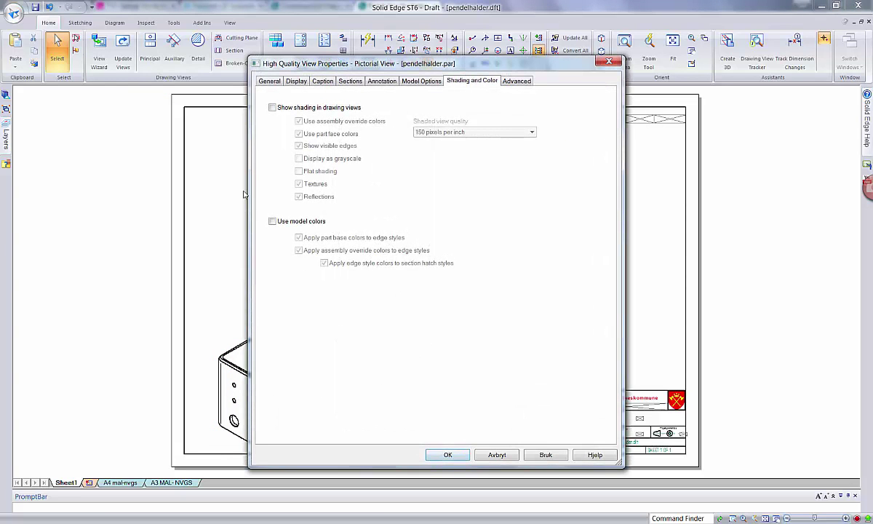
{"action": "left_click", "coordinate": [272, 108]}
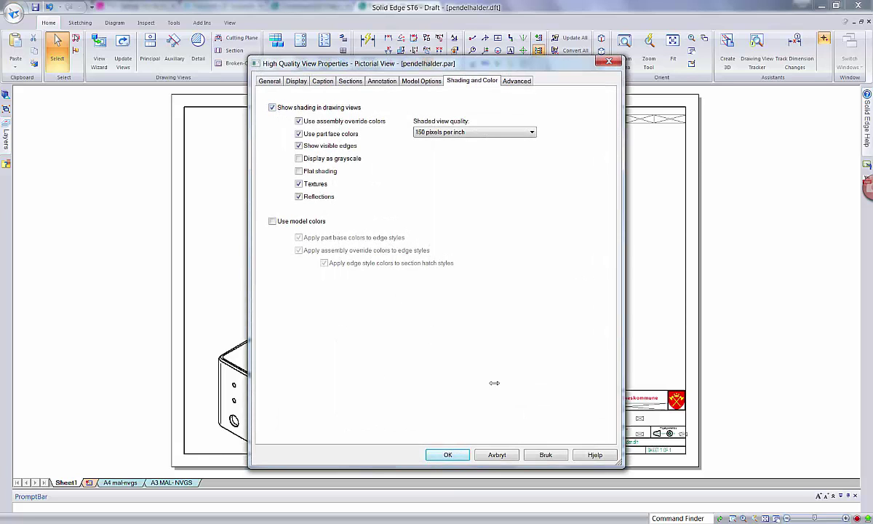
{"action": "left_click", "coordinate": [454, 455]}
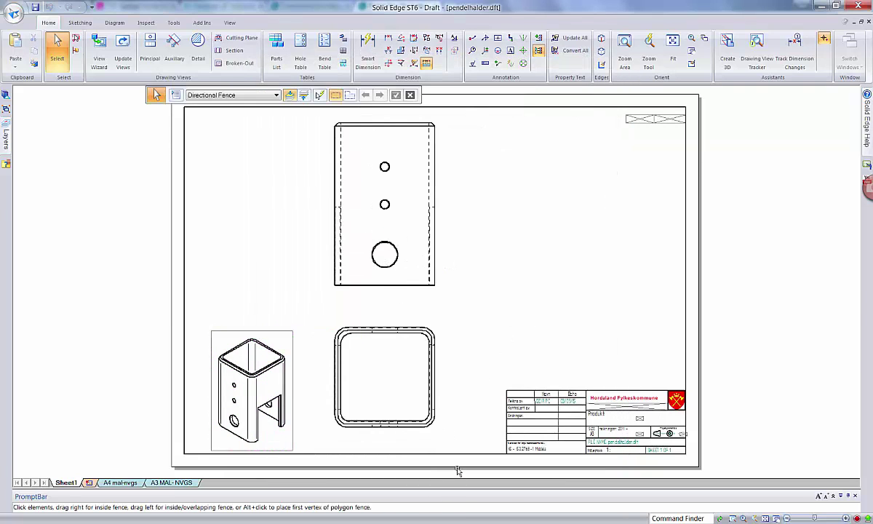
{"action": "left_click", "coordinate": [123, 55]}
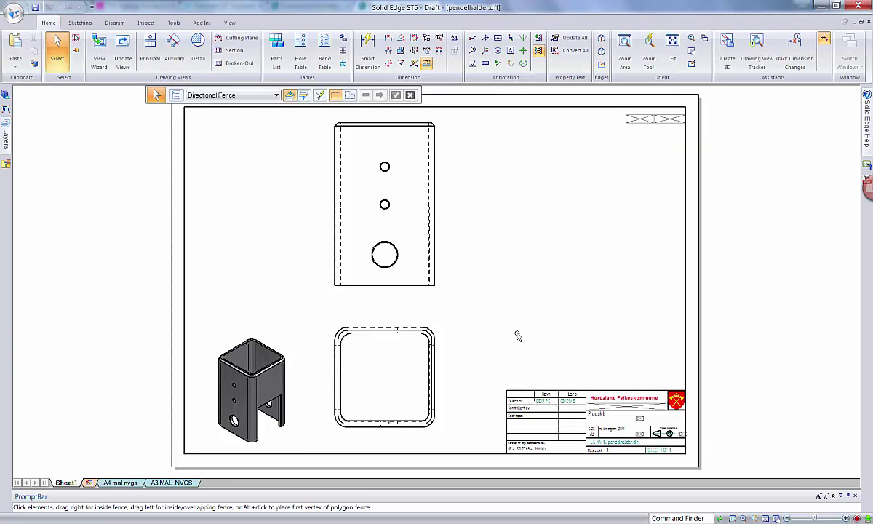
Add automatic centre lines and centre marks to the three holes in the front view.
{"action": "left_click", "coordinate": [510, 66]}
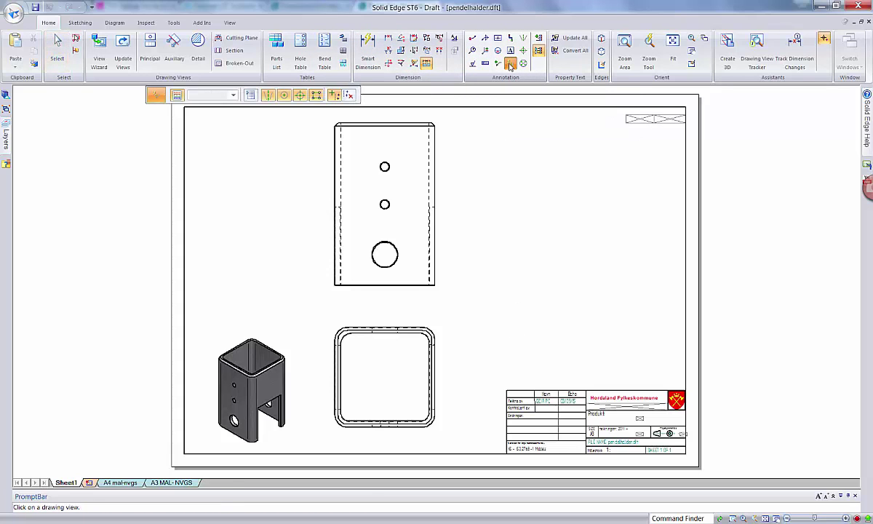
{"action": "left_click", "coordinate": [432, 161]}
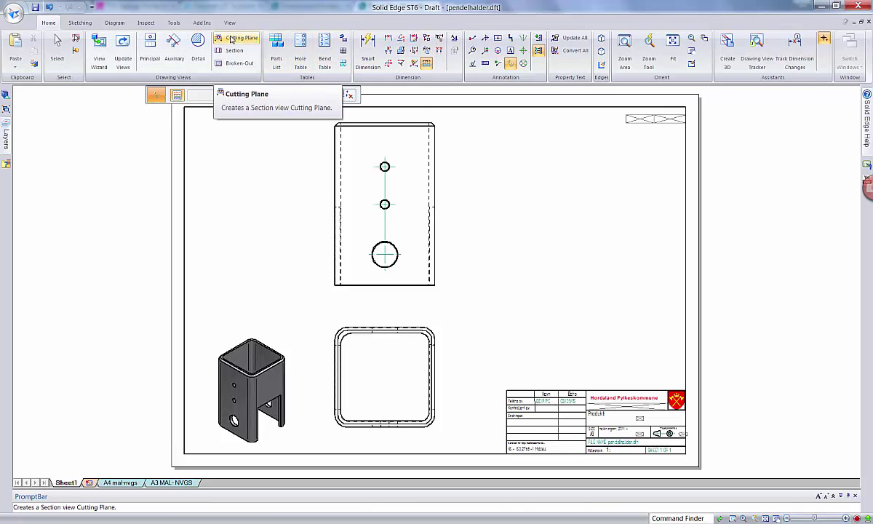
{"action": "left_click", "coordinate": [257, 45]}
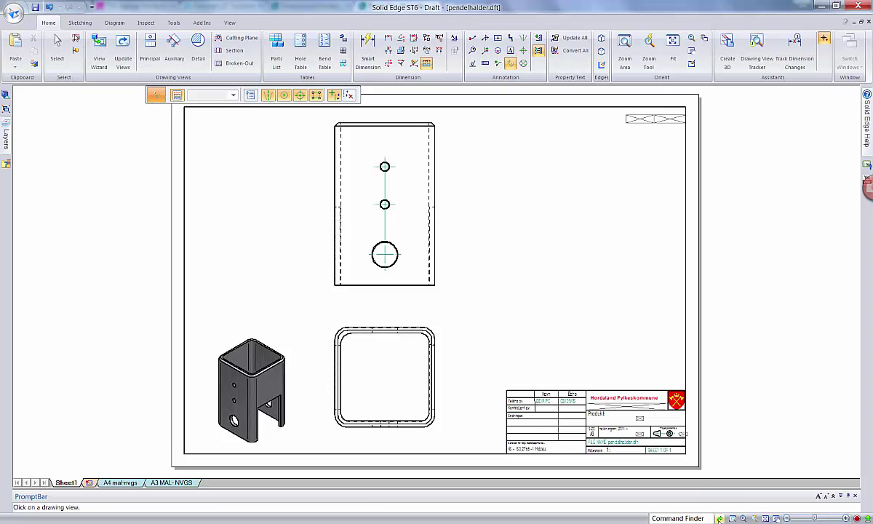
Draw a vertical cutting plane line through the three hole centres of the front view, extending beyond both ends.
{"action": "key", "text": "z"}
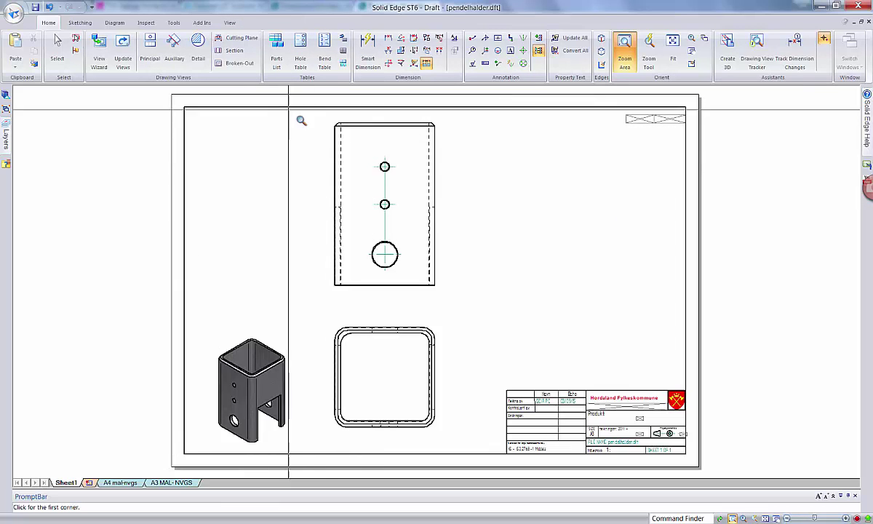
{"action": "left_click_drag", "start_coordinate": [302, 120], "coordinate": [489, 318]}
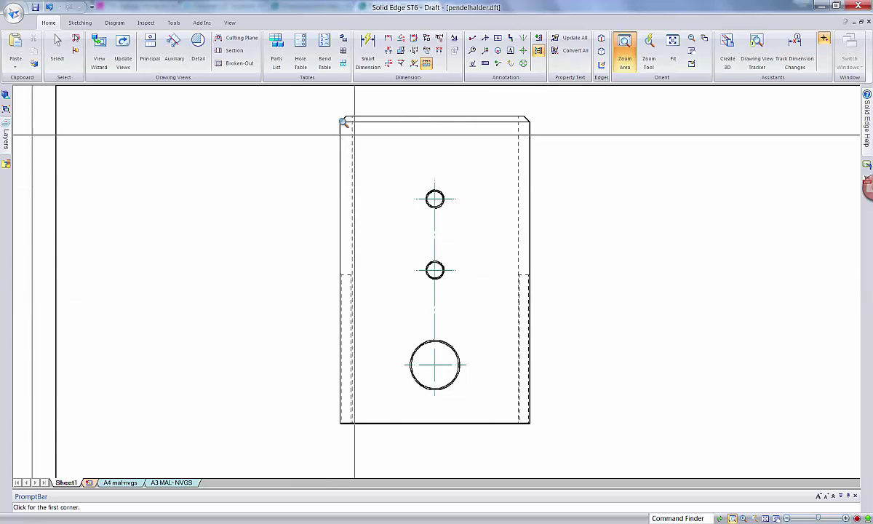
{"action": "left_click", "coordinate": [58, 46]}
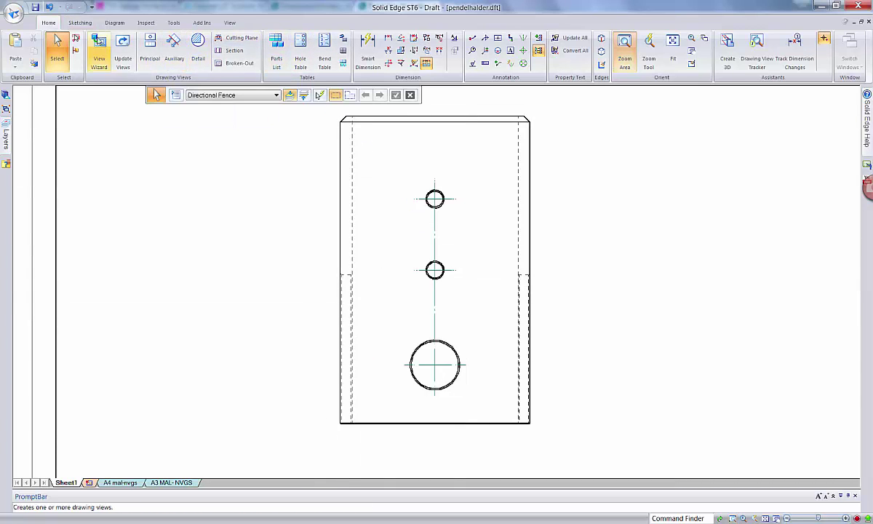
{"action": "left_click", "coordinate": [228, 40]}
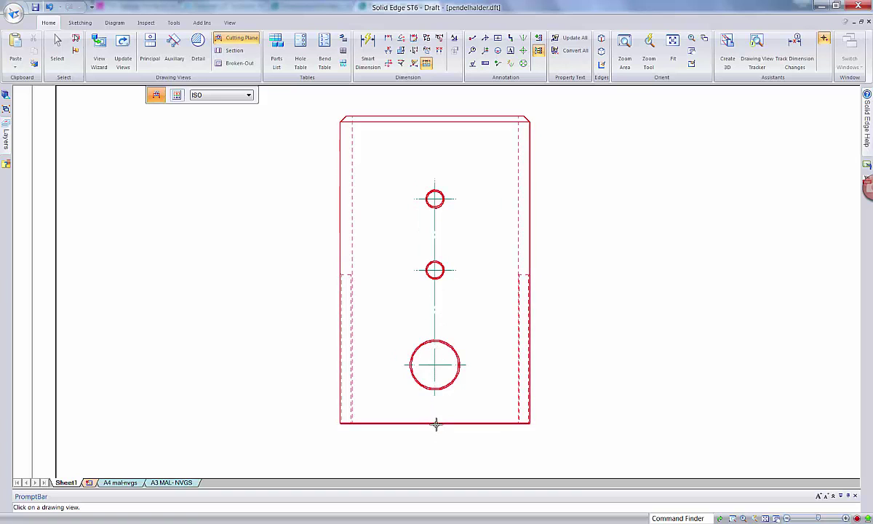
{"action": "left_click", "coordinate": [407, 122]}
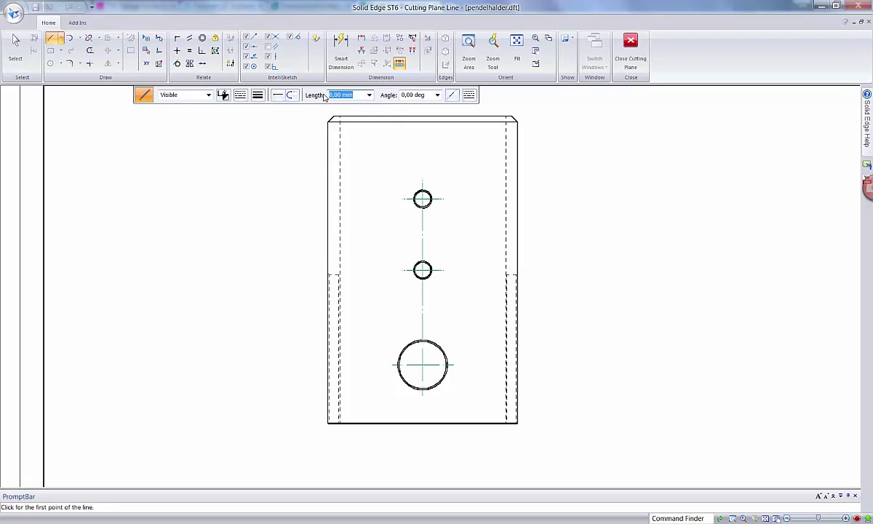
{"action": "left_click_drag", "start_coordinate": [317, 95], "coordinate": [270, 79]}
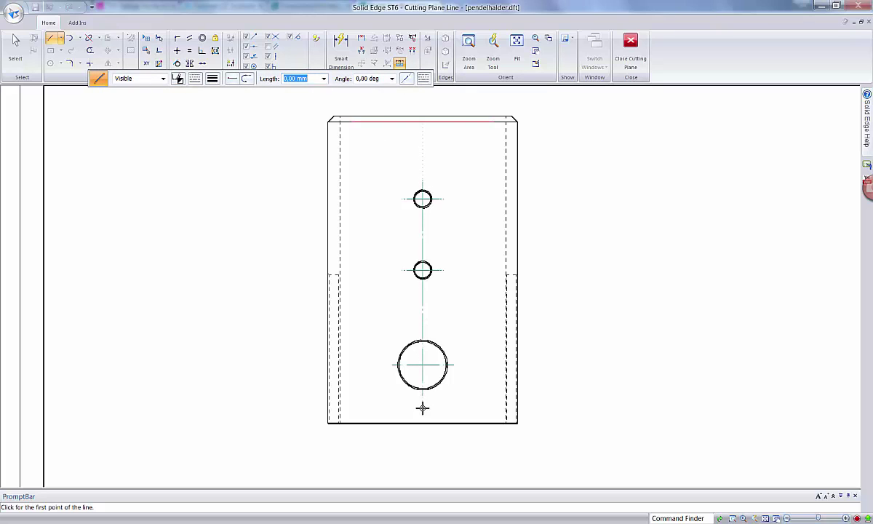
{"action": "left_click", "coordinate": [423, 451]}
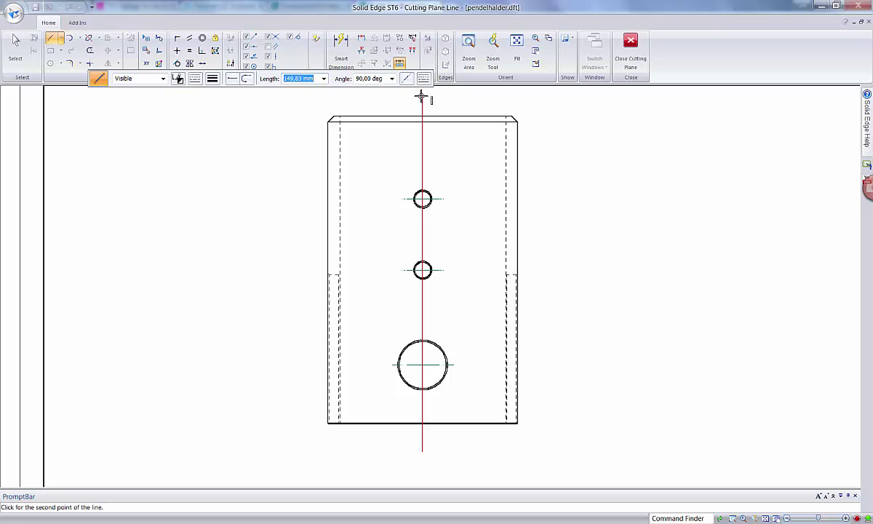
Finish a vertical cutting plane line about 150 mm long through the three hole centres, with the viewing direction pointing right.
{"action": "left_click", "coordinate": [422, 96]}
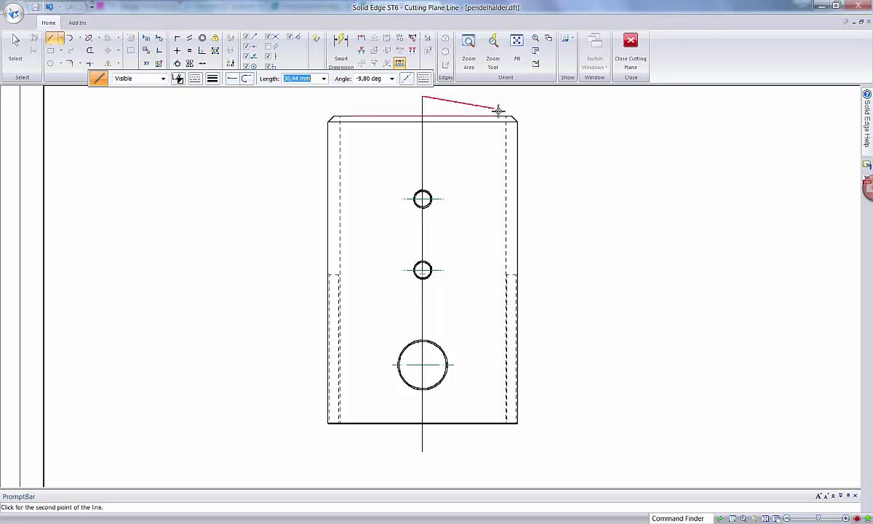
{"action": "left_click", "coordinate": [631, 43]}
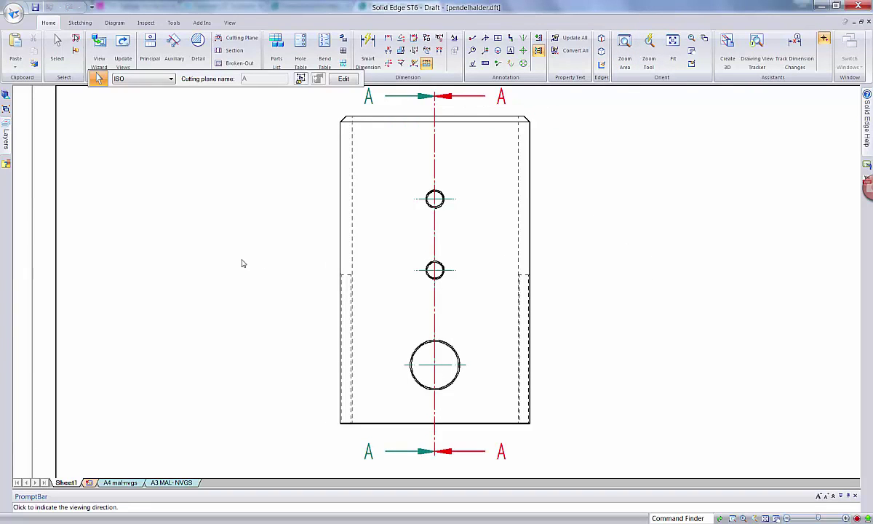
{"action": "left_click", "coordinate": [706, 260]}
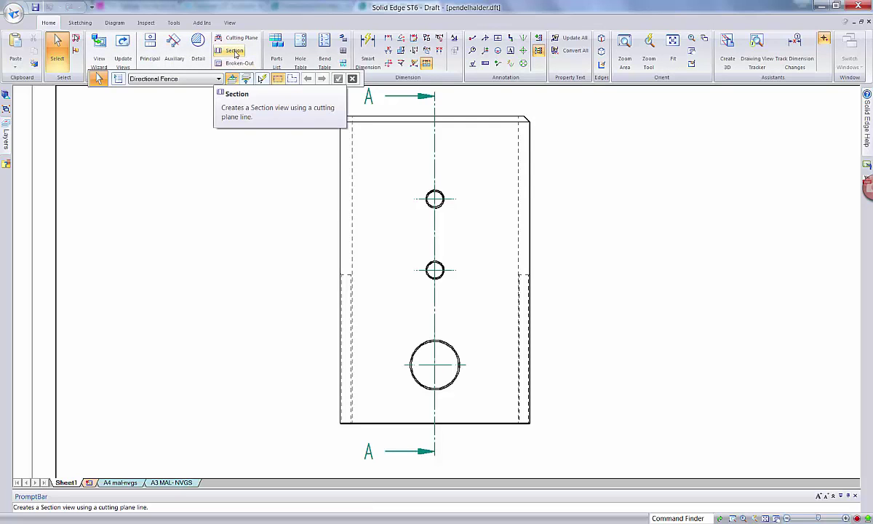
Create a section view from cutting plane A and place it to the right of the front view.
{"action": "left_click", "coordinate": [234, 51]}
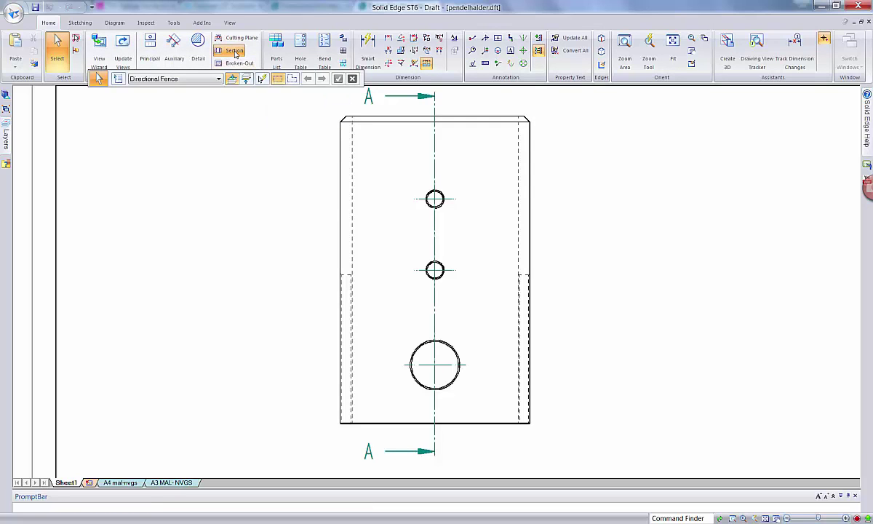
{"action": "left_click", "coordinate": [434, 131]}
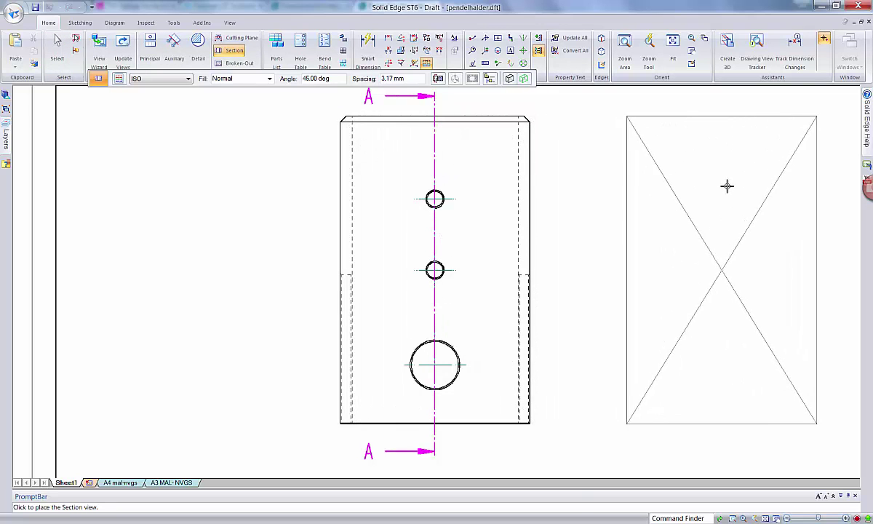
{"action": "left_click", "coordinate": [740, 188]}
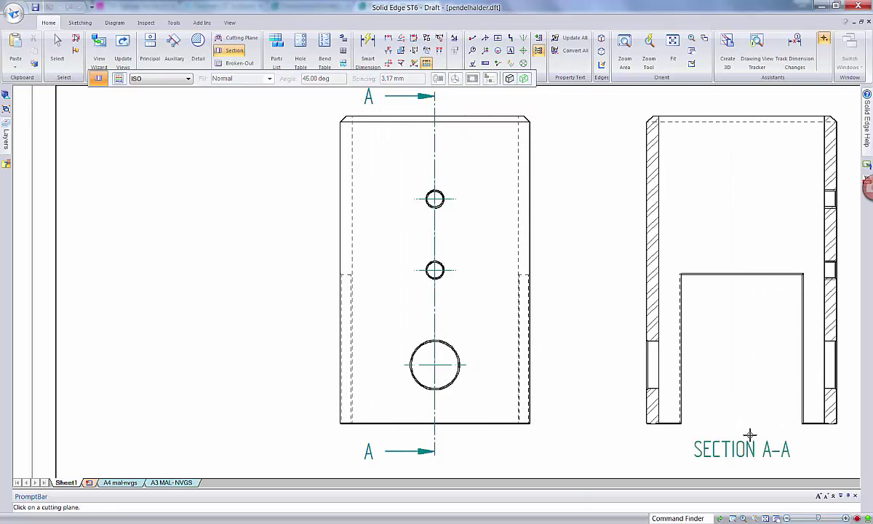
Dimension the large hole's diameter in section A-A with Distance Between, placing the dimension outside the right wall.
{"action": "left_click", "coordinate": [776, 518]}
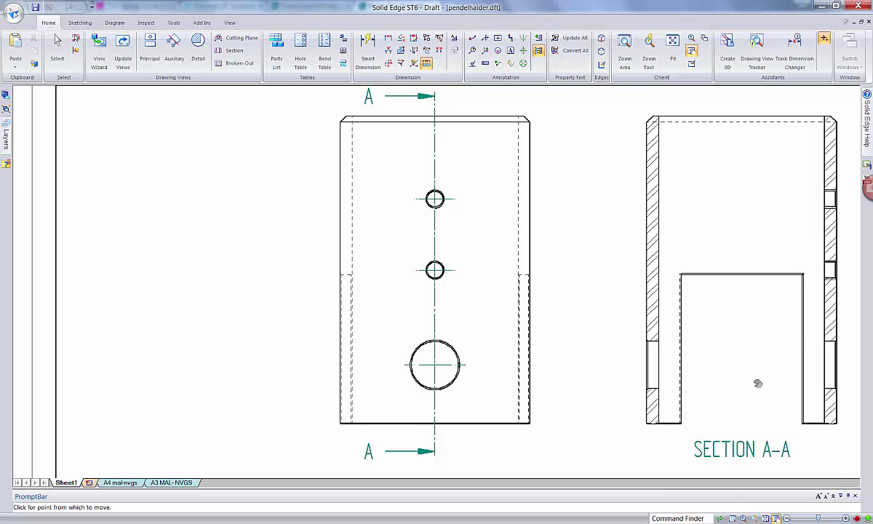
{"action": "left_click_drag", "start_coordinate": [756, 382], "coordinate": [580, 384]}
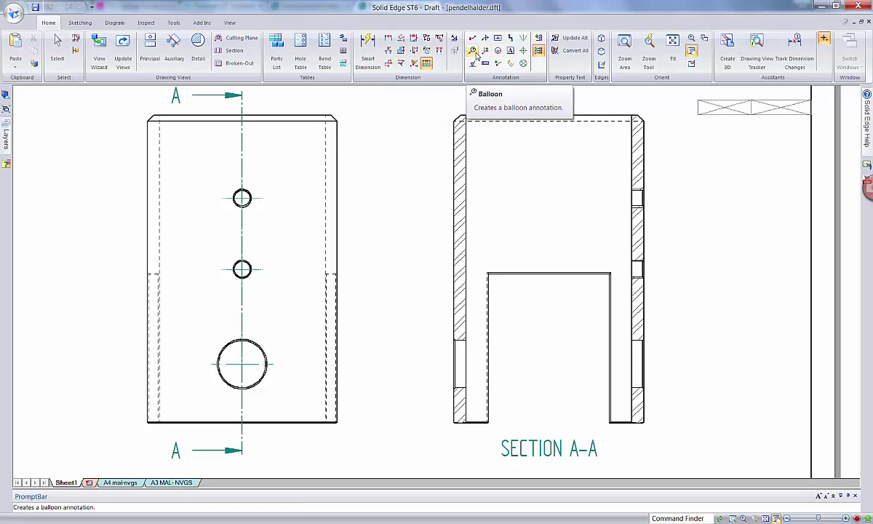
{"action": "left_click", "coordinate": [387, 37]}
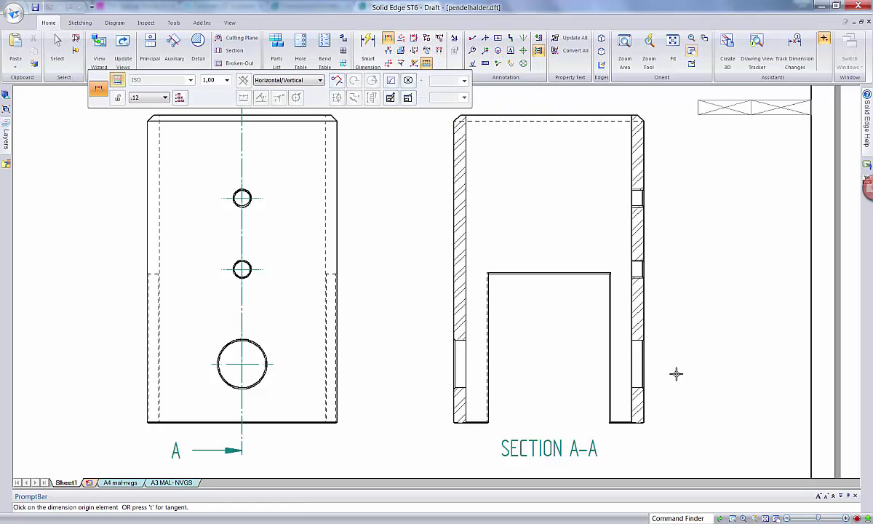
{"action": "left_click", "coordinate": [637, 342]}
{"action": "left_click", "coordinate": [638, 386]}
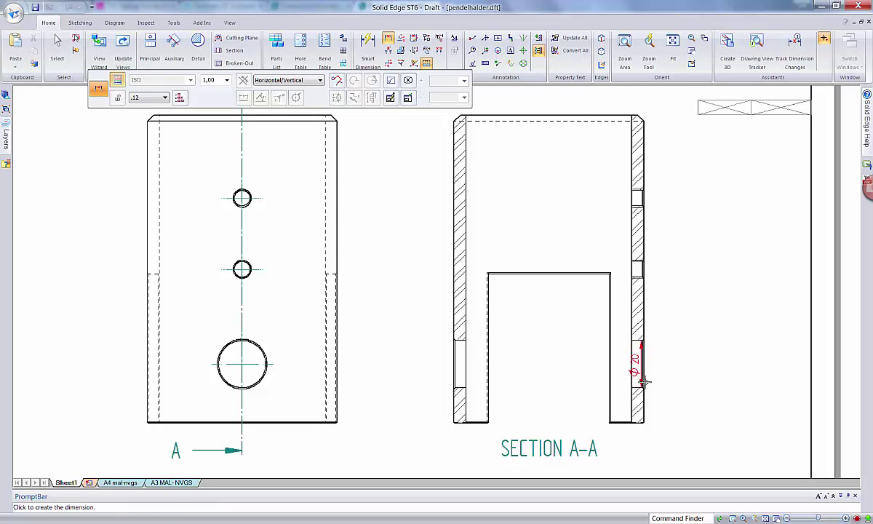
{"action": "left_click", "coordinate": [666, 380]}
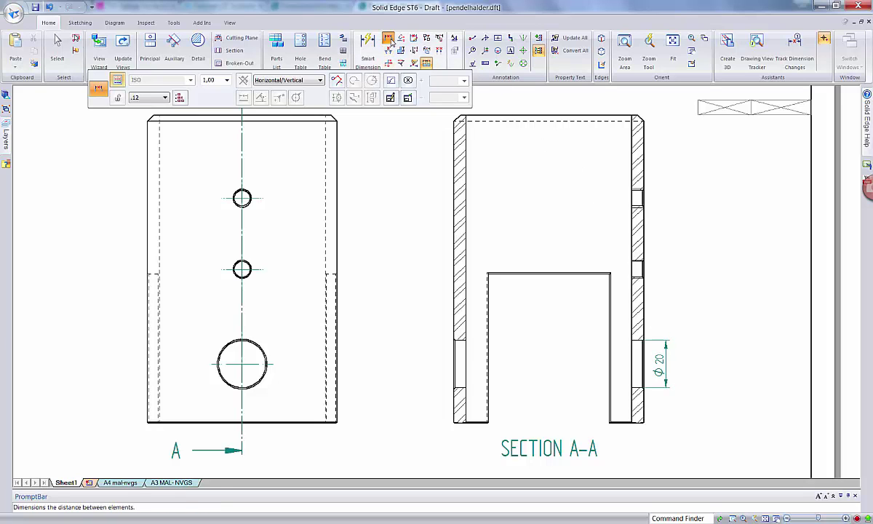
Dimension the lower threaded hole in section A-A, placing the dimension outside the right wall.
{"action": "left_click", "coordinate": [388, 38]}
{"action": "scroll", "coordinate": [684, 292], "scroll_direction": "up", "scroll_amount": 1}
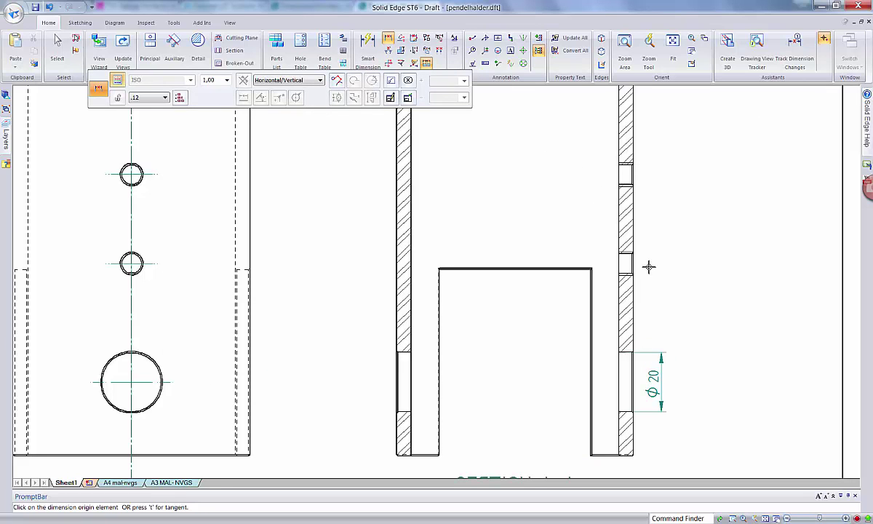
{"action": "left_click", "coordinate": [626, 255]}
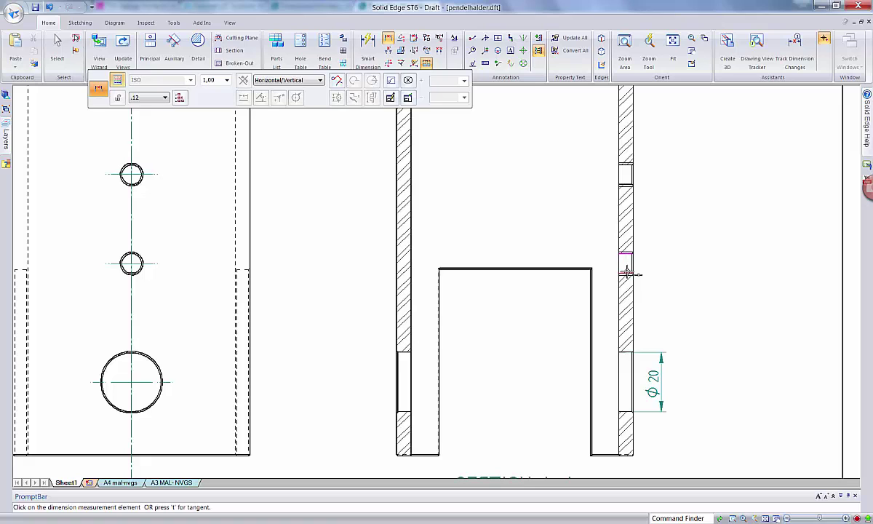
{"action": "left_click", "coordinate": [627, 274]}
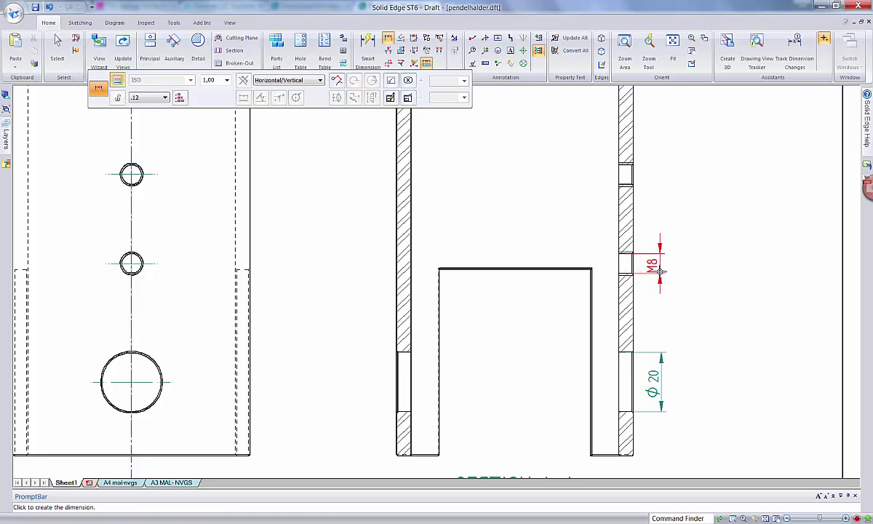
{"action": "left_click", "coordinate": [658, 271]}
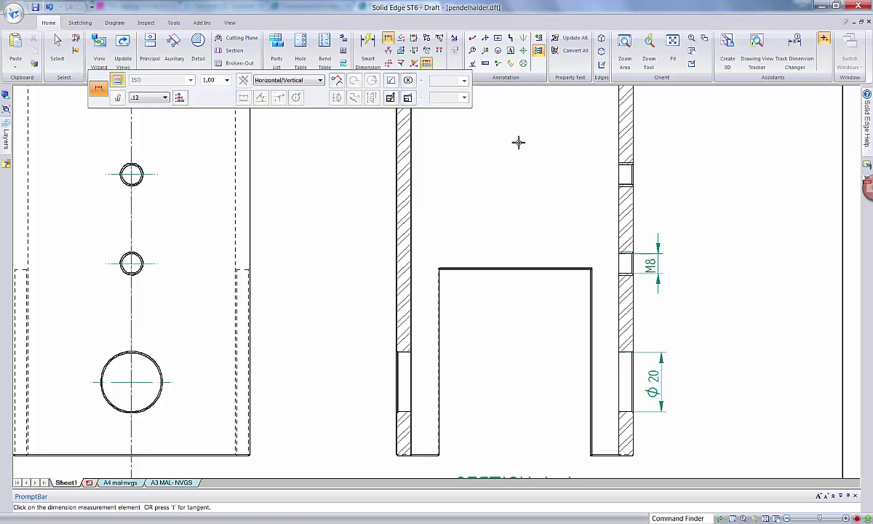
Add the prefix "2 x" to the M8 dimension and move its text above the arrows.
{"action": "left_click", "coordinate": [57, 48]}
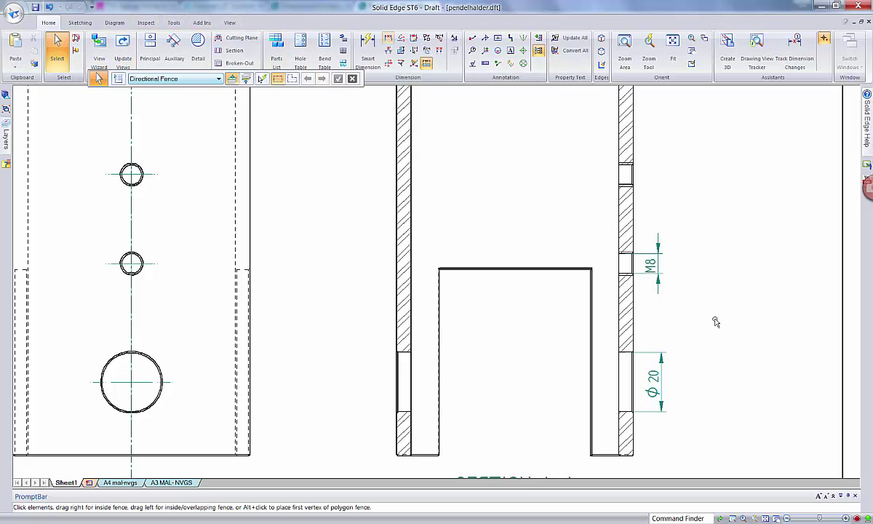
{"action": "left_click", "coordinate": [658, 289]}
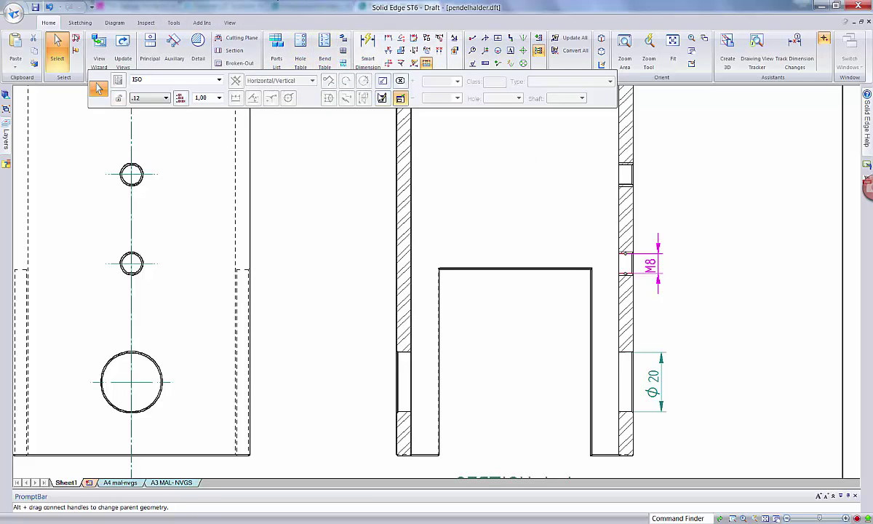
{"action": "left_click", "coordinate": [382, 99]}
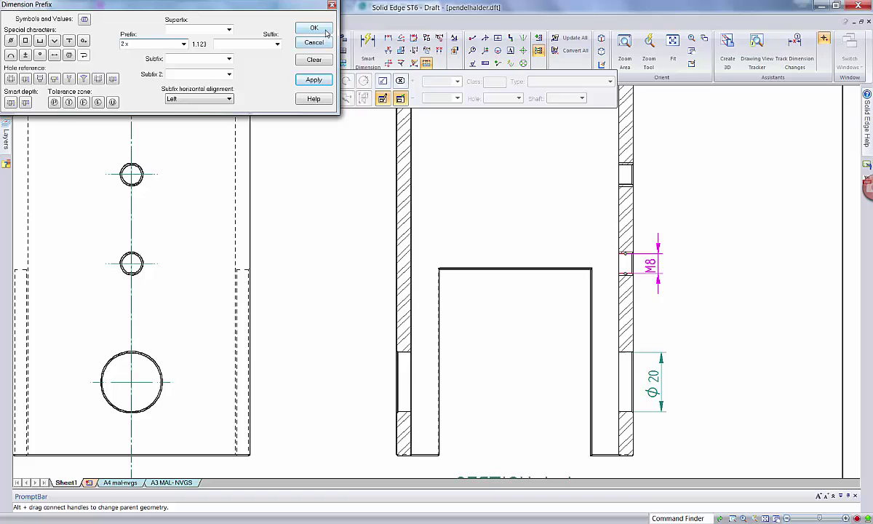
{"action": "left_click", "coordinate": [327, 33]}
{"action": "key", "text": "Escape"}
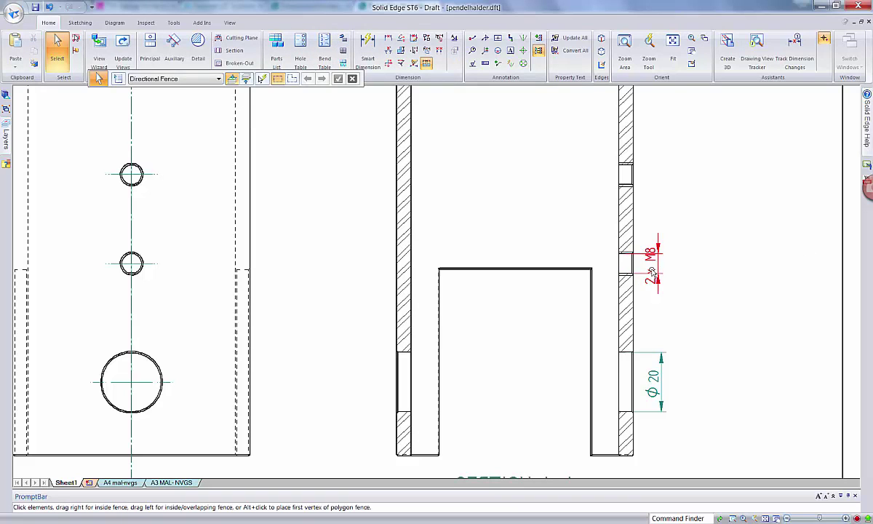
{"action": "left_click_drag", "start_coordinate": [652, 272], "coordinate": [659, 244]}
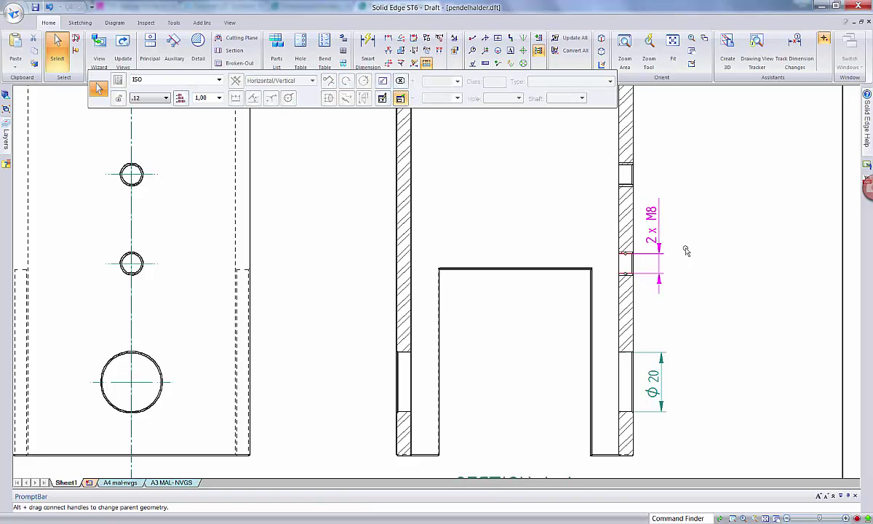
{"action": "left_click", "coordinate": [686, 251]}
Draw a two-point centre line through the large holes in section A-A and extend its left end towards the front view.
{"action": "scroll", "coordinate": [697, 299], "scroll_direction": "down", "scroll_amount": 1}
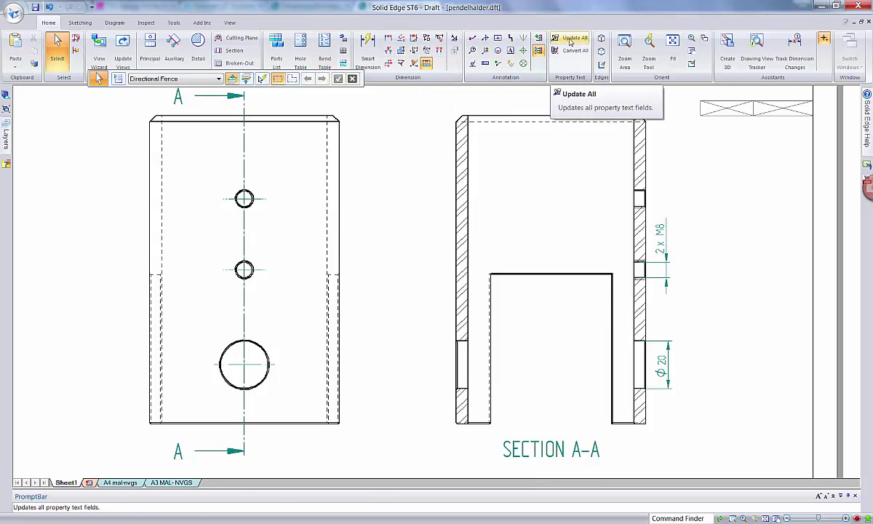
{"action": "left_click", "coordinate": [523, 39]}
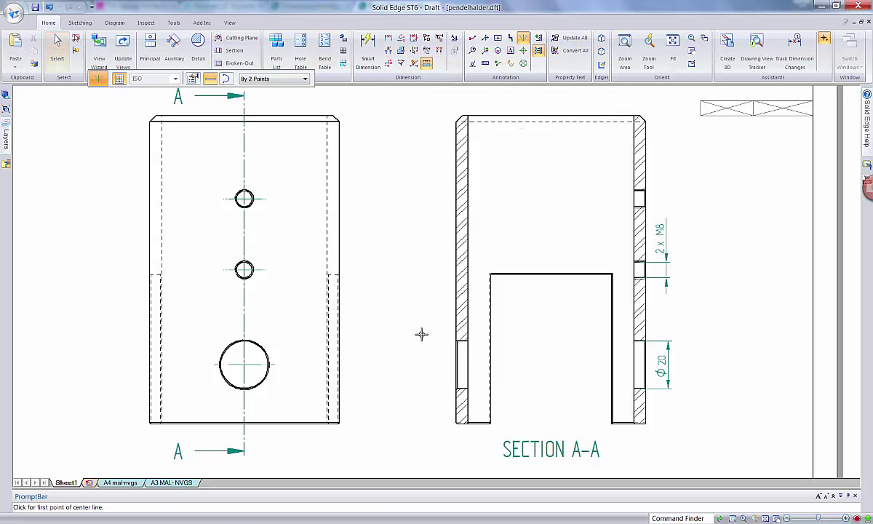
{"action": "left_click", "coordinate": [453, 364]}
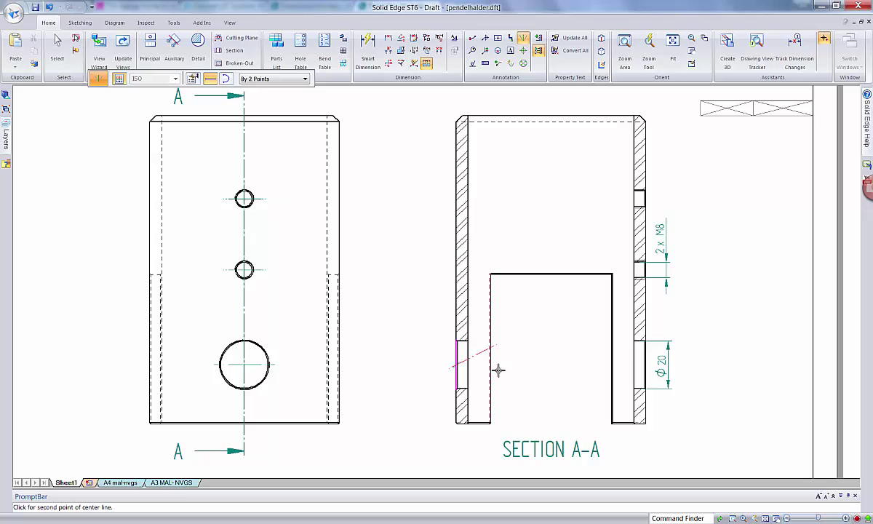
{"action": "left_click", "coordinate": [646, 364]}
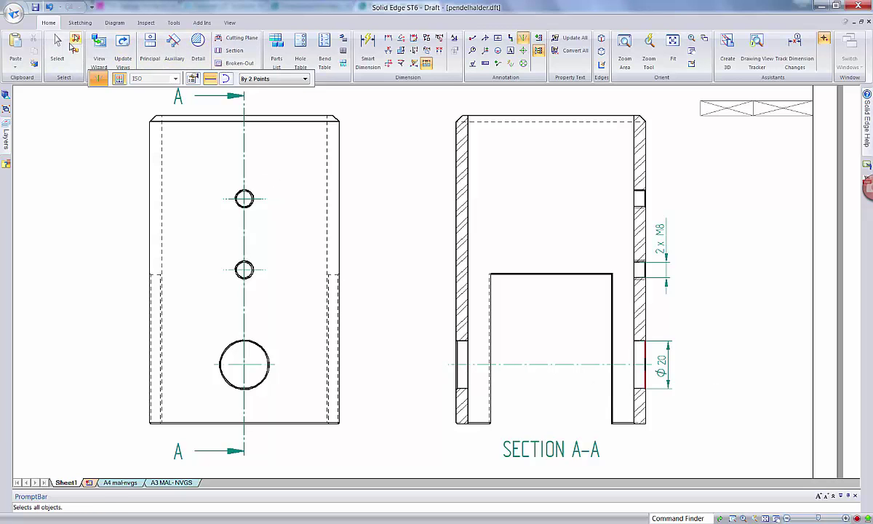
{"action": "left_click", "coordinate": [58, 49]}
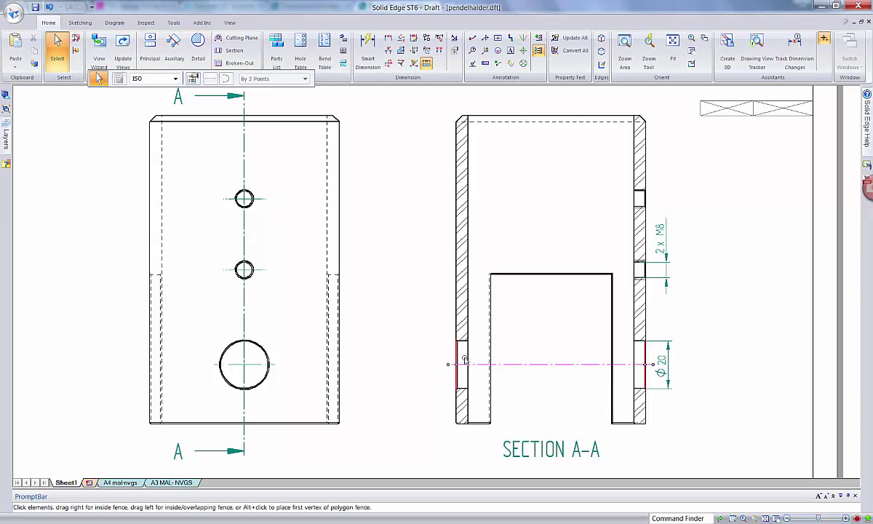
{"action": "left_click_drag", "start_coordinate": [446, 365], "coordinate": [351, 363]}
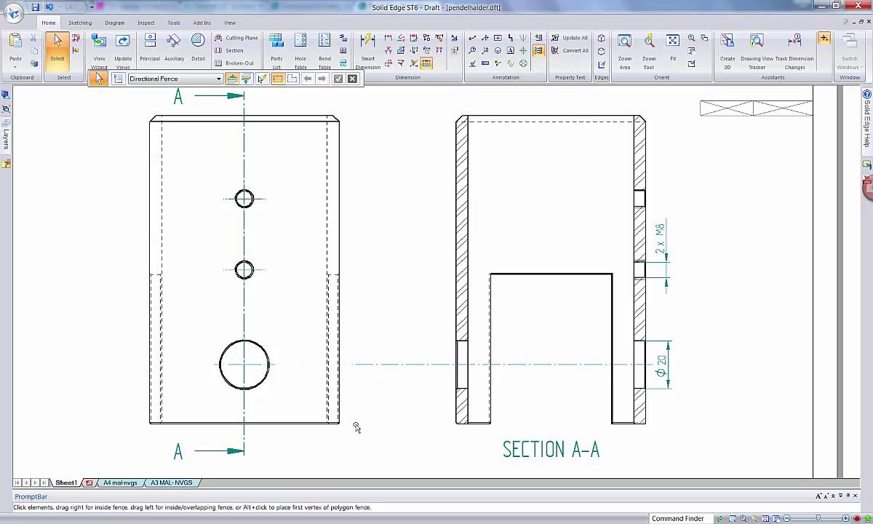
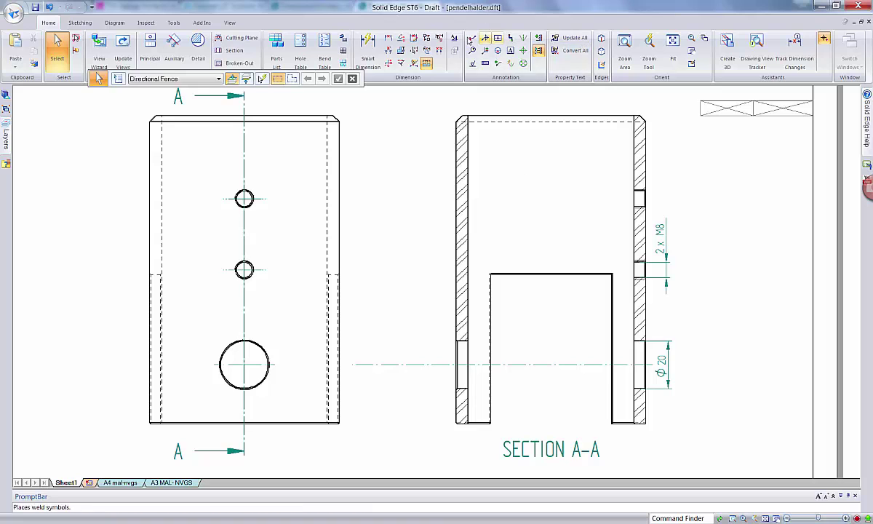
Dimension the slot's height in section A-A from the bottom edge to the slot's top edge, placing it inside the slot.
{"action": "left_click", "coordinate": [367, 50]}
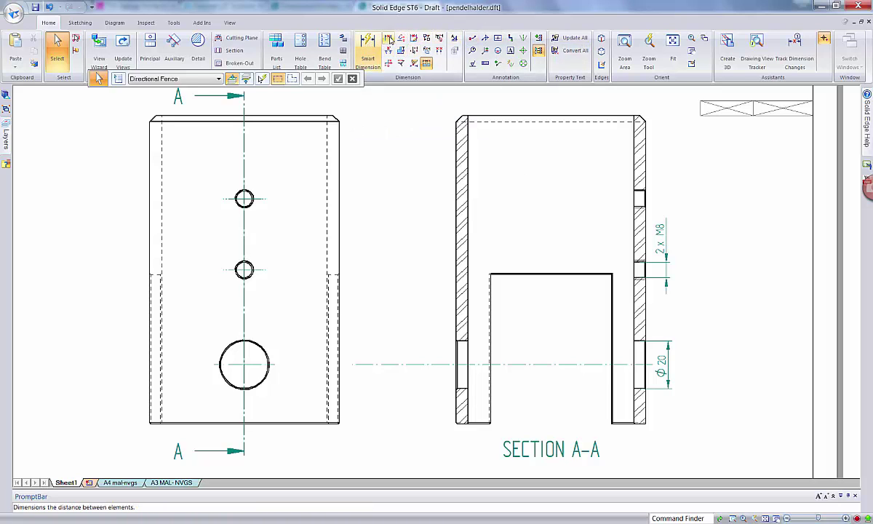
{"action": "left_click", "coordinate": [480, 425]}
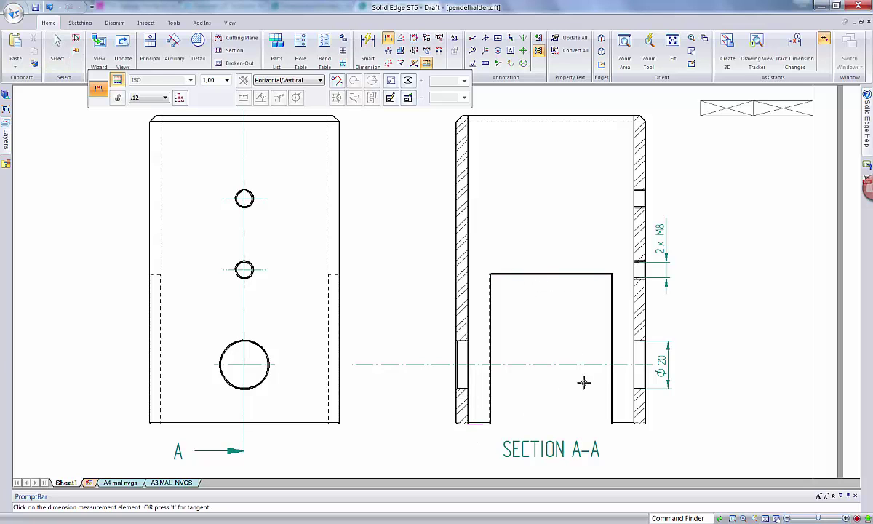
{"action": "scroll", "coordinate": [568, 365], "scroll_direction": "up", "scroll_amount": 3}
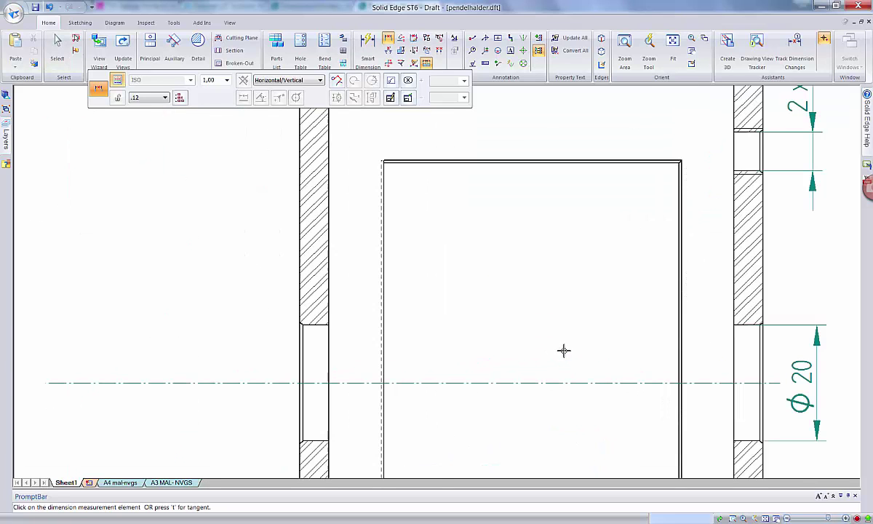
{"action": "left_click", "coordinate": [410, 161]}
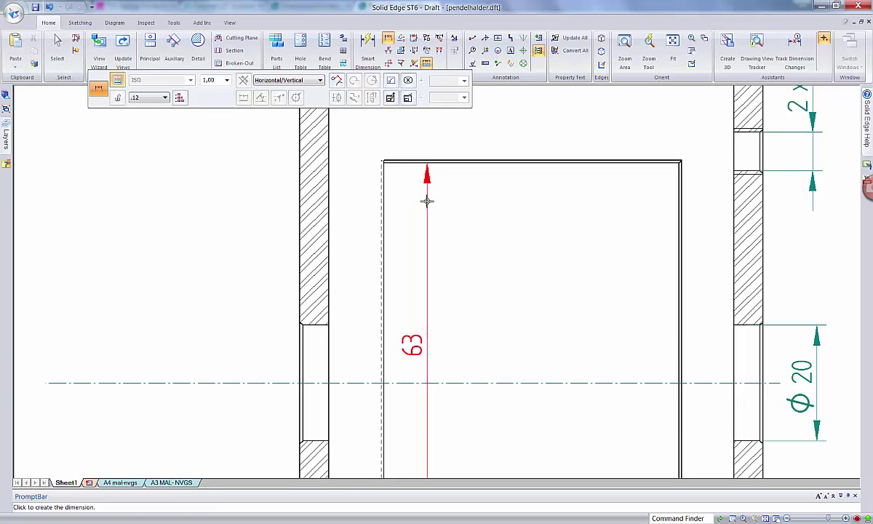
{"action": "left_click", "coordinate": [423, 203]}
Dimension the slot's width in section A-A between its two vertical edges, placing the dimension above the slot.
{"action": "scroll", "coordinate": [573, 242], "scroll_direction": "down", "scroll_amount": 2}
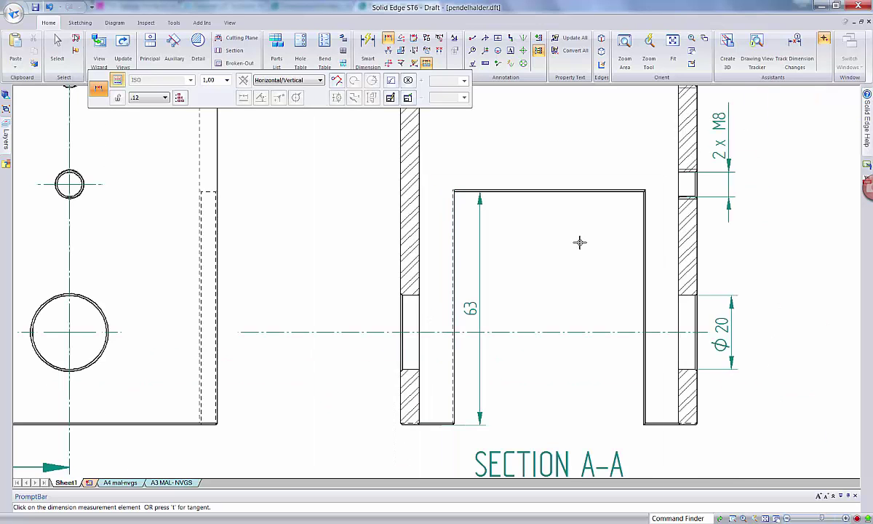
{"action": "scroll", "coordinate": [577, 242], "scroll_direction": "up", "scroll_amount": 2}
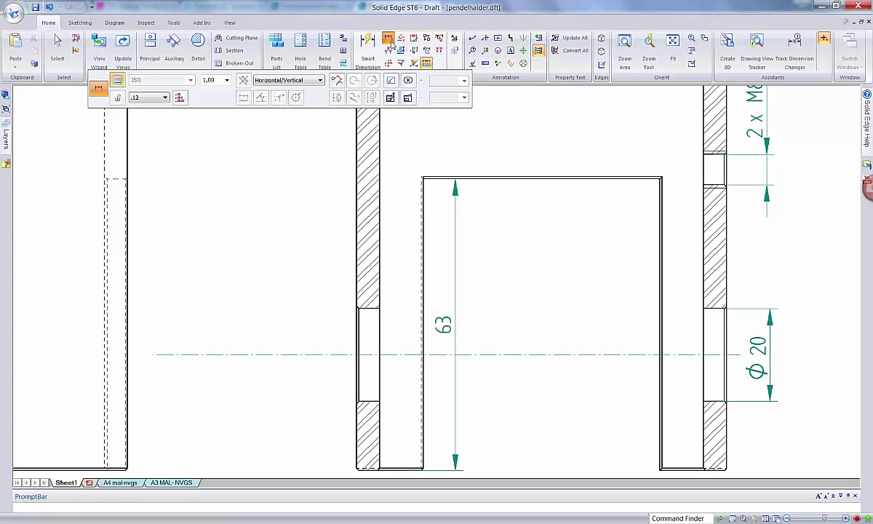
{"action": "left_click", "coordinate": [423, 248]}
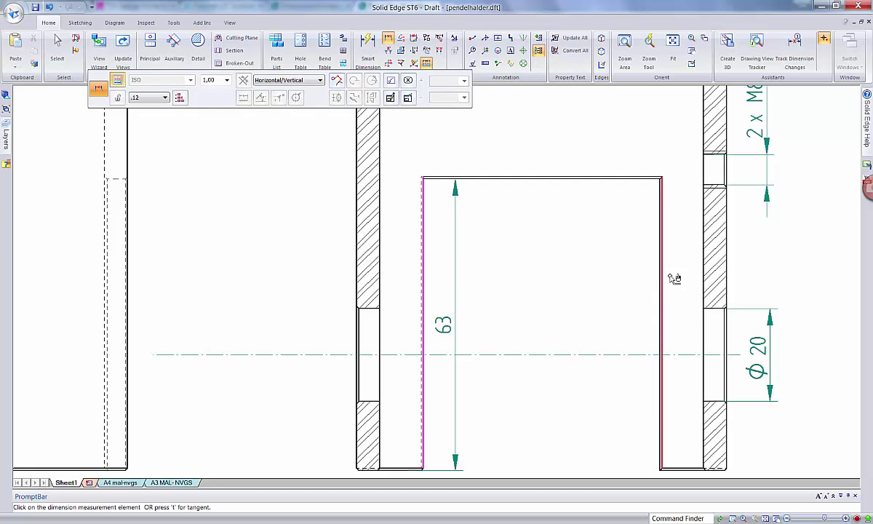
{"action": "scroll", "coordinate": [673, 281], "scroll_direction": "up", "scroll_amount": 3}
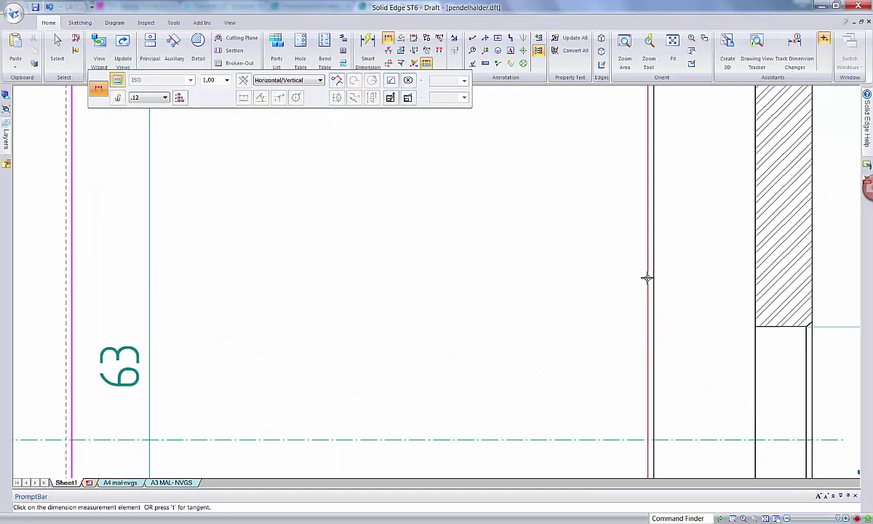
{"action": "left_click", "coordinate": [646, 277]}
{"action": "scroll", "coordinate": [644, 281], "scroll_direction": "down", "scroll_amount": 2}
{"action": "left_click", "coordinate": [642, 279]}
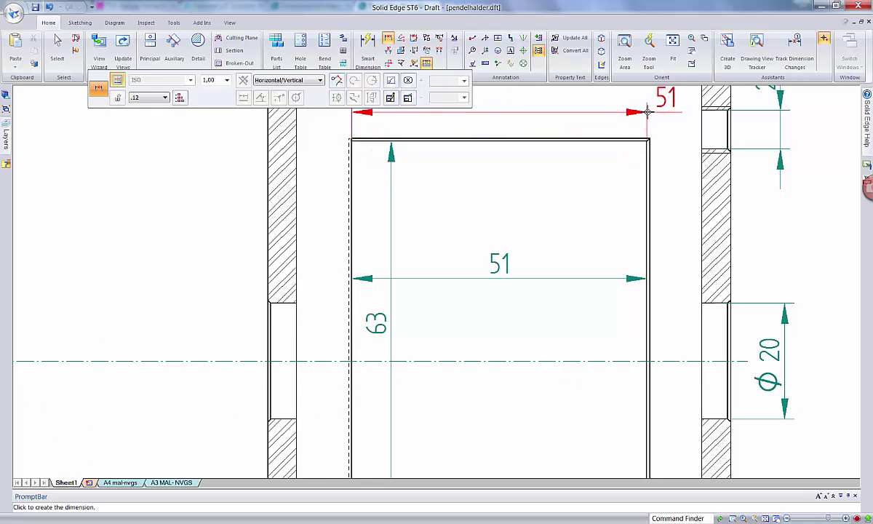
{"action": "left_click", "coordinate": [602, 111]}
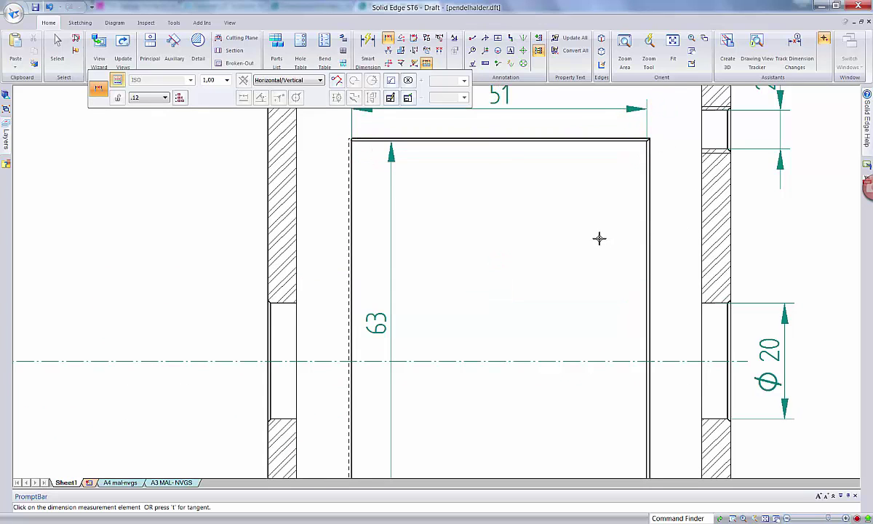
Dimension the height of the large hole's centre above the bottom edge in the front view, placing it just right of the hole.
{"action": "scroll", "coordinate": [595, 239], "scroll_direction": "down", "scroll_amount": 3}
{"action": "scroll", "coordinate": [512, 269], "scroll_direction": "down", "scroll_amount": 1}
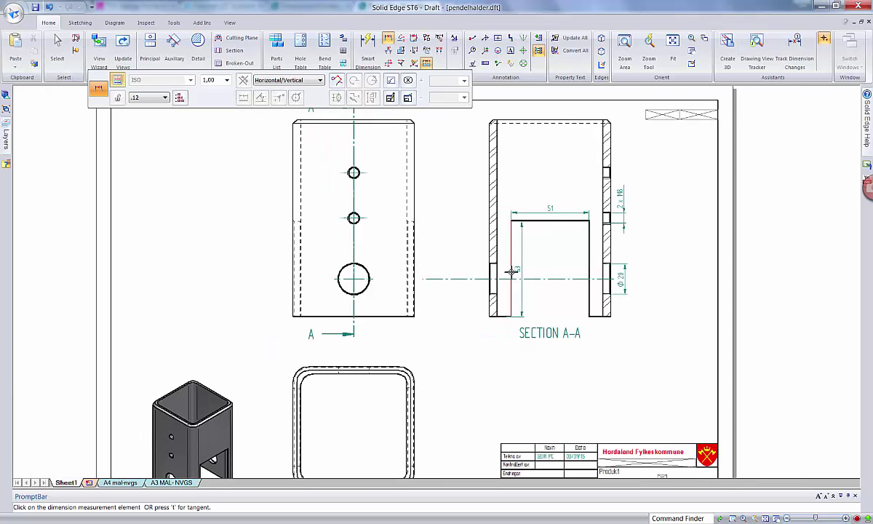
{"action": "left_click", "coordinate": [512, 271]}
{"action": "scroll", "coordinate": [341, 149], "scroll_direction": "up", "scroll_amount": 1}
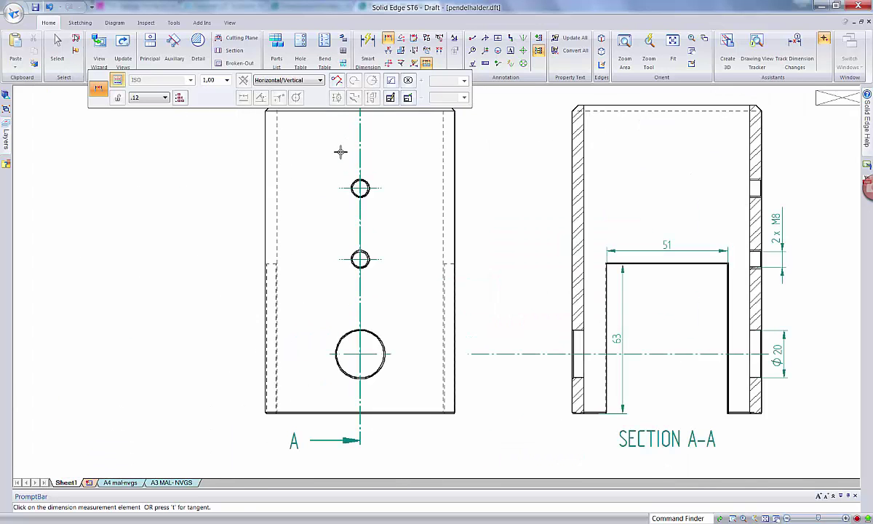
{"action": "left_click", "coordinate": [368, 48]}
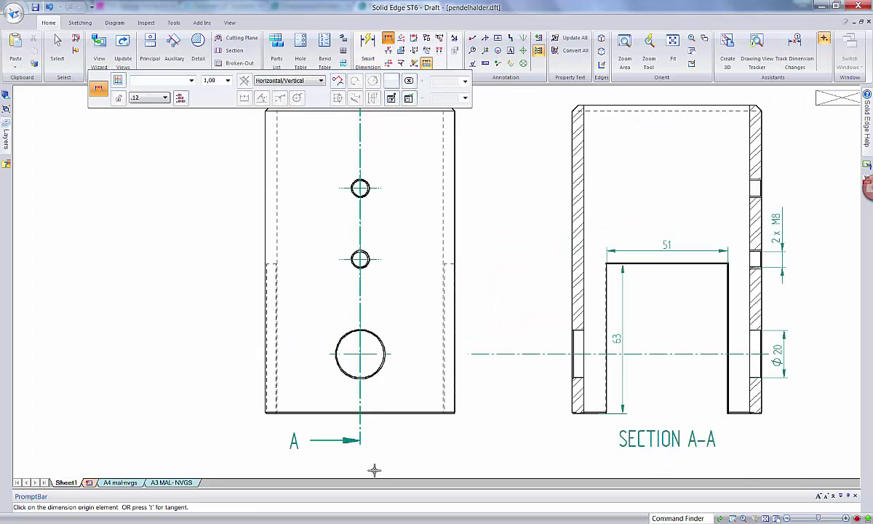
{"action": "scroll", "coordinate": [373, 467], "scroll_direction": "up", "scroll_amount": 2}
{"action": "scroll", "coordinate": [380, 412], "scroll_direction": "up", "scroll_amount": 2}
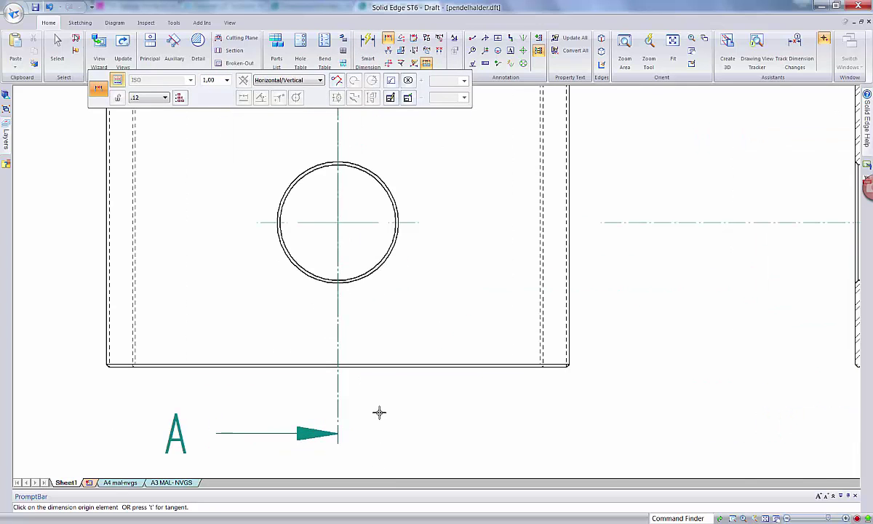
{"action": "left_click", "coordinate": [375, 367]}
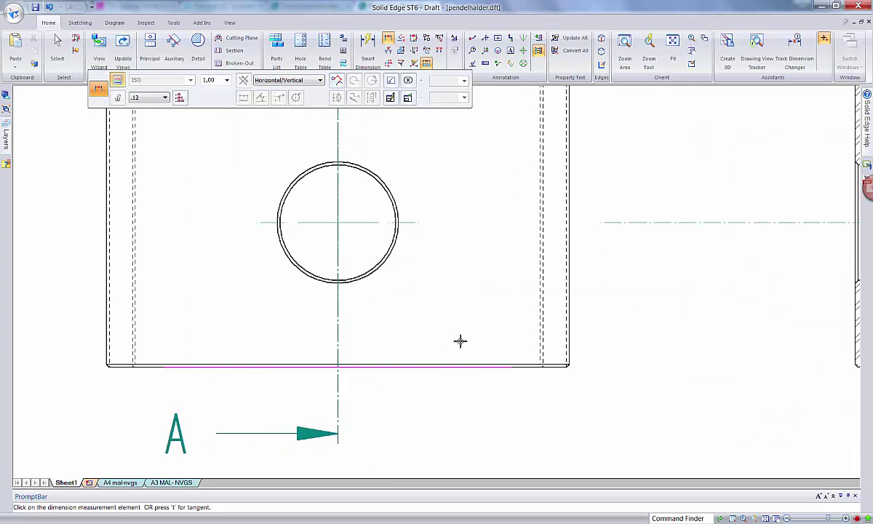
{"action": "left_click", "coordinate": [338, 222]}
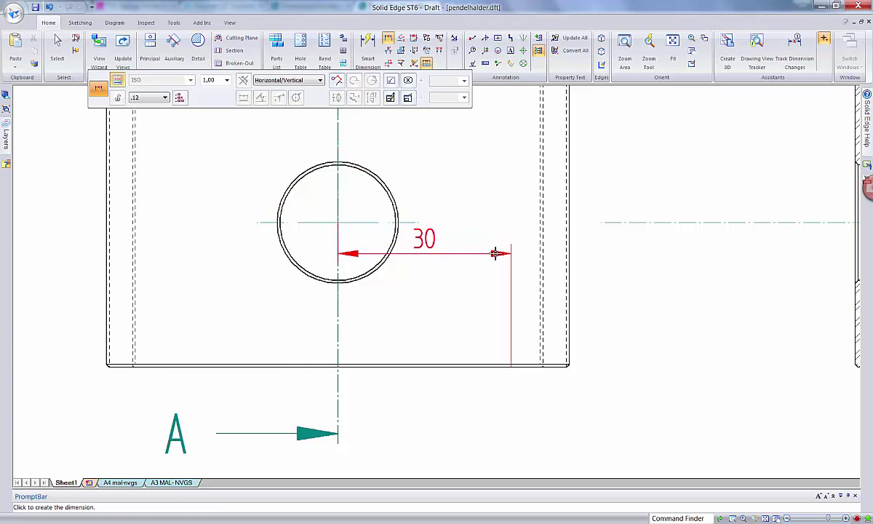
{"action": "left_click", "coordinate": [438, 254]}
{"action": "scroll", "coordinate": [466, 264], "scroll_direction": "down", "scroll_amount": 2}
{"action": "scroll", "coordinate": [466, 264], "scroll_direction": "down", "scroll_amount": 2}
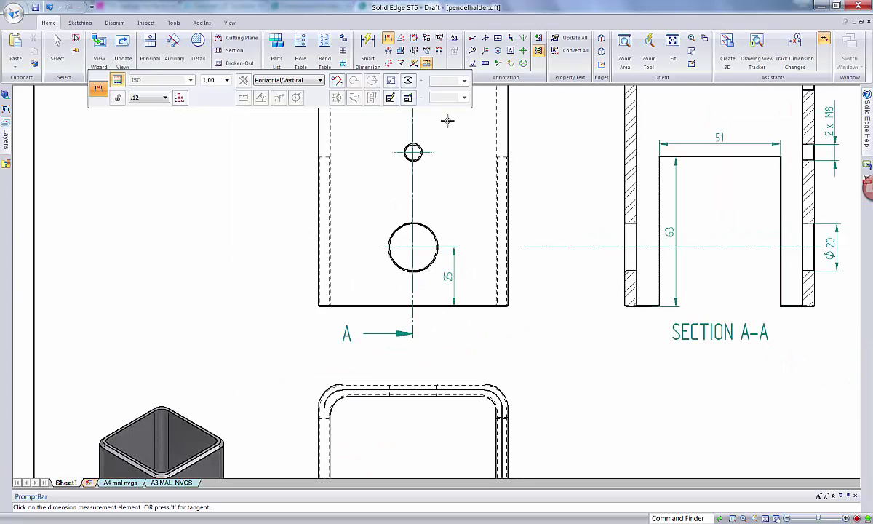
{"action": "left_click", "coordinate": [387, 37]}
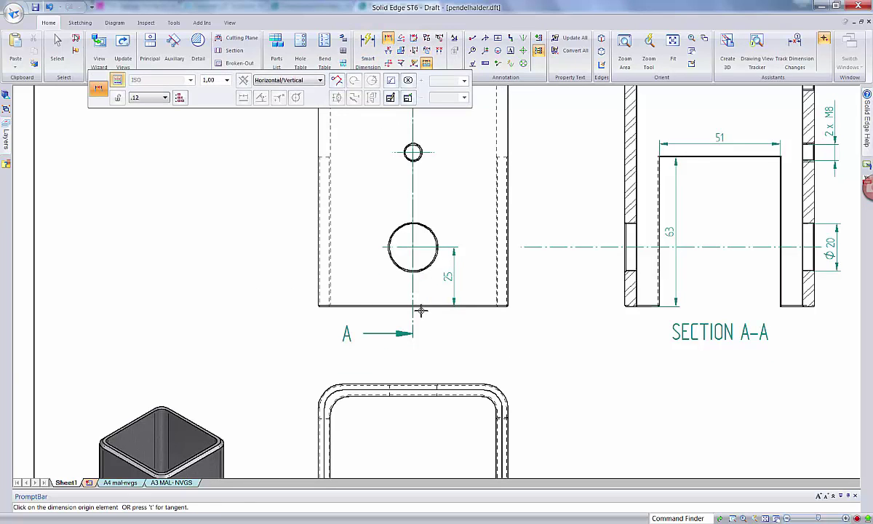
{"action": "scroll", "coordinate": [420, 300], "scroll_direction": "up", "scroll_amount": 3}
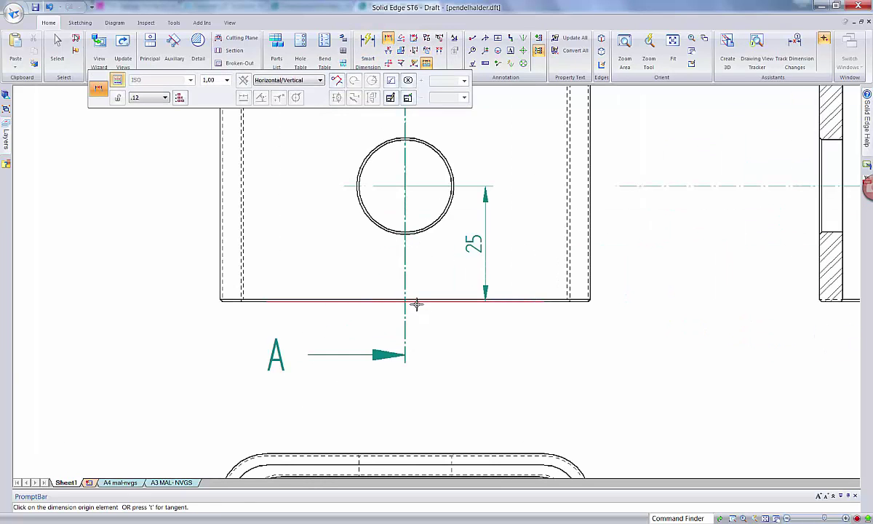
{"action": "left_click", "coordinate": [417, 303]}
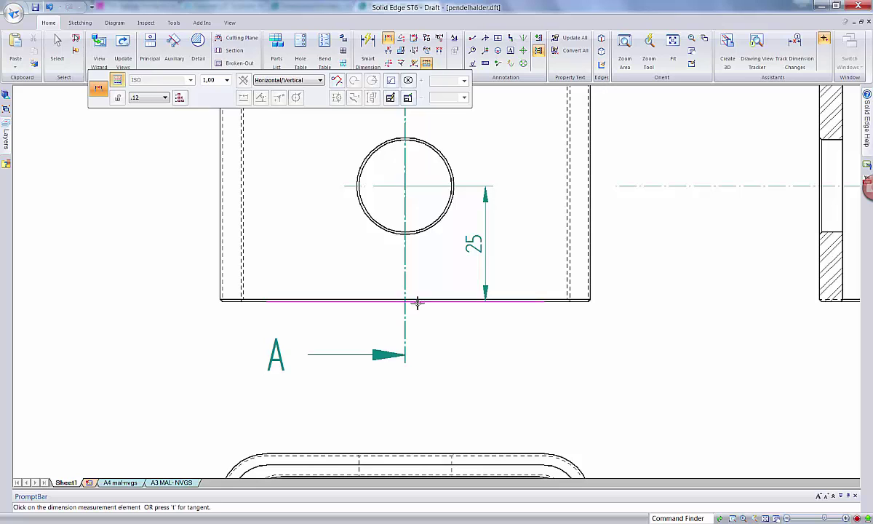
{"action": "left_click", "coordinate": [408, 188]}
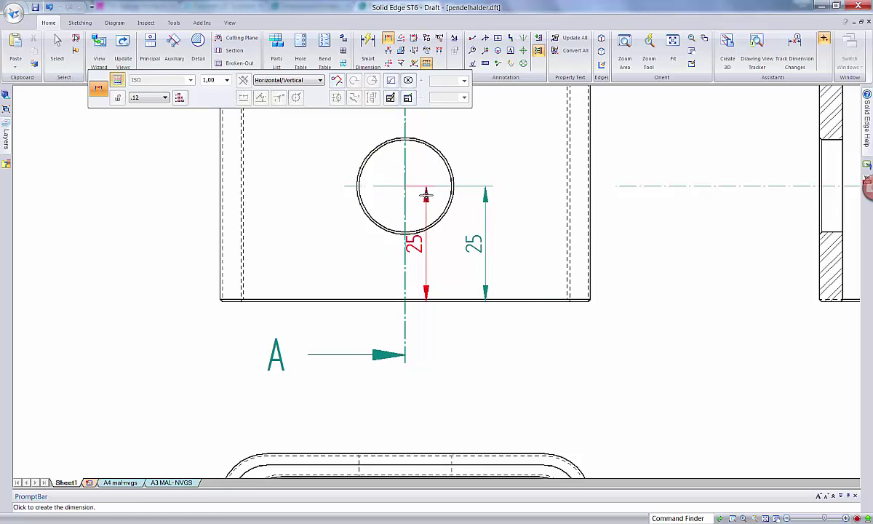
{"action": "key", "text": "Escape"}
{"action": "key", "text": "Escape"}
Dimension the lower small hole's centre from the bottom edge in the front view, placing it outside the large hole's height dimension.
{"action": "scroll", "coordinate": [436, 201], "scroll_direction": "down", "scroll_amount": 3}
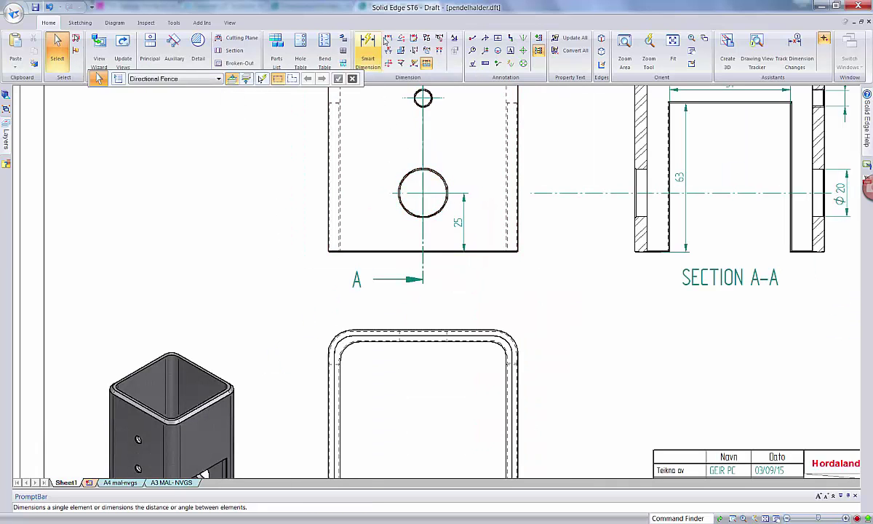
{"action": "left_click", "coordinate": [387, 38]}
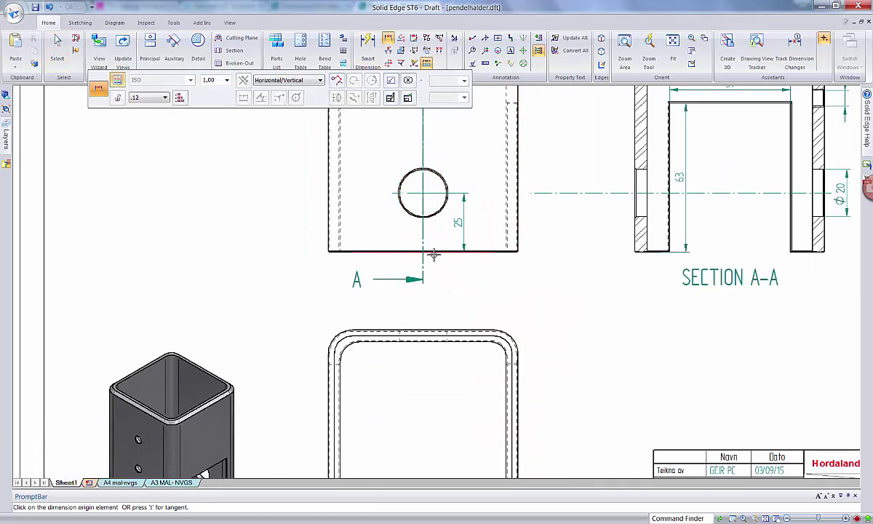
{"action": "left_click", "coordinate": [434, 252]}
{"action": "scroll", "coordinate": [439, 169], "scroll_direction": "down", "scroll_amount": 2}
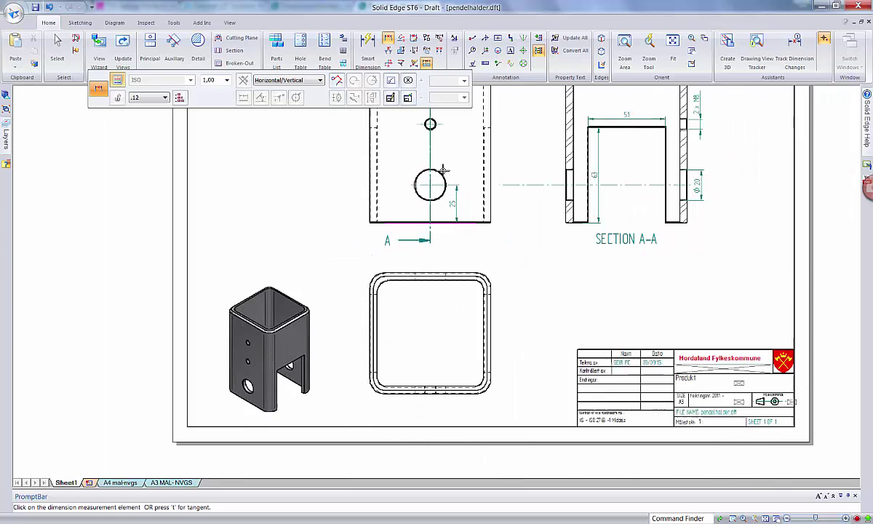
{"action": "left_click", "coordinate": [430, 124]}
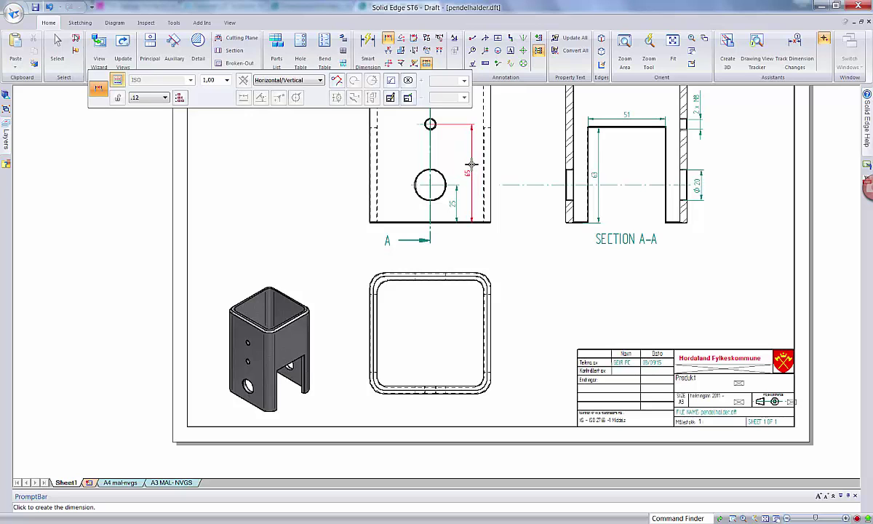
{"action": "left_click", "coordinate": [472, 164]}
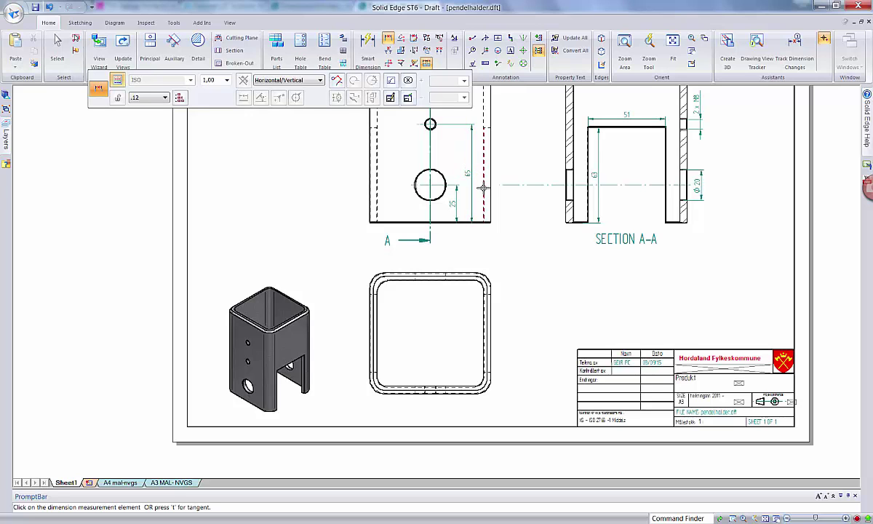
Dimension the upper small hole's centre from the bottom edge in the front view, placing it left of the centre line.
{"action": "scroll", "coordinate": [455, 177], "scroll_direction": "down", "scroll_amount": 1}
{"action": "scroll", "coordinate": [497, 204], "scroll_direction": "down", "scroll_amount": 2}
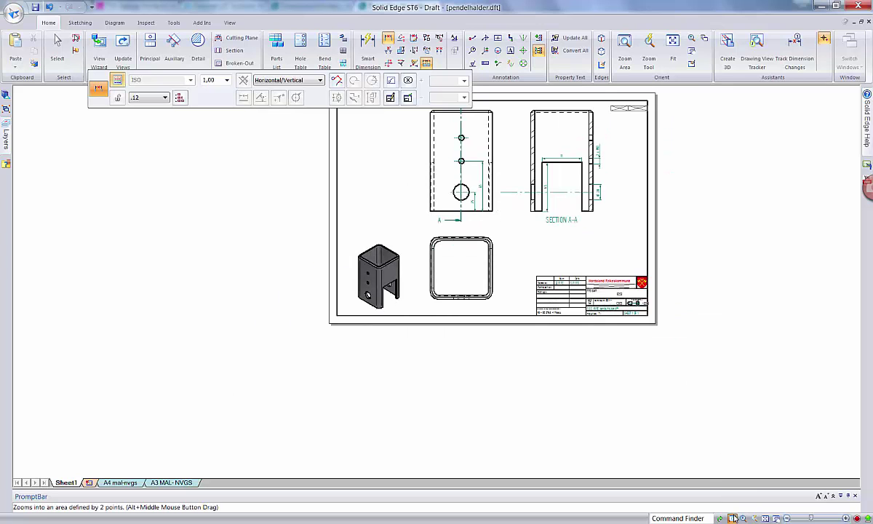
{"action": "left_click", "coordinate": [624, 53]}
{"action": "left_click", "coordinate": [405, 97]}
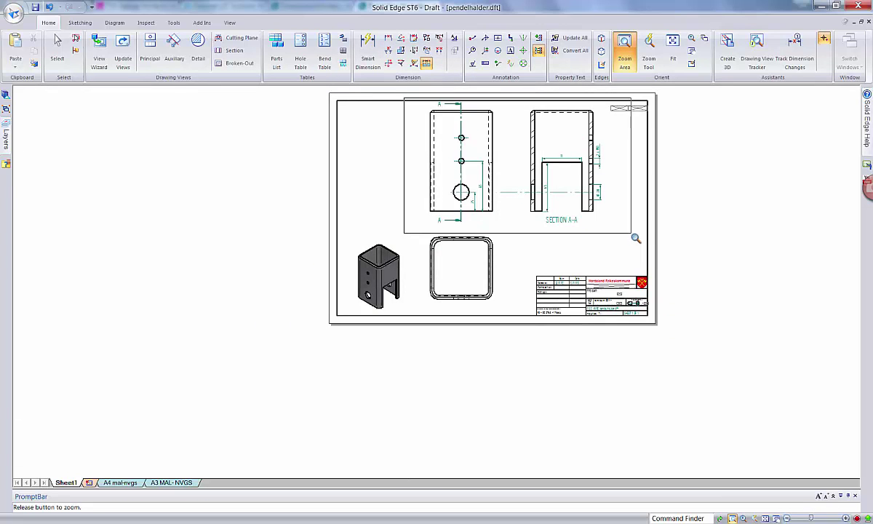
{"action": "left_click", "coordinate": [648, 240]}
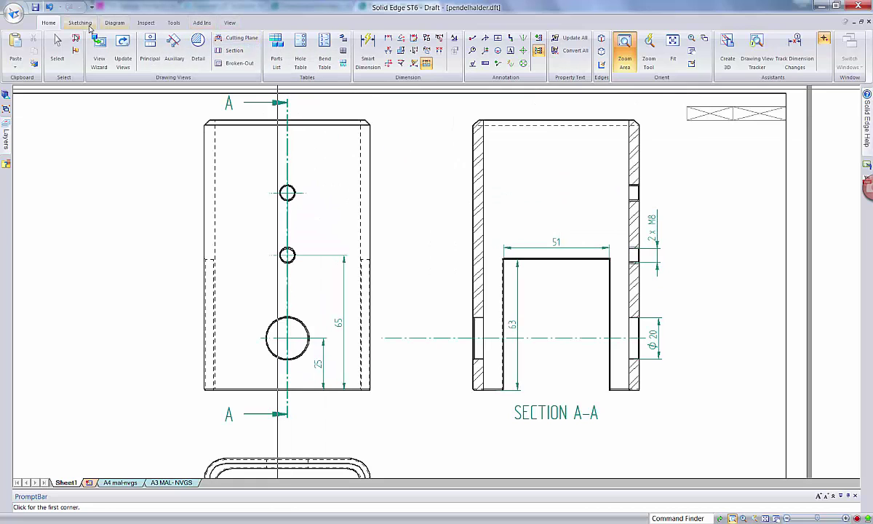
{"action": "left_click", "coordinate": [57, 45]}
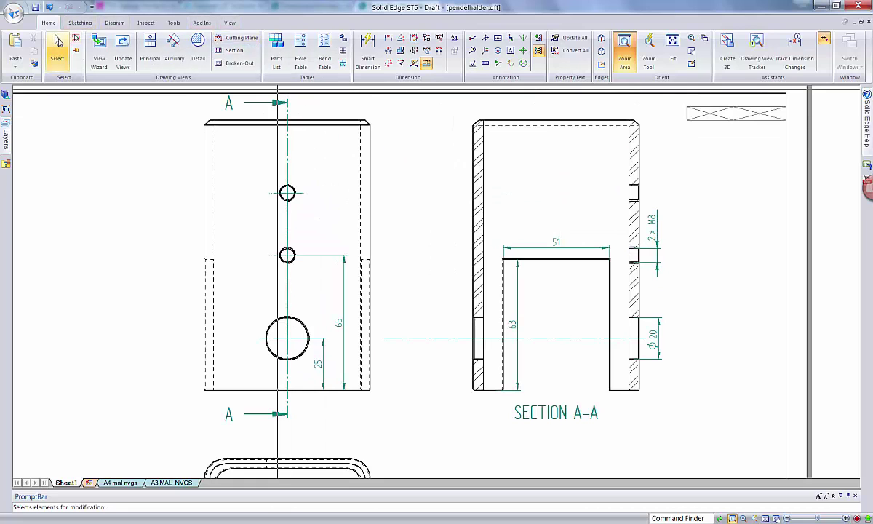
{"action": "left_click", "coordinate": [387, 37]}
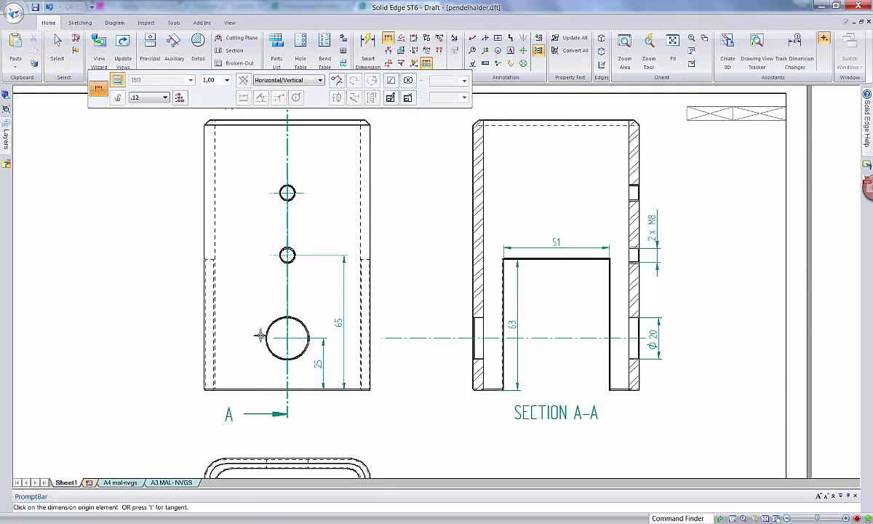
{"action": "scroll", "coordinate": [237, 392], "scroll_direction": "up", "scroll_amount": 4}
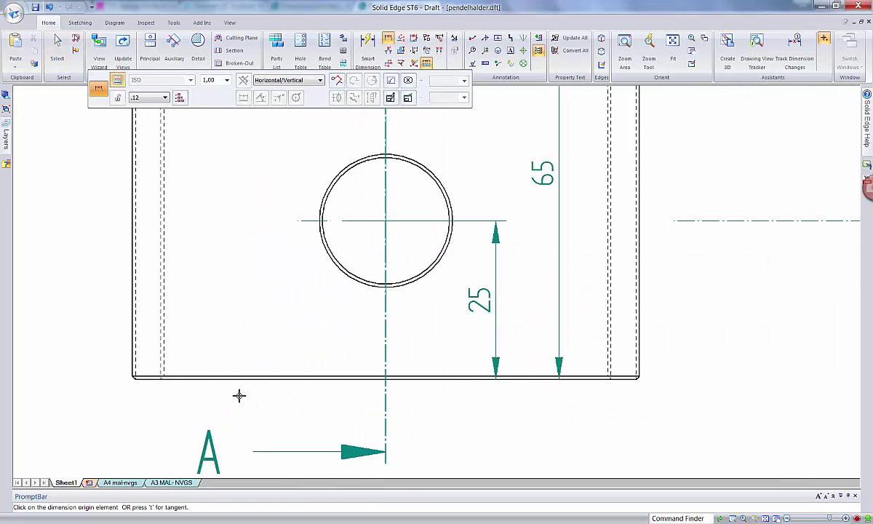
{"action": "scroll", "coordinate": [268, 360], "scroll_direction": "down", "scroll_amount": 3}
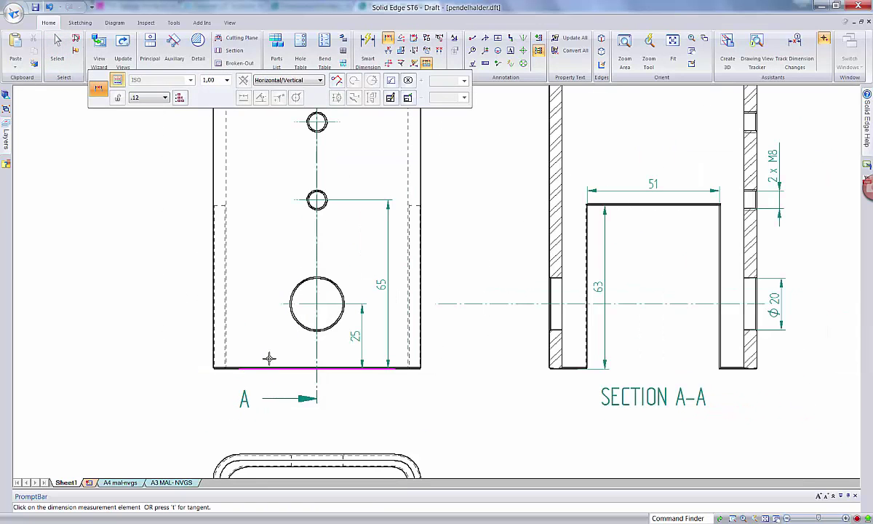
{"action": "left_click", "coordinate": [317, 123]}
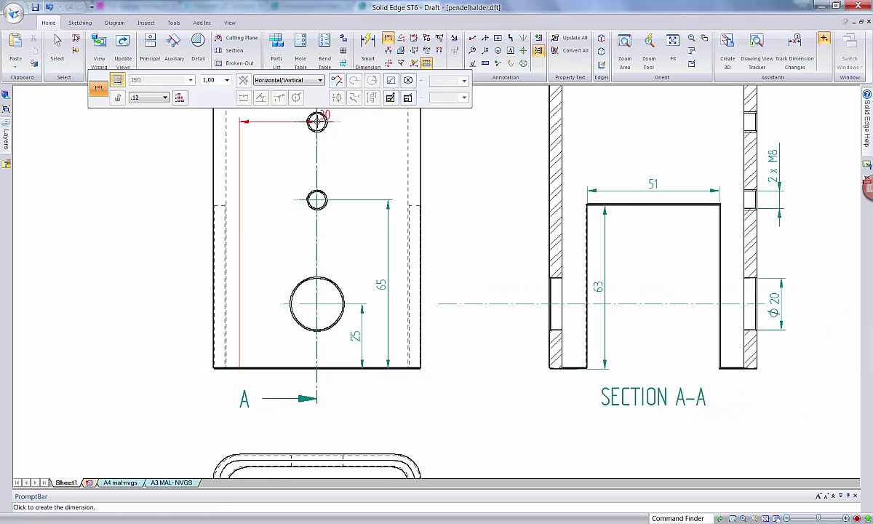
{"action": "left_click", "coordinate": [266, 173]}
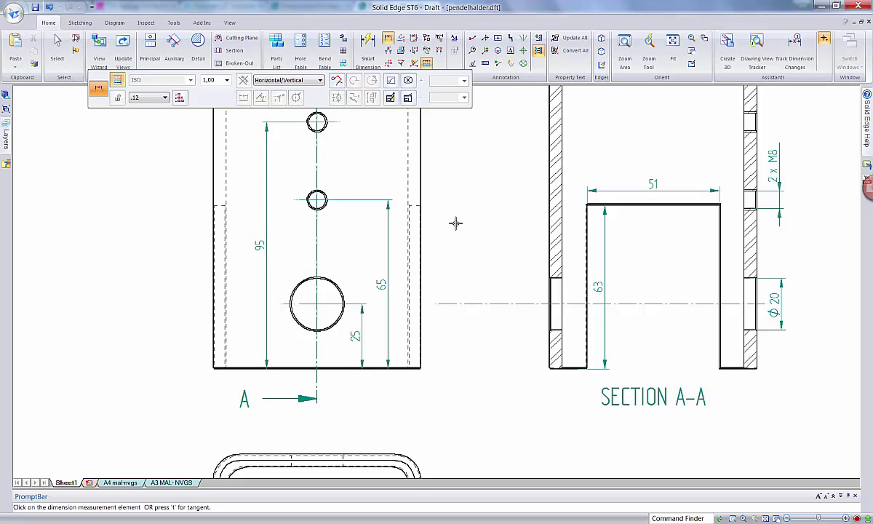
Dimension the overall height of the front view between its top and bottom edges, placing the dimension left of the view.
{"action": "scroll", "coordinate": [459, 230], "scroll_direction": "down", "scroll_amount": 2}
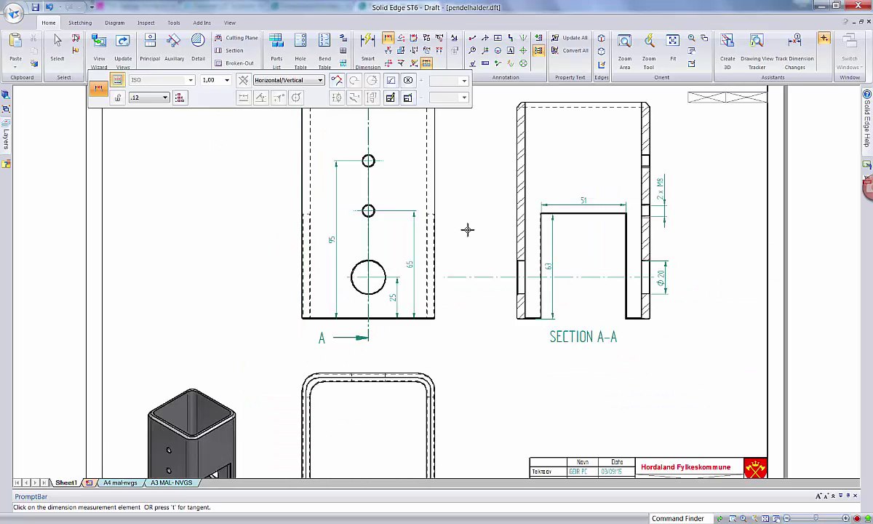
{"action": "scroll", "coordinate": [470, 227], "scroll_direction": "down", "scroll_amount": 1}
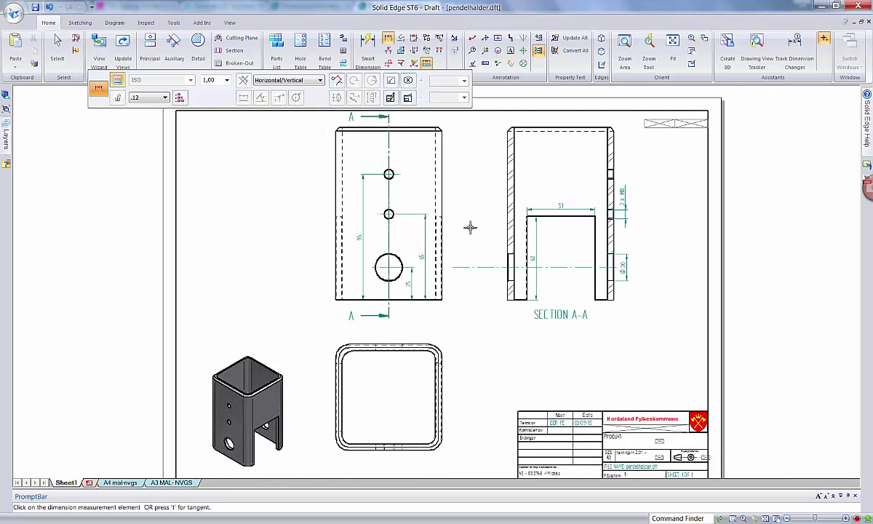
{"action": "scroll", "coordinate": [470, 227], "scroll_direction": "down", "scroll_amount": 1}
{"action": "scroll", "coordinate": [470, 227], "scroll_direction": "up", "scroll_amount": 1}
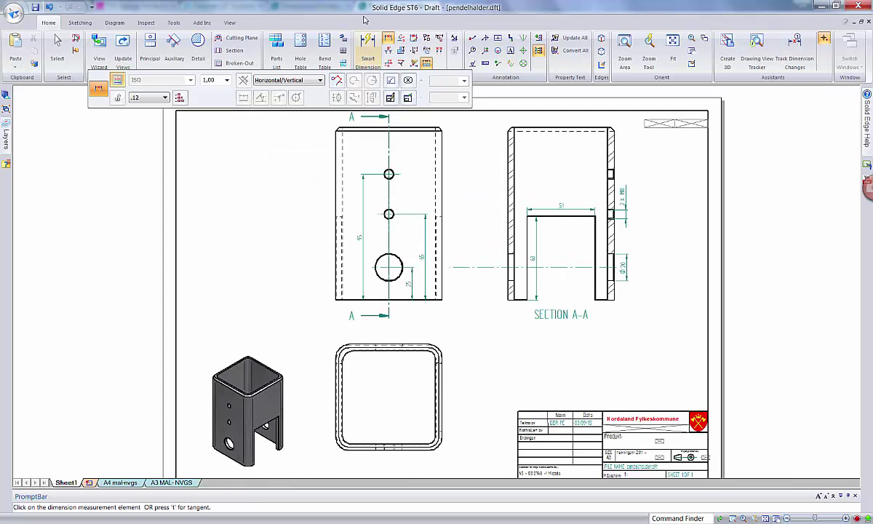
{"action": "left_click", "coordinate": [367, 61]}
{"action": "left_click", "coordinate": [368, 61]}
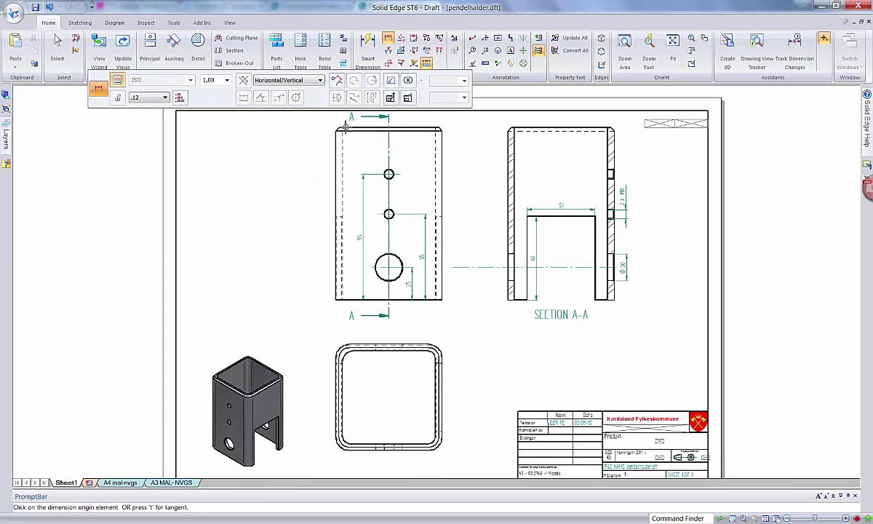
{"action": "scroll", "coordinate": [352, 128], "scroll_direction": "up", "scroll_amount": 1}
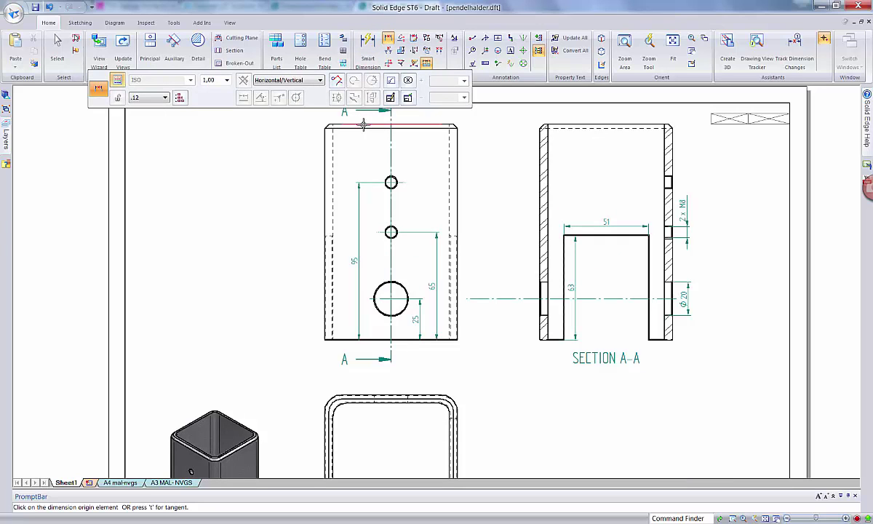
{"action": "left_click", "coordinate": [364, 125]}
{"action": "scroll", "coordinate": [319, 336], "scroll_direction": "up", "scroll_amount": 1}
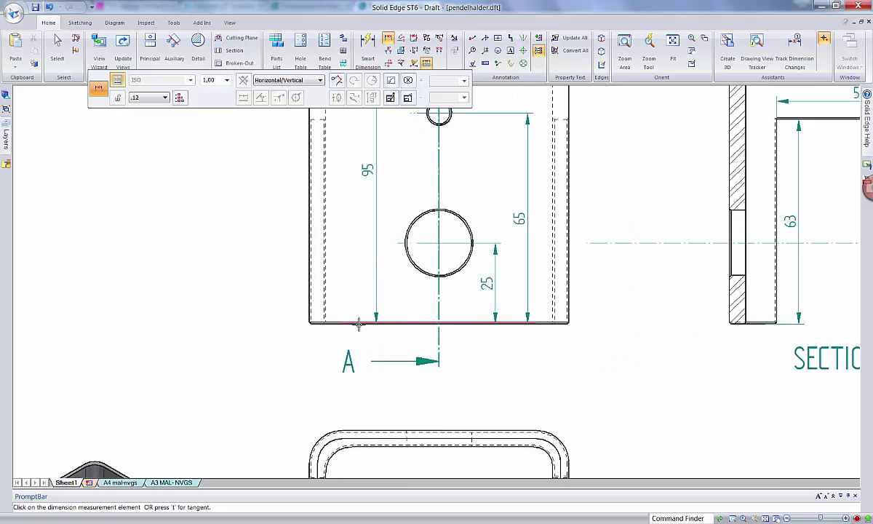
{"action": "left_click", "coordinate": [355, 327]}
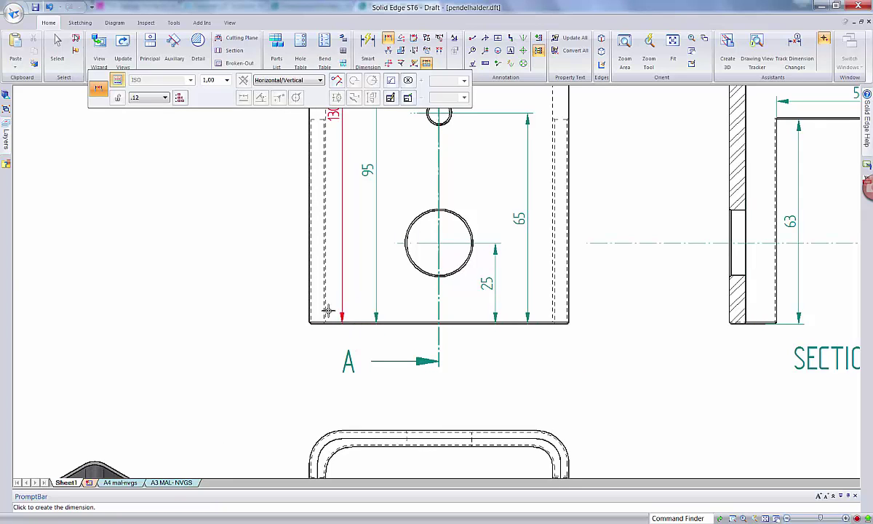
{"action": "left_click", "coordinate": [282, 295]}
{"action": "scroll", "coordinate": [477, 318], "scroll_direction": "down", "scroll_amount": 2}
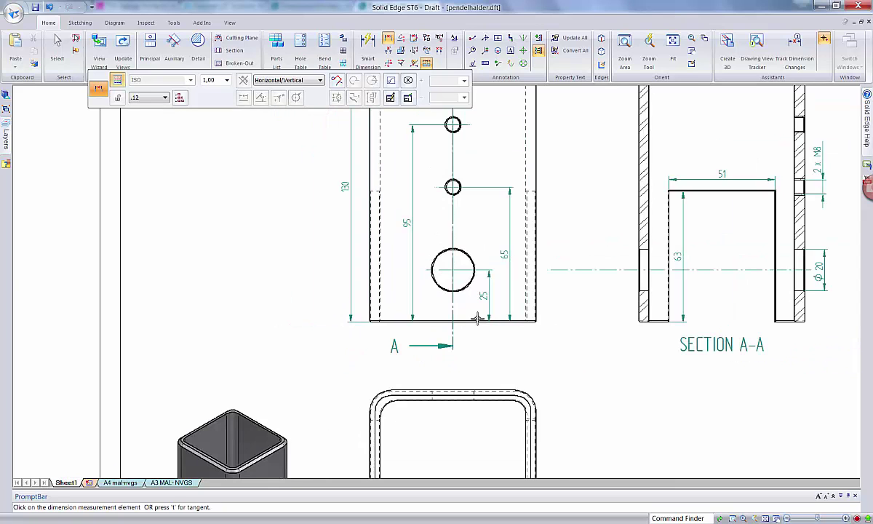
Dimension the tube's outer width in the end view below the front view, placing the dimension above that view.
{"action": "scroll", "coordinate": [477, 318], "scroll_direction": "down", "scroll_amount": 1}
{"action": "scroll", "coordinate": [566, 313], "scroll_direction": "down", "scroll_amount": 1}
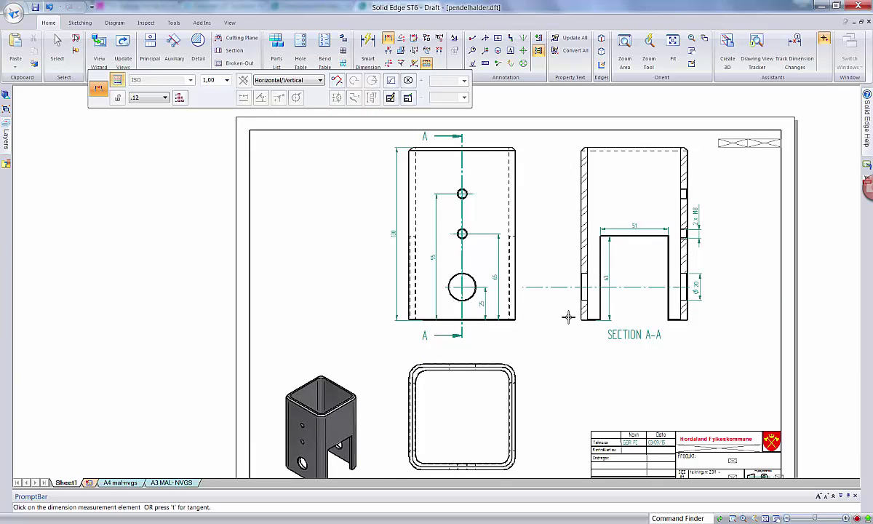
{"action": "scroll", "coordinate": [561, 306], "scroll_direction": "up", "scroll_amount": 1}
{"action": "scroll", "coordinate": [561, 305], "scroll_direction": "down", "scroll_amount": 1}
{"action": "scroll", "coordinate": [559, 305], "scroll_direction": "up", "scroll_amount": 1}
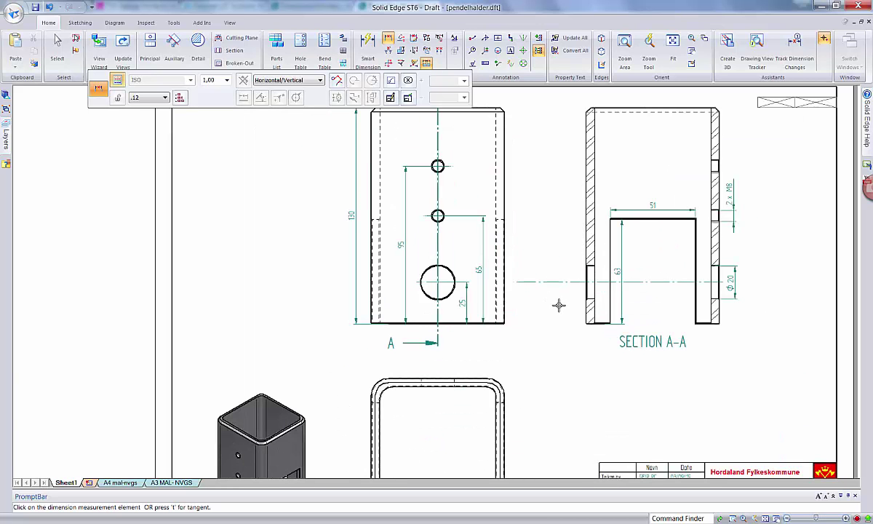
{"action": "scroll", "coordinate": [559, 305], "scroll_direction": "up", "scroll_amount": 1}
{"action": "scroll", "coordinate": [560, 305], "scroll_direction": "down", "scroll_amount": 2}
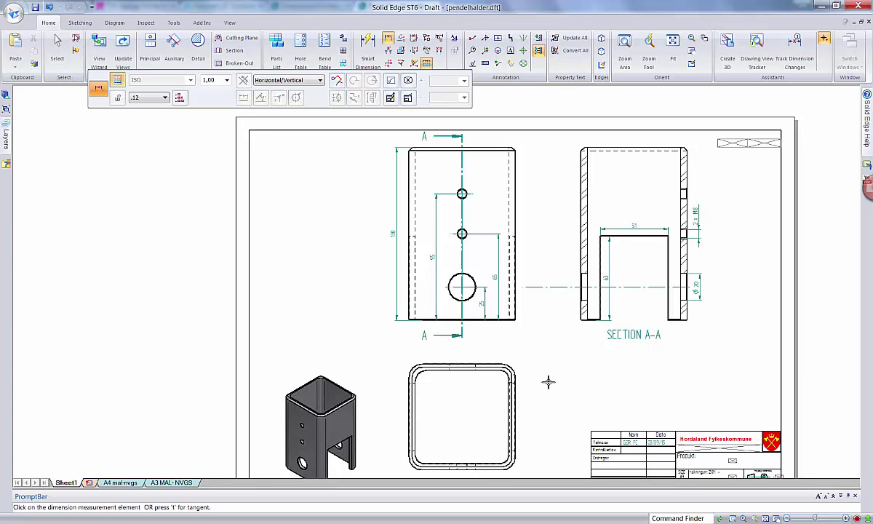
{"action": "left_click", "coordinate": [517, 431]}
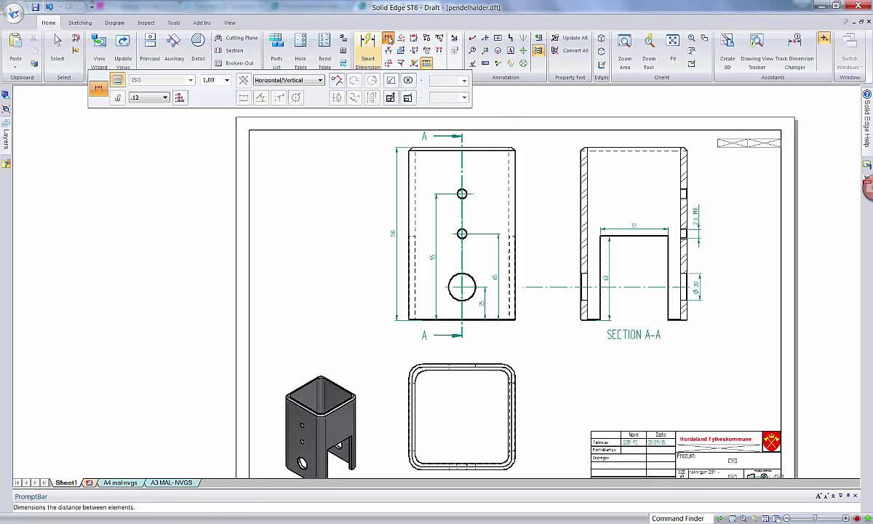
{"action": "scroll", "coordinate": [470, 336], "scroll_direction": "up", "scroll_amount": 3}
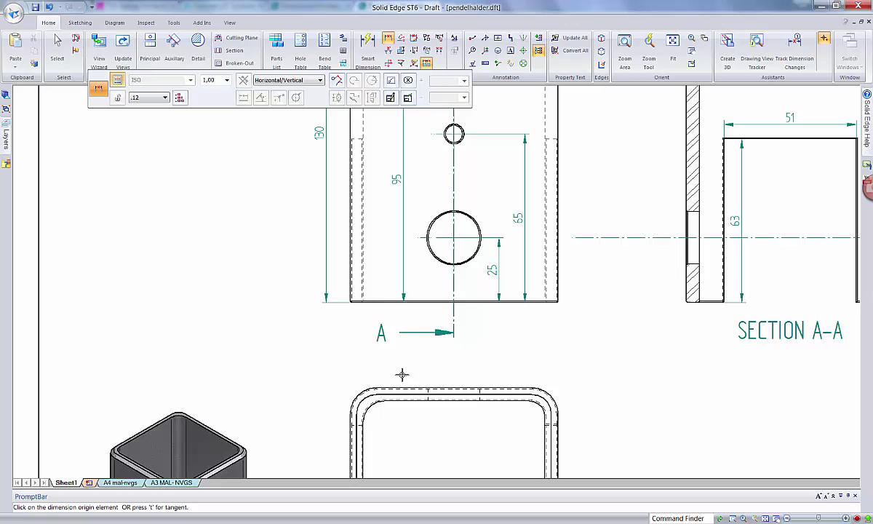
{"action": "left_click", "coordinate": [350, 442]}
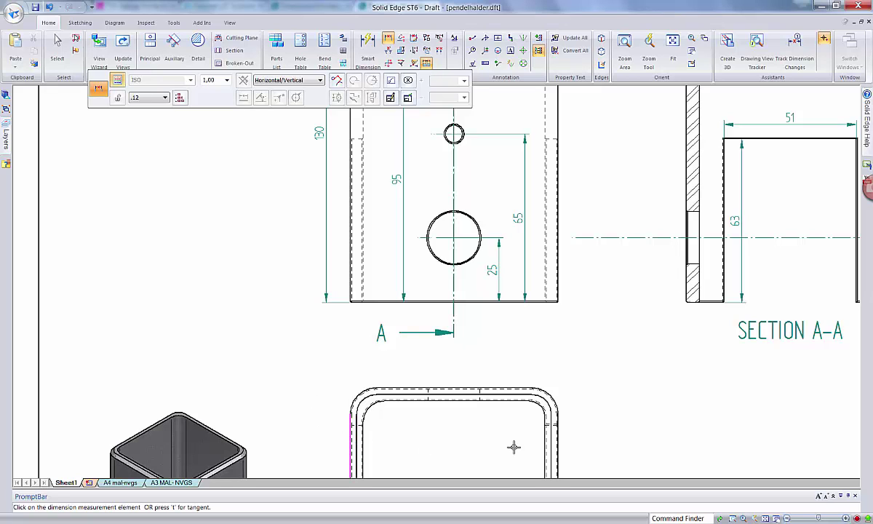
{"action": "left_click", "coordinate": [558, 451]}
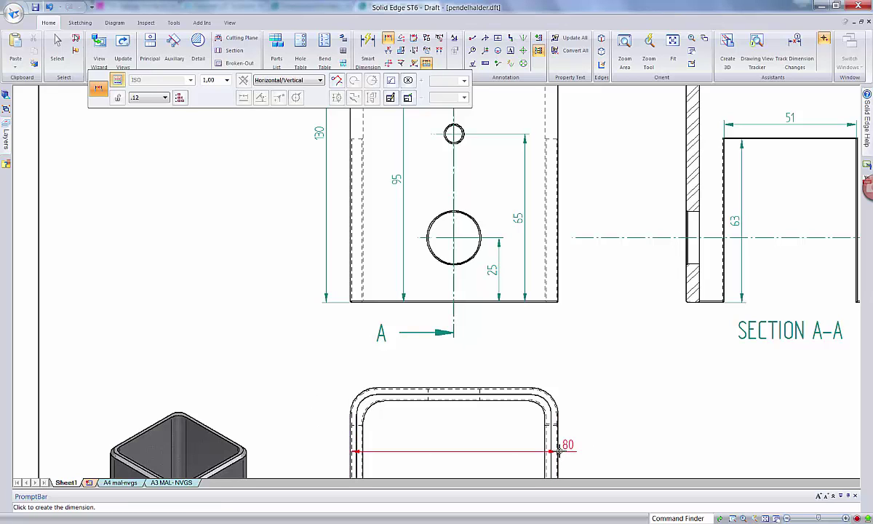
{"action": "left_click", "coordinate": [532, 365]}
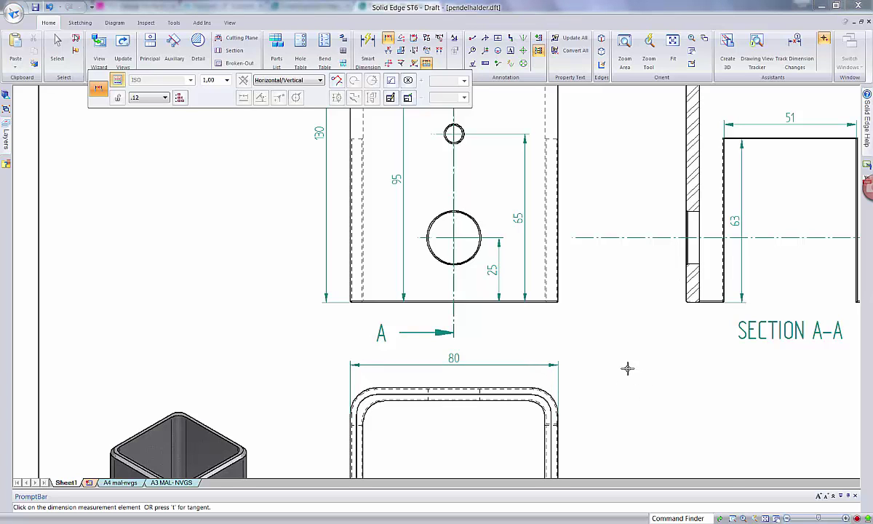
{"action": "right_click", "coordinate": [627, 370]}
{"action": "left_click", "coordinate": [626, 380]}
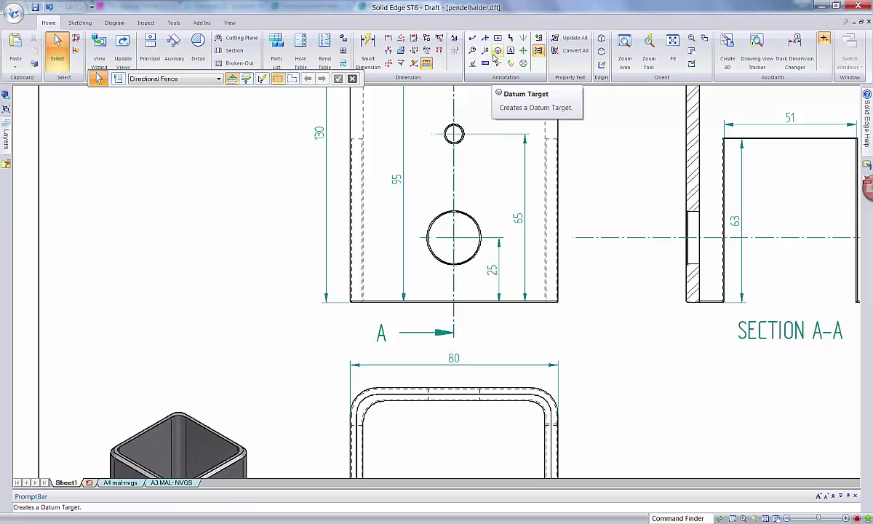
Add the square symbol as a prefix to the end view's outer width dimension.
{"action": "left_click", "coordinate": [509, 348]}
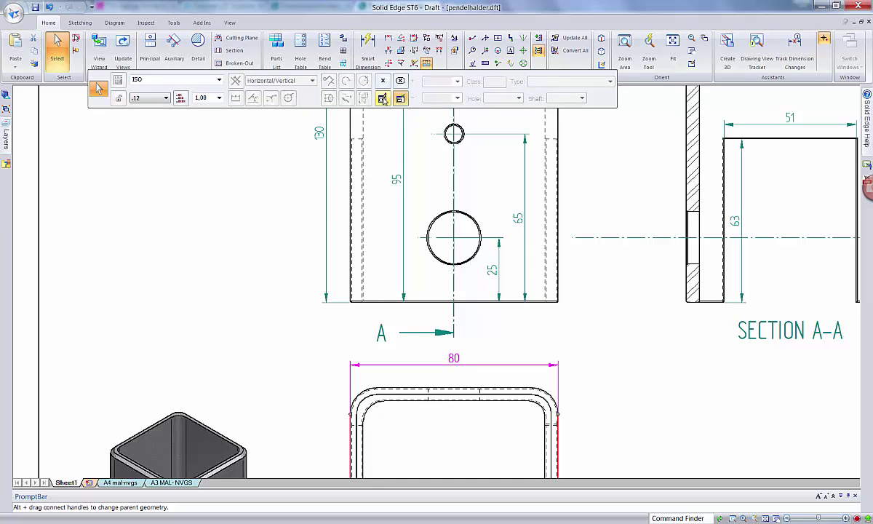
{"action": "left_click", "coordinate": [382, 98]}
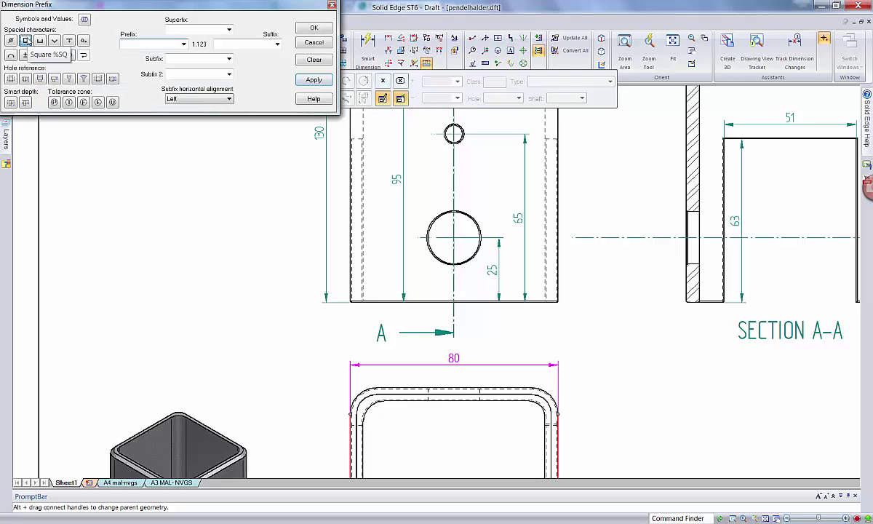
{"action": "left_click", "coordinate": [26, 41]}
{"action": "left_click", "coordinate": [314, 30]}
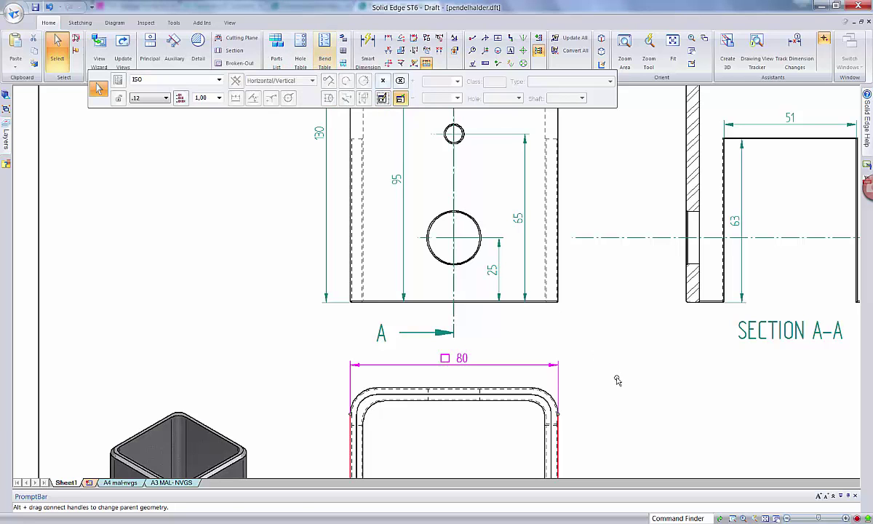
{"action": "key", "text": "Escape"}
{"action": "scroll", "coordinate": [664, 399], "scroll_direction": "down", "scroll_amount": 2}
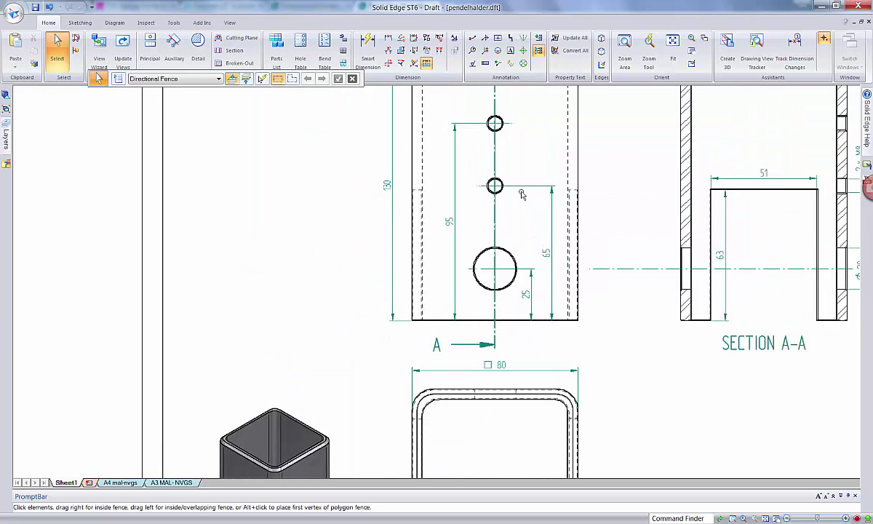
Dimension the tube's wall thickness in the end view between the right wall's inner and outer edges, placing the value outside the tube.
{"action": "left_click", "coordinate": [388, 37]}
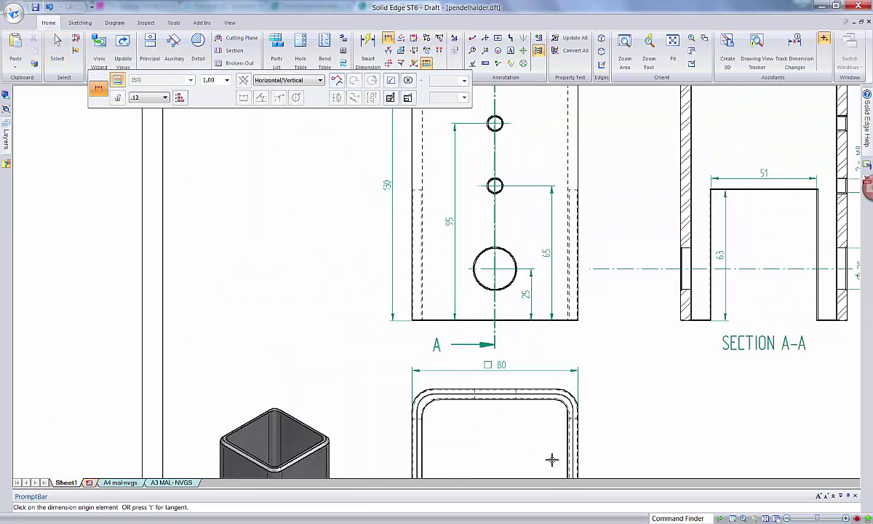
{"action": "scroll", "coordinate": [564, 457], "scroll_direction": "up", "scroll_amount": 2}
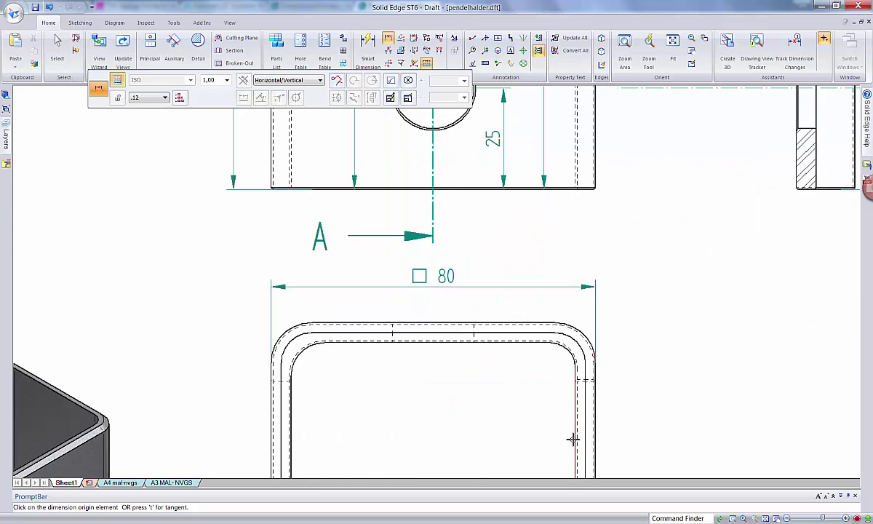
{"action": "scroll", "coordinate": [575, 439], "scroll_direction": "up", "scroll_amount": 3}
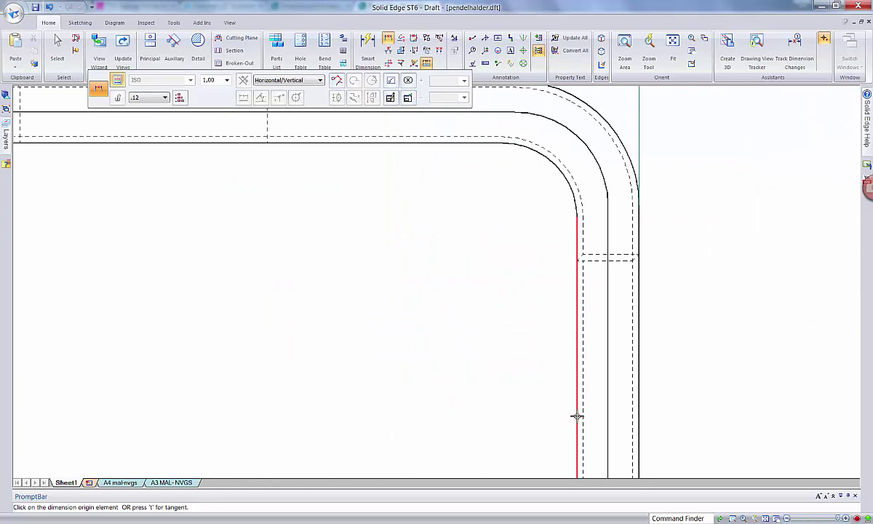
{"action": "left_click", "coordinate": [577, 416]}
{"action": "left_click", "coordinate": [639, 422]}
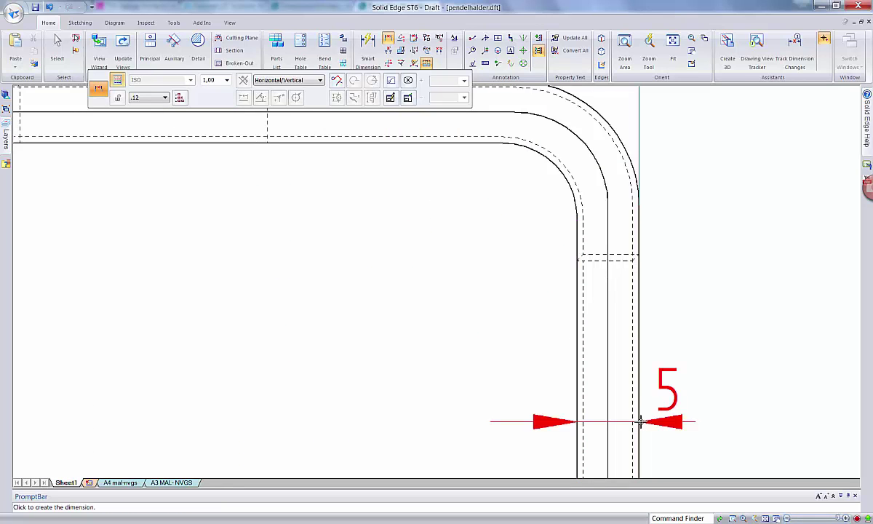
{"action": "left_click", "coordinate": [690, 421]}
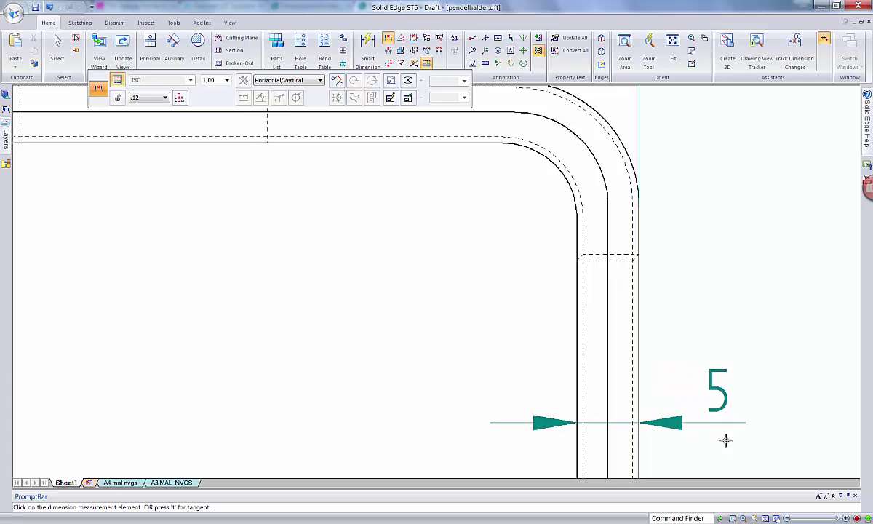
{"action": "right_click", "coordinate": [778, 447]}
{"action": "left_click", "coordinate": [770, 433]}
Save the draft and fit the whole sheet in view to check the dimensioned views.
{"action": "scroll", "coordinate": [739, 331], "scroll_direction": "down", "scroll_amount": 3}
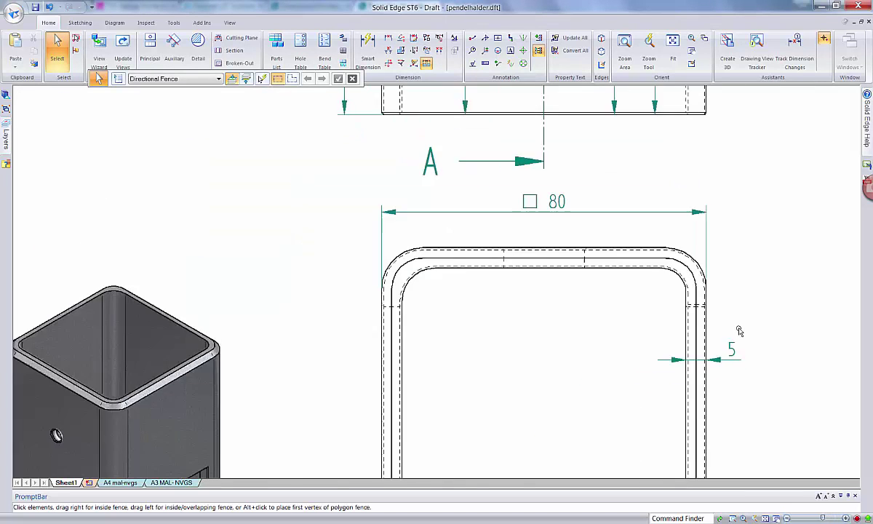
{"action": "scroll", "coordinate": [739, 331], "scroll_direction": "down", "scroll_amount": 1}
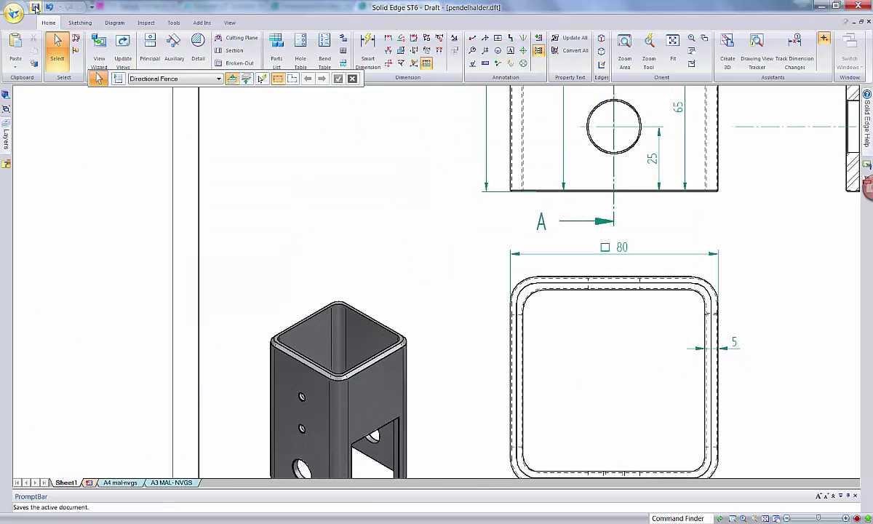
{"action": "left_click", "coordinate": [35, 8]}
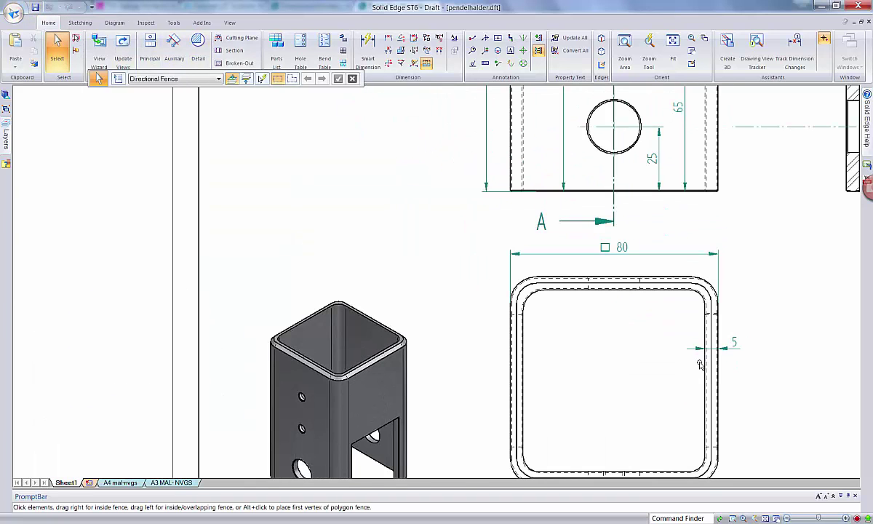
{"action": "left_click", "coordinate": [766, 518]}
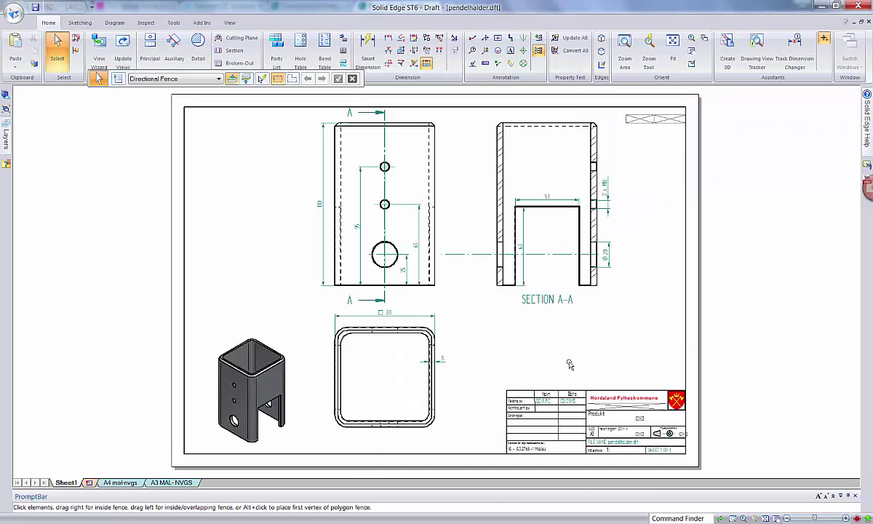
{"action": "scroll", "coordinate": [570, 364], "scroll_direction": "up", "scroll_amount": 2}
{"action": "scroll", "coordinate": [570, 364], "scroll_direction": "down", "scroll_amount": 1}
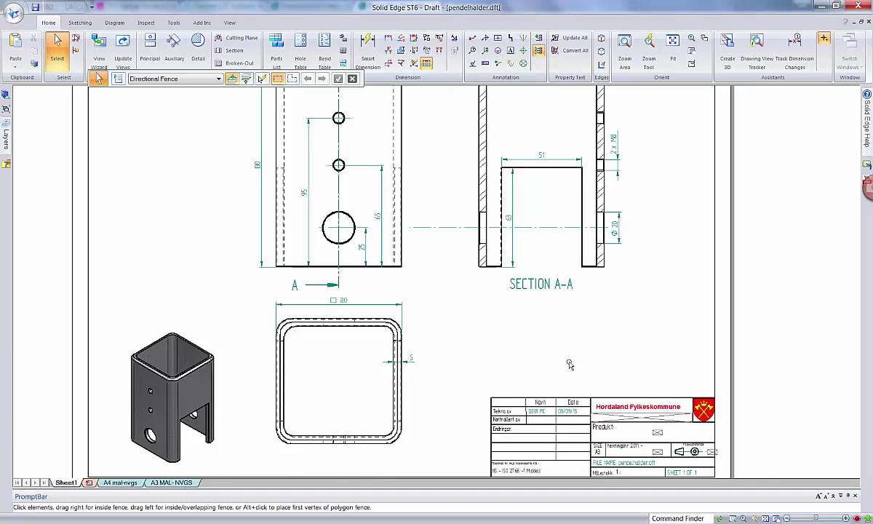
{"action": "scroll", "coordinate": [419, 416], "scroll_direction": "up", "scroll_amount": 2}
{"action": "scroll", "coordinate": [420, 424], "scroll_direction": "down", "scroll_amount": 4}
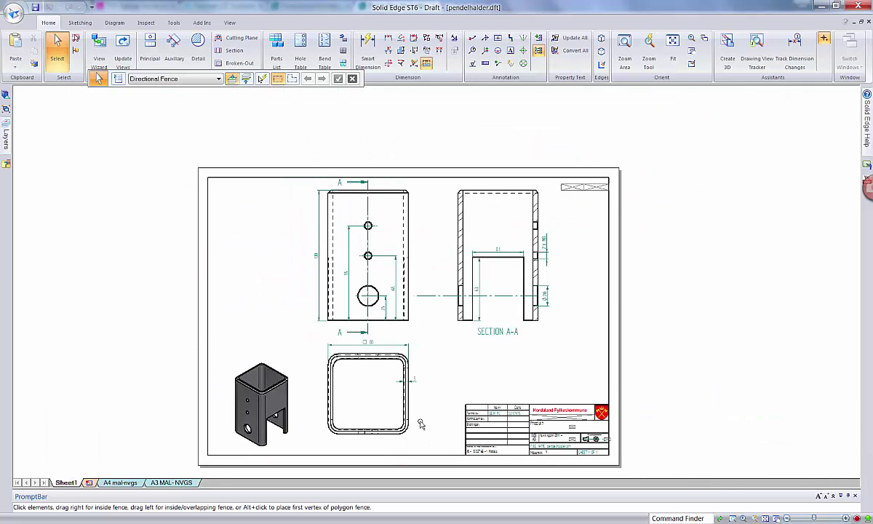
Move the shaded isometric view slightly up and the tube's end view slightly down on the sheet.
{"action": "left_click", "coordinate": [283, 376]}
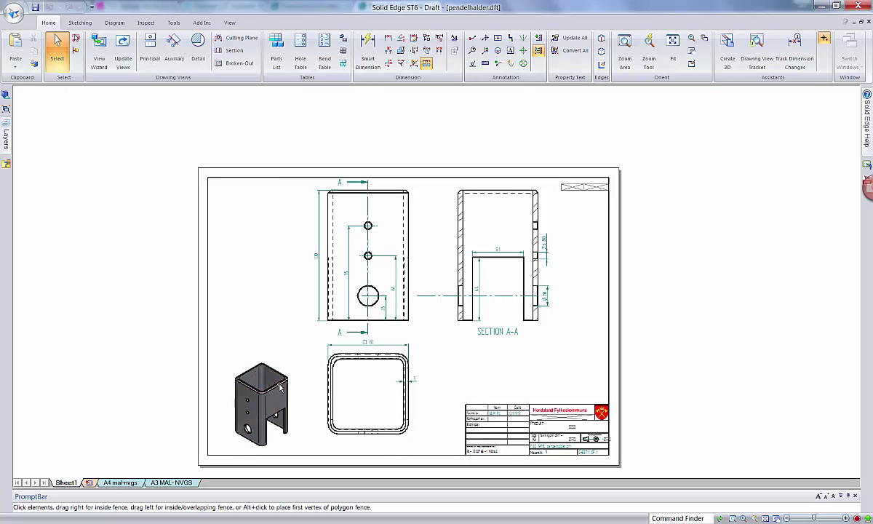
{"action": "left_click", "coordinate": [440, 346]}
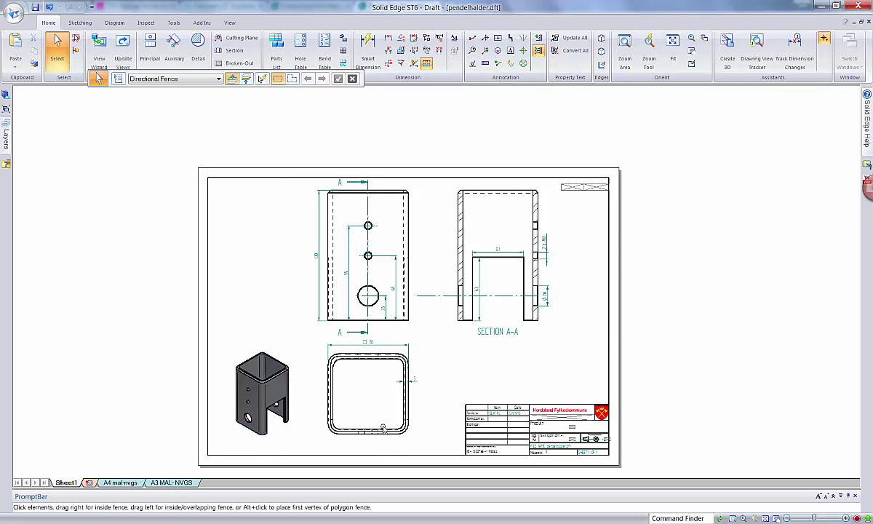
{"action": "left_click", "coordinate": [394, 441]}
{"action": "left_click_drag", "start_coordinate": [394, 440], "coordinate": [393, 446]}
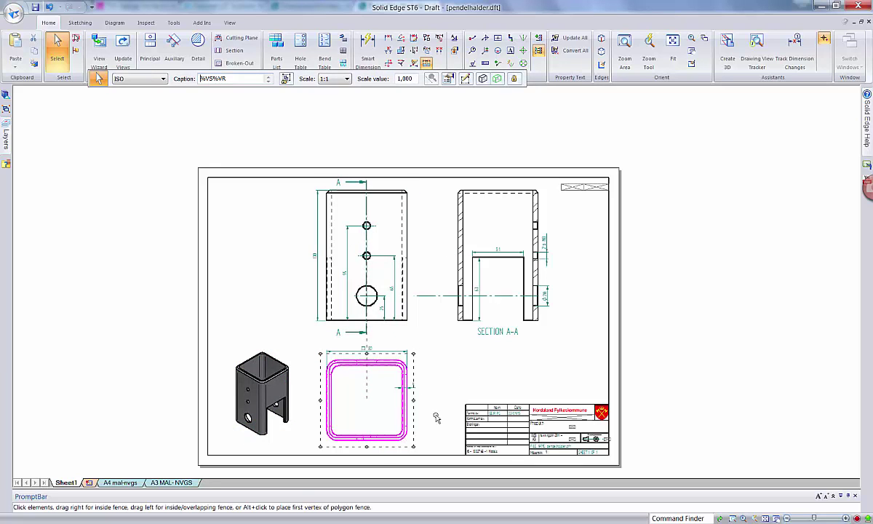
Move the front view with its aligned section view slightly down on the sheet, and move the tube's end view slightly down as well.
{"action": "left_click", "coordinate": [447, 393]}
{"action": "scroll", "coordinate": [452, 392], "scroll_direction": "down", "scroll_amount": 1}
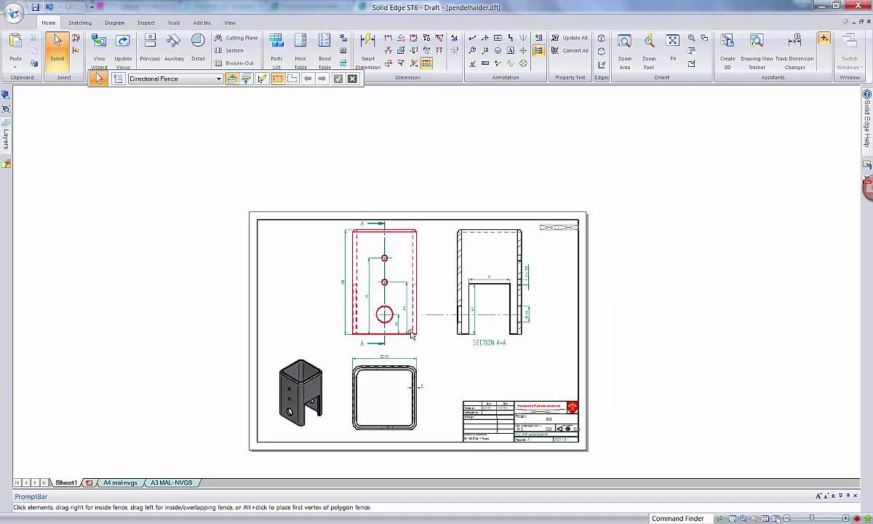
{"action": "left_click_drag", "start_coordinate": [417, 337], "coordinate": [419, 347]}
{"action": "left_click", "coordinate": [452, 364]}
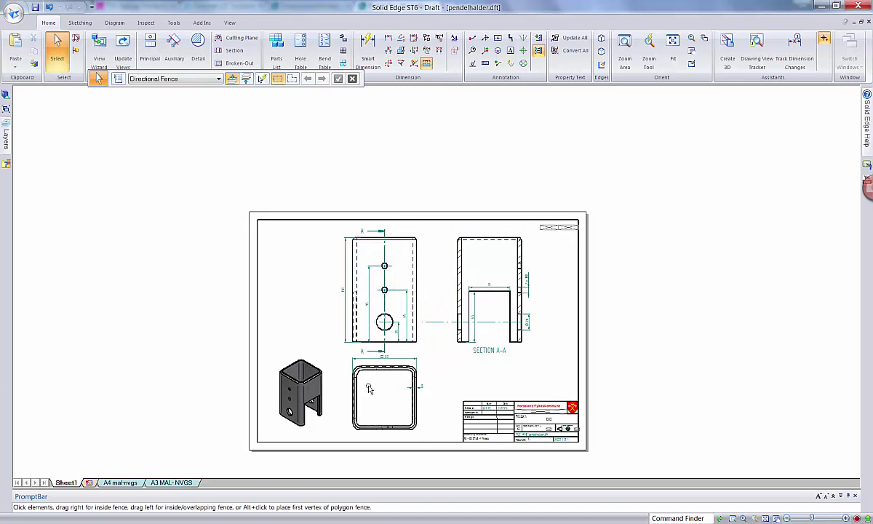
{"action": "left_click_drag", "start_coordinate": [411, 440], "coordinate": [410, 445]}
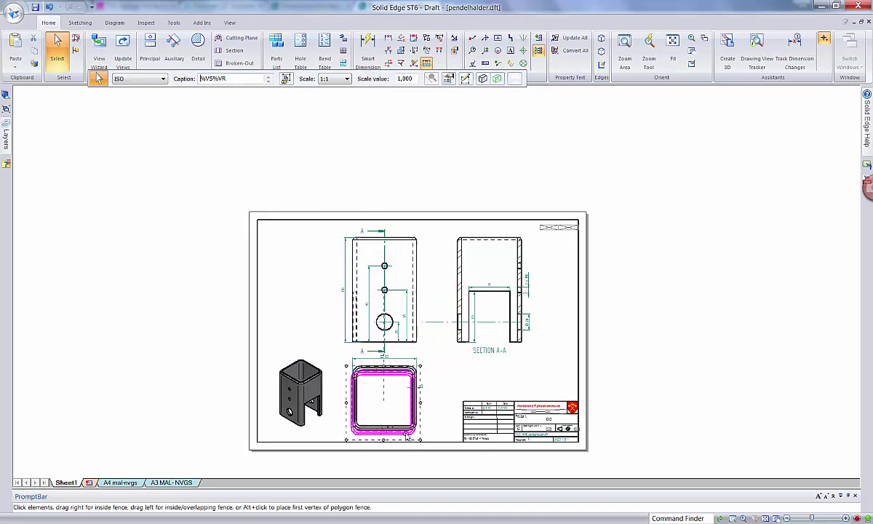
{"action": "left_click", "coordinate": [443, 395]}
{"action": "scroll", "coordinate": [441, 394], "scroll_direction": "down", "scroll_amount": 1}
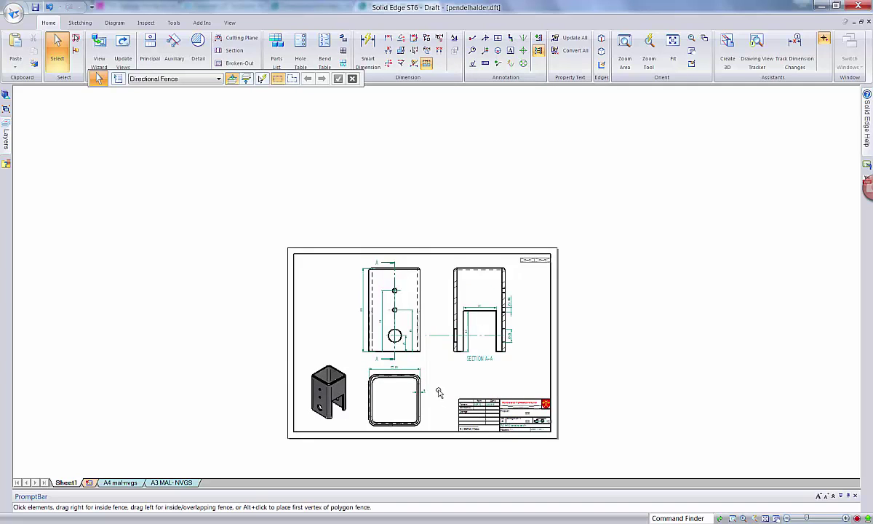
{"action": "scroll", "coordinate": [440, 392], "scroll_direction": "up", "scroll_amount": 3}
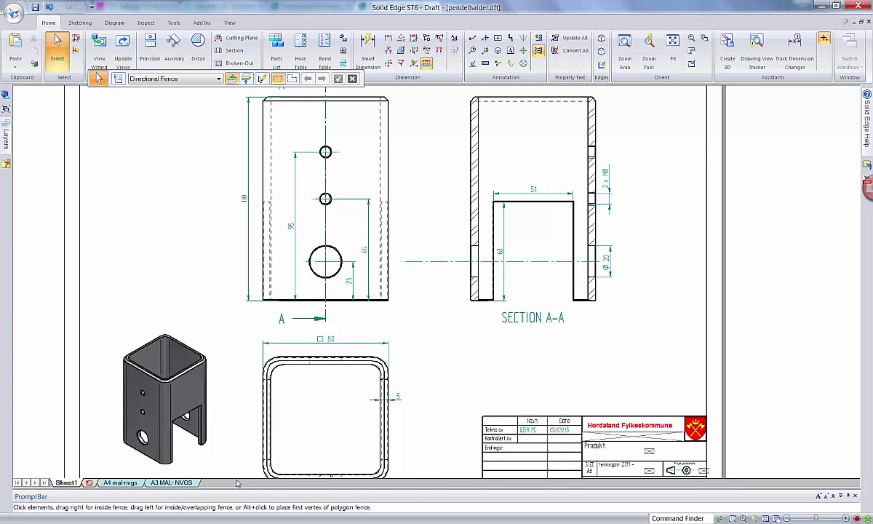
On the A3 MAL-NVGS background sheet, change the title block's drawing number text to "teikningsnr: 2015 - mars".
{"action": "left_click", "coordinate": [173, 482]}
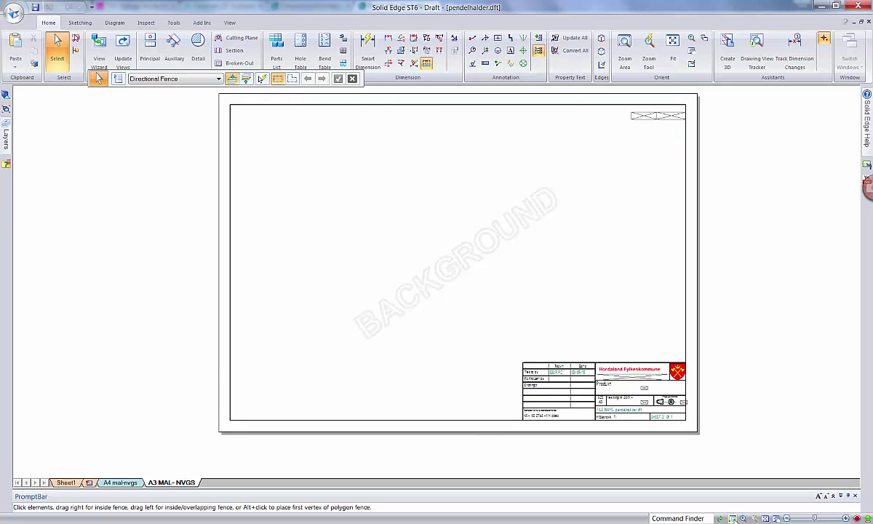
{"action": "left_click", "coordinate": [733, 519]}
{"action": "left_click_drag", "start_coordinate": [473, 317], "coordinate": [736, 453]}
{"action": "left_click", "coordinate": [57, 51]}
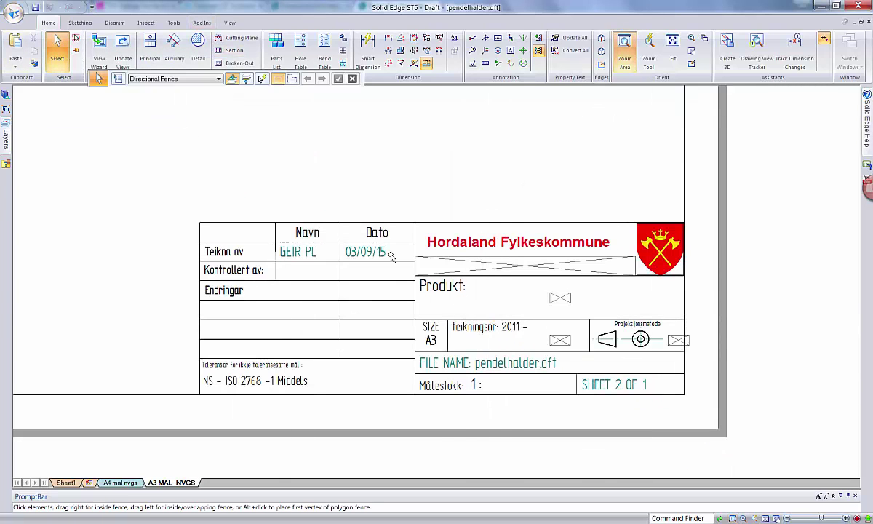
{"action": "double_click", "coordinate": [535, 327]}
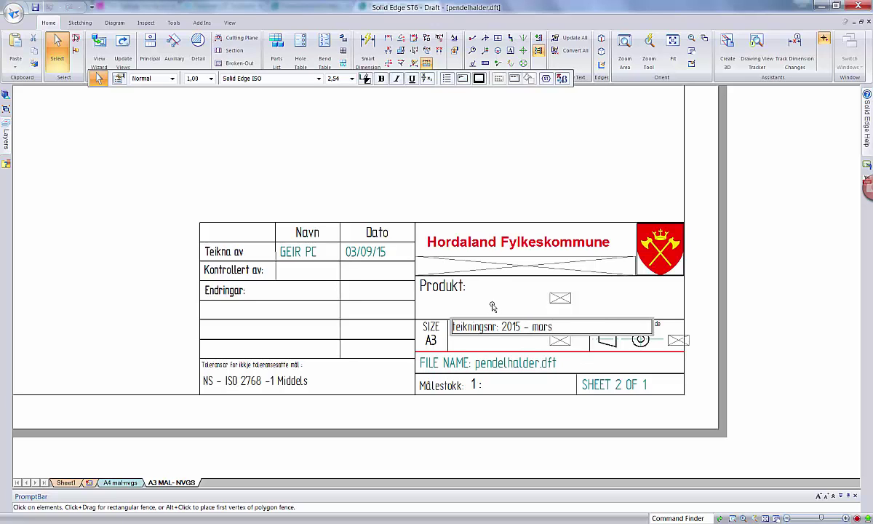
Complete the title block's product text so it reads "Produkt: Pendelhalder ATV henger".
{"action": "double_click", "coordinate": [465, 287]}
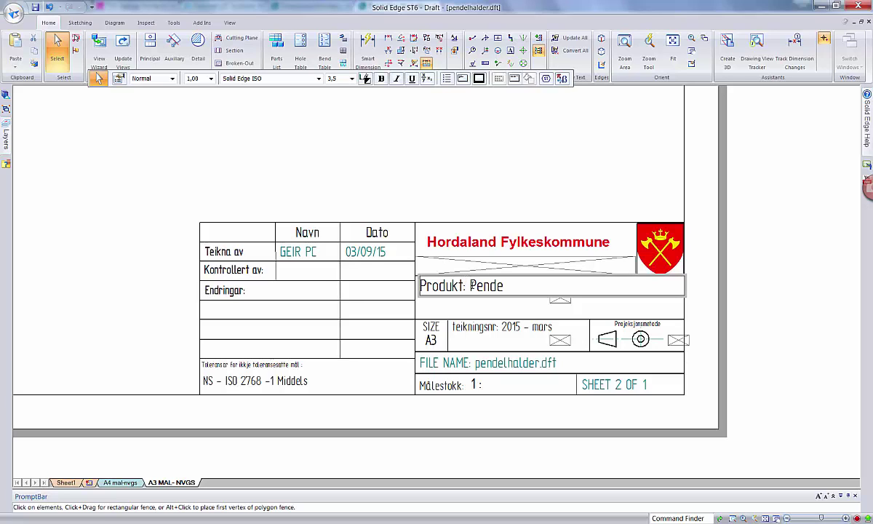
{"action": "type", "text": "Pendelhalder ATV henger"}
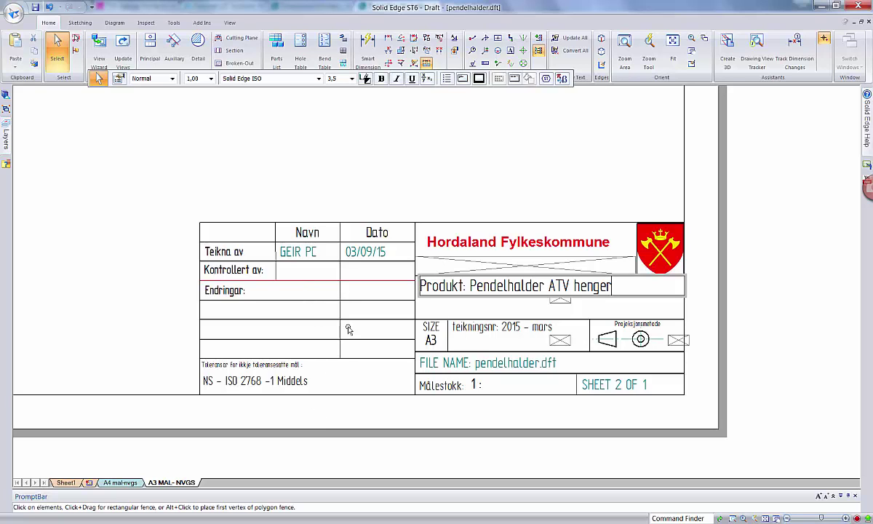
{"action": "left_click", "coordinate": [717, 351]}
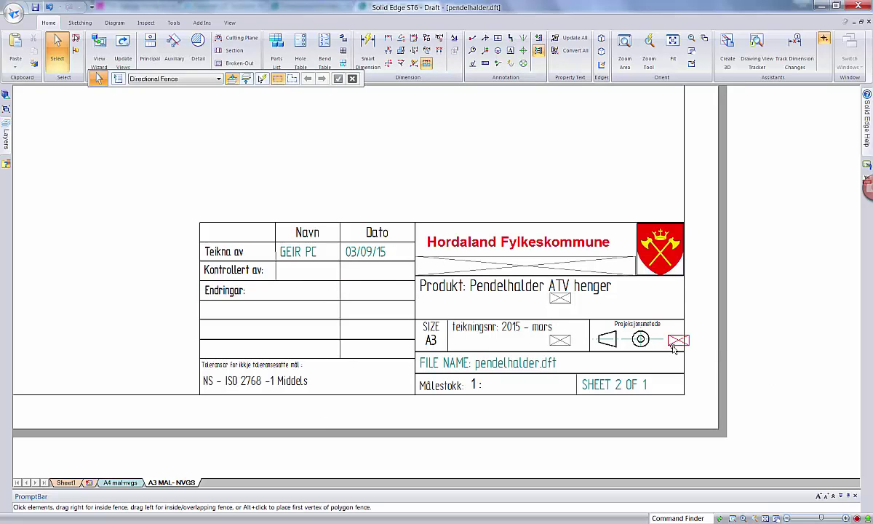
Delete the empty text boxes in the title block's projection method, drawing number and product cells.
{"action": "left_click", "coordinate": [674, 345]}
{"action": "left_click_drag", "start_coordinate": [674, 348], "coordinate": [556, 348]}
{"action": "key", "text": "Delete"}
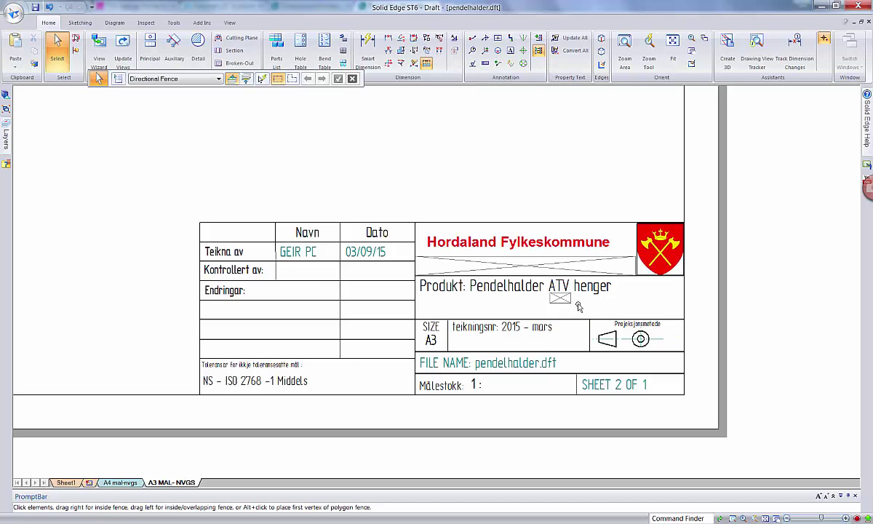
{"action": "left_click", "coordinate": [534, 286]}
{"action": "key", "text": "Delete"}
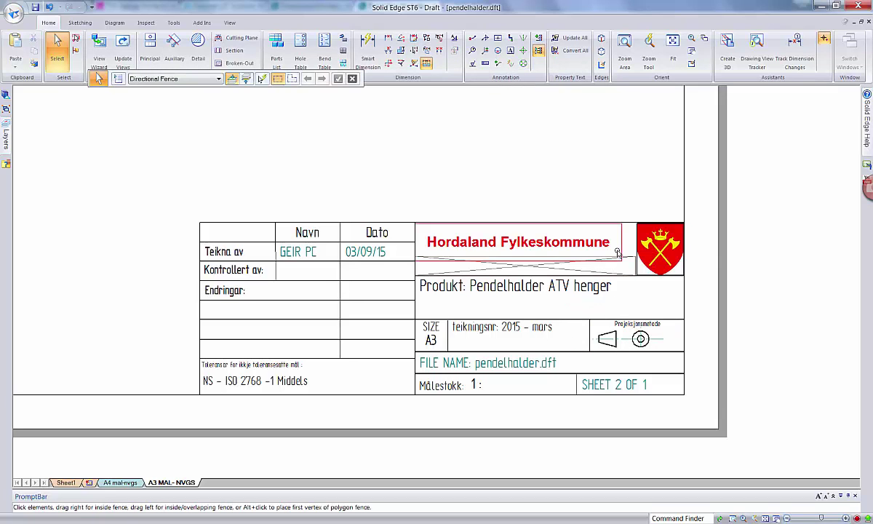
{"action": "double_click", "coordinate": [627, 264]}
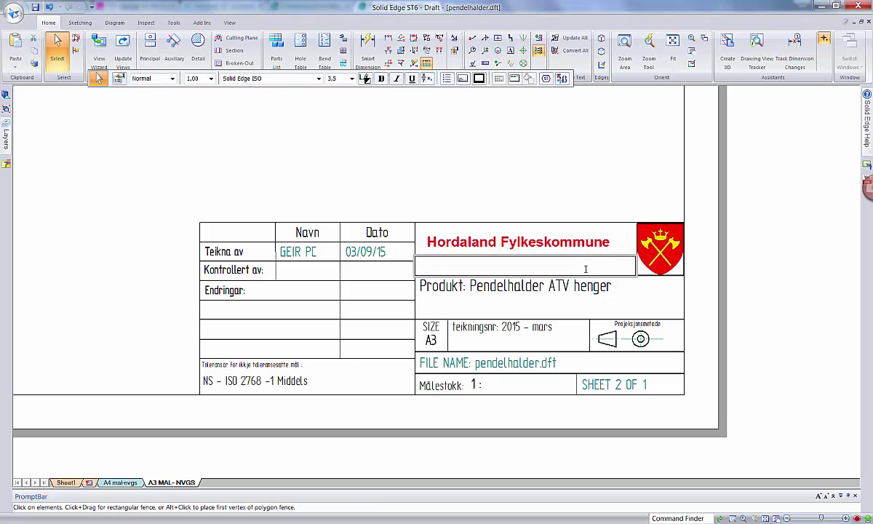
{"action": "left_click", "coordinate": [684, 171]}
{"action": "scroll", "coordinate": [637, 203], "scroll_direction": "down", "scroll_amount": 3}
{"action": "scroll", "coordinate": [644, 226], "scroll_direction": "up", "scroll_amount": 4}
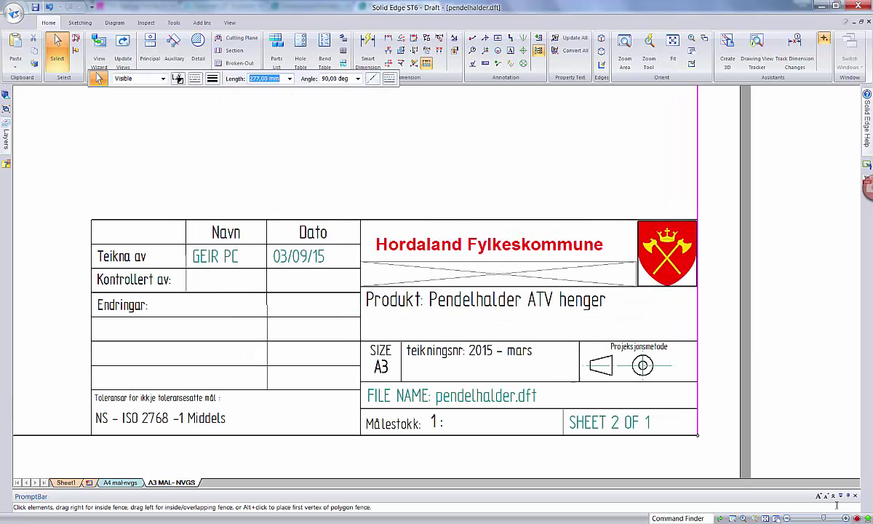
Delete the two empty text boxes in the upper right corner of the A3 background's drawing frame.
{"action": "key", "text": "ctrl+shift+p"}
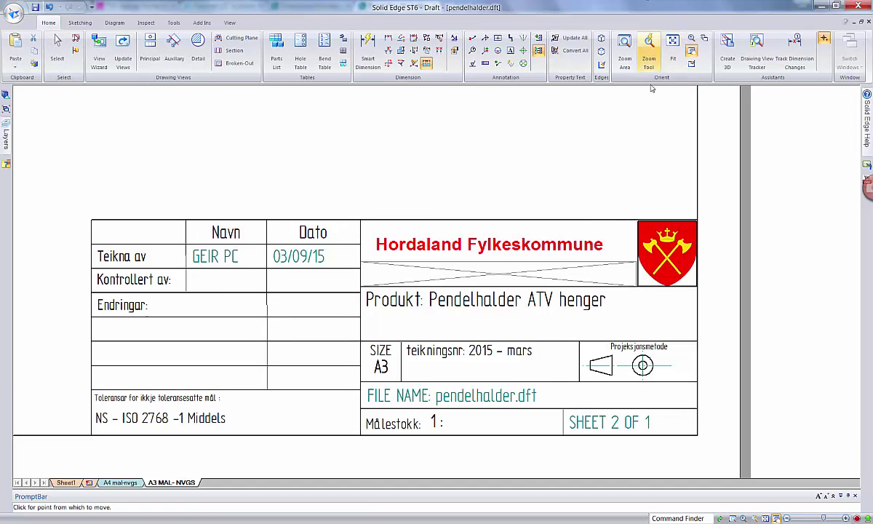
{"action": "mouse_move", "coordinate": [652, 118]}
{"action": "left_mouse_down"}
{"action": "mouse_move", "coordinate": [643, 385]}
{"action": "mouse_move", "coordinate": [542, 184]}
{"action": "mouse_move", "coordinate": [589, 364]}
{"action": "left_mouse_up"}
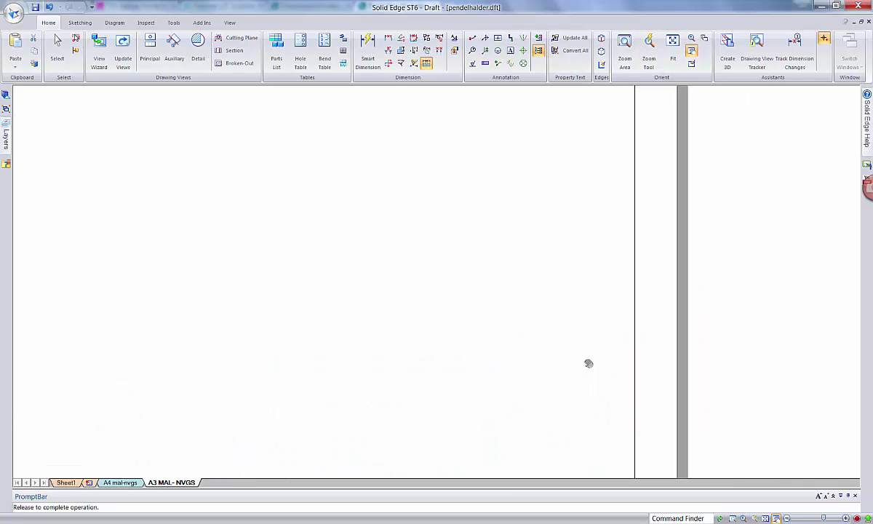
{"action": "key", "text": "Escape"}
{"action": "left_click_drag", "start_coordinate": [574, 176], "coordinate": [579, 229]}
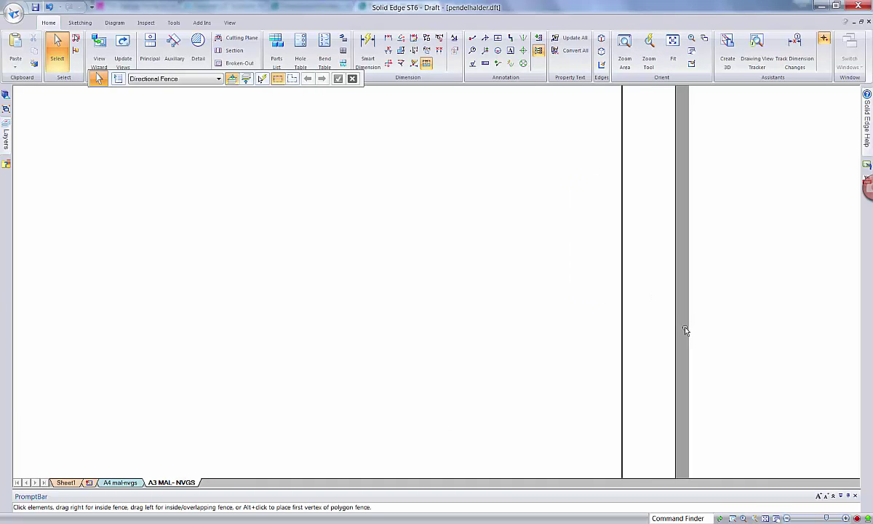
{"action": "scroll", "coordinate": [685, 329], "scroll_direction": "down", "scroll_amount": 5}
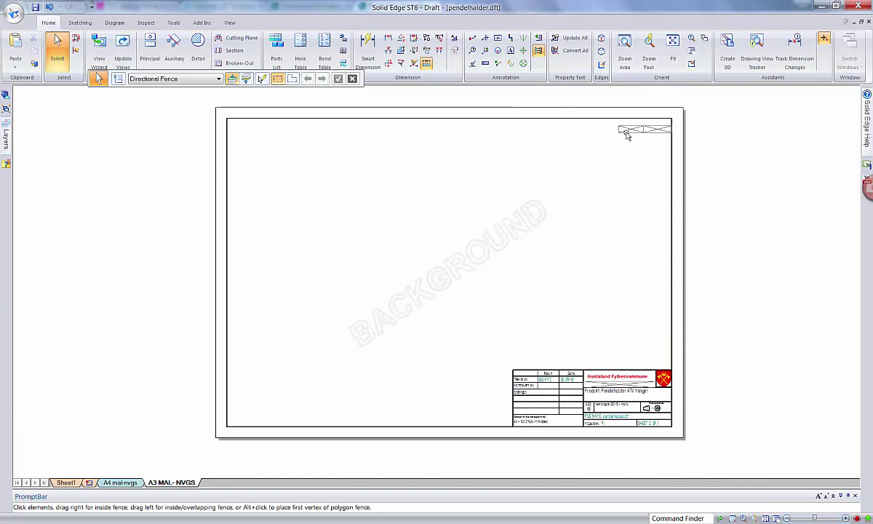
{"action": "left_click", "coordinate": [628, 133]}
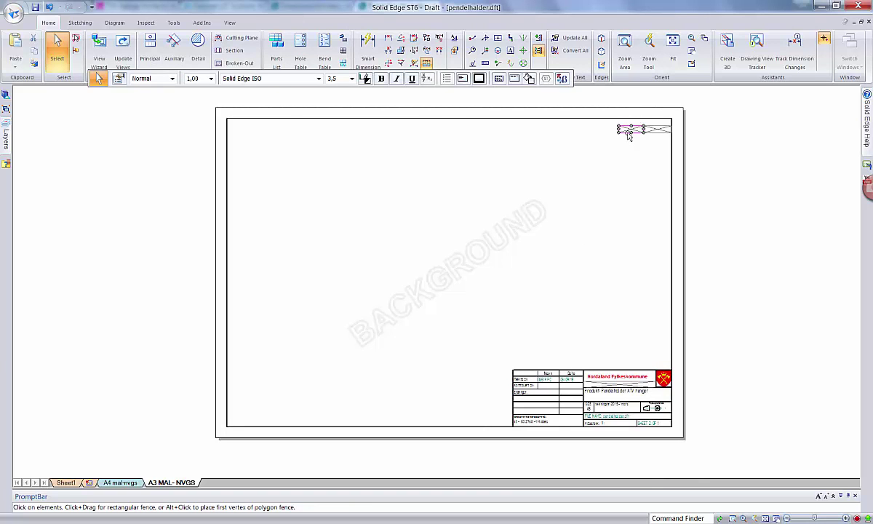
{"action": "left_click", "coordinate": [613, 121]}
{"action": "left_click", "coordinate": [620, 128]}
{"action": "left_click", "coordinate": [641, 165]}
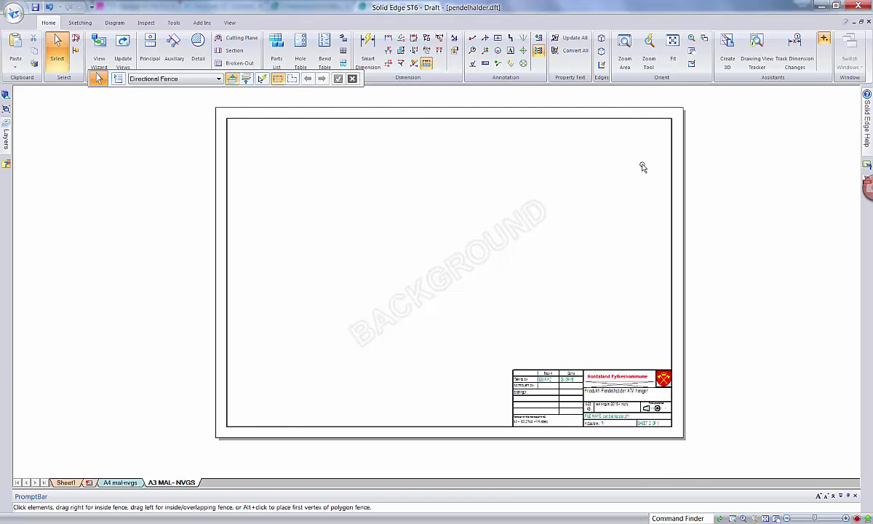
Save the draft and return to Sheet1 to check the updated title block together with the drawing views.
{"action": "left_click", "coordinate": [34, 6]}
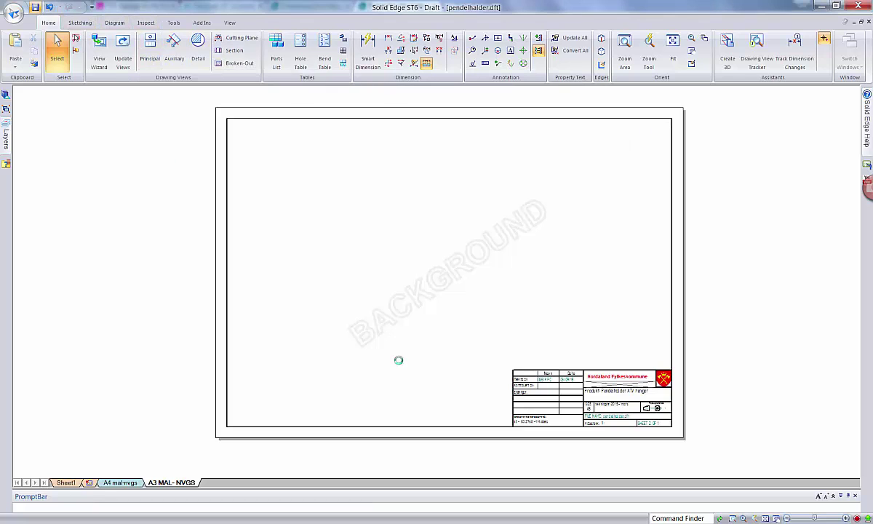
{"action": "left_click", "coordinate": [65, 482]}
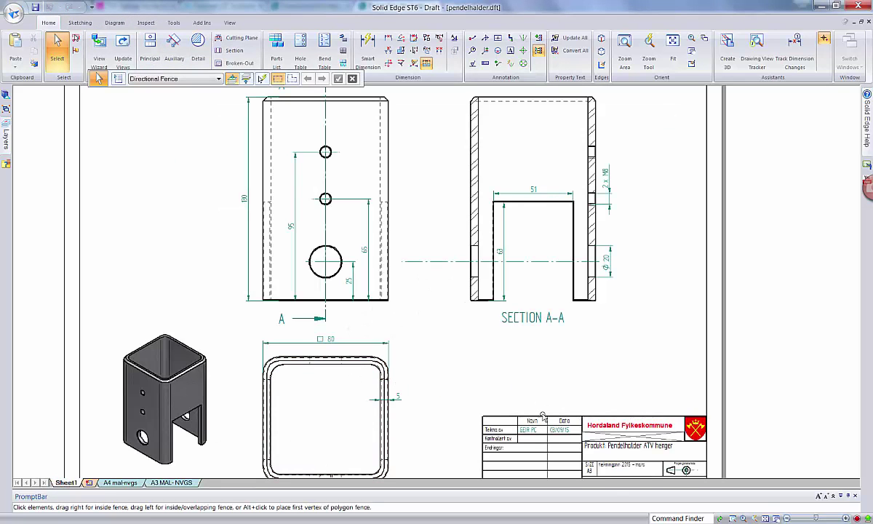
{"action": "scroll", "coordinate": [571, 456], "scroll_direction": "up", "scroll_amount": 1}
{"action": "scroll", "coordinate": [571, 455], "scroll_direction": "down", "scroll_amount": 2}
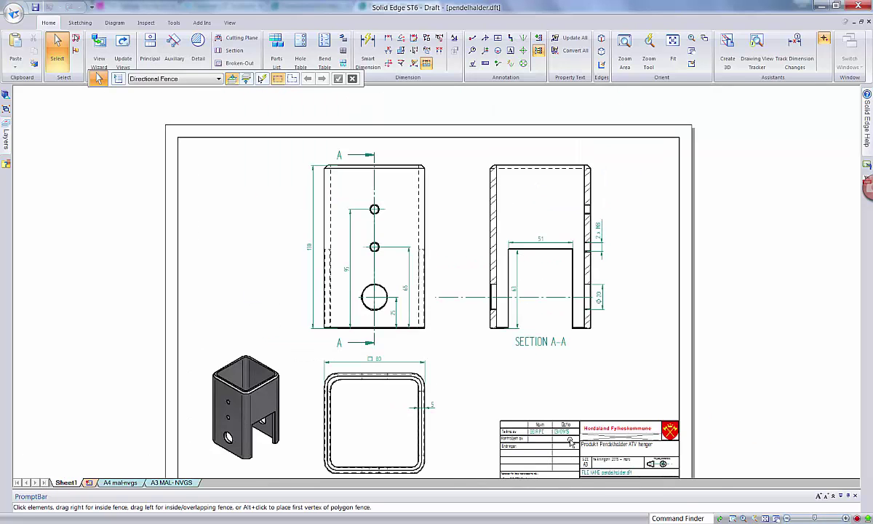
{"action": "scroll", "coordinate": [570, 451], "scroll_direction": "up", "scroll_amount": 1}
{"action": "scroll", "coordinate": [509, 432], "scroll_direction": "up", "scroll_amount": 1}
{"action": "scroll", "coordinate": [503, 429], "scroll_direction": "down", "scroll_amount": 1}
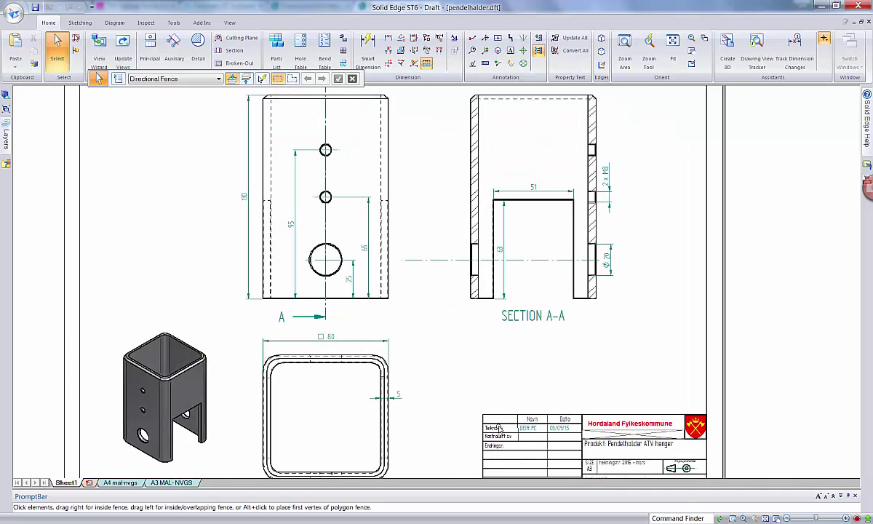
{"action": "scroll", "coordinate": [499, 429], "scroll_direction": "down", "scroll_amount": 1}
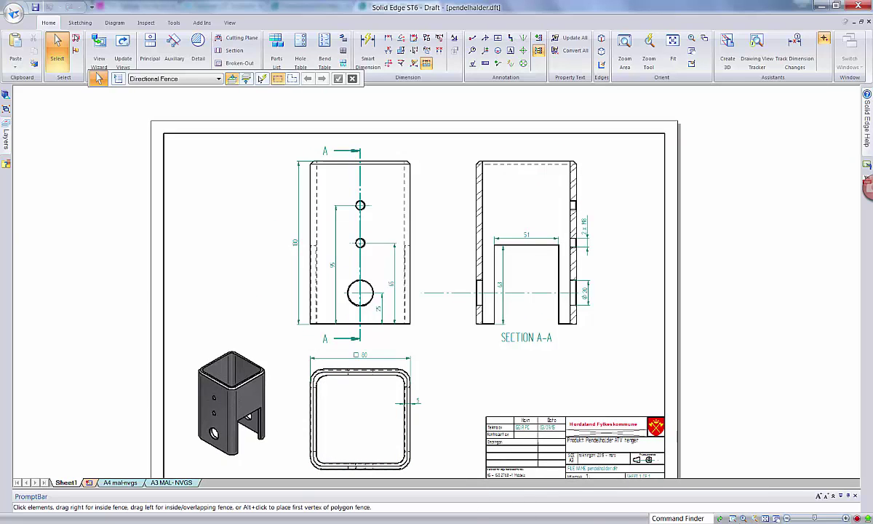
Add a callout reading "Sveisefuge 2,5 x 45°" with its leader on the front view's upper right chamfer.
{"action": "left_click", "coordinate": [732, 518]}
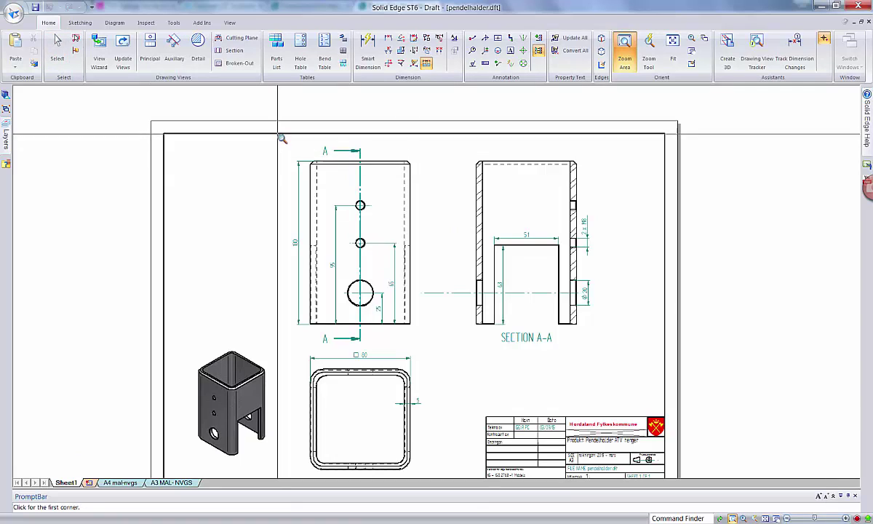
{"action": "left_click", "coordinate": [283, 138]}
{"action": "left_click", "coordinate": [568, 188]}
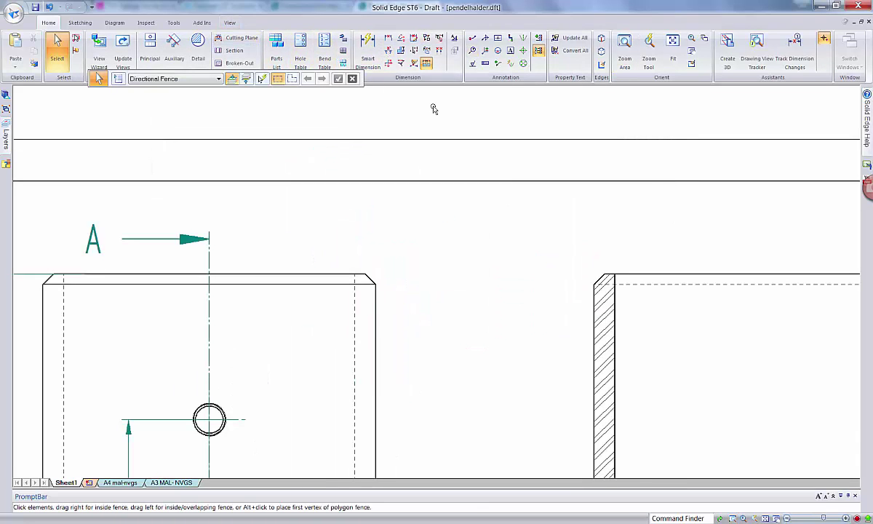
{"action": "left_click", "coordinate": [474, 38]}
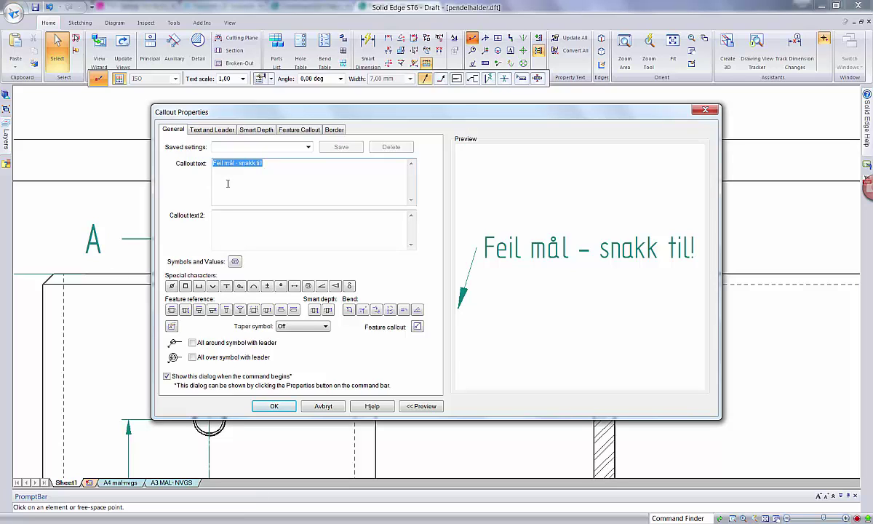
{"action": "type", "text": "Sveis"}
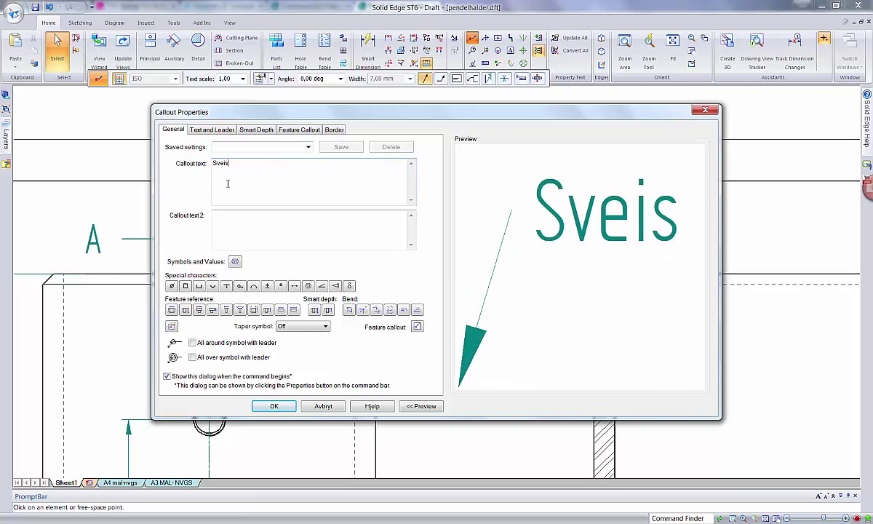
{"action": "type", "text": "efuge"}
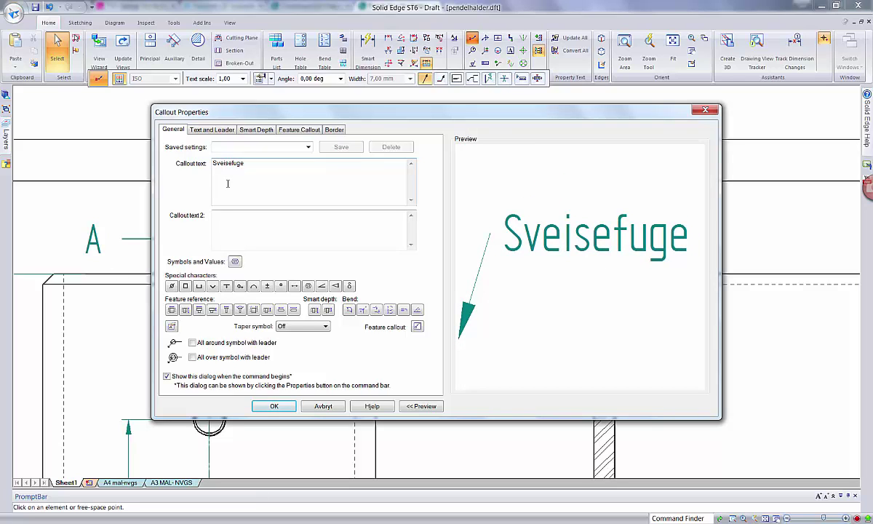
{"action": "type", "text": " 2,5"}
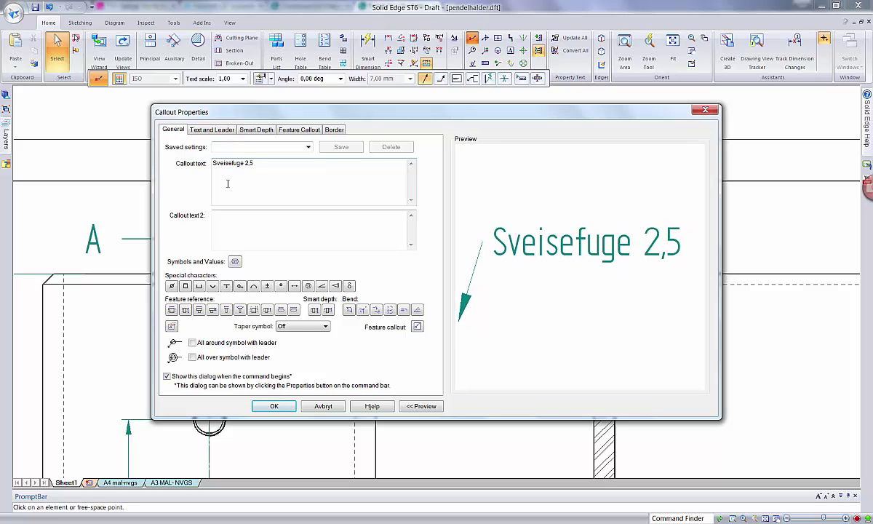
{"action": "type", "text": " x"}
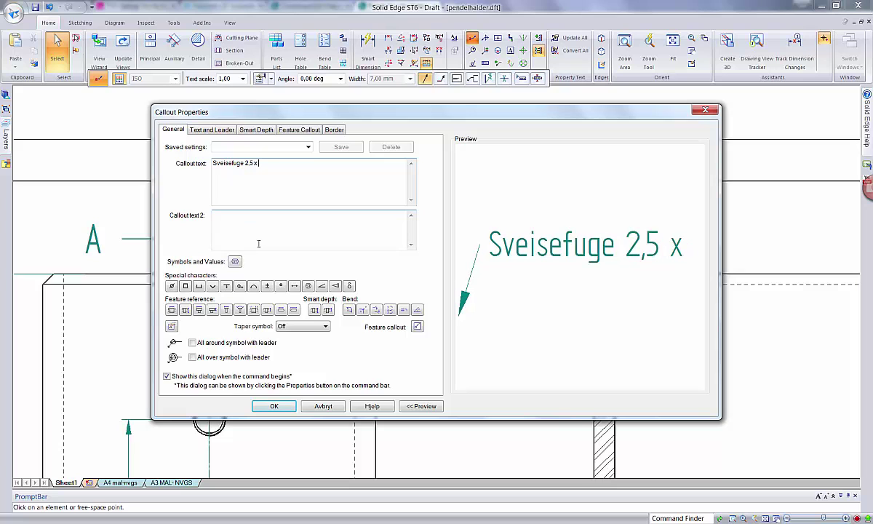
{"action": "type", "text": " 45"}
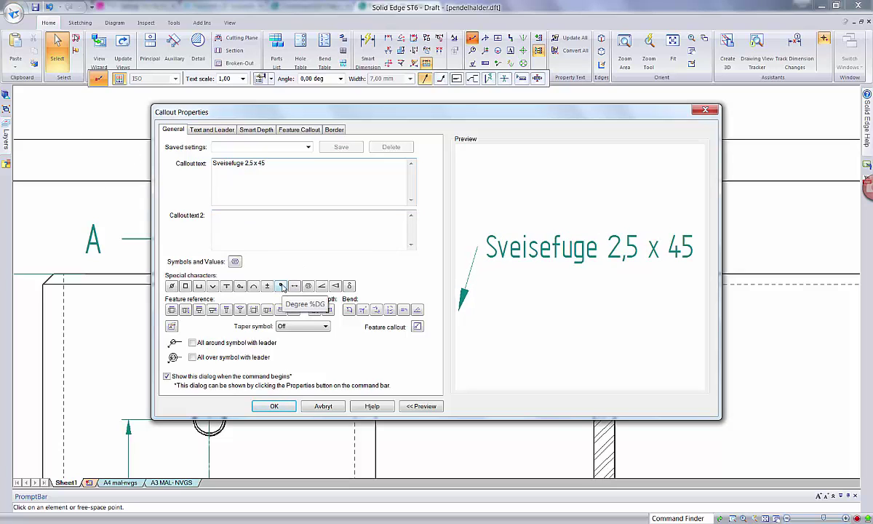
{"action": "left_click", "coordinate": [280, 286]}
{"action": "left_click", "coordinate": [275, 406]}
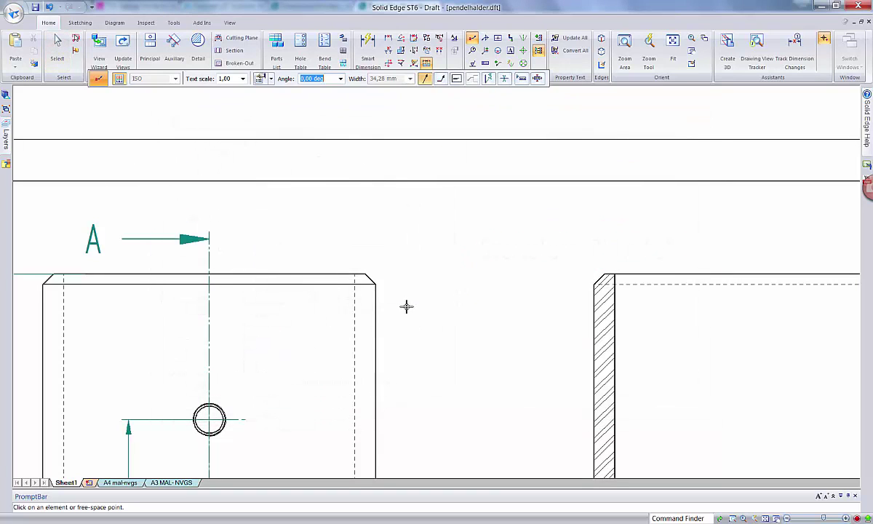
{"action": "left_click", "coordinate": [372, 280]}
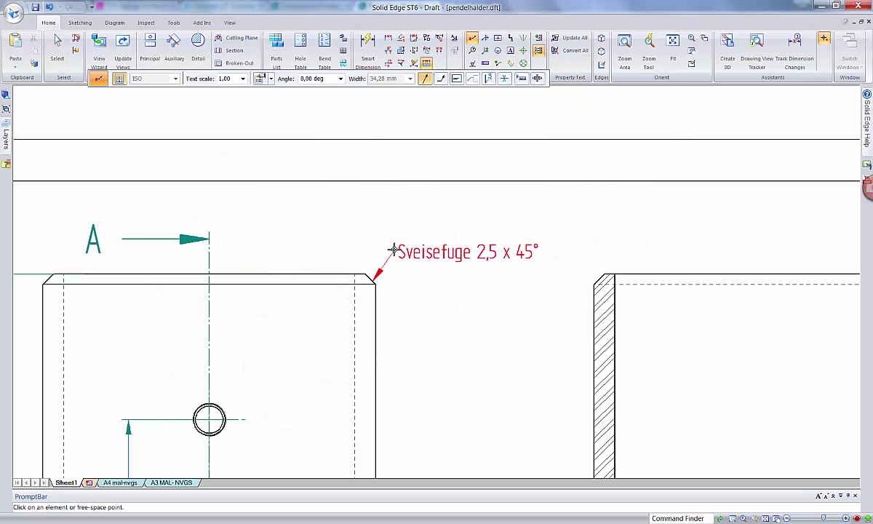
{"action": "left_click", "coordinate": [397, 246]}
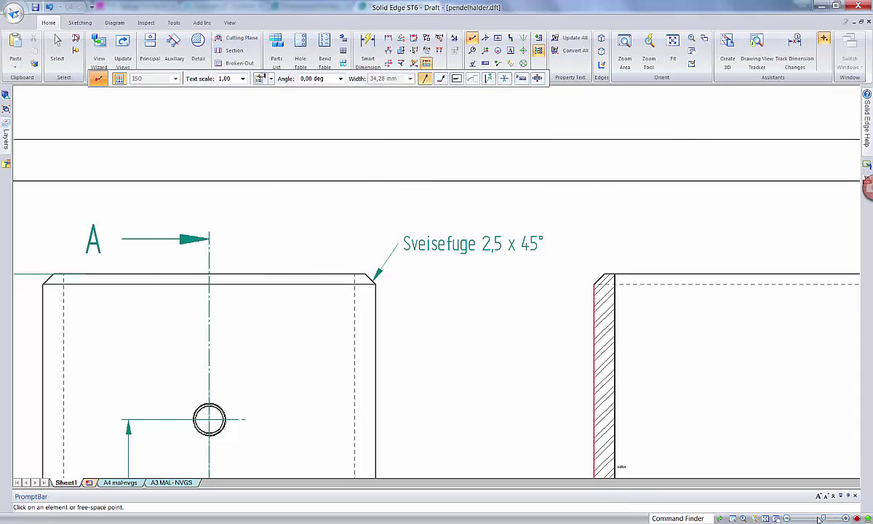
Add a callout reading "NB! Ytterside H/V" with its leader on the 2 x M8 dimension in the section view.
{"action": "left_click", "coordinate": [776, 518]}
{"action": "mouse_move", "coordinate": [750, 395]}
{"action": "left_mouse_down"}
{"action": "mouse_move", "coordinate": [521, 377]}
{"action": "mouse_move", "coordinate": [314, 283]}
{"action": "mouse_move", "coordinate": [233, 187]}
{"action": "left_mouse_up"}
{"action": "key", "text": "Escape"}
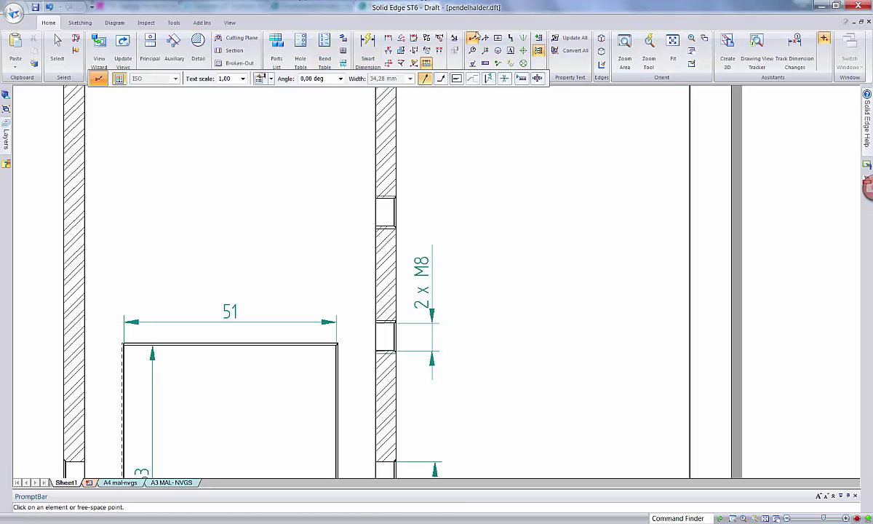
{"action": "left_click", "coordinate": [473, 37]}
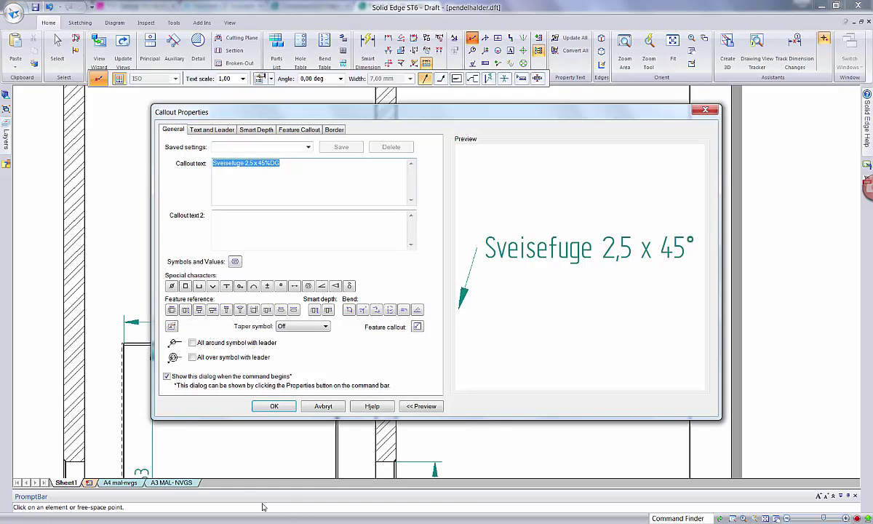
{"action": "type", "text": "NB"}
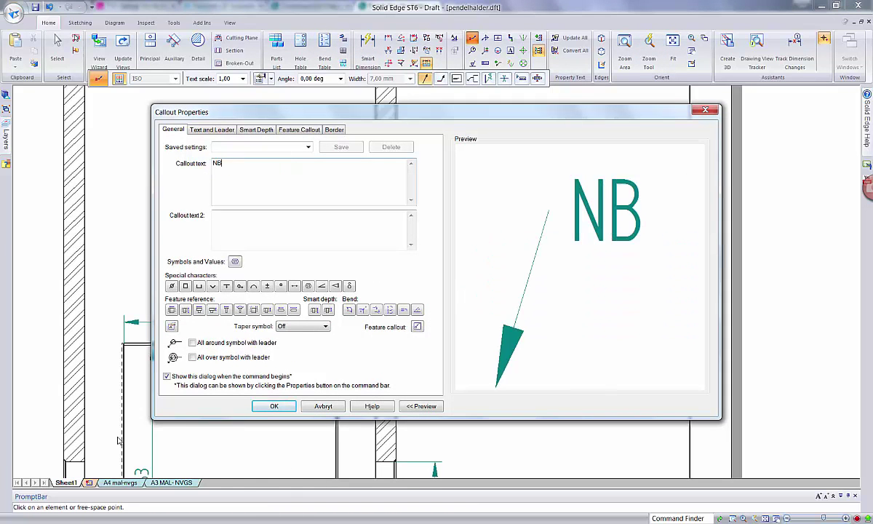
{"action": "type", "text": "! Ytte"}
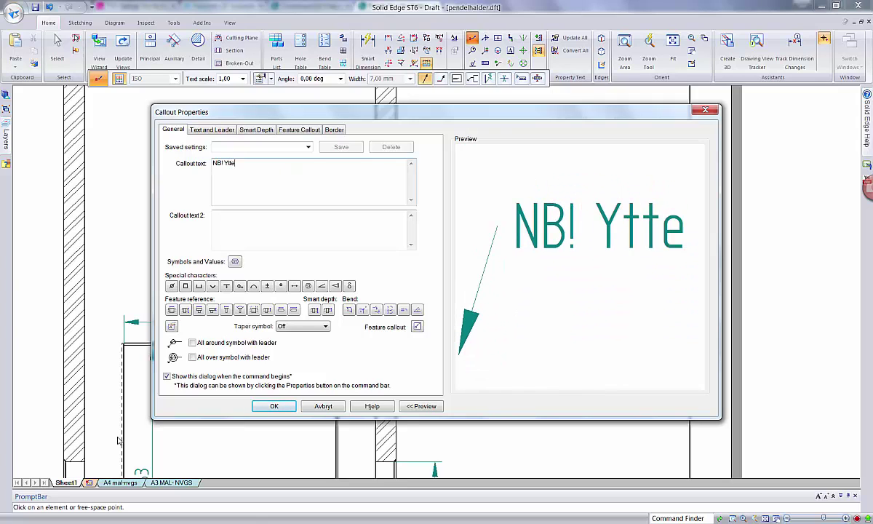
{"action": "type", "text": "rside "}
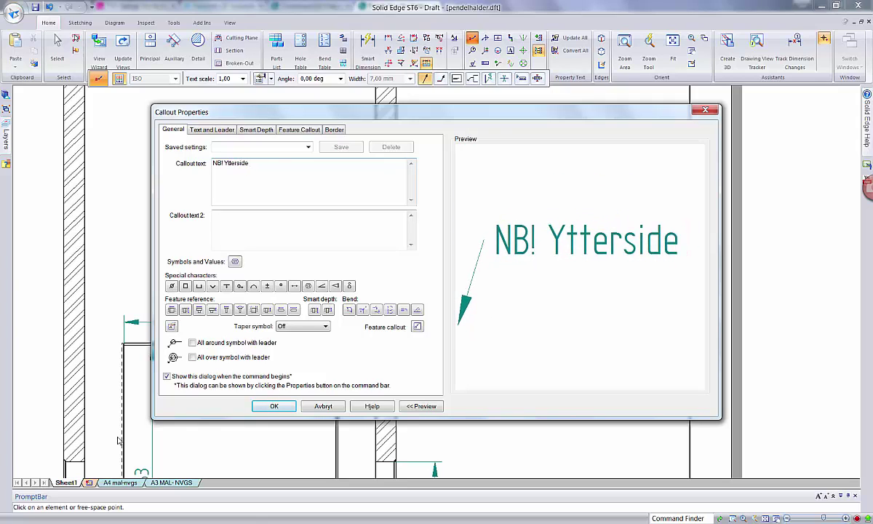
{"action": "type", "text": "H/"}
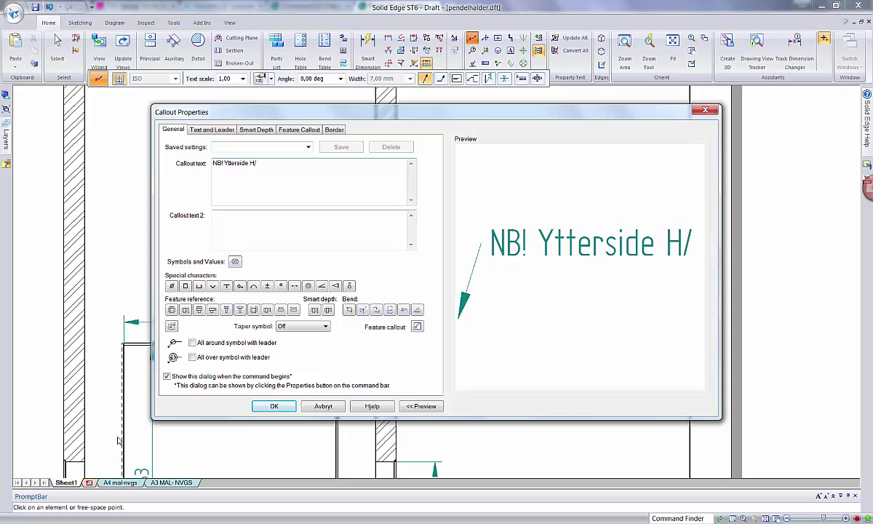
{"action": "type", "text": "V"}
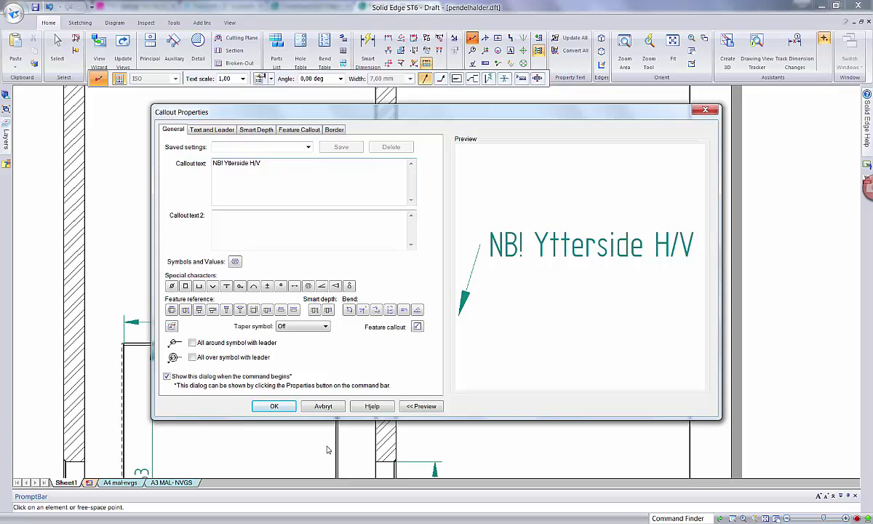
{"action": "left_click", "coordinate": [275, 406]}
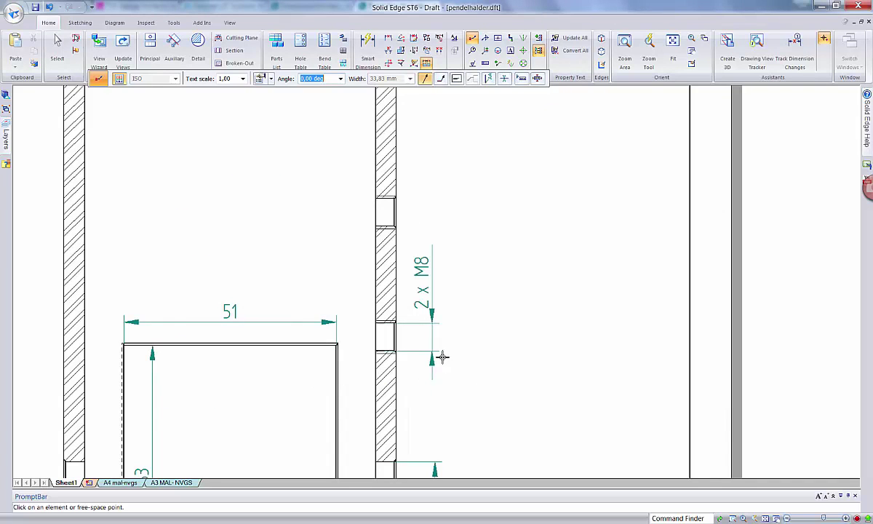
{"action": "left_click", "coordinate": [432, 280]}
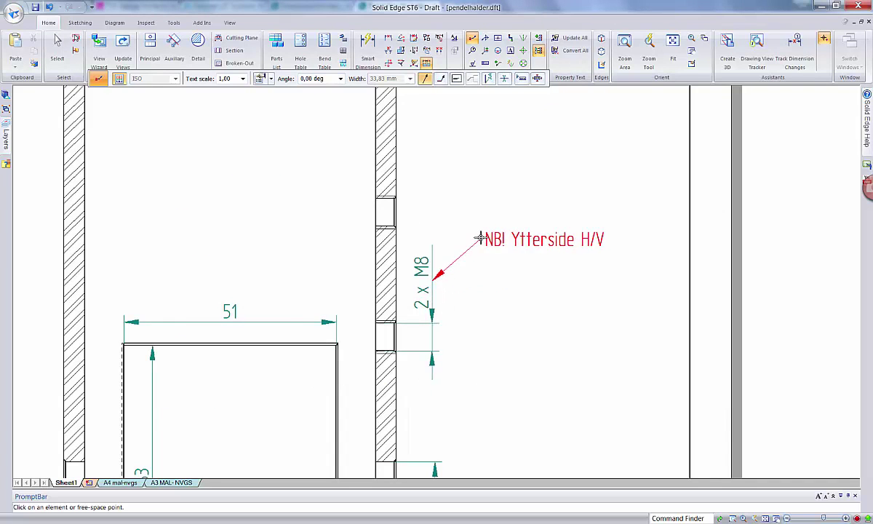
{"action": "left_click", "coordinate": [482, 231]}
Add a two-line callout, "Sentreres med Ø20 aksling h og v pendelaksling" and "Paralellt med ramme understell", at the section view's Ø20 dimension.
{"action": "scroll", "coordinate": [522, 346], "scroll_direction": "up", "scroll_amount": 1}
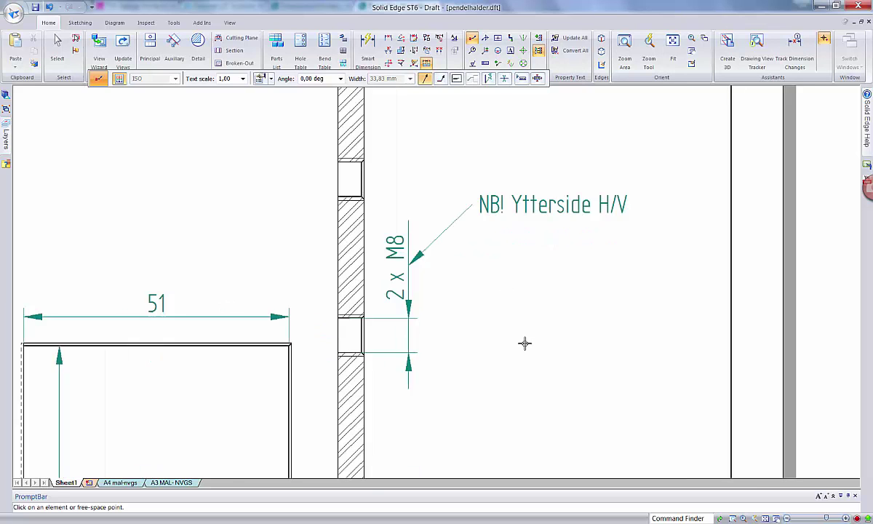
{"action": "scroll", "coordinate": [522, 346], "scroll_direction": "down", "scroll_amount": 3}
{"action": "scroll", "coordinate": [512, 415], "scroll_direction": "down", "scroll_amount": 1}
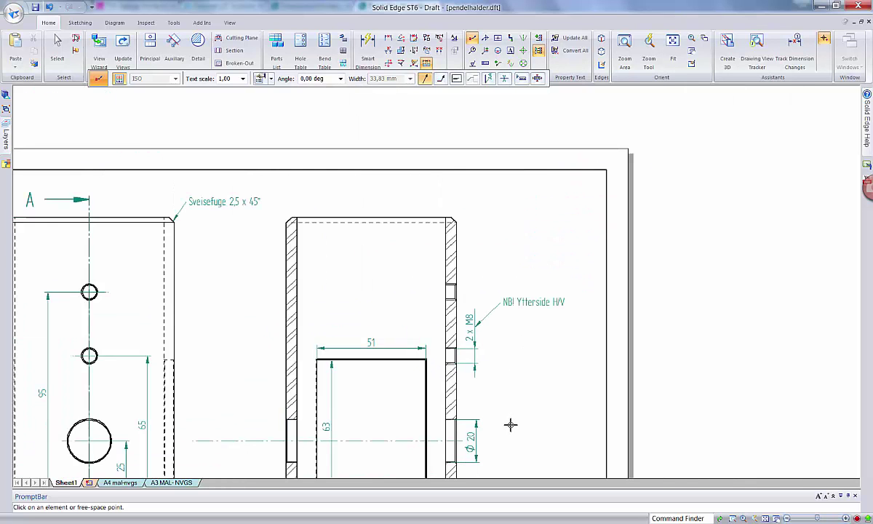
{"action": "scroll", "coordinate": [511, 422], "scroll_direction": "up", "scroll_amount": 1}
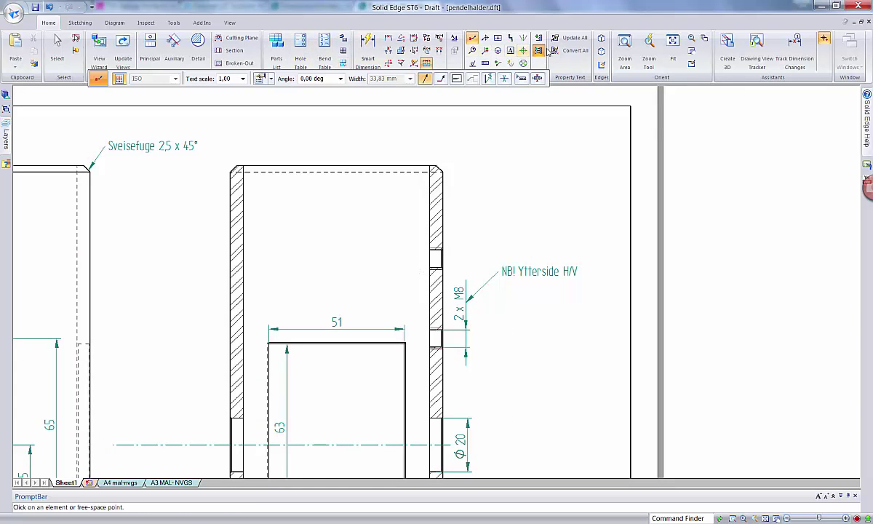
{"action": "left_click", "coordinate": [472, 44]}
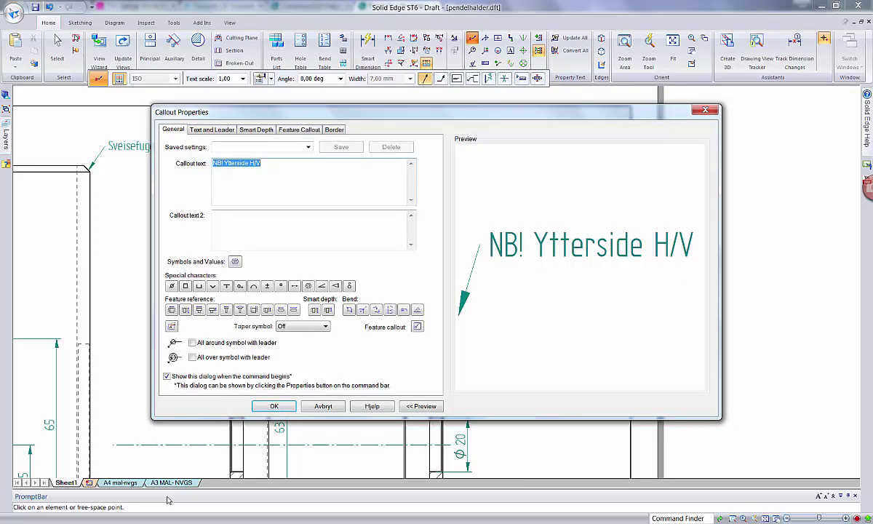
{"action": "type", "text": "Sentreres med Ø20 aksling h og v pendelaksling"}
{"action": "key", "text": "Return"}
{"action": "type", "text": "Paralellt med ra"}
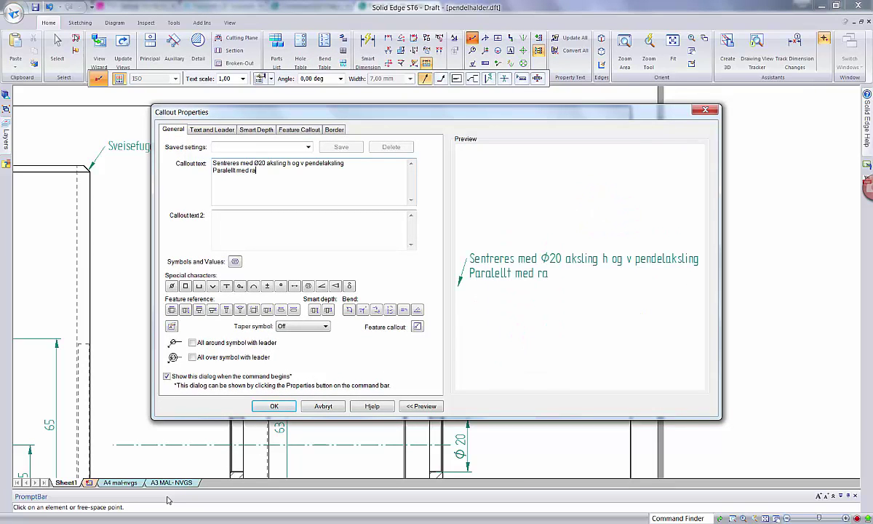
{"action": "type", "text": "mme understell"}
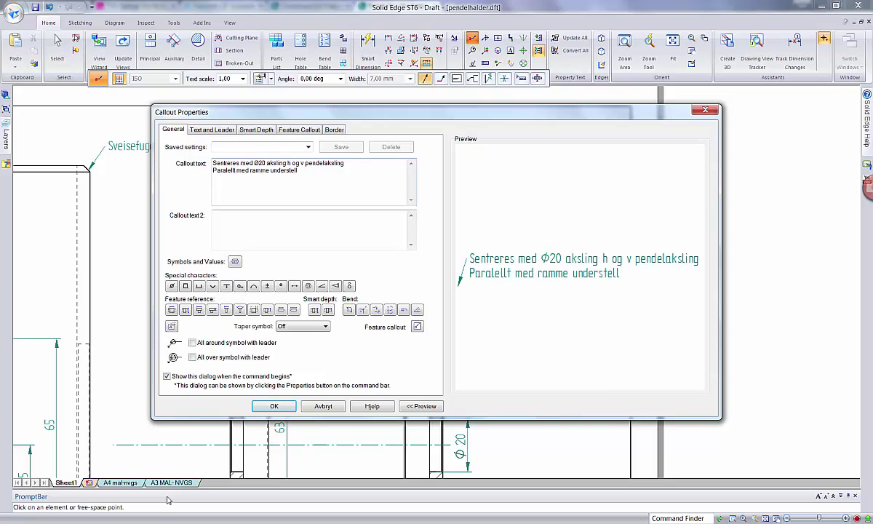
{"action": "left_click", "coordinate": [274, 406]}
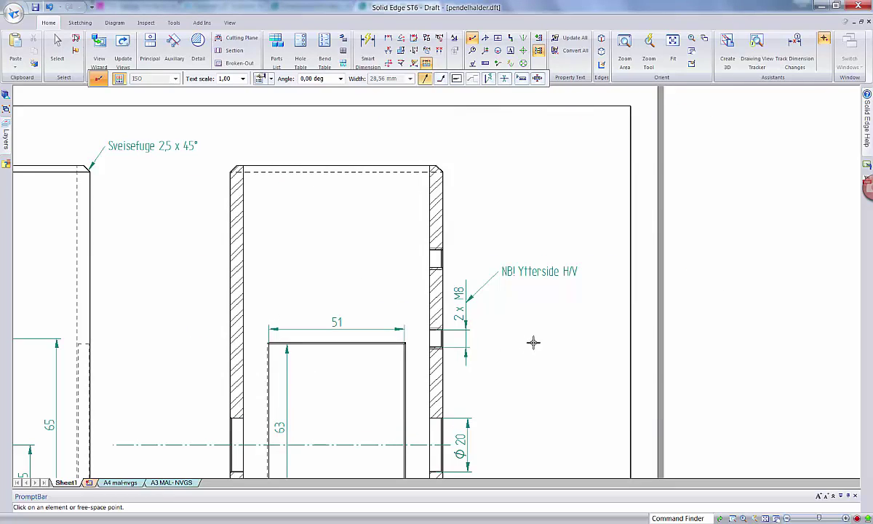
{"action": "left_click", "coordinate": [466, 420]}
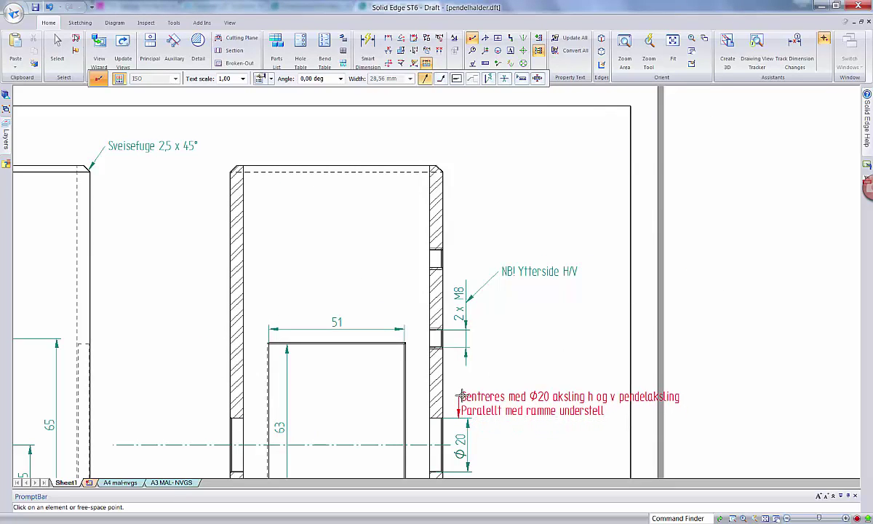
{"action": "left_click", "coordinate": [470, 392]}
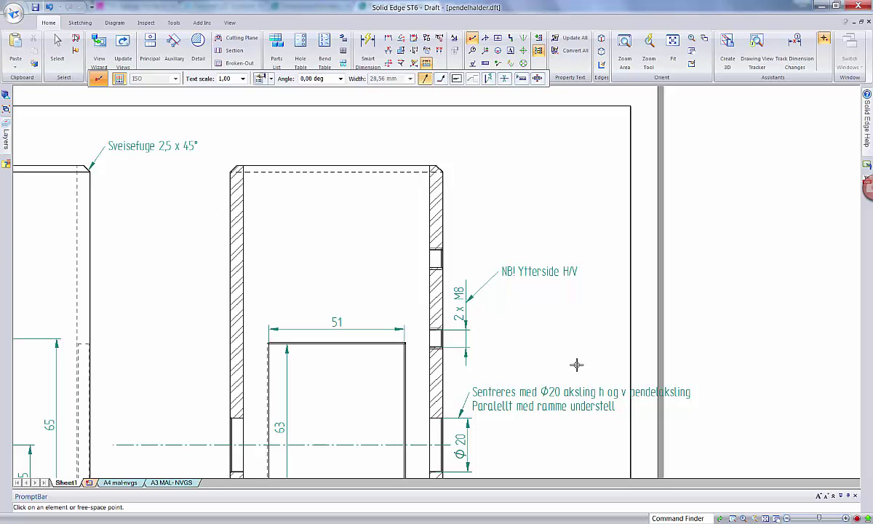
{"action": "right_click", "coordinate": [540, 344]}
{"action": "left_click", "coordinate": [528, 330]}
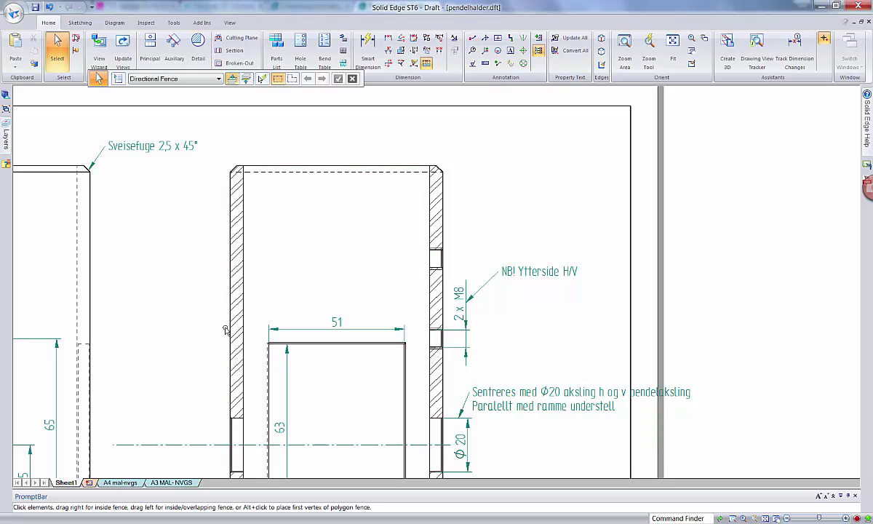
Move the section view left until the Ø20 callout fits inside the drawing frame, and shift the front view left to restore spacing.
{"action": "left_click_drag", "start_coordinate": [225, 330], "coordinate": [167, 336]}
{"action": "left_click", "coordinate": [545, 343]}
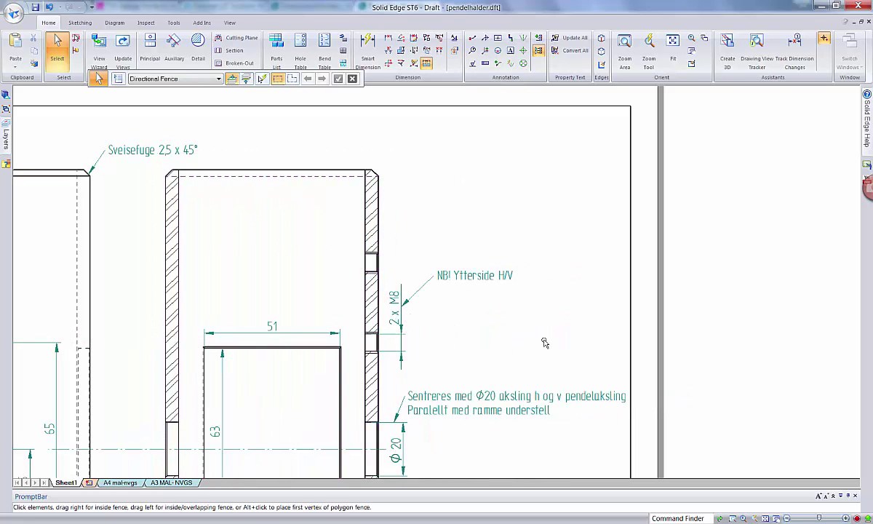
{"action": "scroll", "coordinate": [351, 355], "scroll_direction": "down", "scroll_amount": 3}
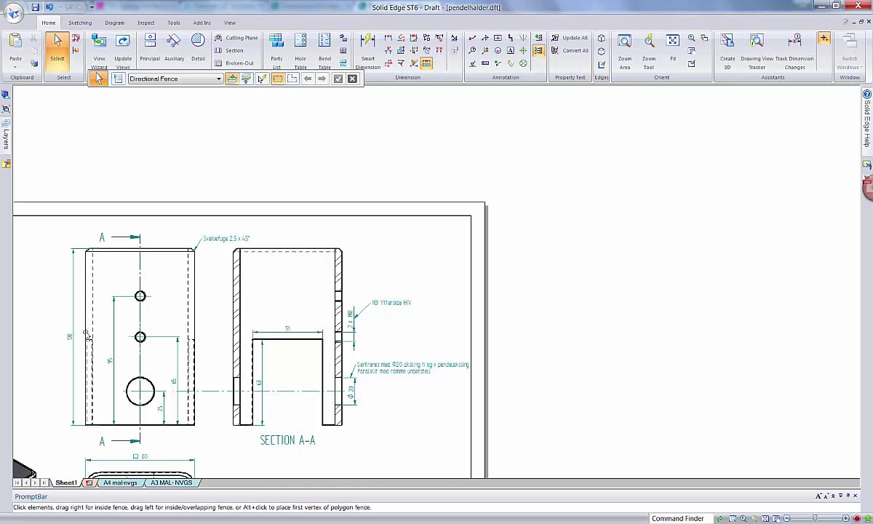
{"action": "left_click_drag", "start_coordinate": [86, 335], "coordinate": [72, 329]}
{"action": "left_click", "coordinate": [382, 305]}
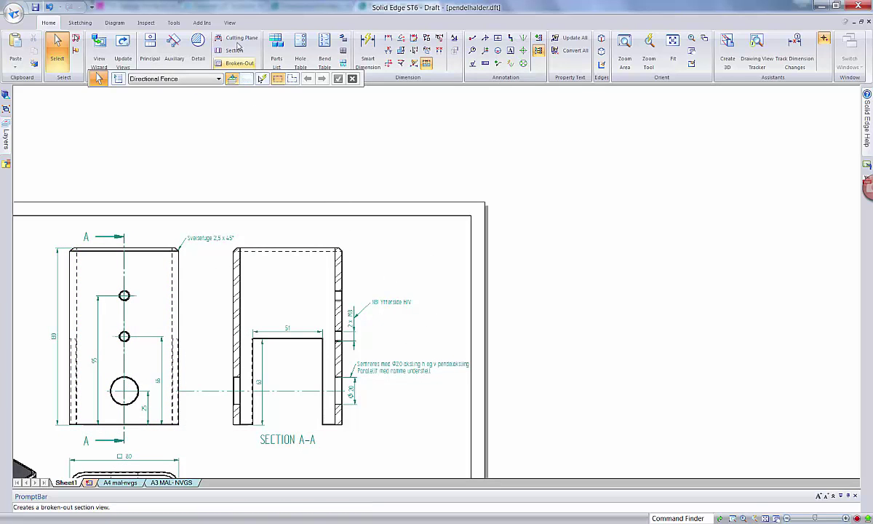
Turn on the grid display on the drawing sheet.
{"action": "left_click", "coordinate": [80, 23]}
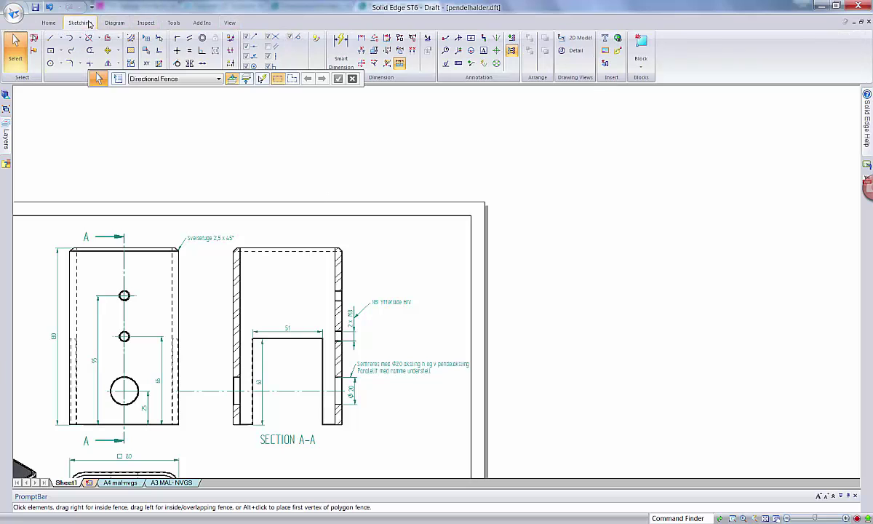
{"action": "left_click", "coordinate": [146, 38]}
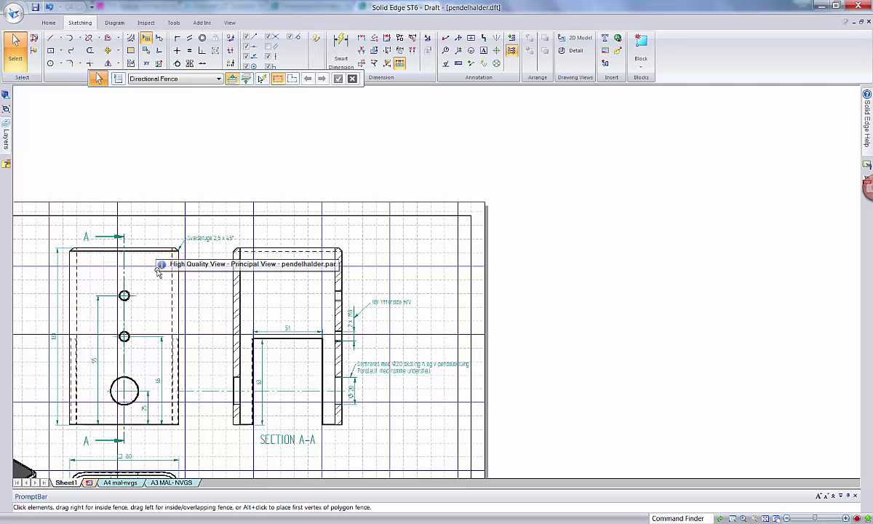
Reposition the front view's 25, 65 and 95 dimension lines so they line up with the sheet grid.
{"action": "scroll", "coordinate": [176, 368], "scroll_direction": "up", "scroll_amount": 1}
{"action": "left_click", "coordinate": [179, 369]}
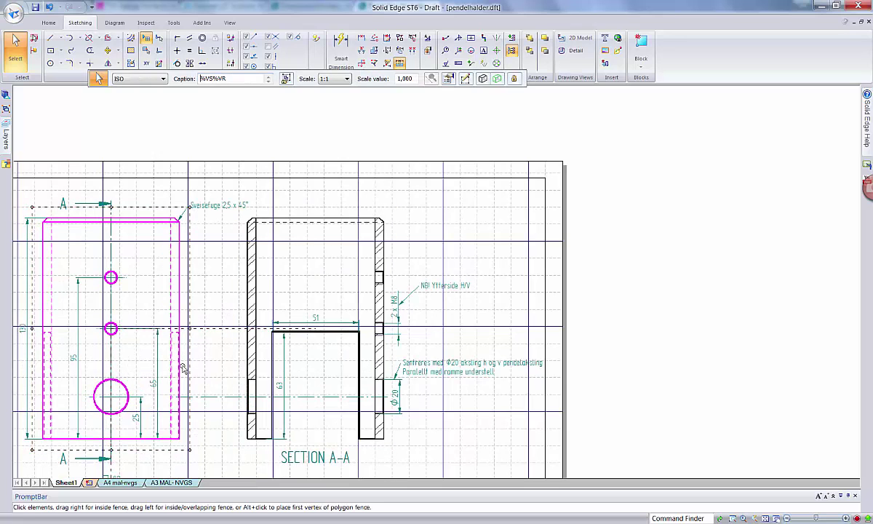
{"action": "left_click", "coordinate": [210, 364]}
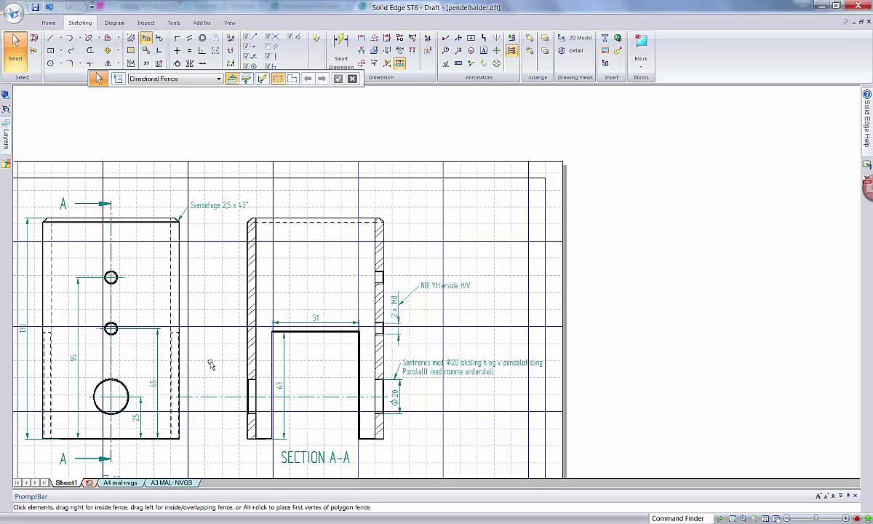
{"action": "left_click", "coordinate": [78, 391]}
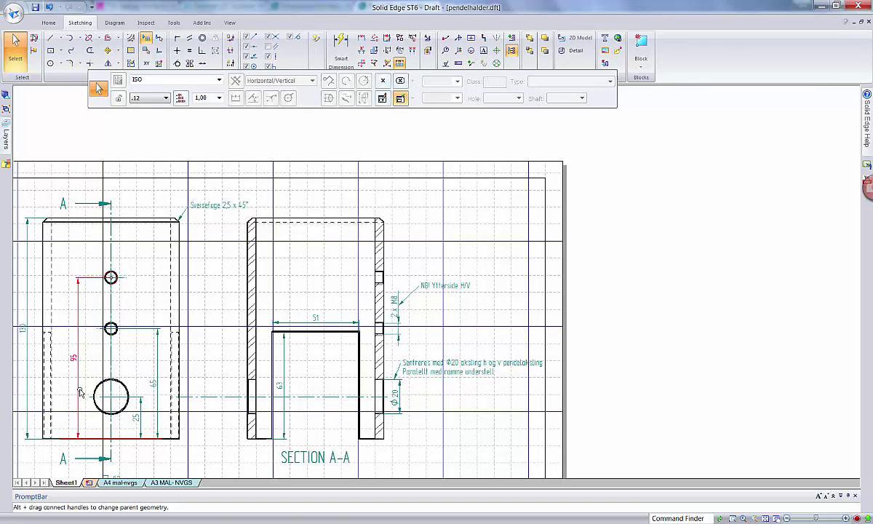
{"action": "key", "text": "Escape"}
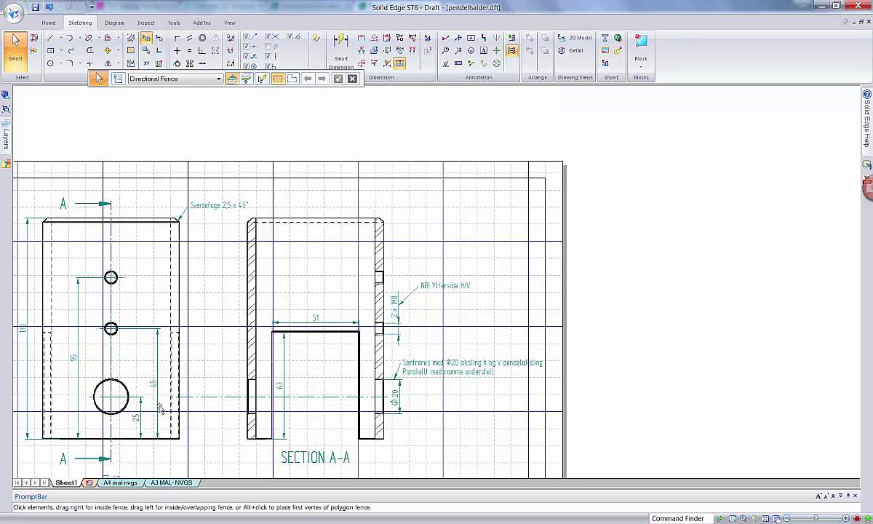
{"action": "left_click", "coordinate": [142, 412]}
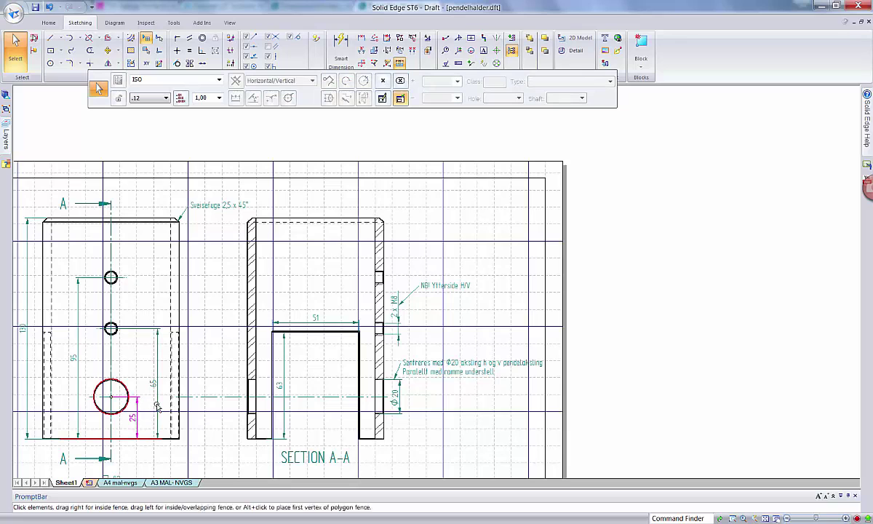
{"action": "left_click", "coordinate": [155, 382]}
{"action": "key", "text": "Escape"}
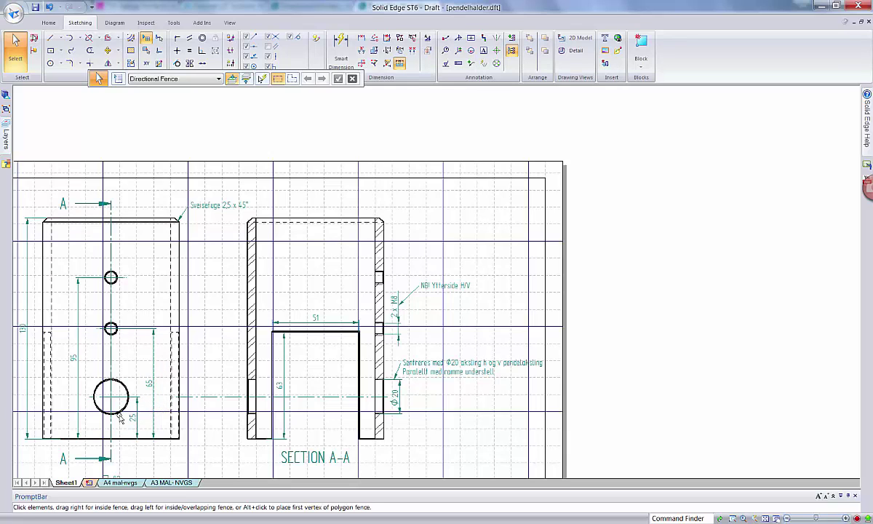
{"action": "left_click", "coordinate": [77, 380]}
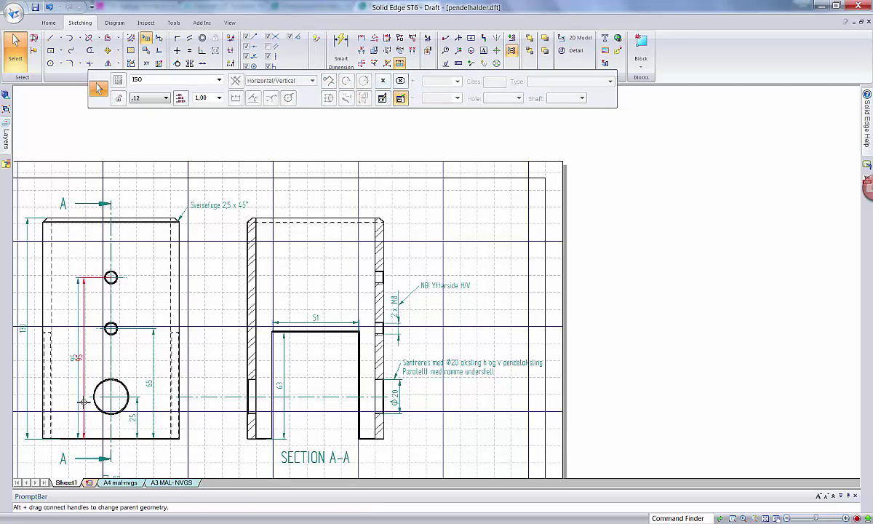
{"action": "left_click_drag", "start_coordinate": [84, 402], "coordinate": [85, 405]}
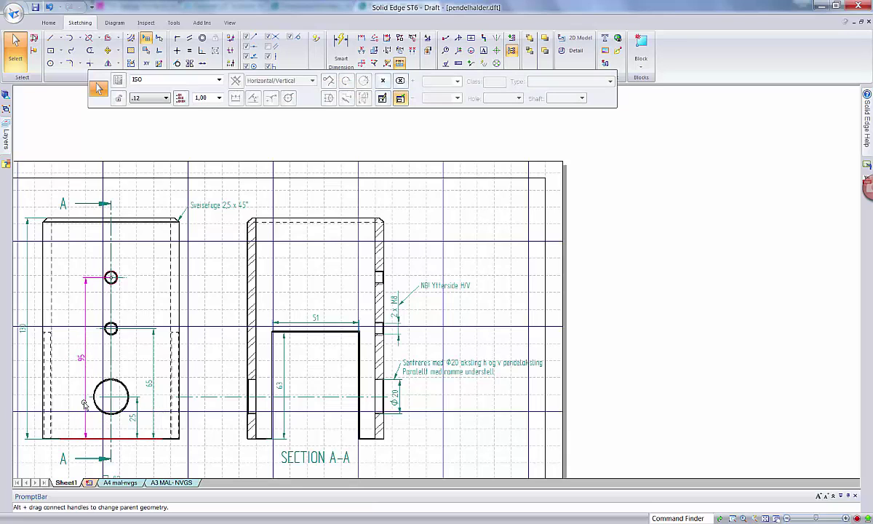
{"action": "left_click", "coordinate": [61, 395]}
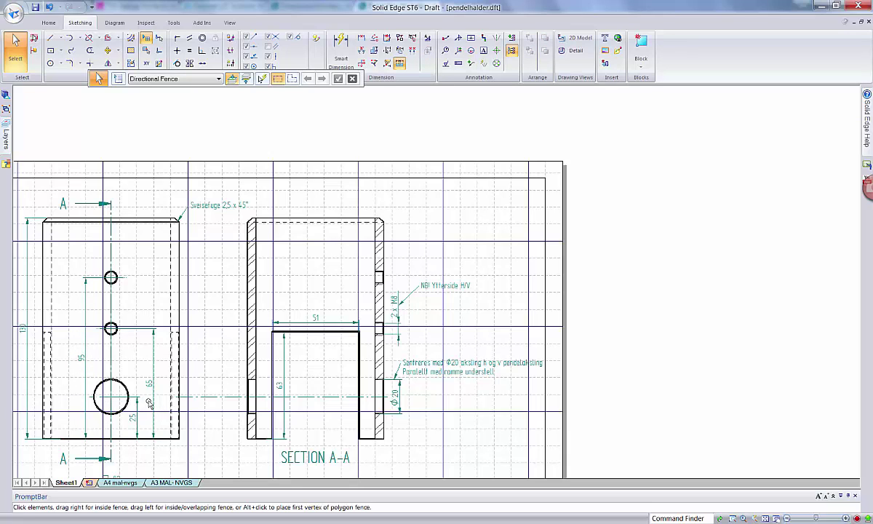
Shift the section view's 63 dimension farther into the slot and the 51 dimension higher above it.
{"action": "left_click", "coordinate": [284, 369]}
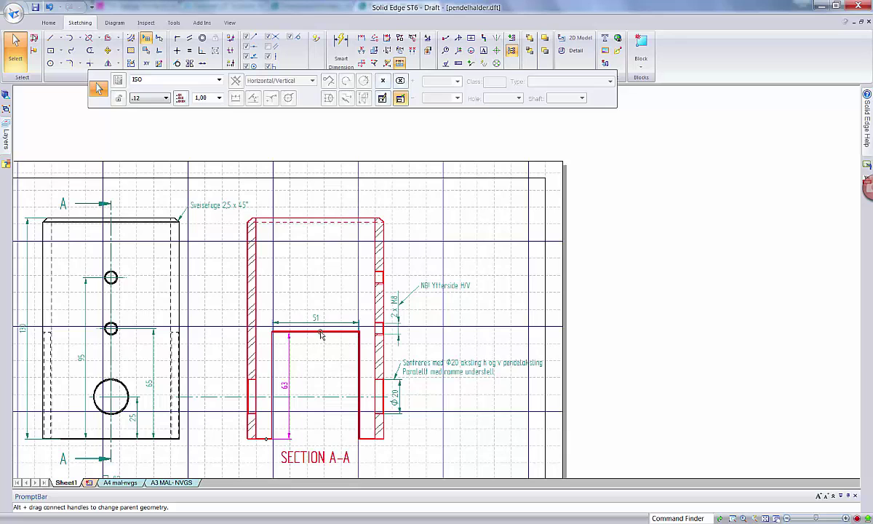
{"action": "left_click_drag", "start_coordinate": [318, 321], "coordinate": [325, 313]}
{"action": "left_click", "coordinate": [409, 322]}
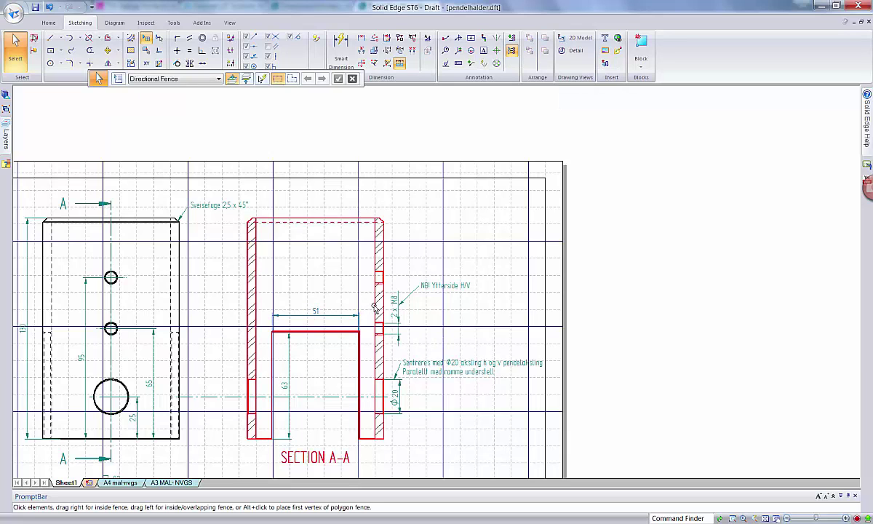
Move the section view slightly right, and reposition its 2 x M8 dimension with the attached callout.
{"action": "left_click", "coordinate": [375, 306]}
{"action": "left_click_drag", "start_coordinate": [378, 309], "coordinate": [382, 312]}
{"action": "left_click", "coordinate": [427, 322]}
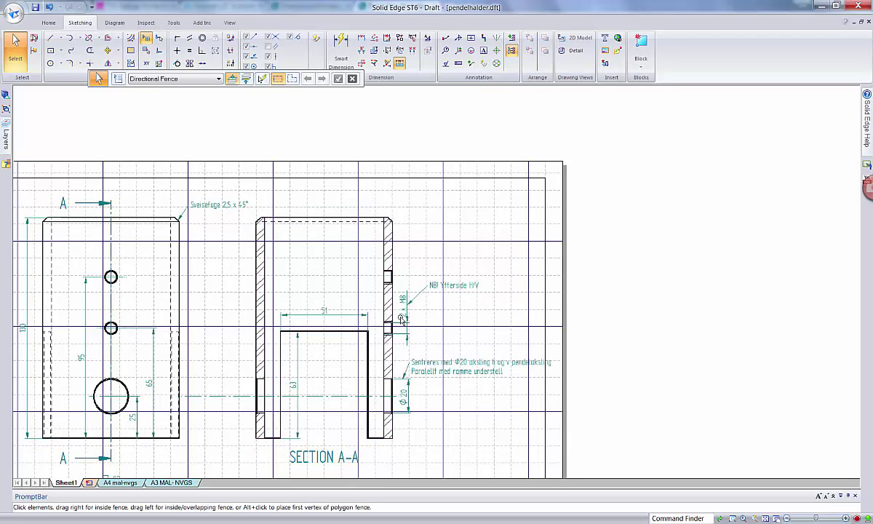
{"action": "left_click", "coordinate": [410, 310]}
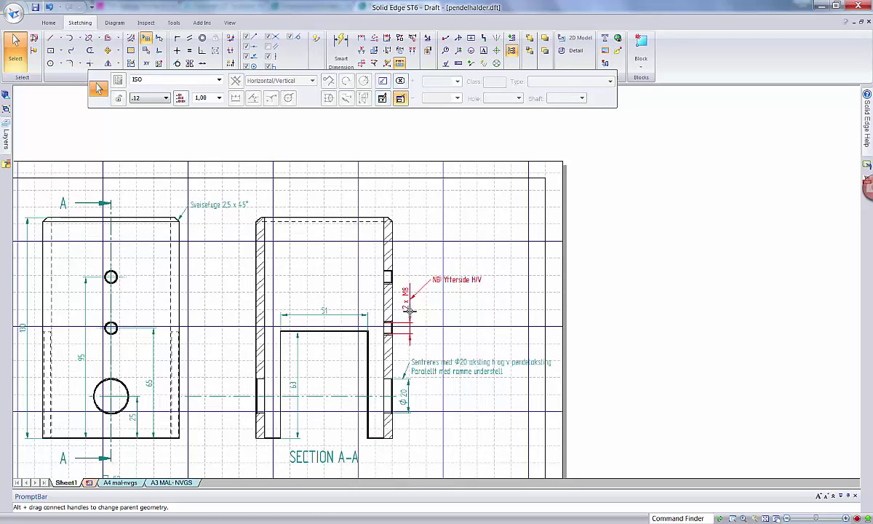
{"action": "key", "text": "Escape"}
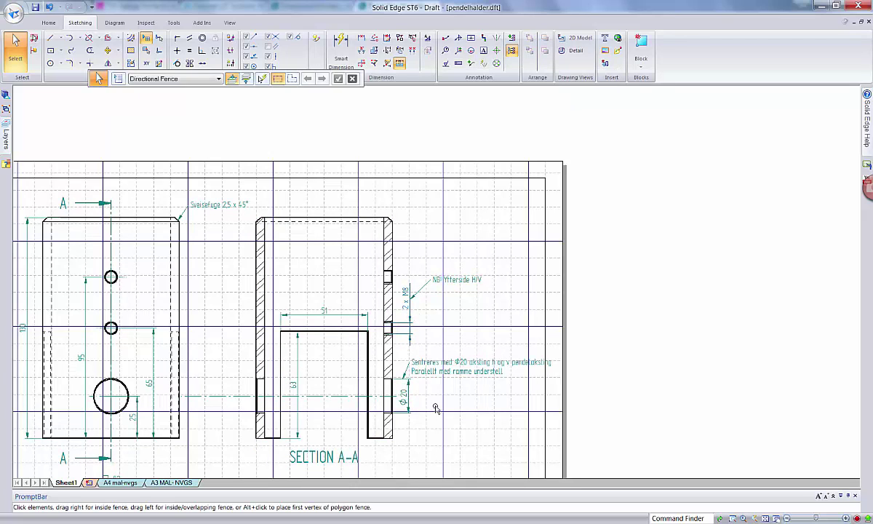
Move the section view left so that its Ø20 callout fits inside the drawing frame.
{"action": "scroll", "coordinate": [302, 388], "scroll_direction": "down", "scroll_amount": 4}
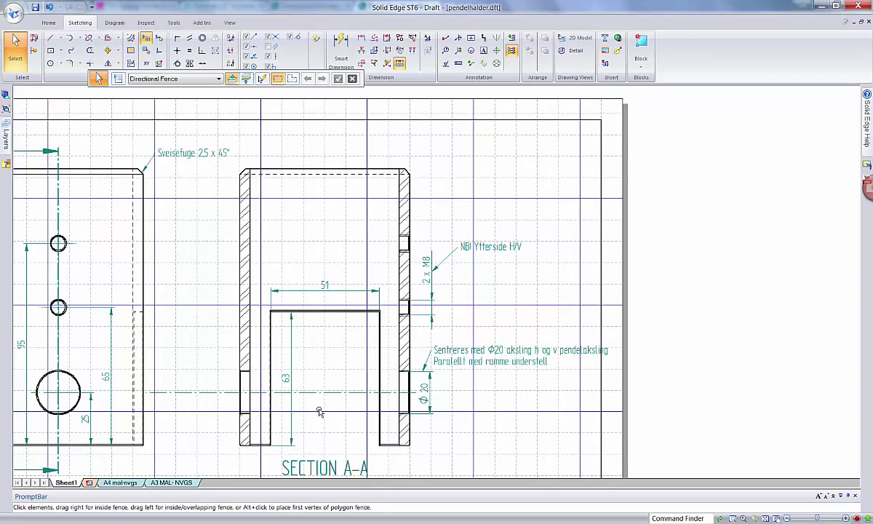
{"action": "scroll", "coordinate": [319, 412], "scroll_direction": "up", "scroll_amount": 1}
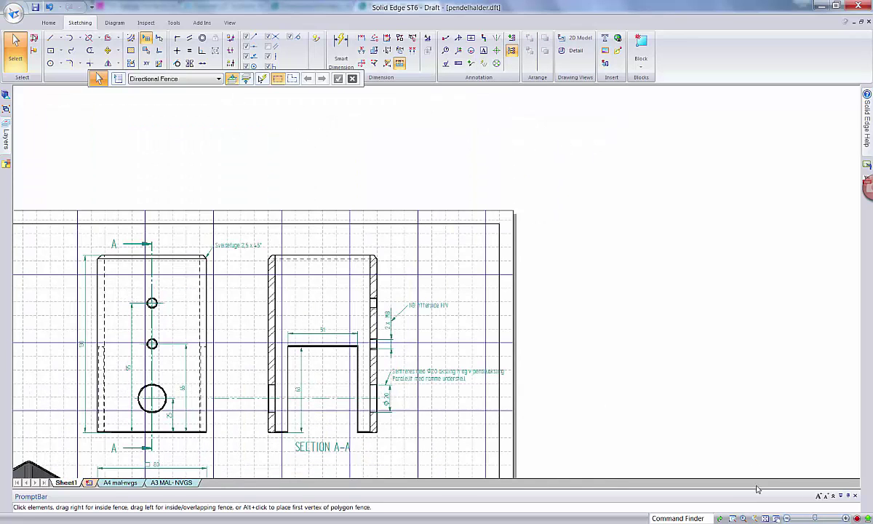
{"action": "left_click", "coordinate": [776, 519]}
{"action": "mouse_move", "coordinate": [608, 397]}
{"action": "left_mouse_down"}
{"action": "mouse_move", "coordinate": [597, 182]}
{"action": "mouse_move", "coordinate": [599, 329]}
{"action": "left_mouse_up"}
{"action": "key", "text": "Escape"}
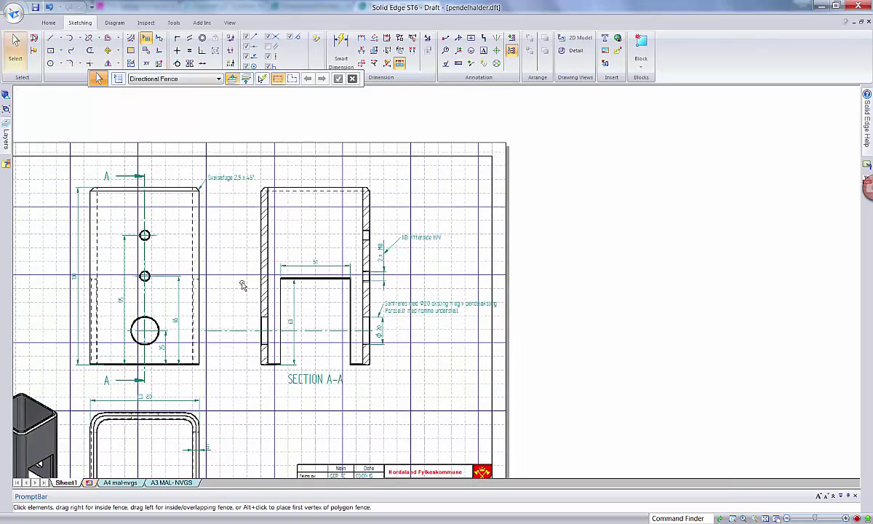
{"action": "left_click", "coordinate": [251, 290]}
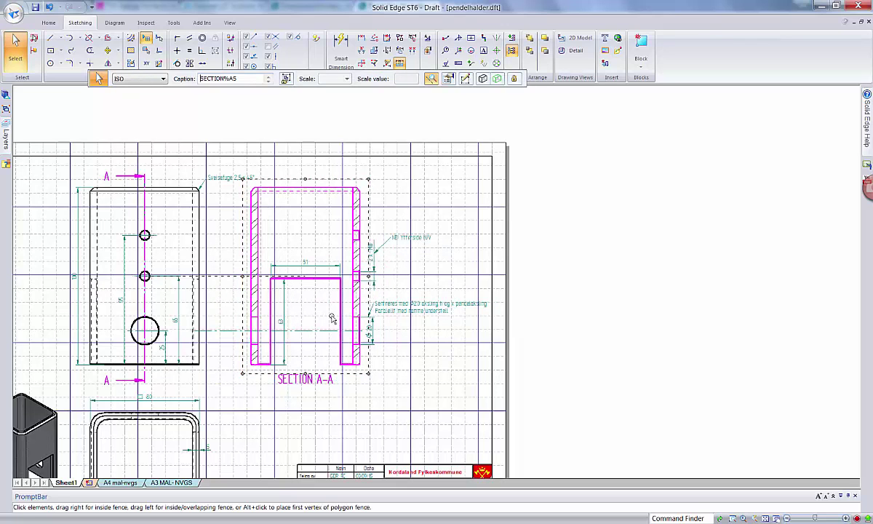
{"action": "key", "text": "Escape"}
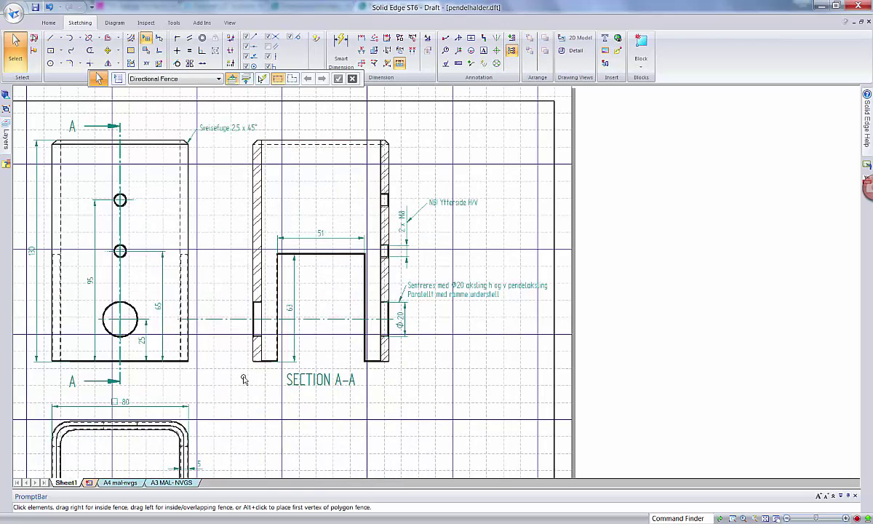
Move the square 80 dimension slightly farther above the top view and save the drawing.
{"action": "left_click", "coordinate": [154, 402]}
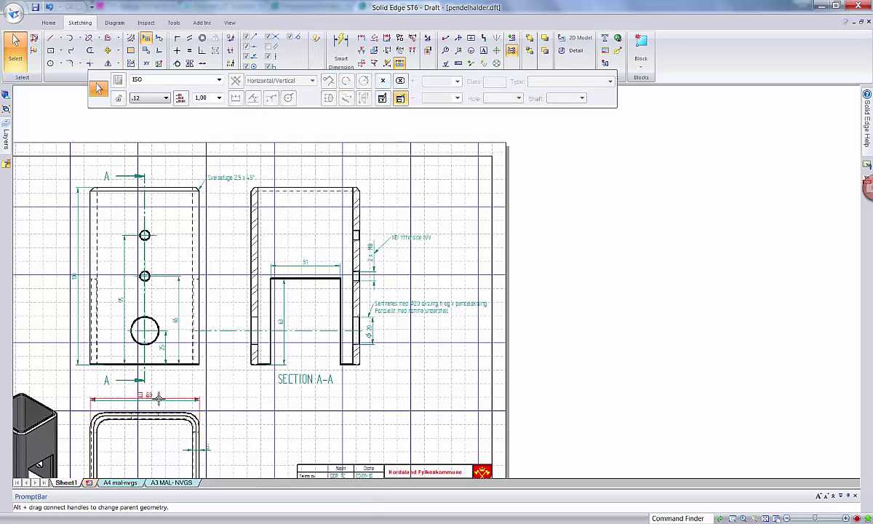
{"action": "left_click", "coordinate": [387, 412]}
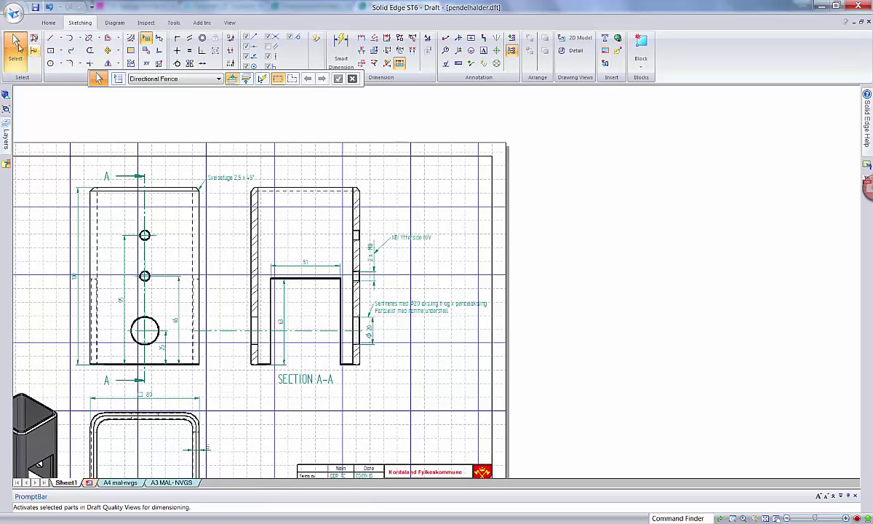
{"action": "left_click", "coordinate": [35, 6]}
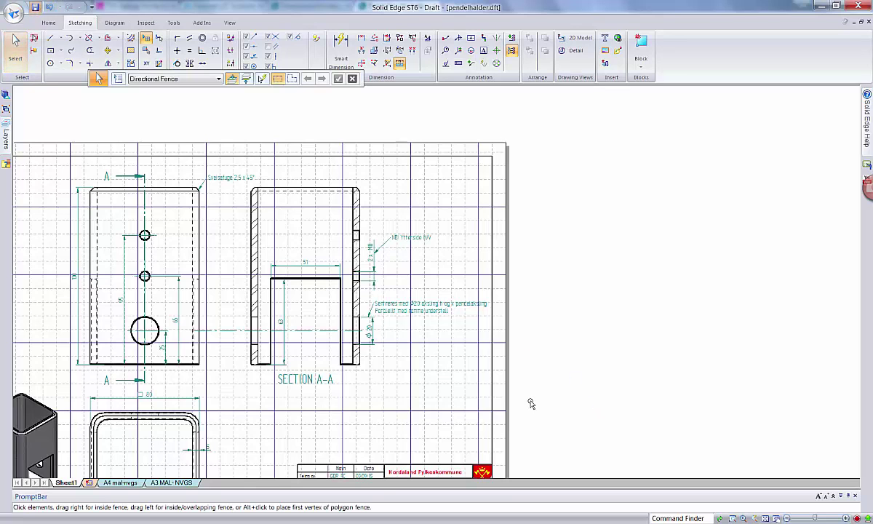
Fit the whole sheet in the window and turn off the grid display.
{"action": "scroll", "coordinate": [528, 404], "scroll_direction": "up", "scroll_amount": 1}
{"action": "scroll", "coordinate": [531, 412], "scroll_direction": "down", "scroll_amount": 3}
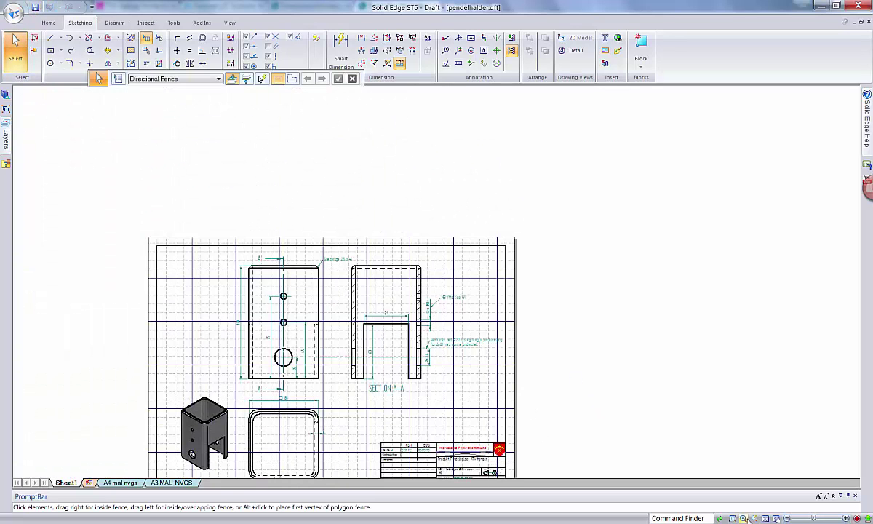
{"action": "key", "text": "ctrl+shift+f"}
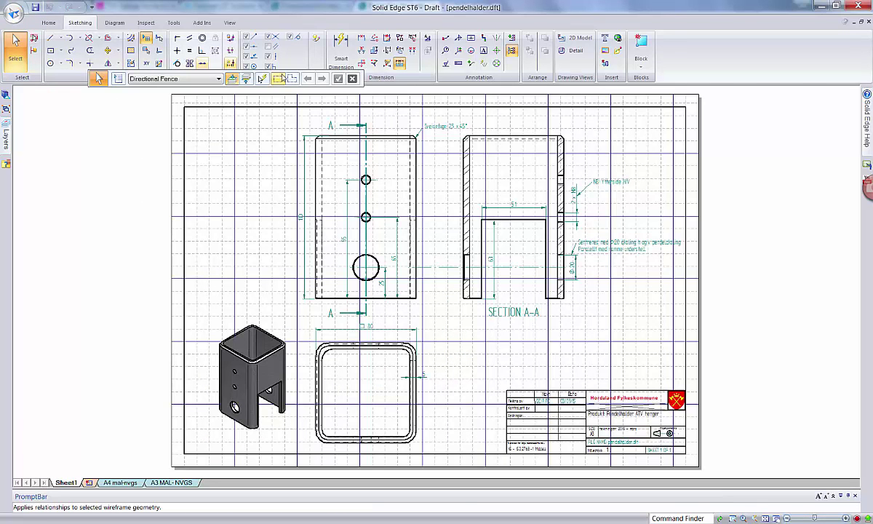
{"action": "left_click", "coordinate": [146, 38]}
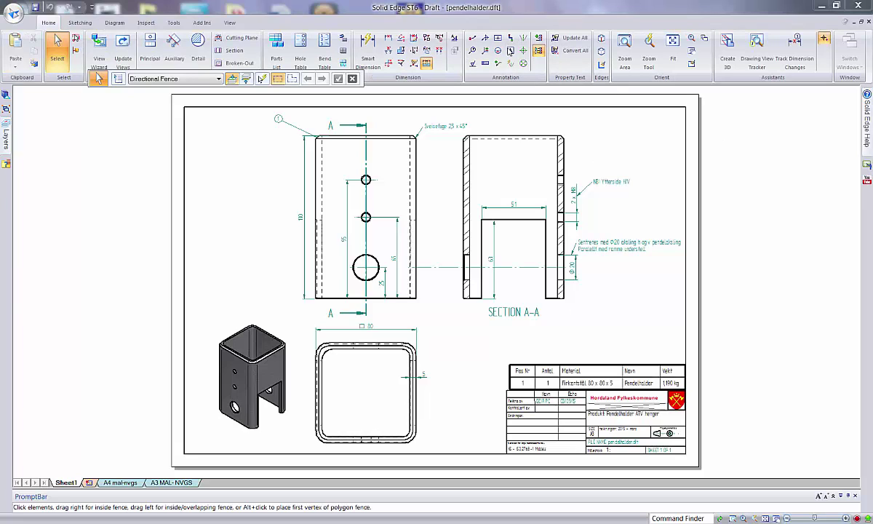
Add the size 5 text note "Alle utvendige kanter avgrades 0,5 x 45 Grader" below the section view and save the drawing.
{"action": "left_click", "coordinate": [510, 51]}
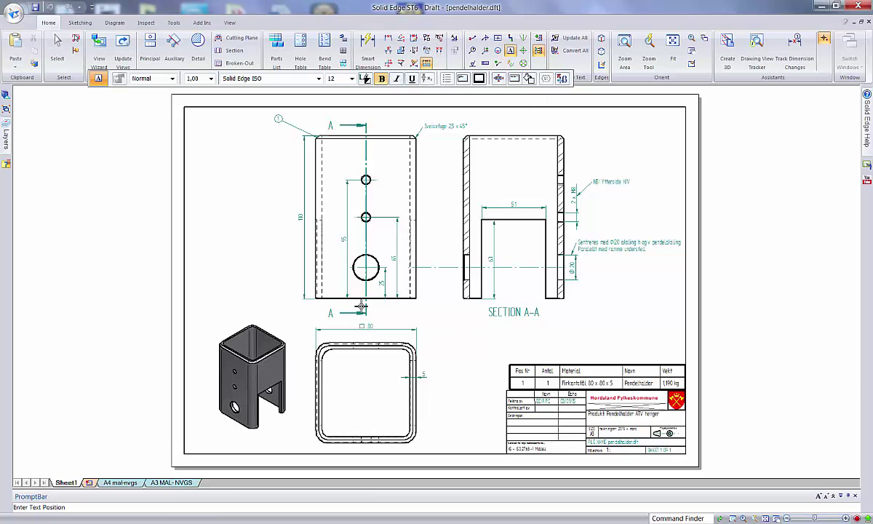
{"action": "left_click", "coordinate": [468, 333]}
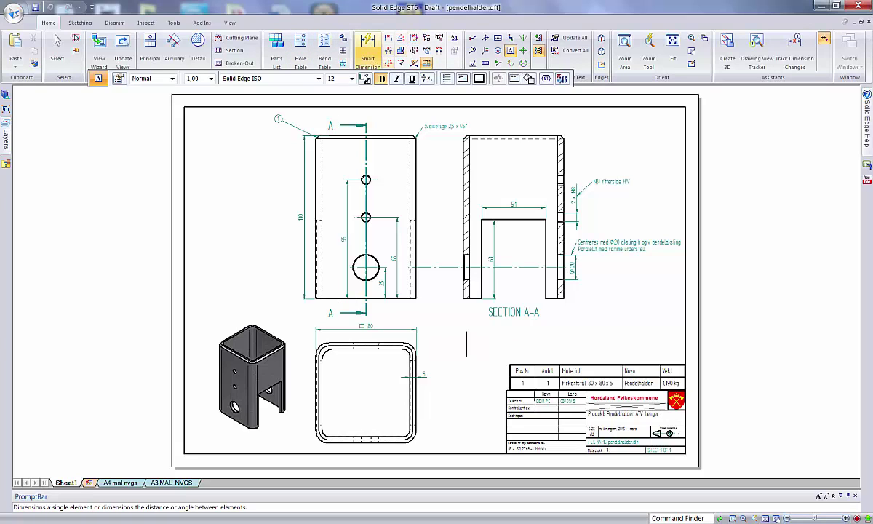
{"action": "left_click", "coordinate": [352, 79]}
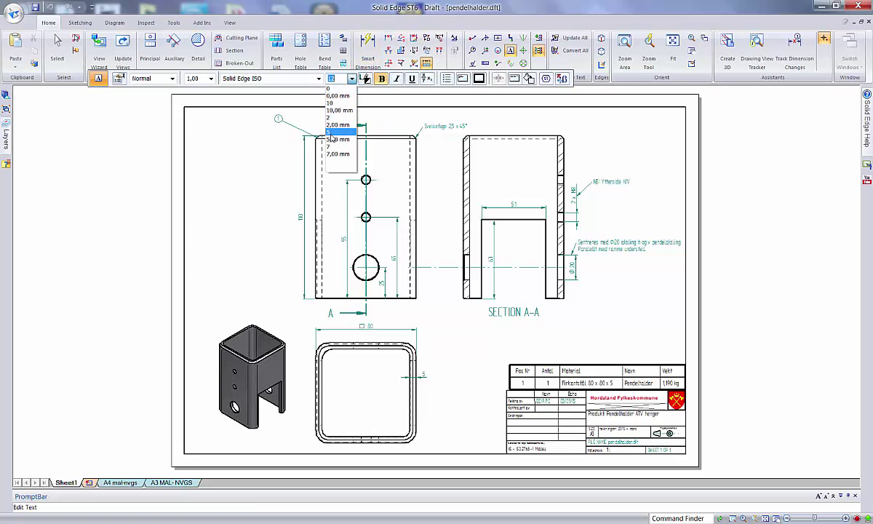
{"action": "left_click", "coordinate": [331, 132]}
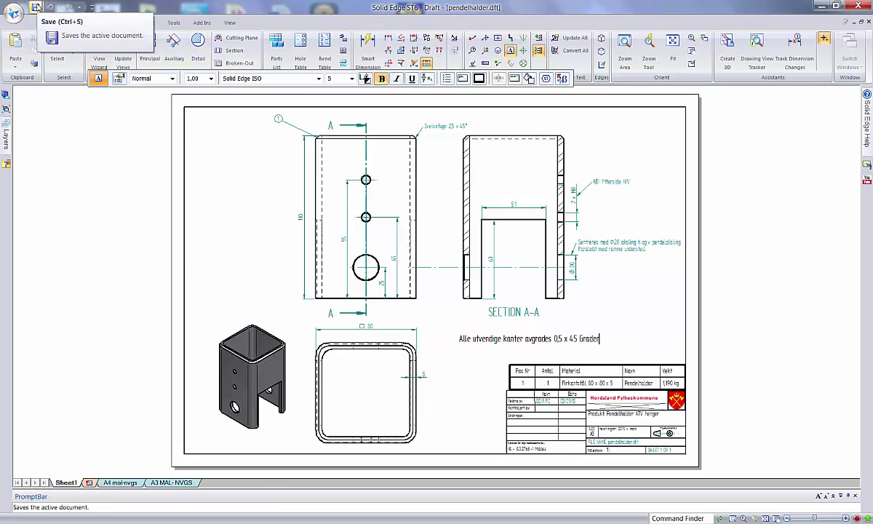
{"action": "left_click", "coordinate": [47, 7]}
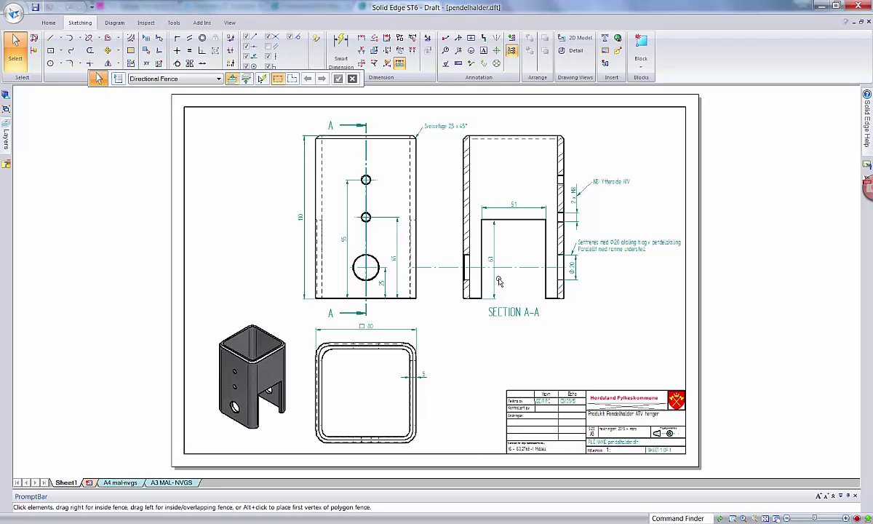
Place a parts list for the front view directly above the title block and move its item balloon inside the frame.
{"action": "left_click", "coordinate": [48, 23]}
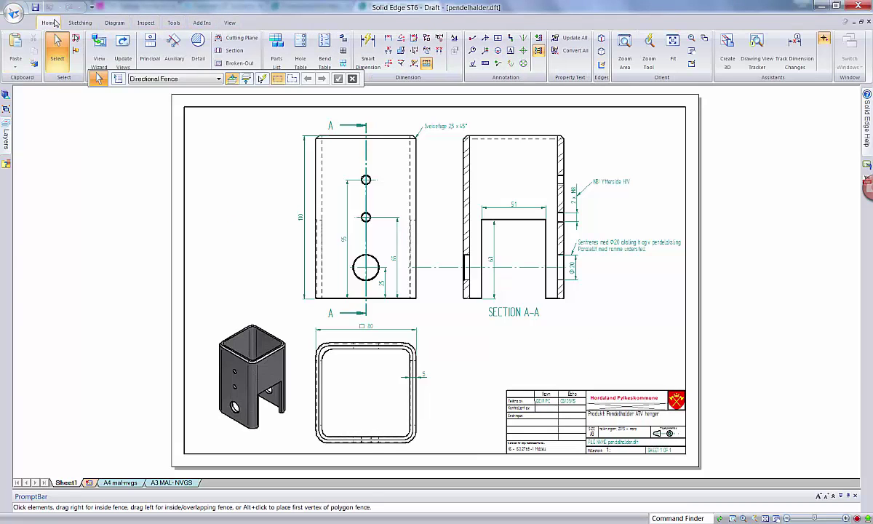
{"action": "left_click", "coordinate": [276, 53]}
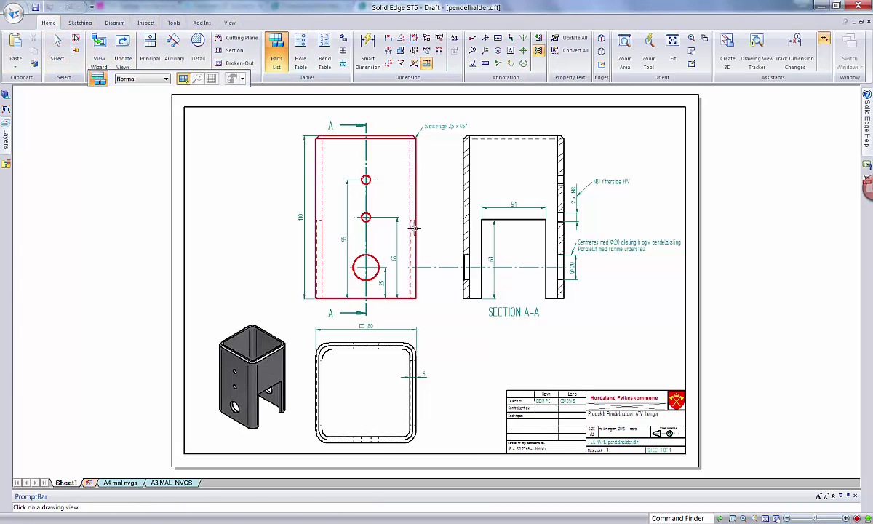
{"action": "left_click", "coordinate": [391, 216]}
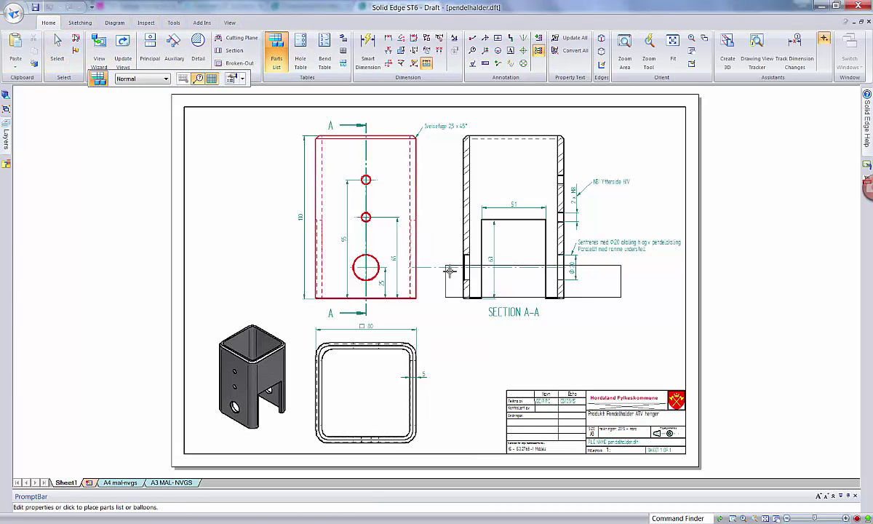
{"action": "left_click", "coordinate": [509, 357]}
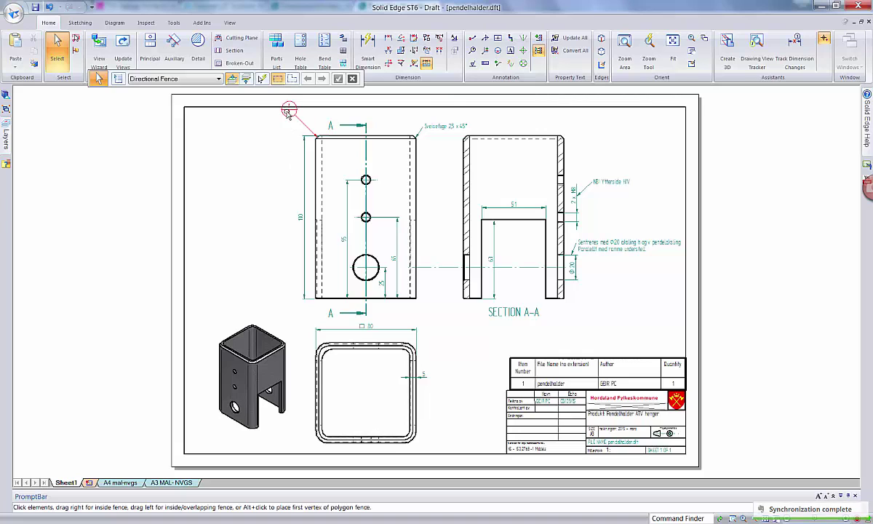
{"action": "left_click_drag", "start_coordinate": [287, 109], "coordinate": [277, 124]}
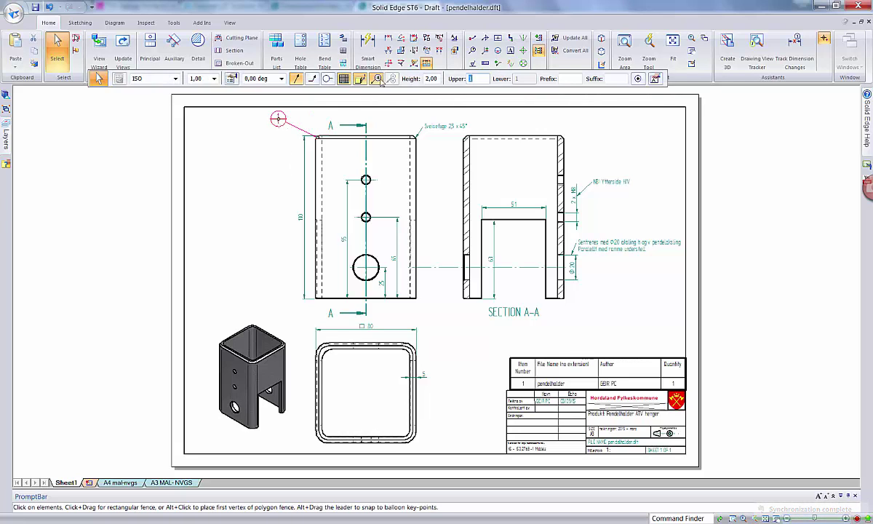
Delete the Author and File Name (no extension) columns from the parts list above the title block.
{"action": "key", "text": "Escape"}
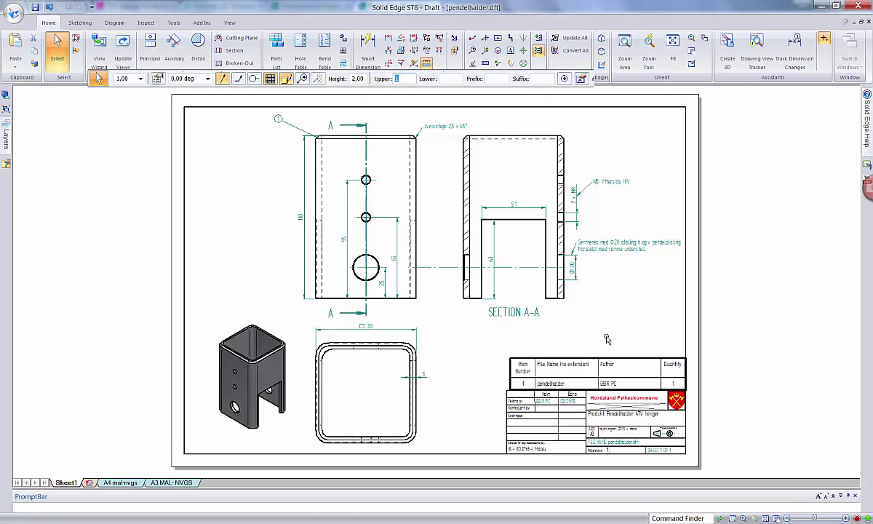
{"action": "left_click", "coordinate": [639, 390]}
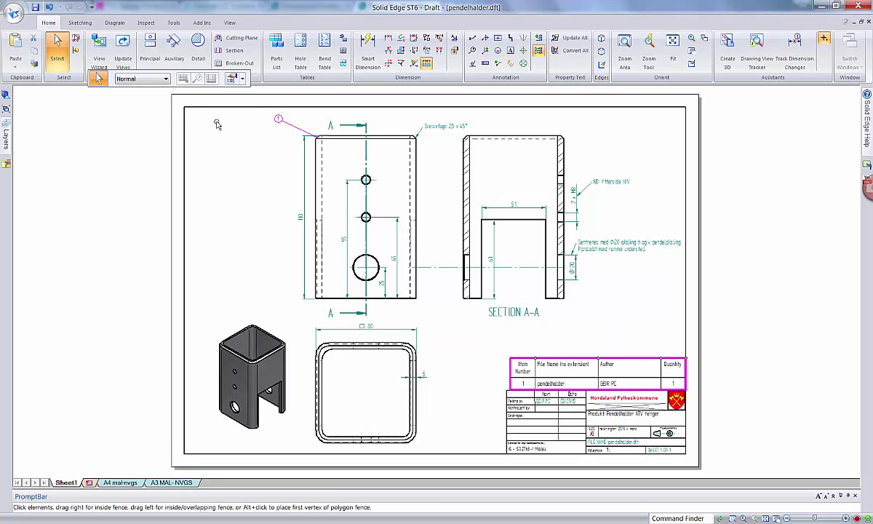
{"action": "left_click", "coordinate": [231, 78]}
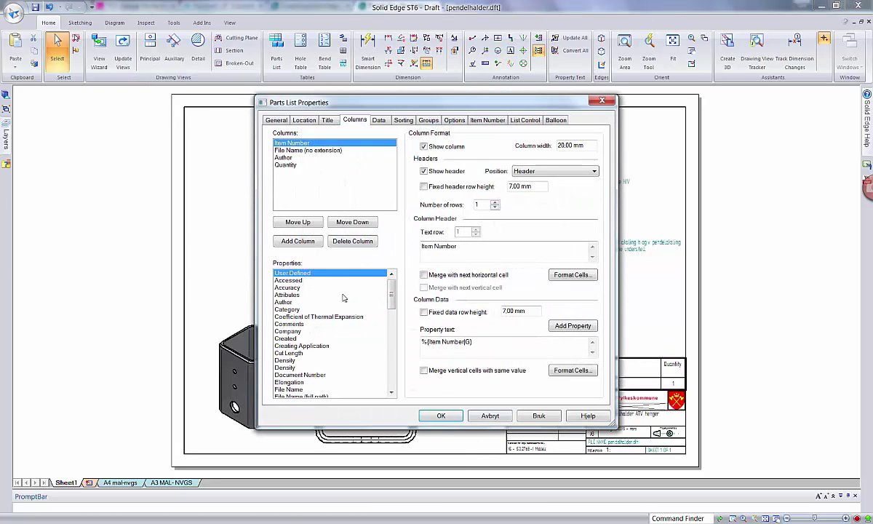
{"action": "left_click", "coordinate": [287, 157]}
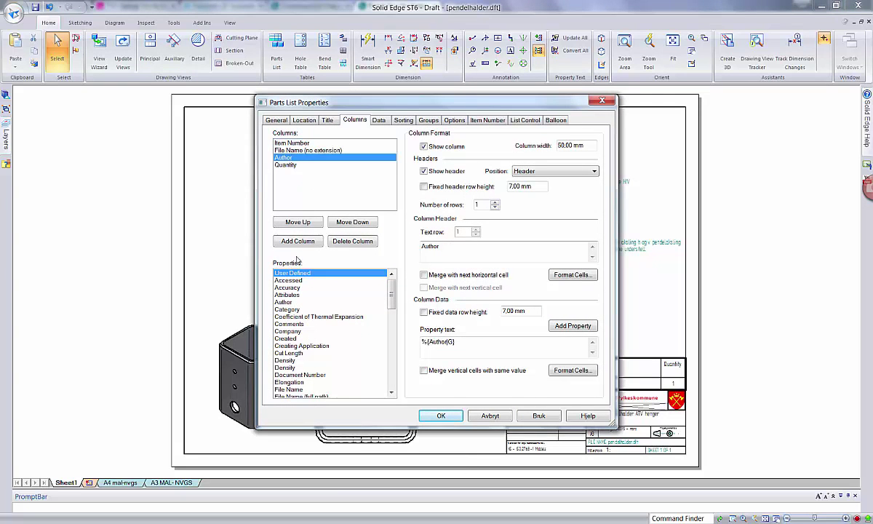
{"action": "left_click", "coordinate": [345, 240]}
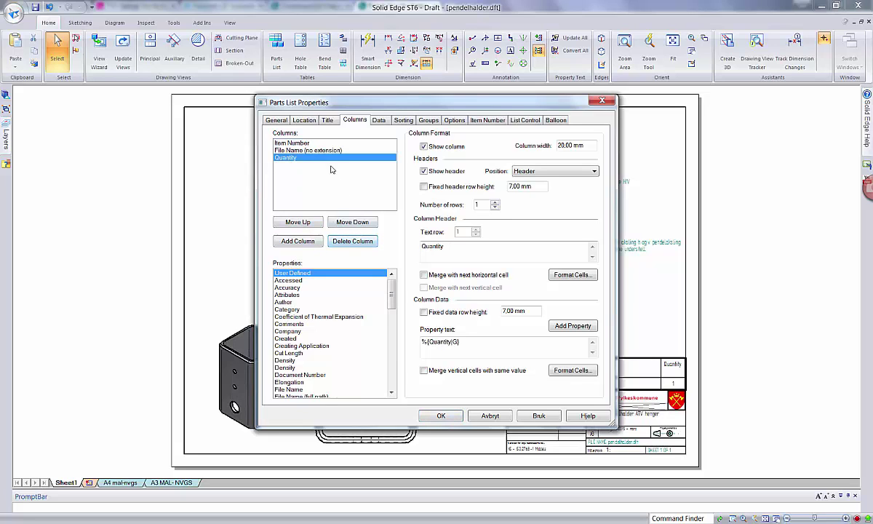
{"action": "left_click", "coordinate": [312, 150]}
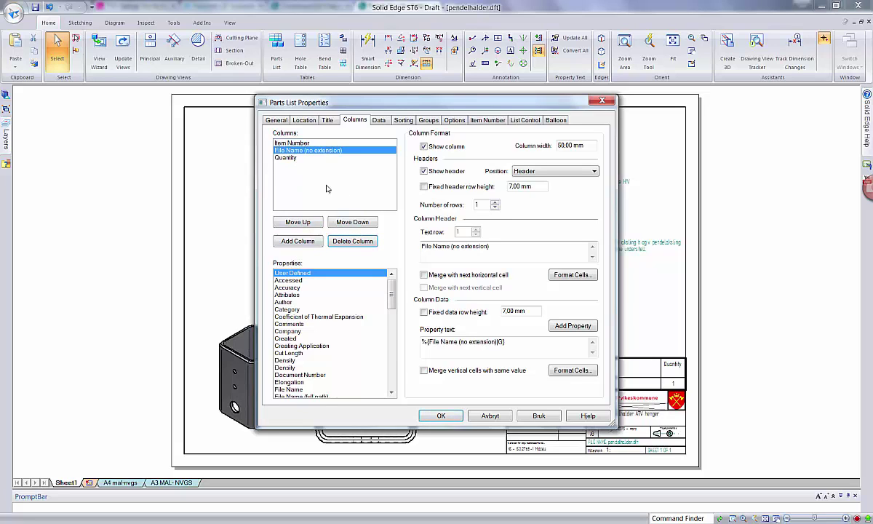
{"action": "left_click", "coordinate": [351, 241]}
Add Mass (Quantity), Material and Title columns to the parts list and move the widened table back inside the drawing frame.
{"action": "left_click_drag", "start_coordinate": [394, 294], "coordinate": [394, 330]}
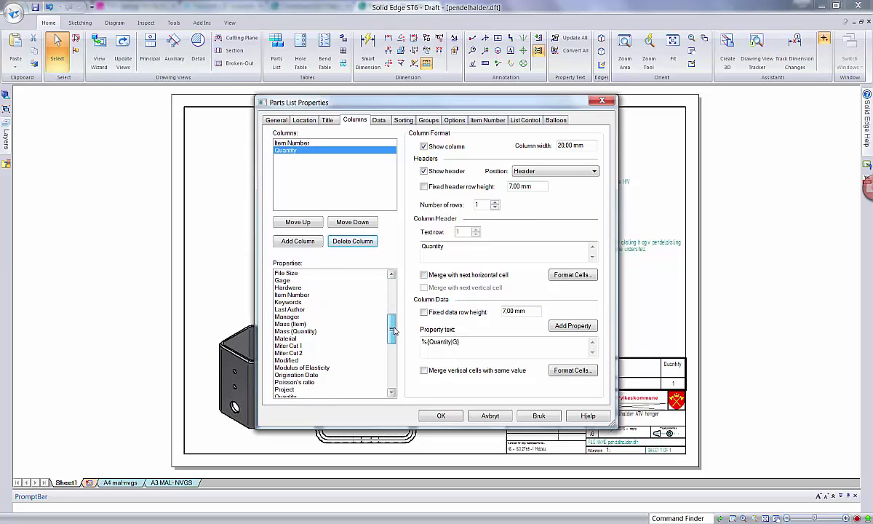
{"action": "left_click", "coordinate": [303, 331]}
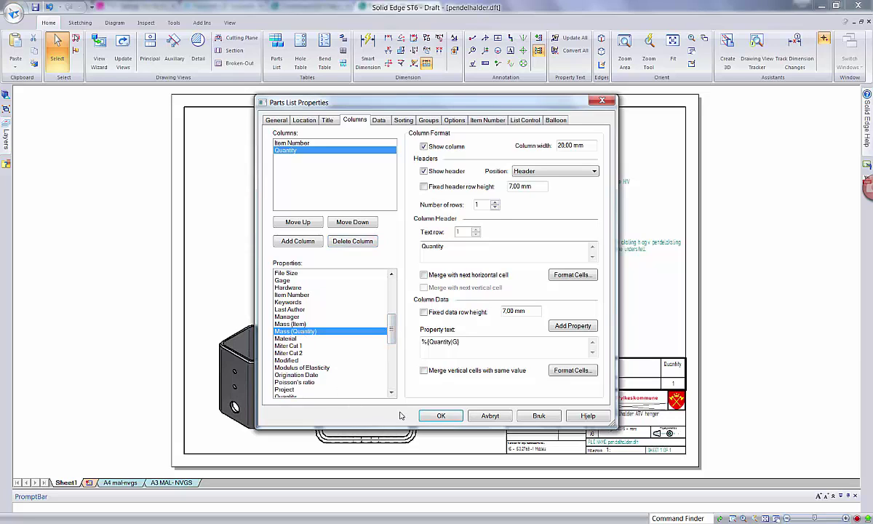
{"action": "left_click", "coordinate": [296, 243]}
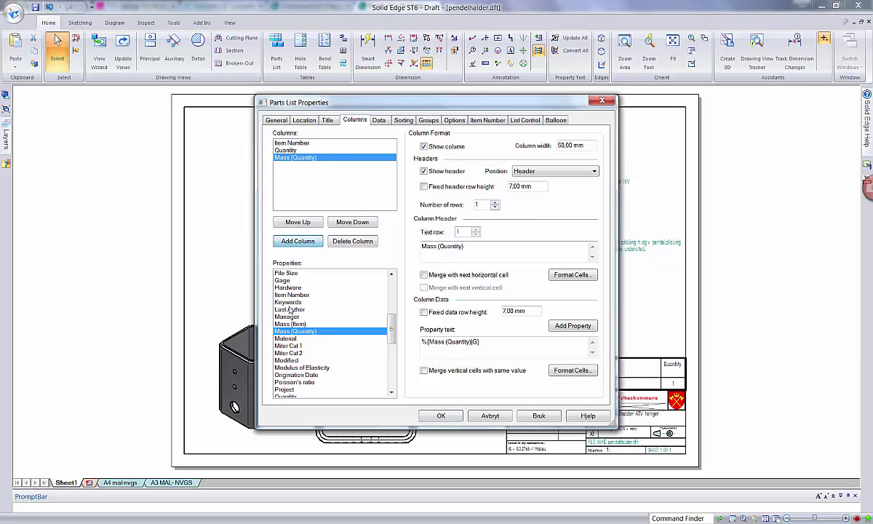
{"action": "left_click", "coordinate": [287, 339]}
{"action": "left_click", "coordinate": [297, 241]}
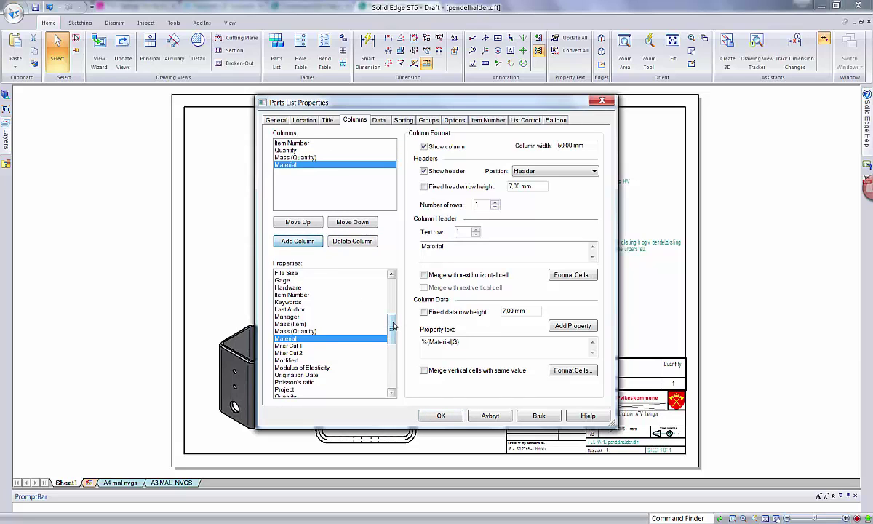
{"action": "left_click_drag", "start_coordinate": [392, 320], "coordinate": [392, 358]}
{"action": "left_click", "coordinate": [291, 346]}
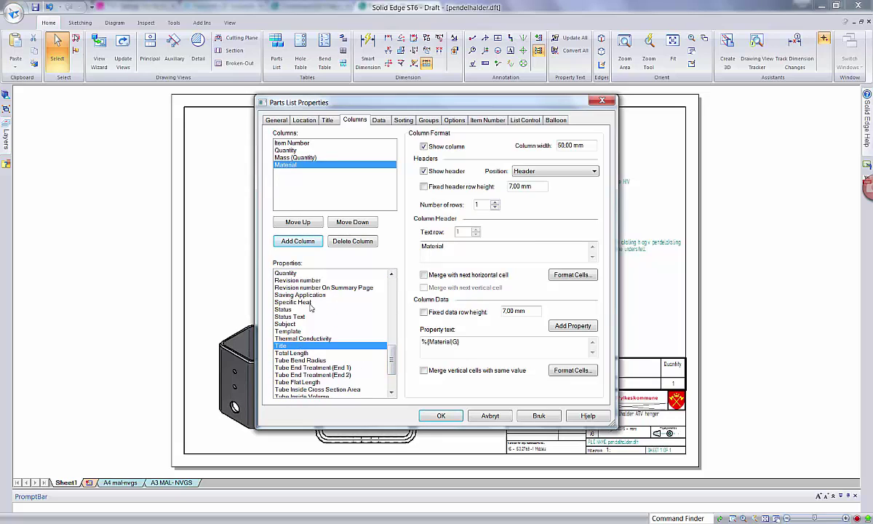
{"action": "left_click", "coordinate": [295, 241]}
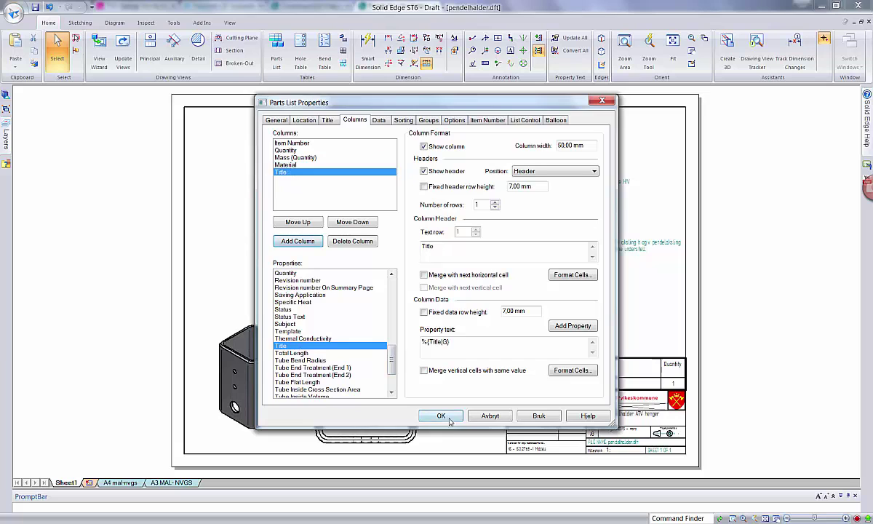
{"action": "left_click", "coordinate": [442, 416]}
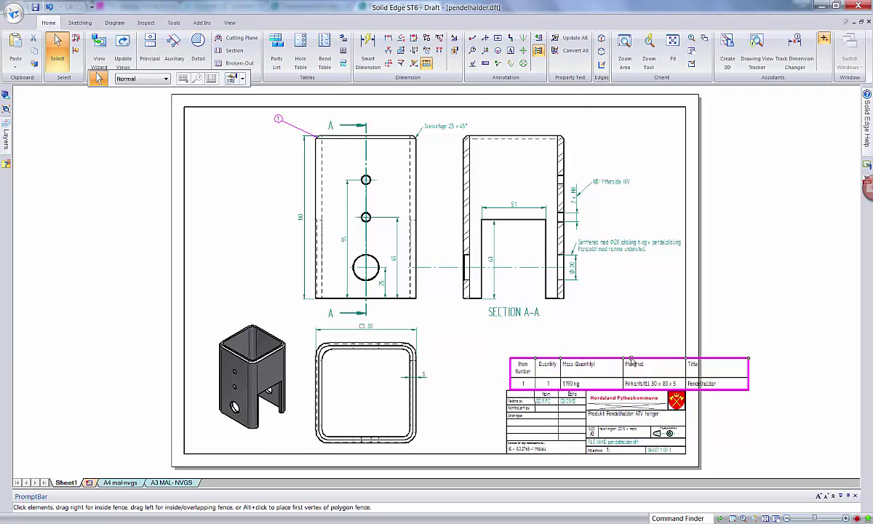
{"action": "left_click_drag", "start_coordinate": [632, 359], "coordinate": [568, 358]}
{"action": "left_click", "coordinate": [582, 342]}
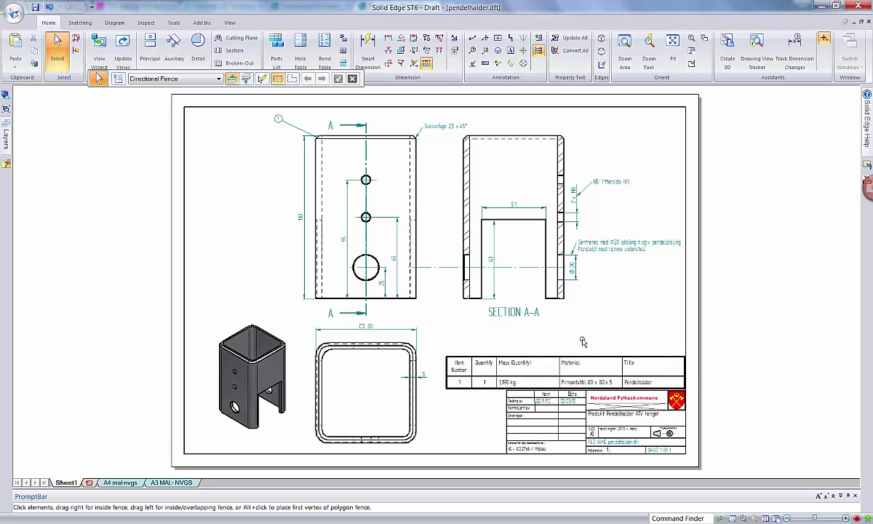
Rename the parts list column headers Item Number to "Pos Nr" and Quantity to "Antal".
{"action": "left_click", "coordinate": [503, 355]}
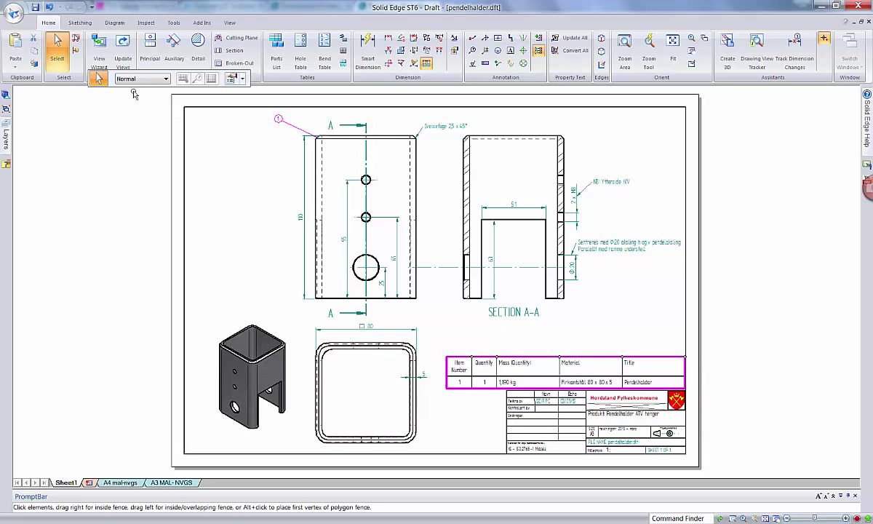
{"action": "left_click", "coordinate": [231, 78]}
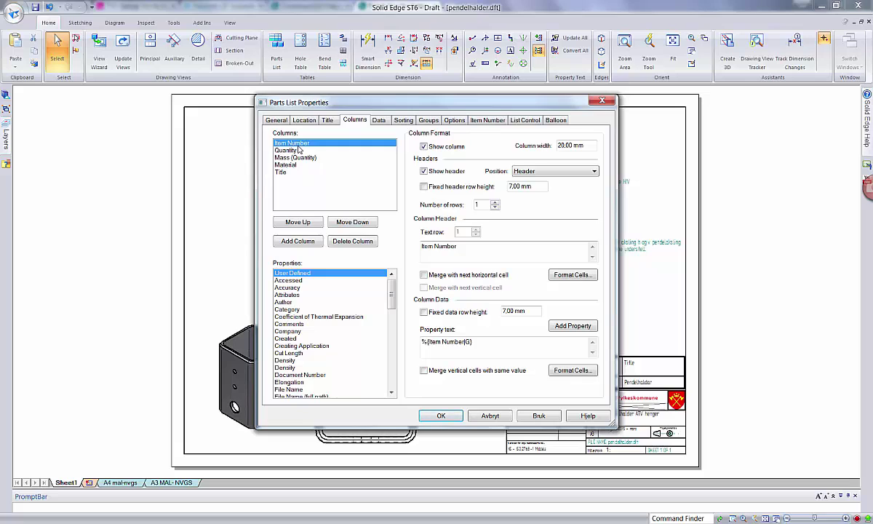
{"action": "left_click_drag", "start_coordinate": [470, 249], "coordinate": [281, 242]}
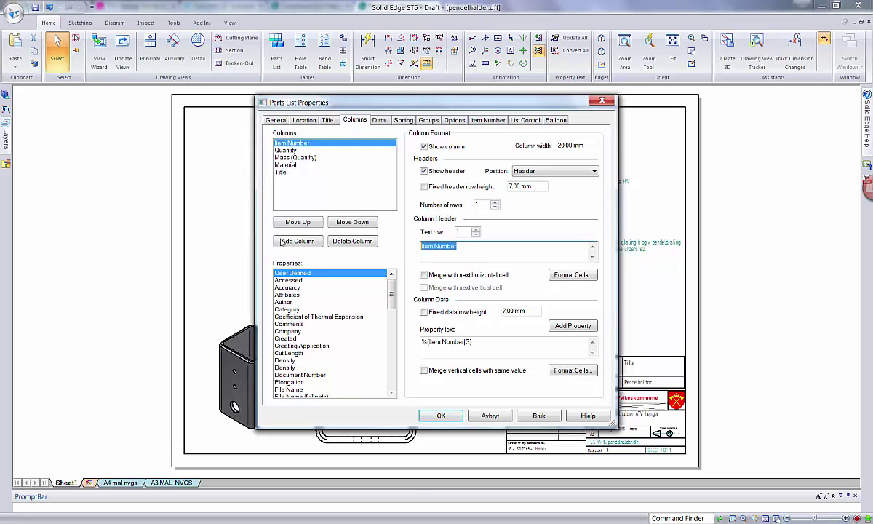
{"action": "type", "text": "Pos Nr"}
{"action": "left_click", "coordinate": [277, 150]}
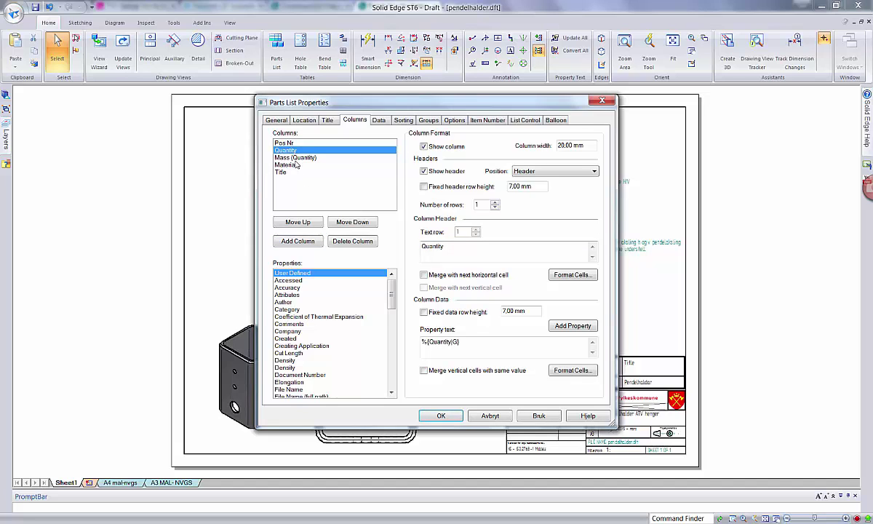
{"action": "left_click_drag", "start_coordinate": [473, 250], "coordinate": [299, 224]}
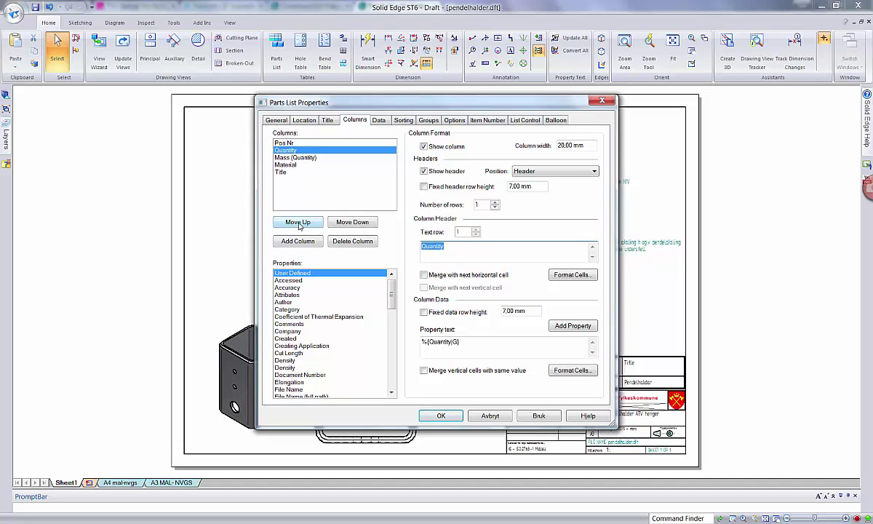
{"action": "type", "text": "Antal"}
Make Mass (Quantity) the last parts list column, 20 mm wide, and realign the table with the frame's right edge.
{"action": "left_click", "coordinate": [306, 159]}
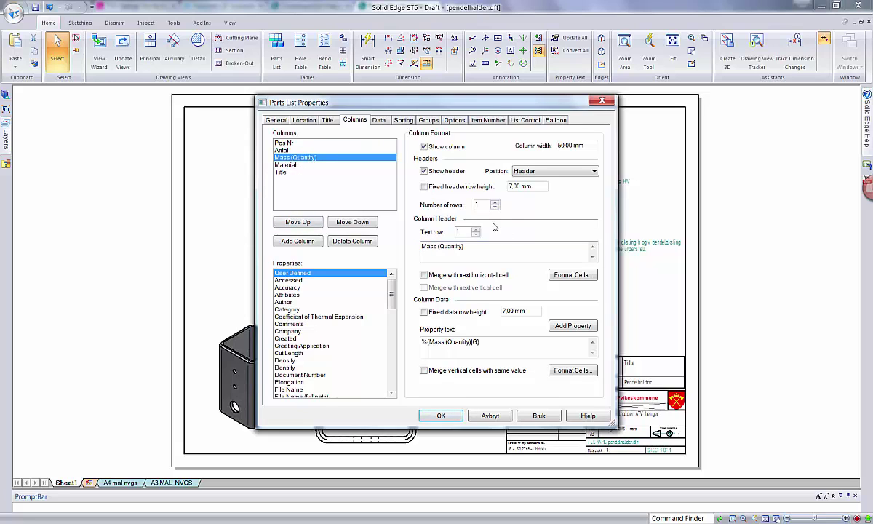
{"action": "left_click", "coordinate": [354, 222]}
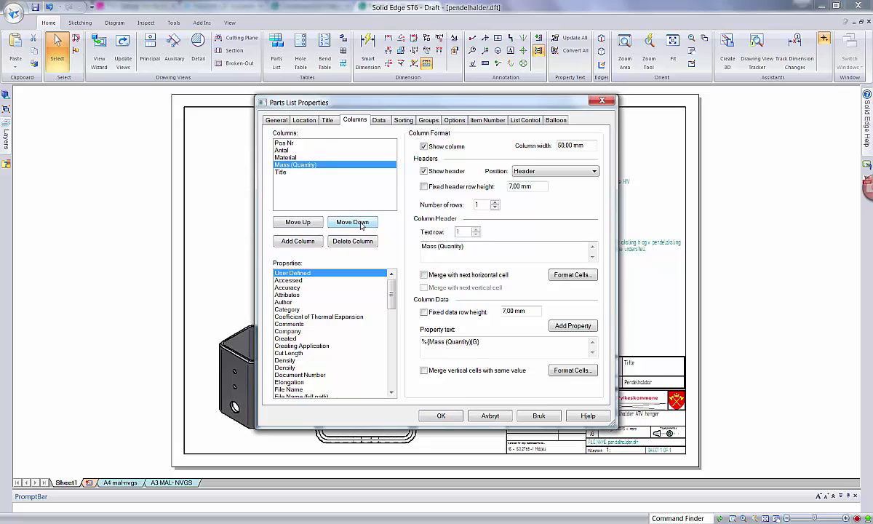
{"action": "left_click", "coordinate": [360, 225]}
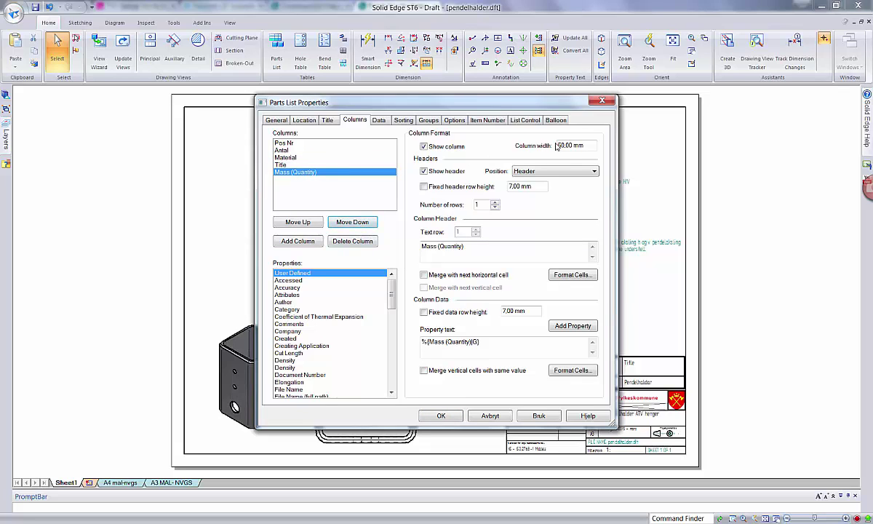
{"action": "left_click_drag", "start_coordinate": [590, 145], "coordinate": [483, 141]}
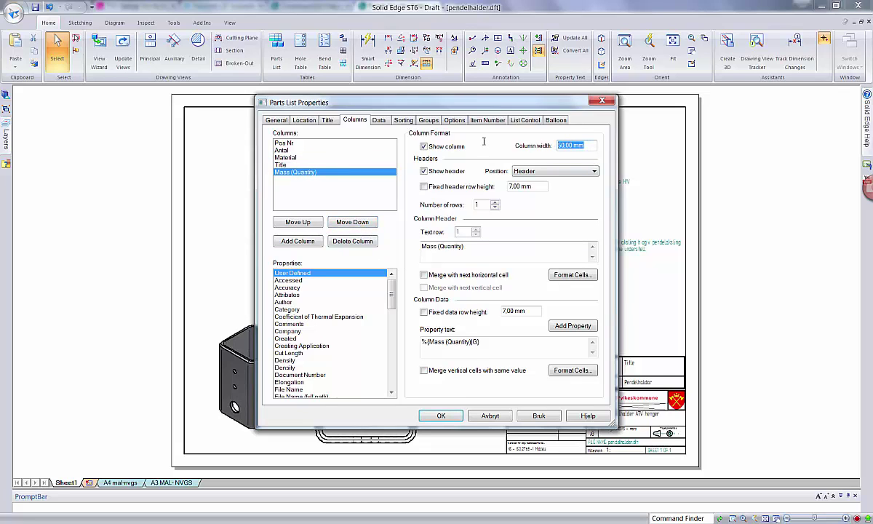
{"action": "type", "text": "20"}
{"action": "key", "text": "Return"}
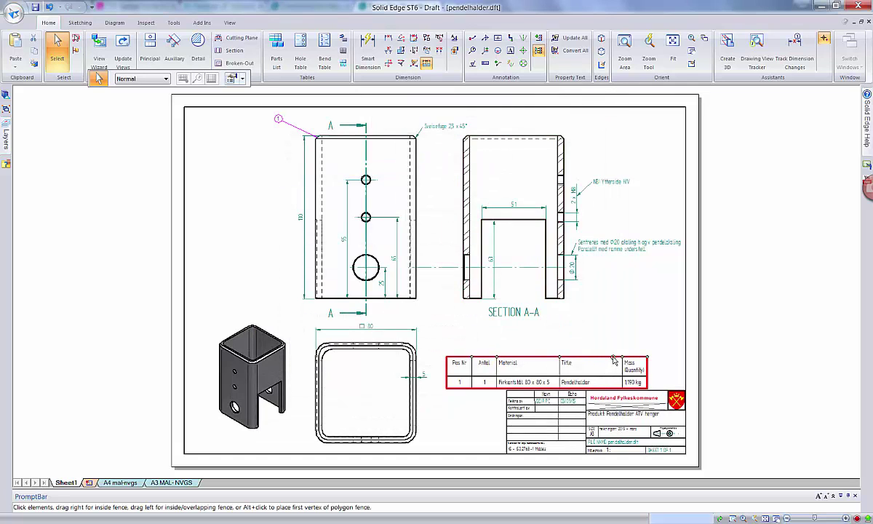
{"action": "left_click_drag", "start_coordinate": [615, 358], "coordinate": [651, 360]}
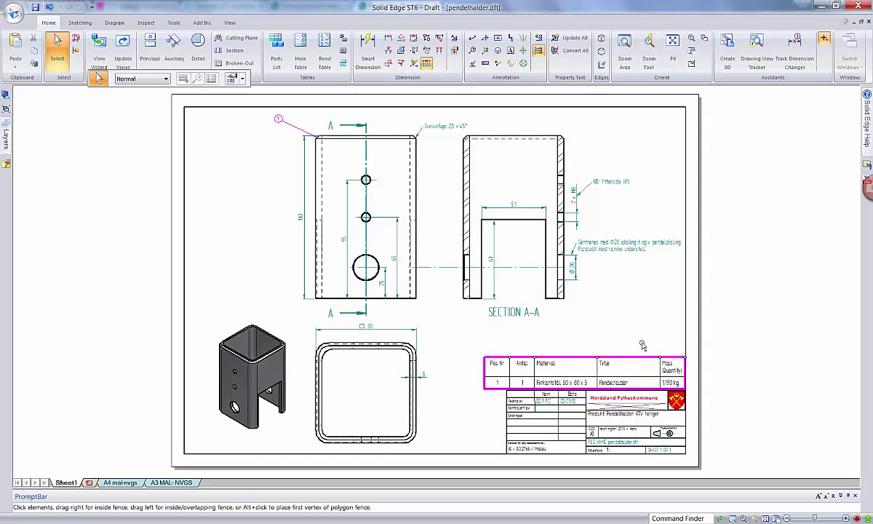
{"action": "left_click", "coordinate": [620, 339]}
Rename the parts list column headers Mass (Quantity) to "Vekt" and Title to "Navn".
{"action": "left_click", "coordinate": [578, 382]}
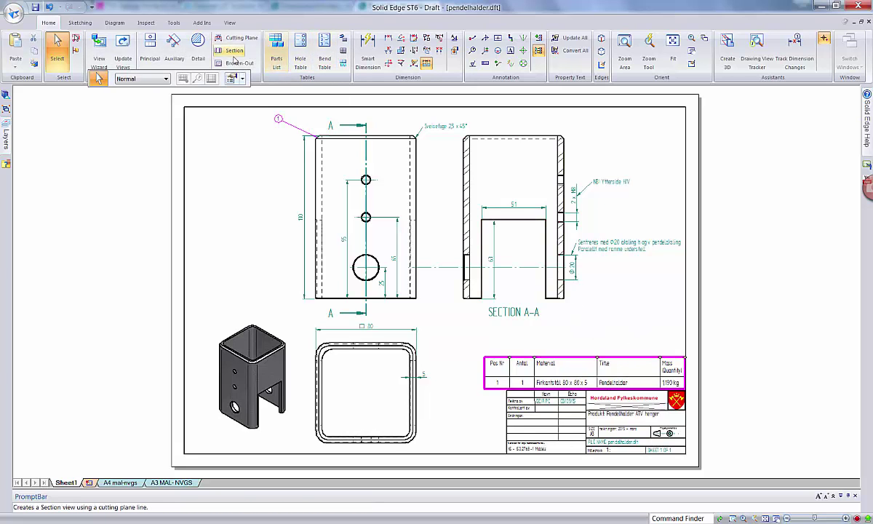
{"action": "left_click", "coordinate": [232, 78]}
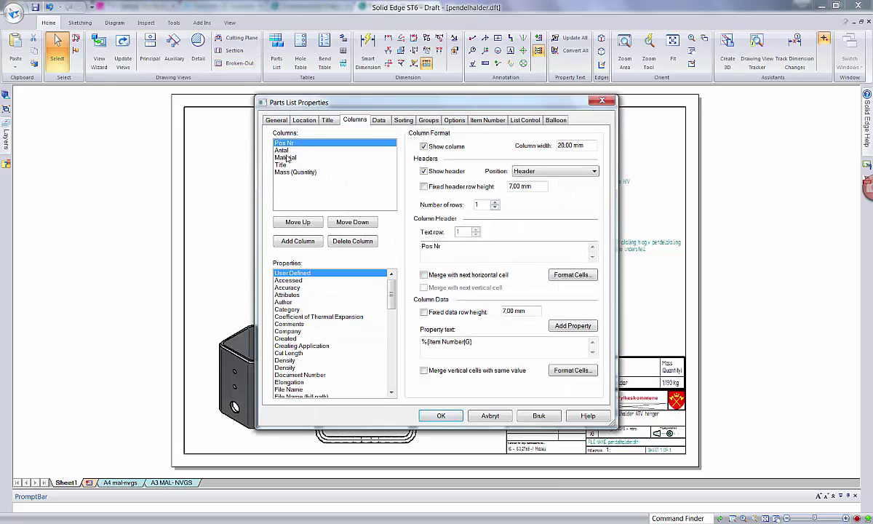
{"action": "left_click", "coordinate": [293, 172]}
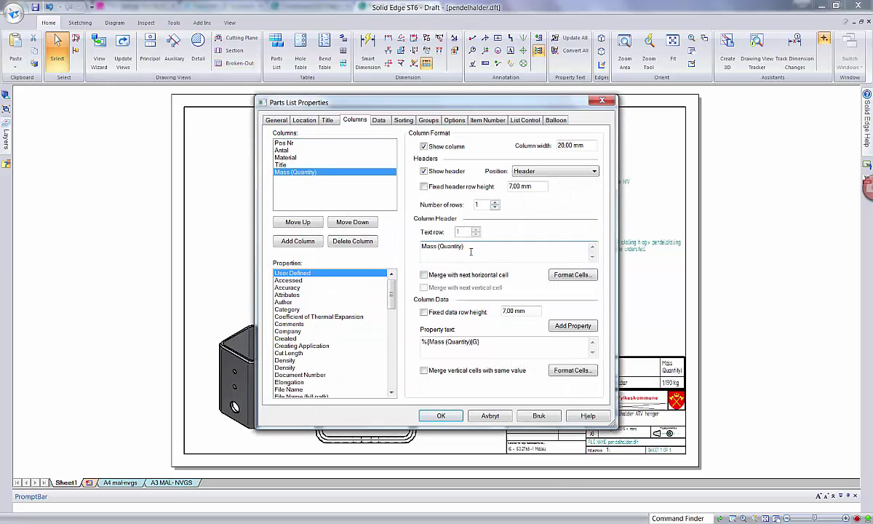
{"action": "left_click_drag", "start_coordinate": [471, 251], "coordinate": [358, 232]}
{"action": "type", "text": "Vekt"}
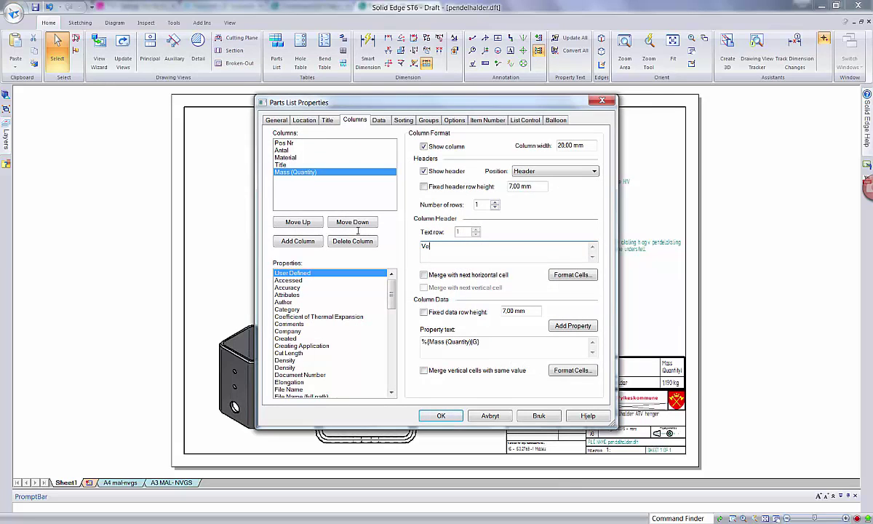
{"action": "left_click", "coordinate": [282, 165]}
{"action": "left_click_drag", "start_coordinate": [444, 249], "coordinate": [380, 238]}
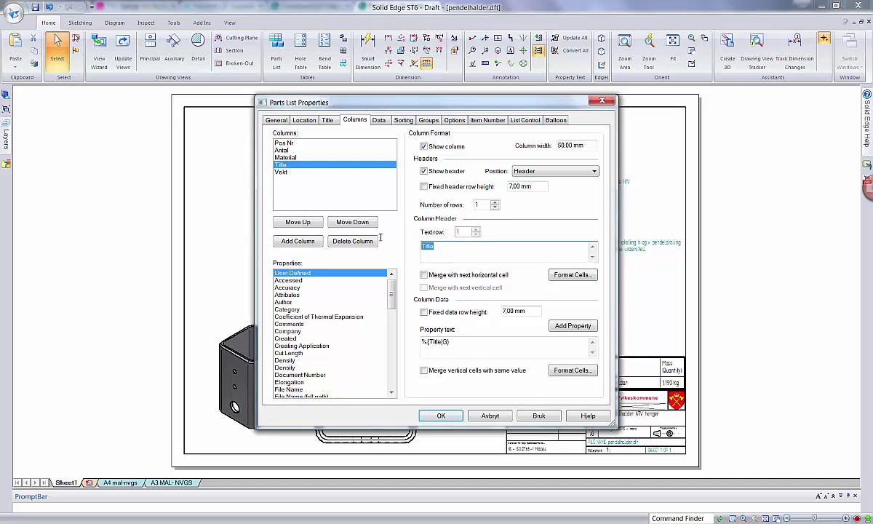
{"action": "type", "text": "Navn"}
Set the width of the parts list's Navn column to 30 mm.
{"action": "left_click", "coordinate": [293, 156]}
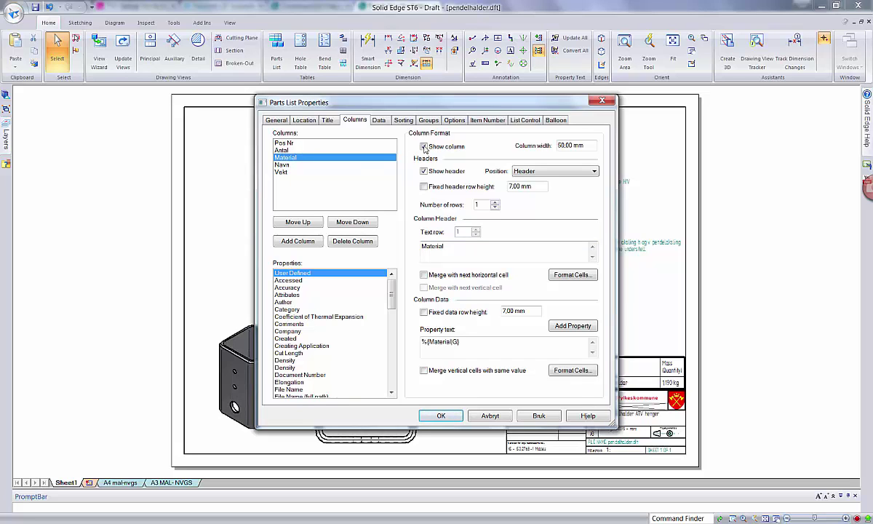
{"action": "left_click", "coordinate": [288, 143]}
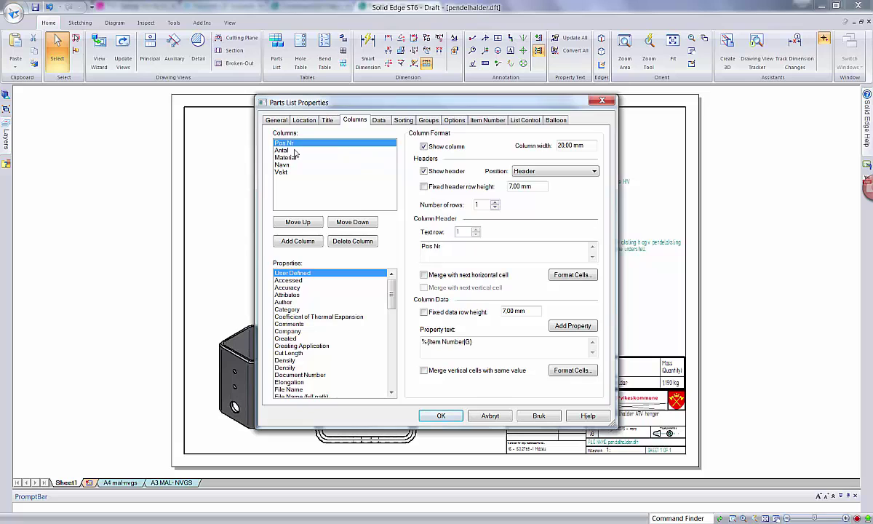
{"action": "left_click", "coordinate": [285, 150]}
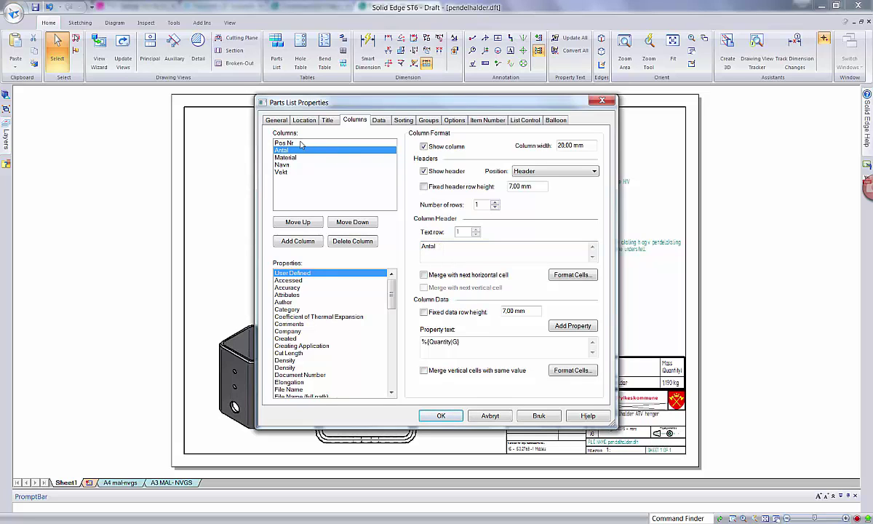
{"action": "left_click_drag", "start_coordinate": [446, 109], "coordinate": [278, 115]}
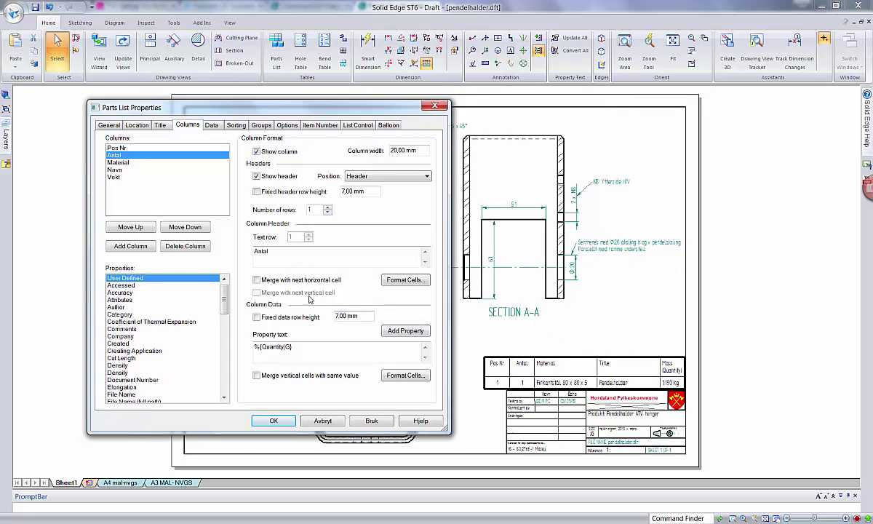
{"action": "left_click", "coordinate": [118, 171]}
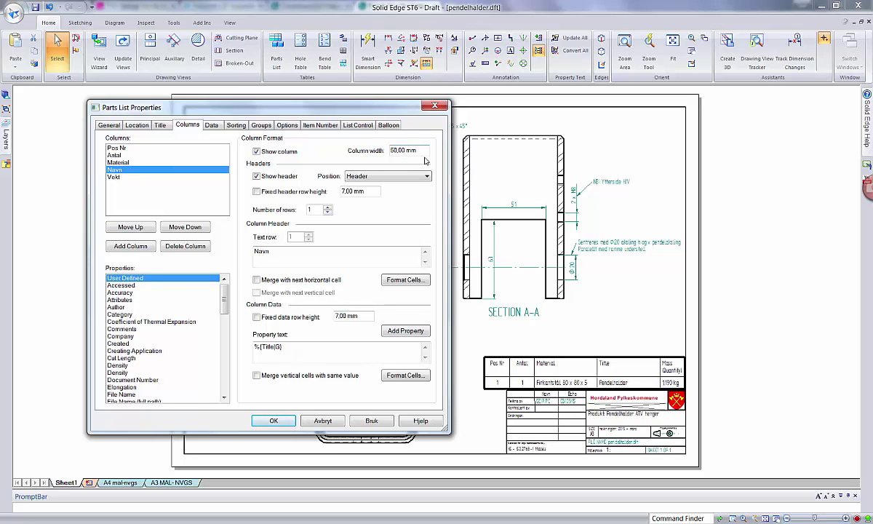
{"action": "left_click_drag", "start_coordinate": [428, 153], "coordinate": [360, 146]}
{"action": "type", "text": "30"}
{"action": "left_click", "coordinate": [273, 421]}
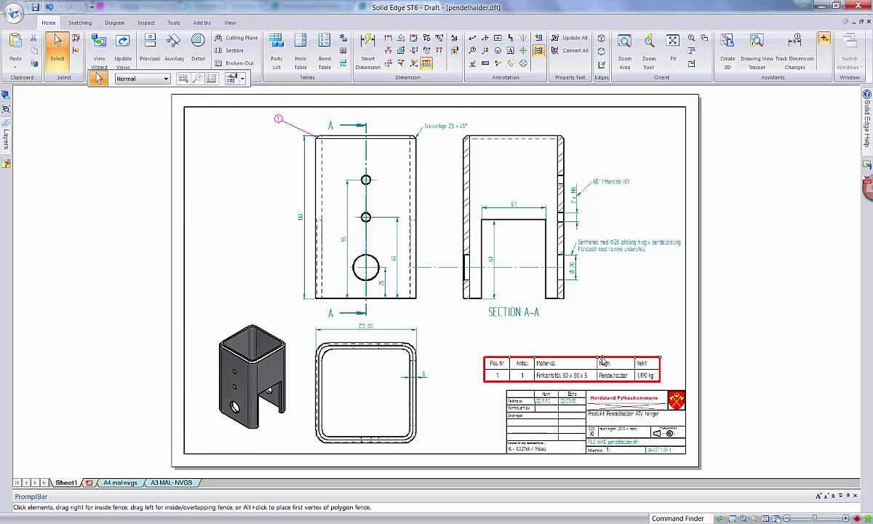
Move the parts list directly onto the title block, flush with the frame's right edge, and save the drawing.
{"action": "left_click_drag", "start_coordinate": [617, 359], "coordinate": [642, 368]}
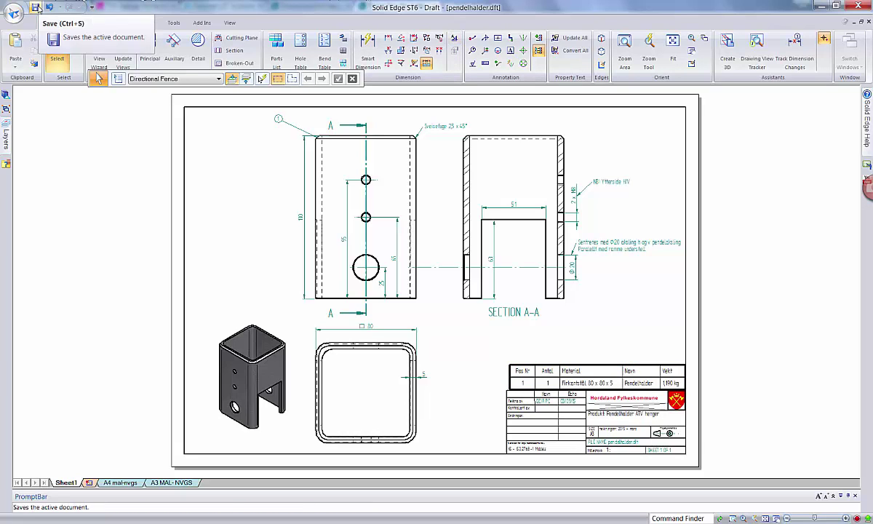
{"action": "left_click", "coordinate": [35, 7]}
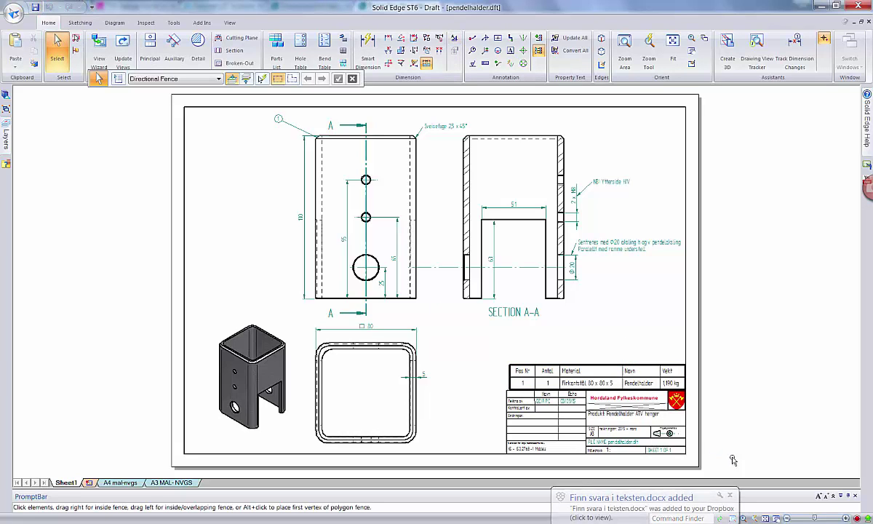